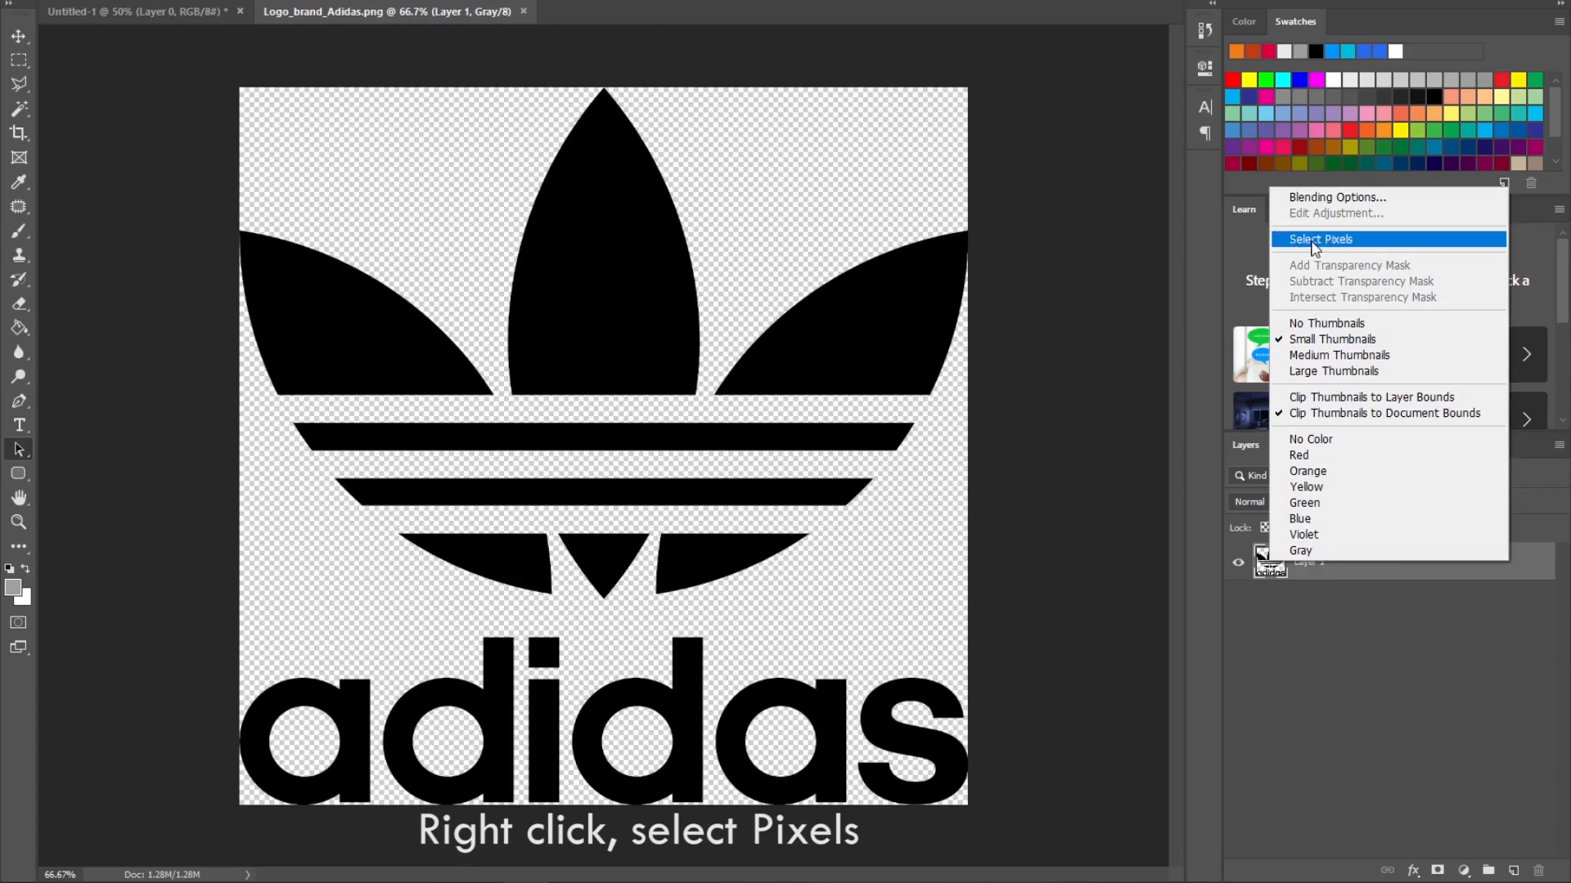
Load the logo layer's pixels as a selection and convert it to a work path with a tolerance of 1.0 pixels.
click(1314, 238)
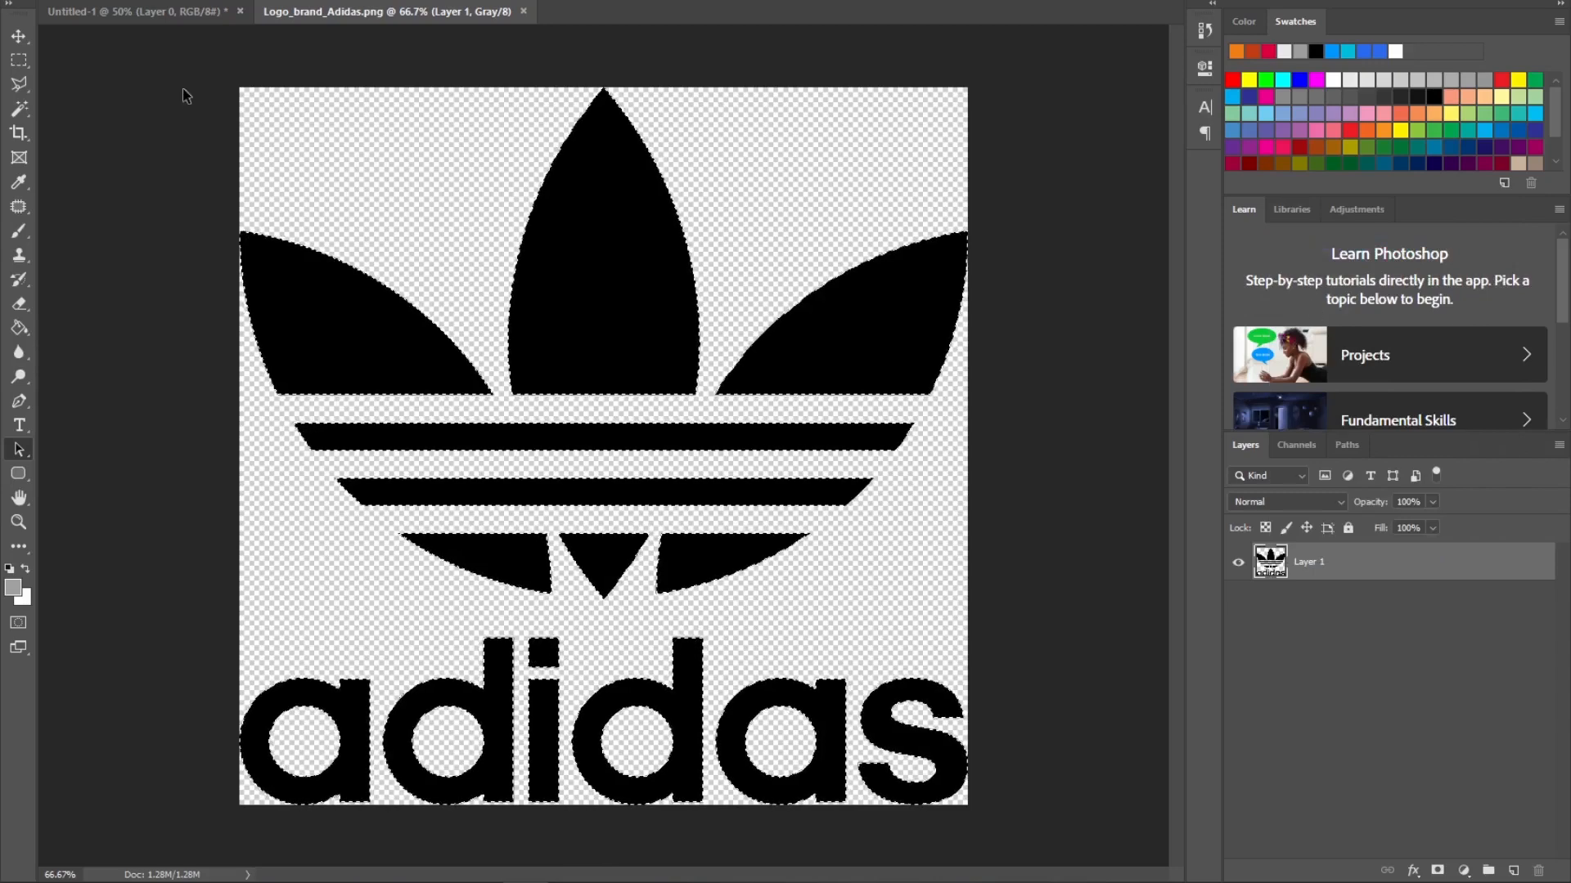
click(22, 87)
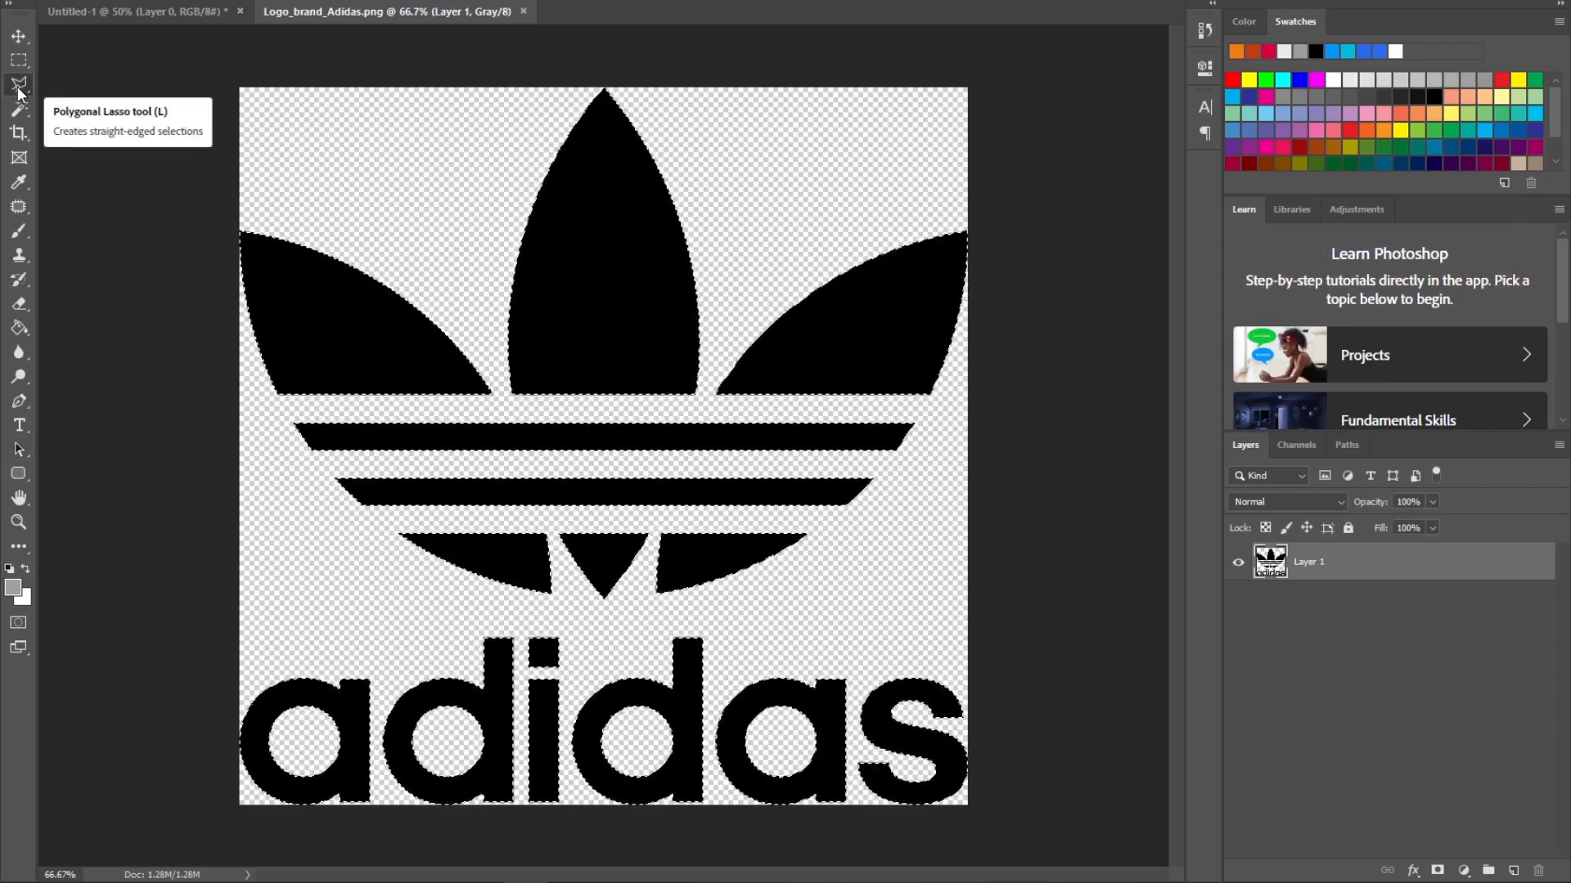
right_click(586, 319)
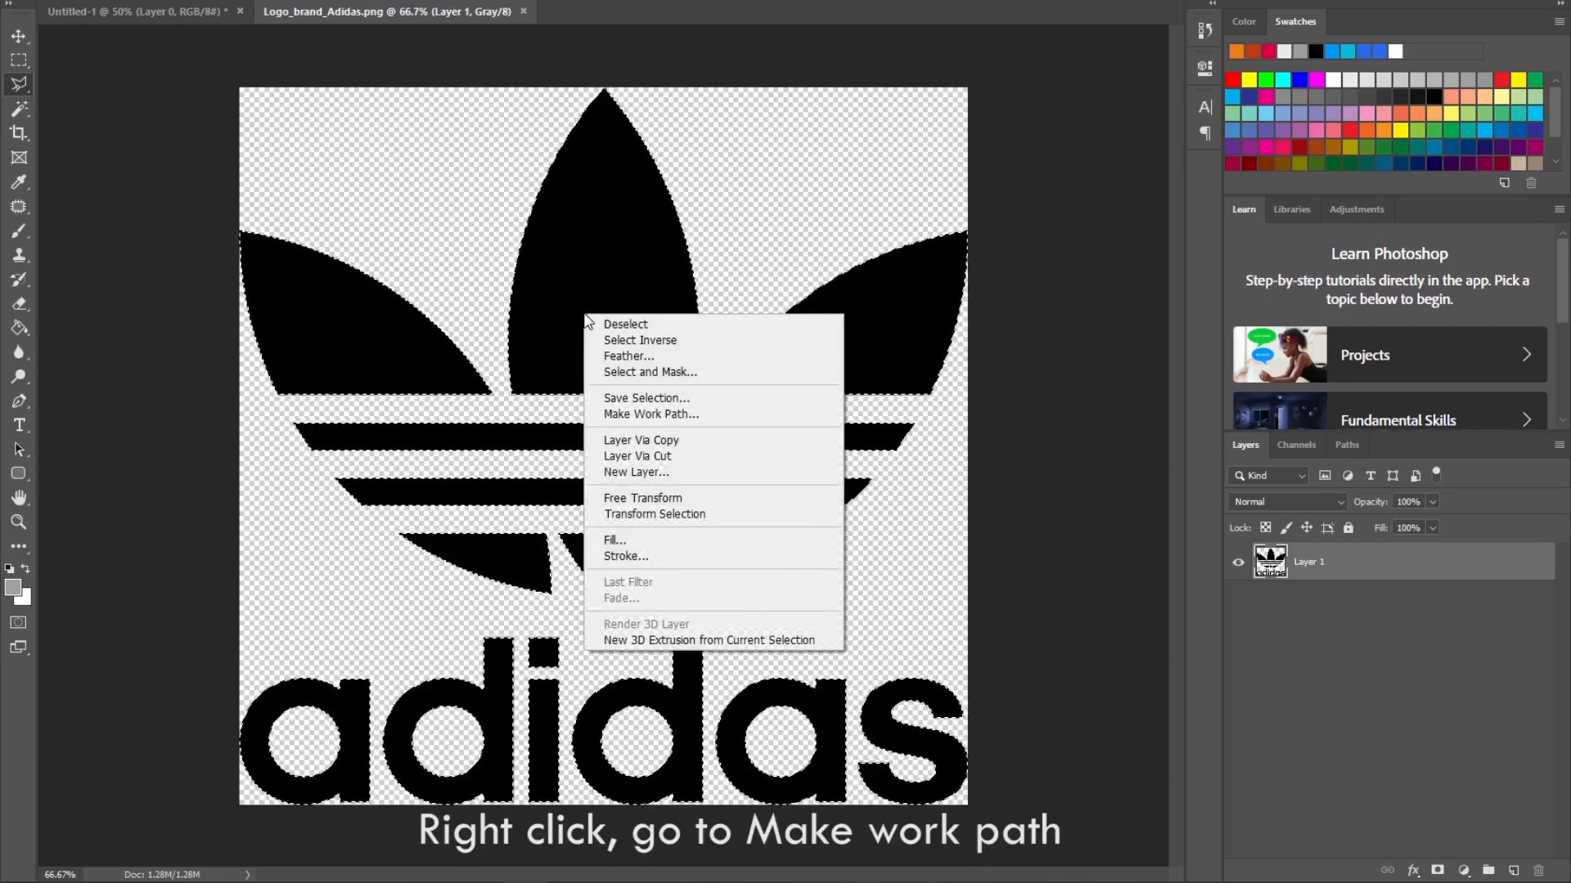
click(645, 415)
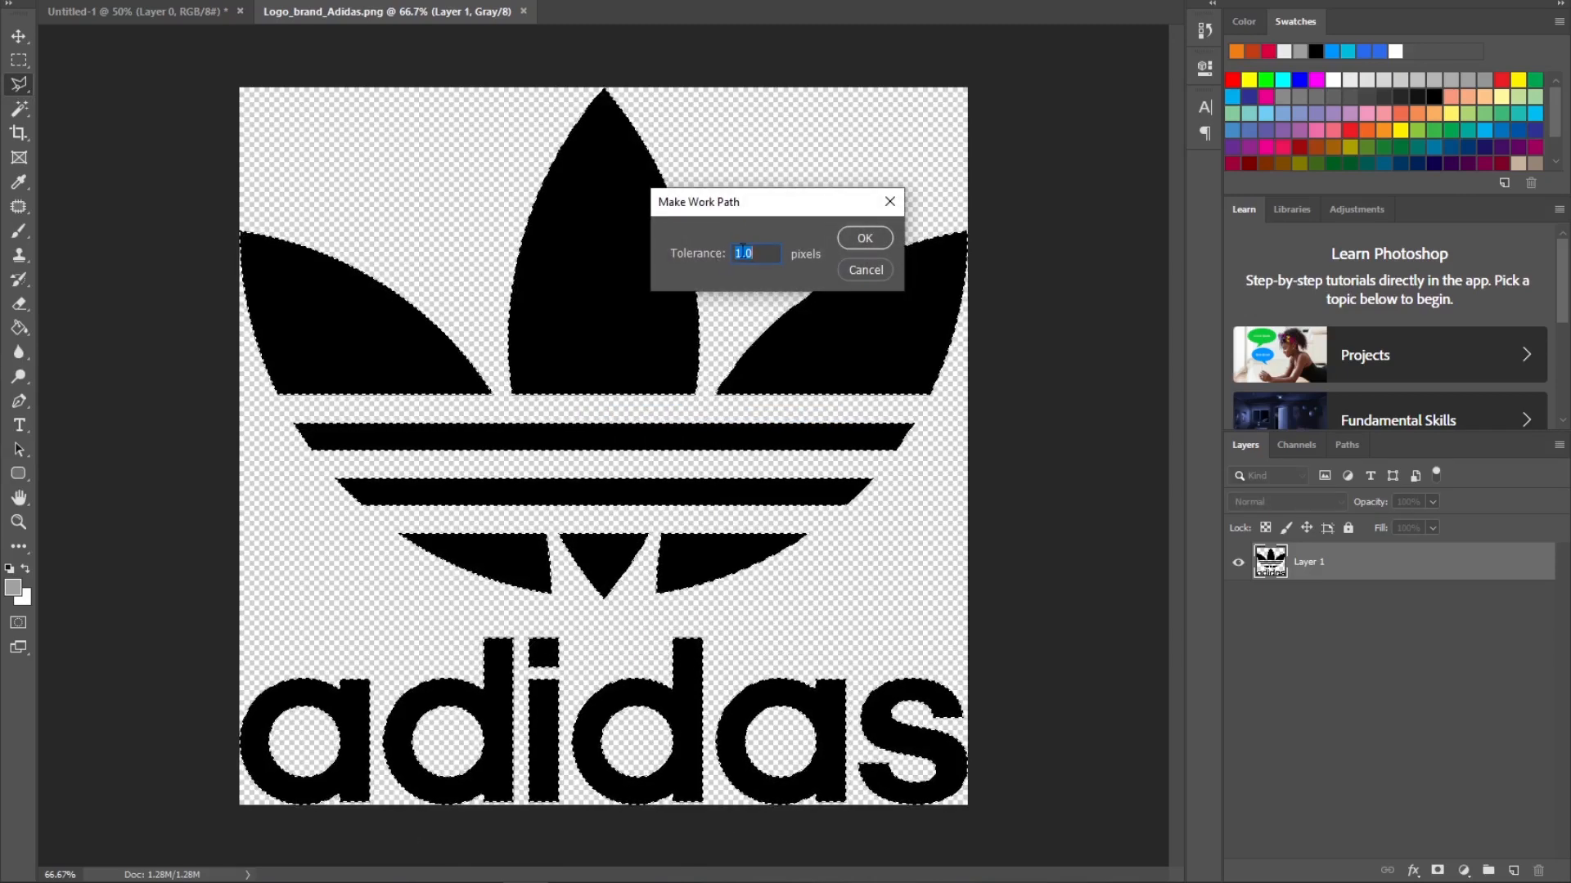
click(866, 238)
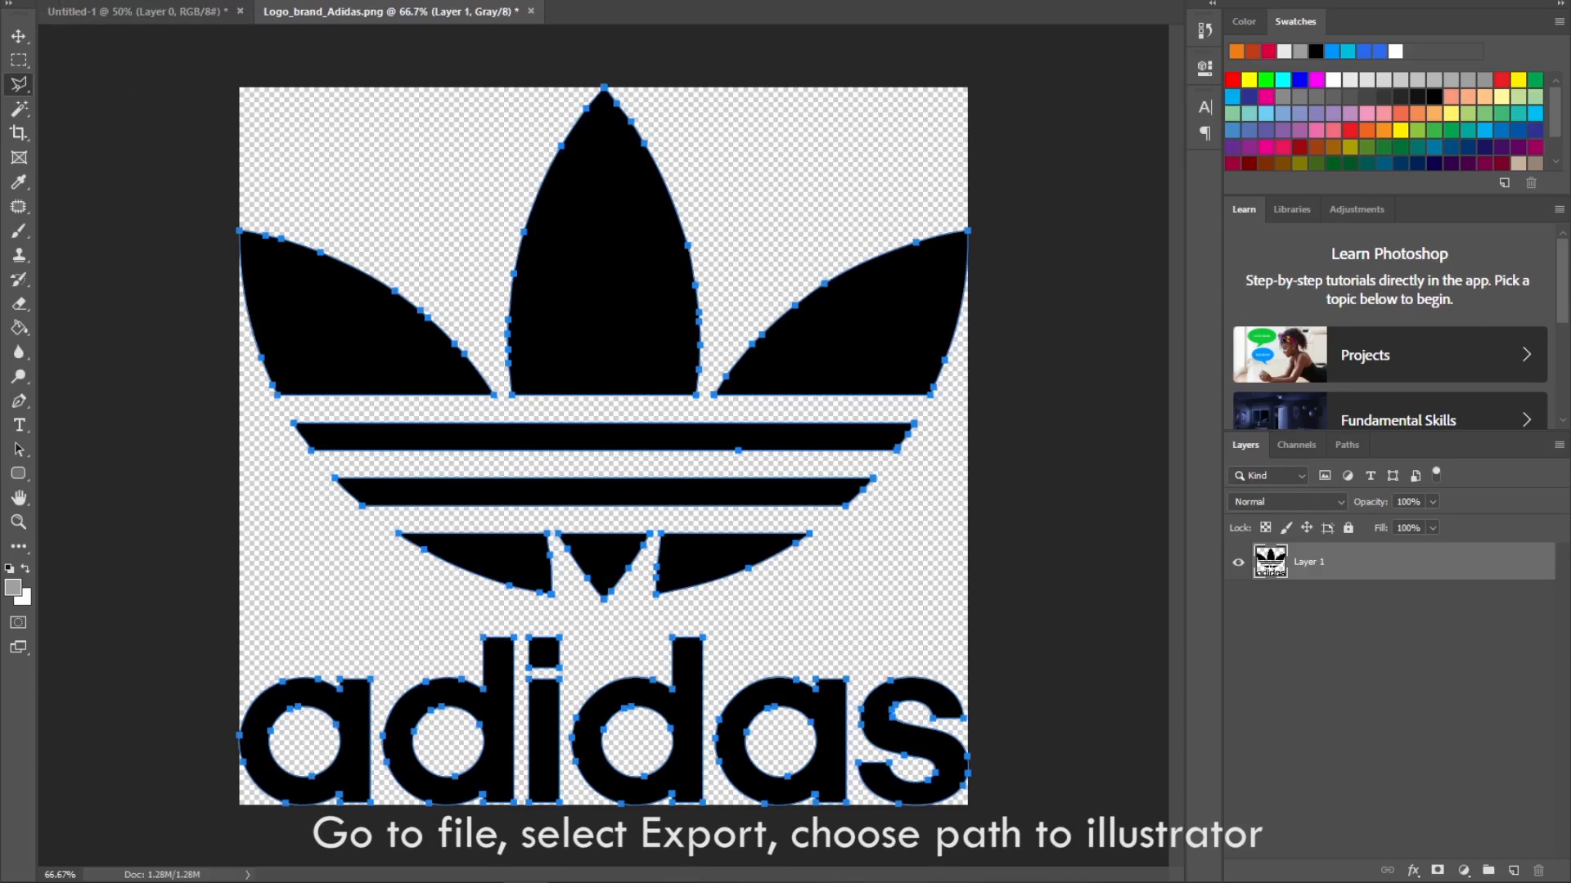
Export the work path to Illustrator as Logo_brand_Adidas.ai in the folder named New folder.
click(51, 2)
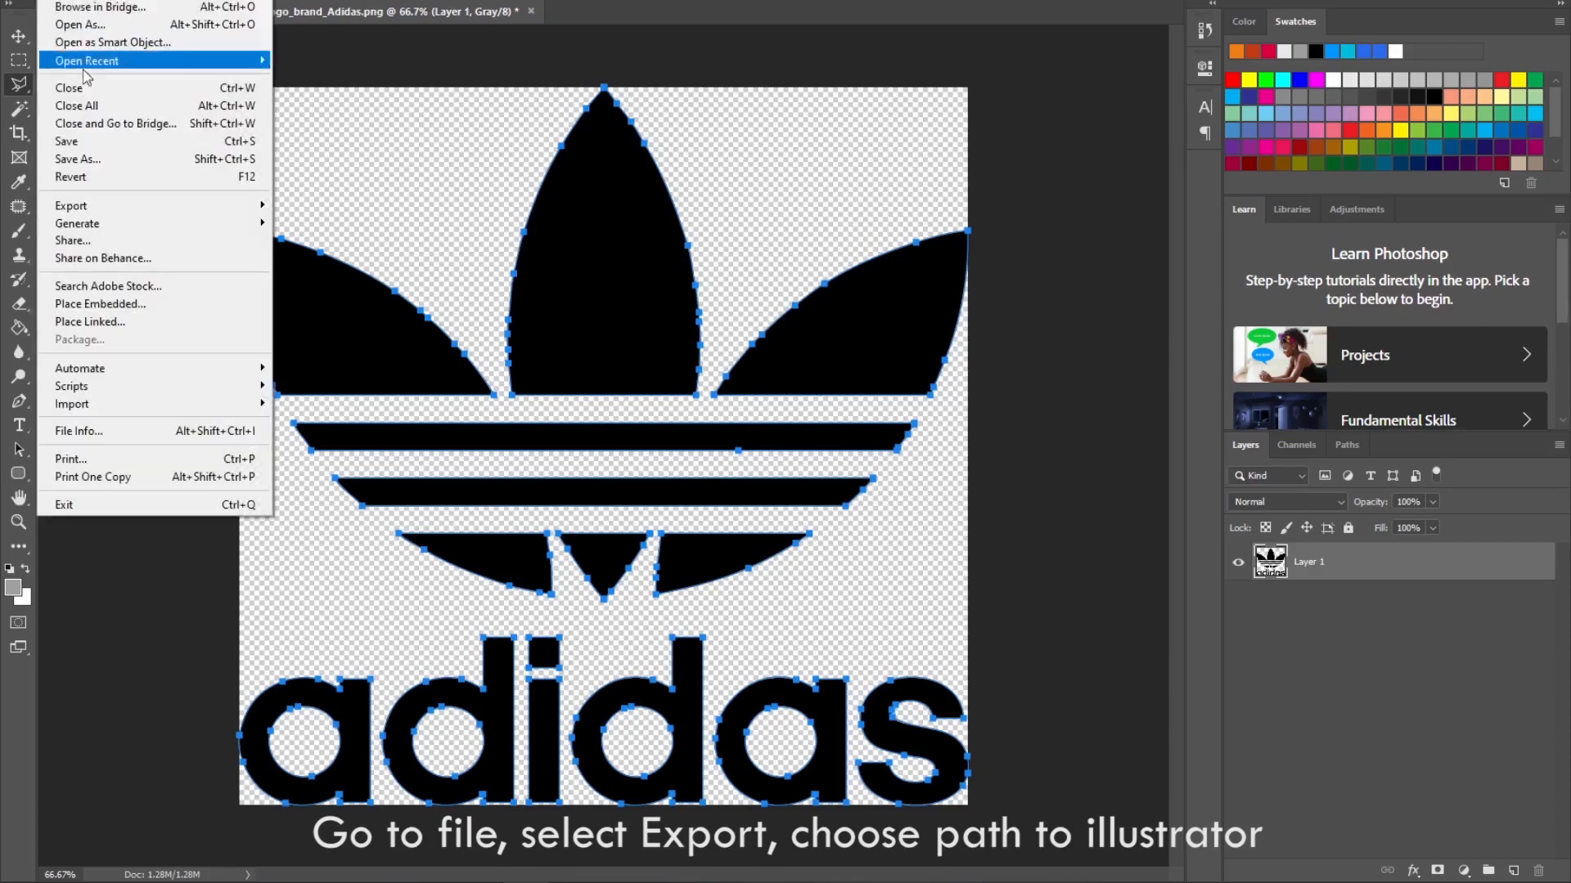
mouse_move(147, 214)
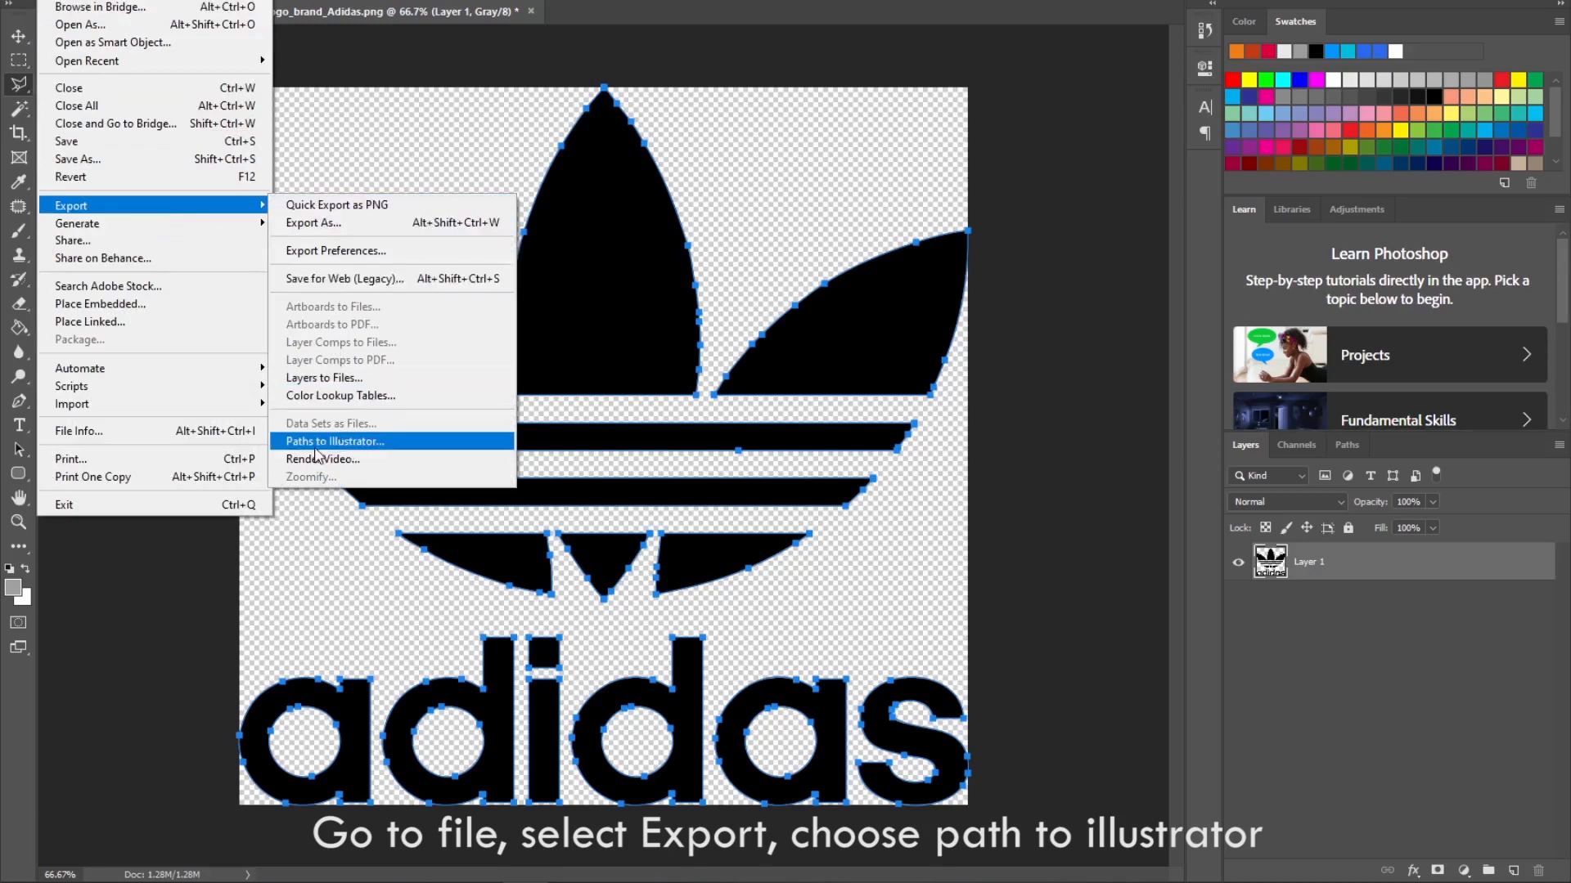
click(406, 445)
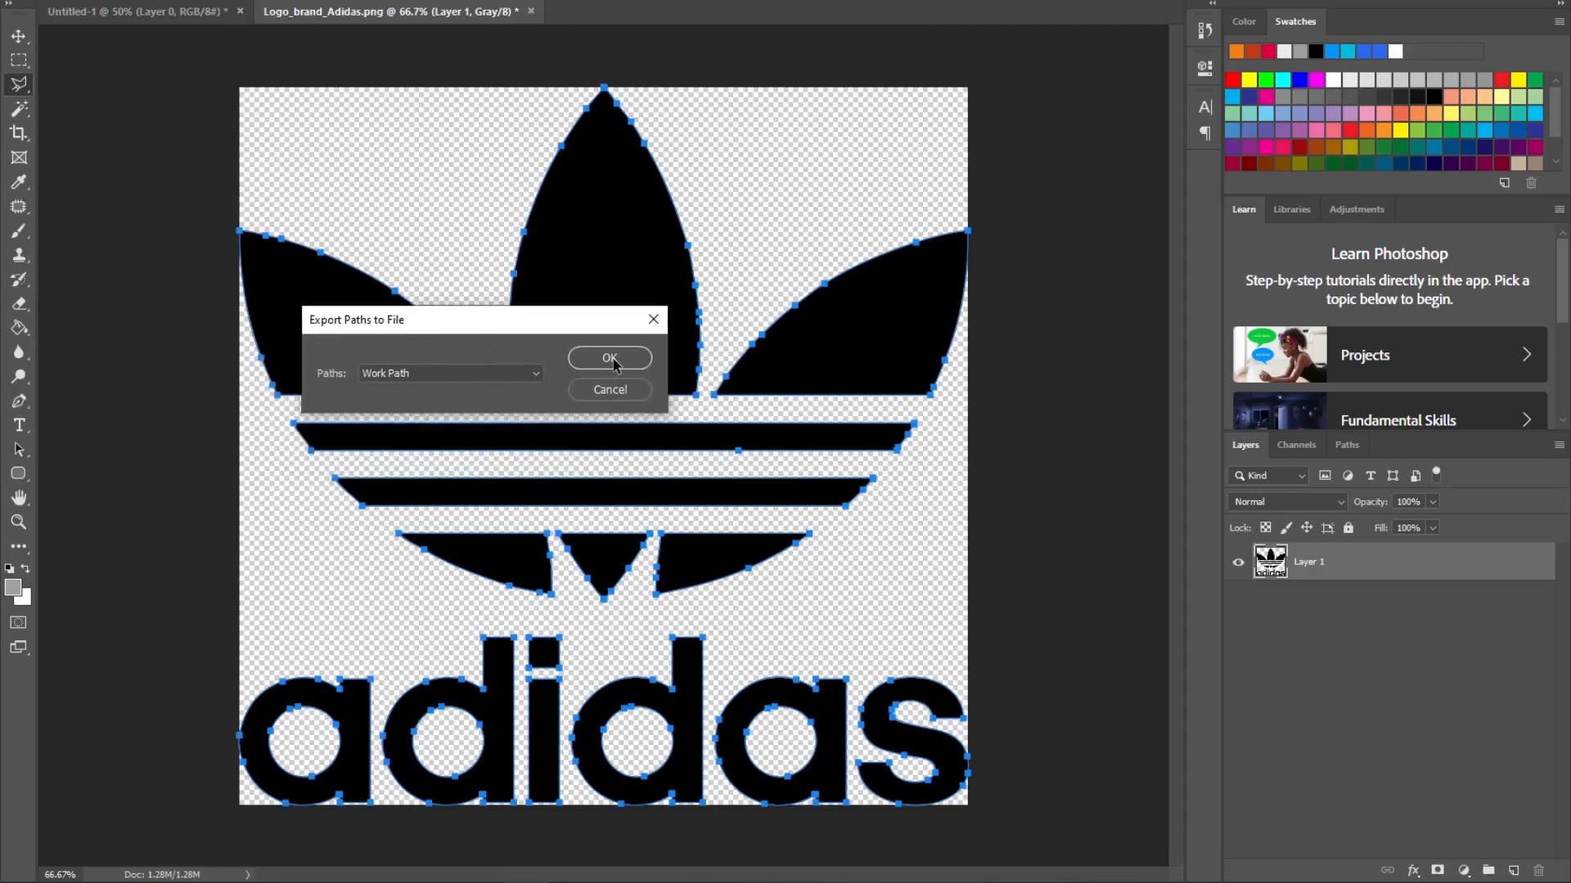
click(610, 358)
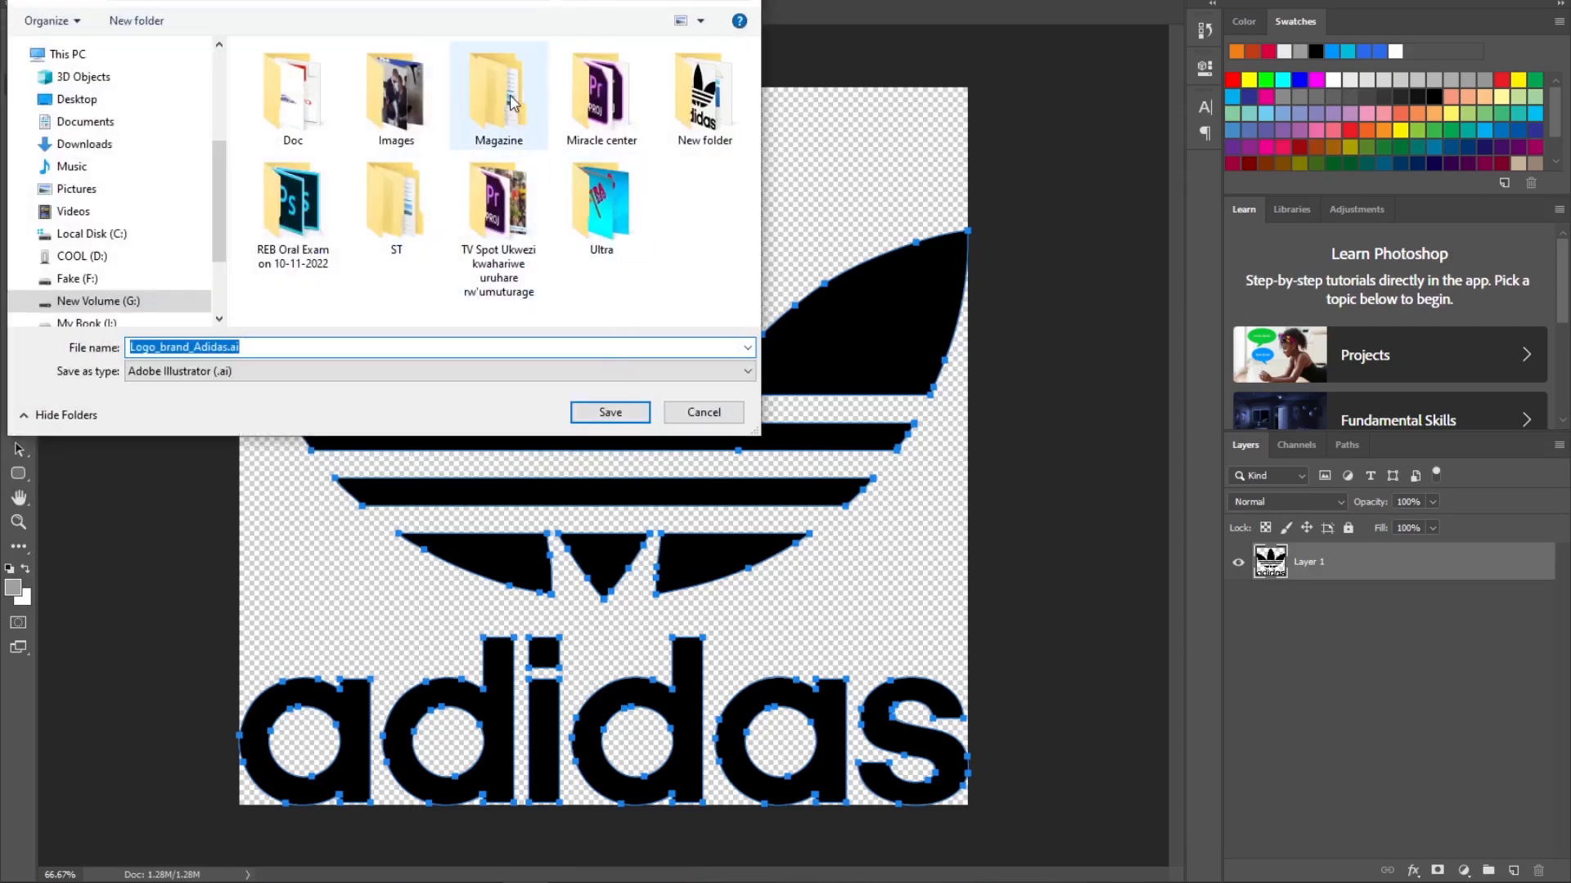
double_click(712, 110)
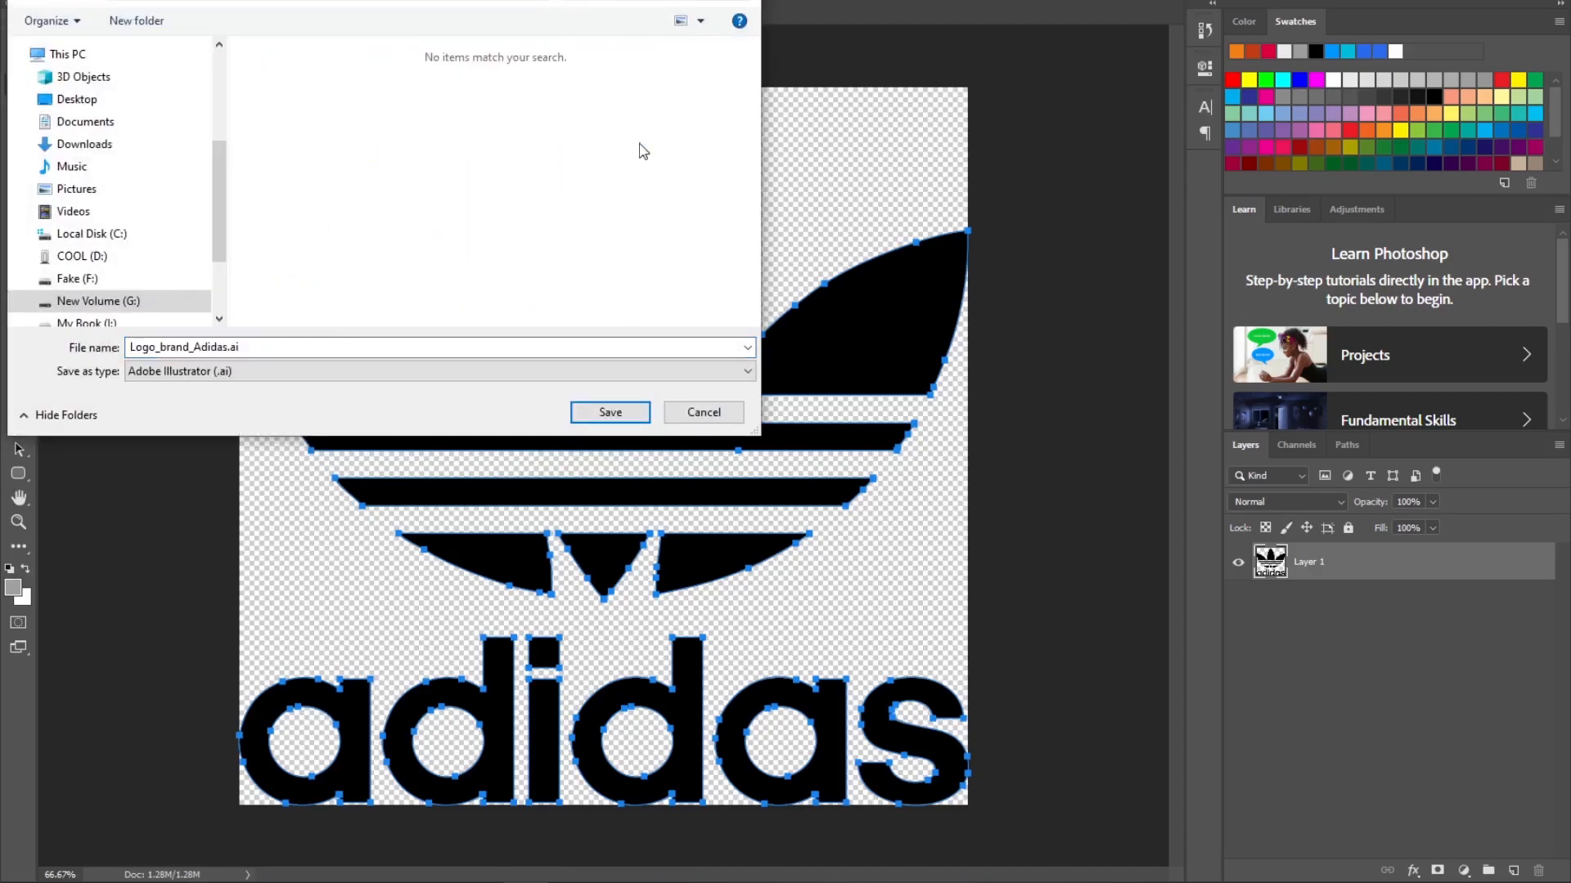
double_click(268, 347)
click(168, 350)
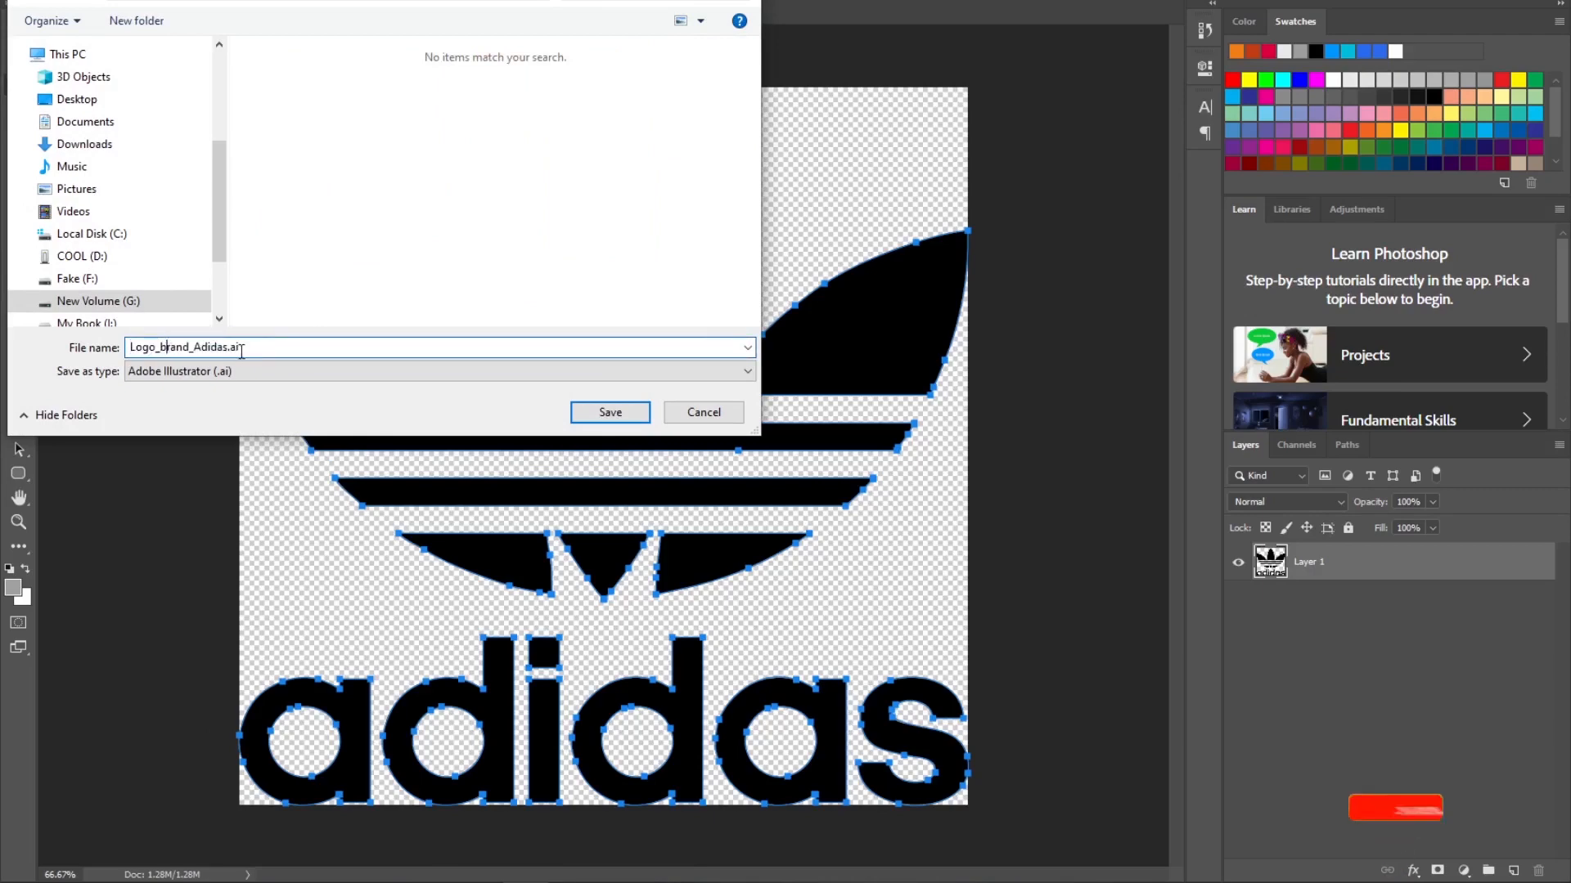
click(263, 350)
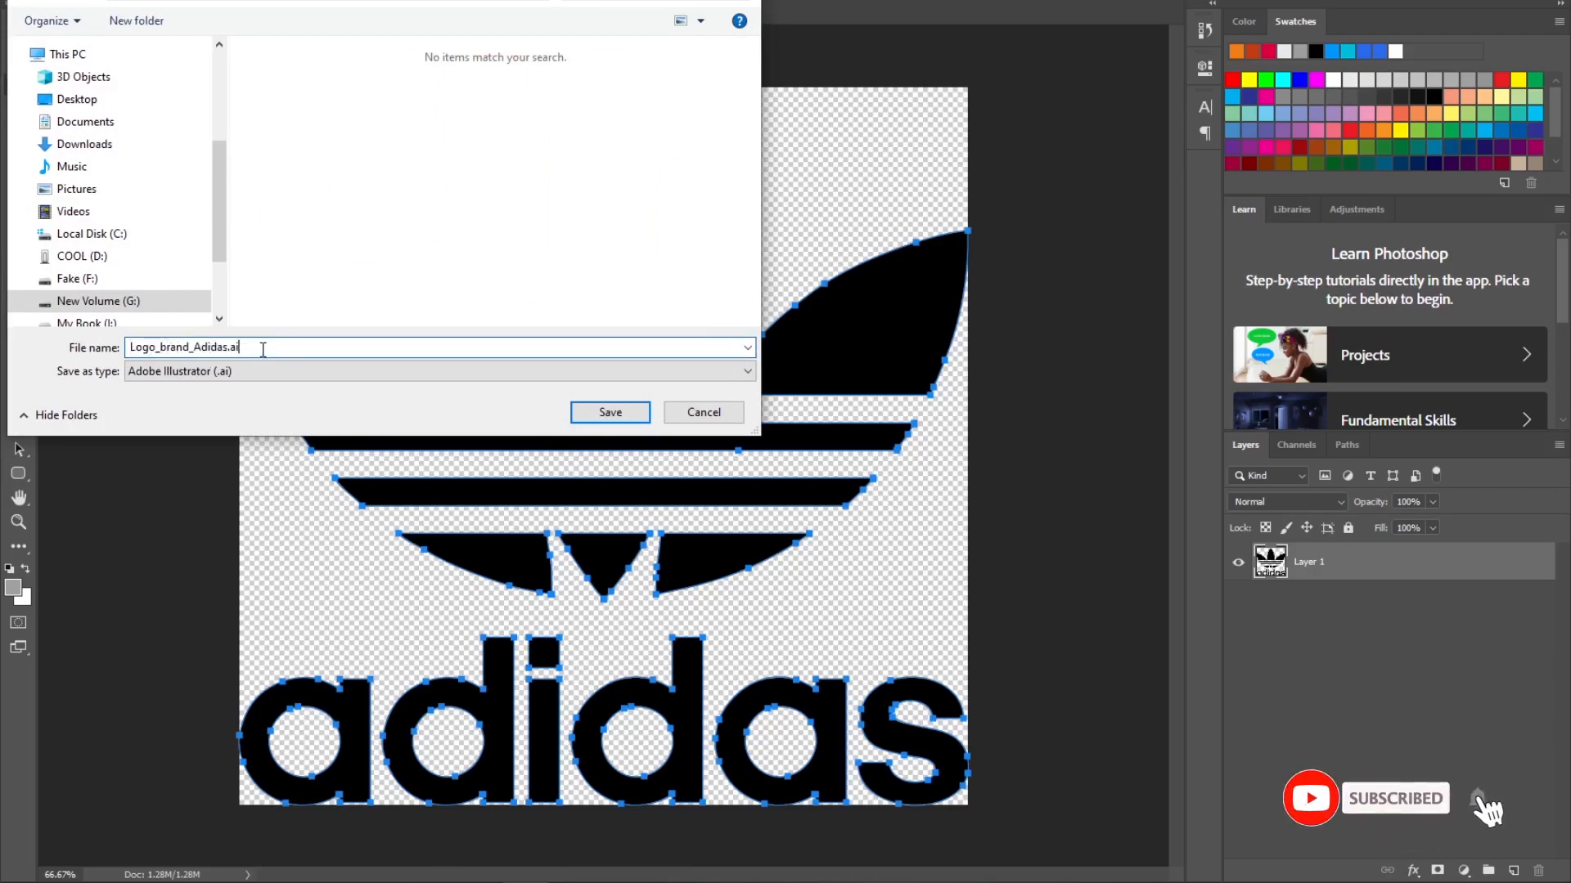
click(606, 413)
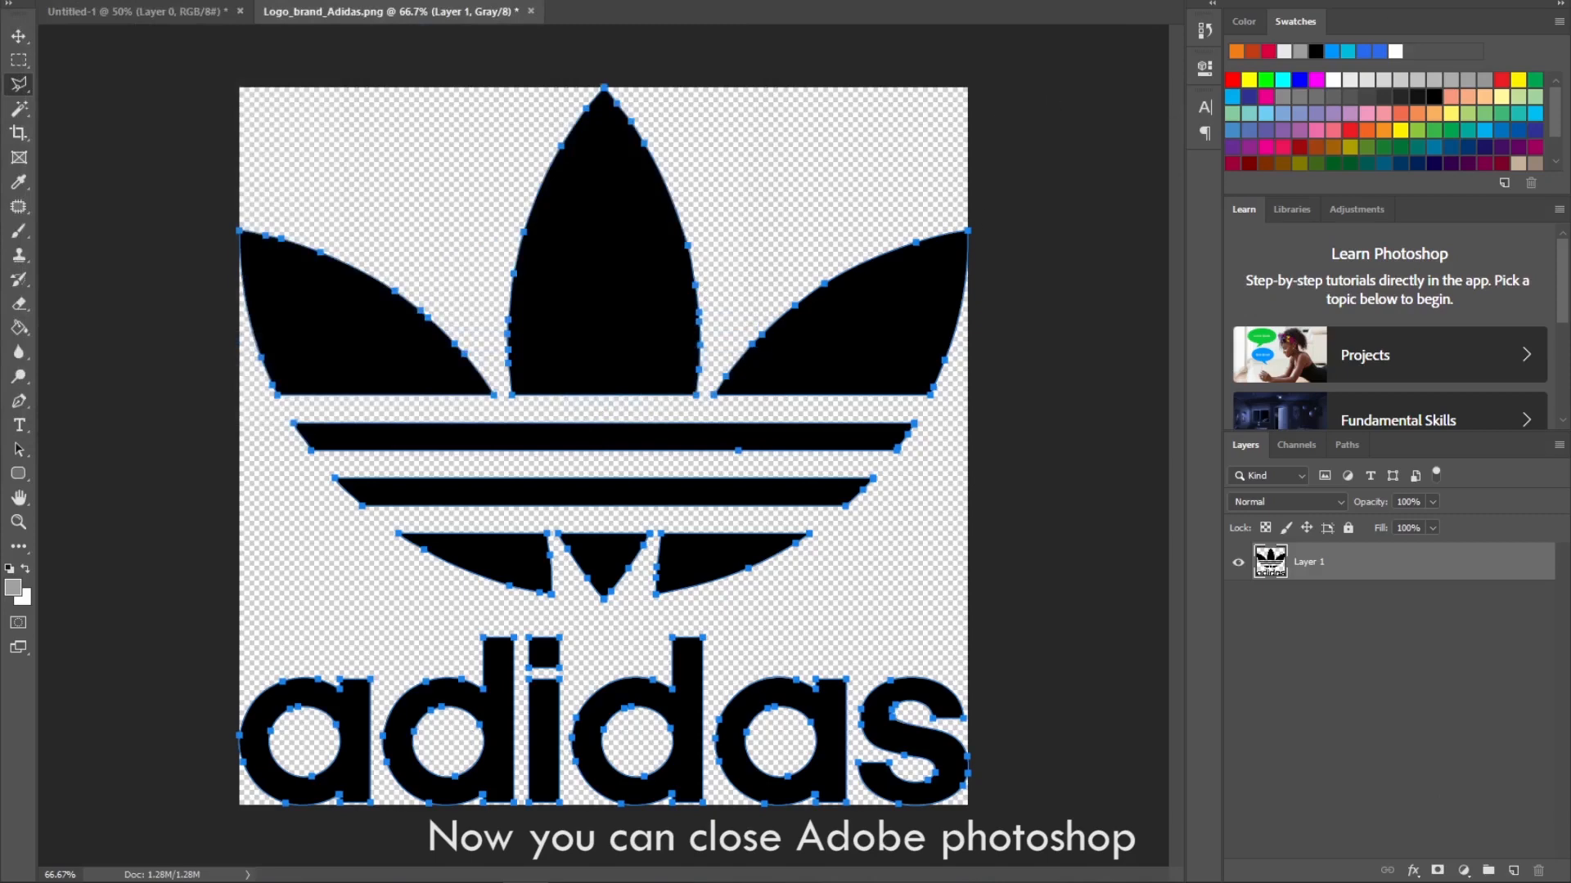
Quit Photoshop without saving Logo_brand_Adidas.png or Untitled-1, and minimize the file window to switch to Cinema 4D.
key(ctrl+q)
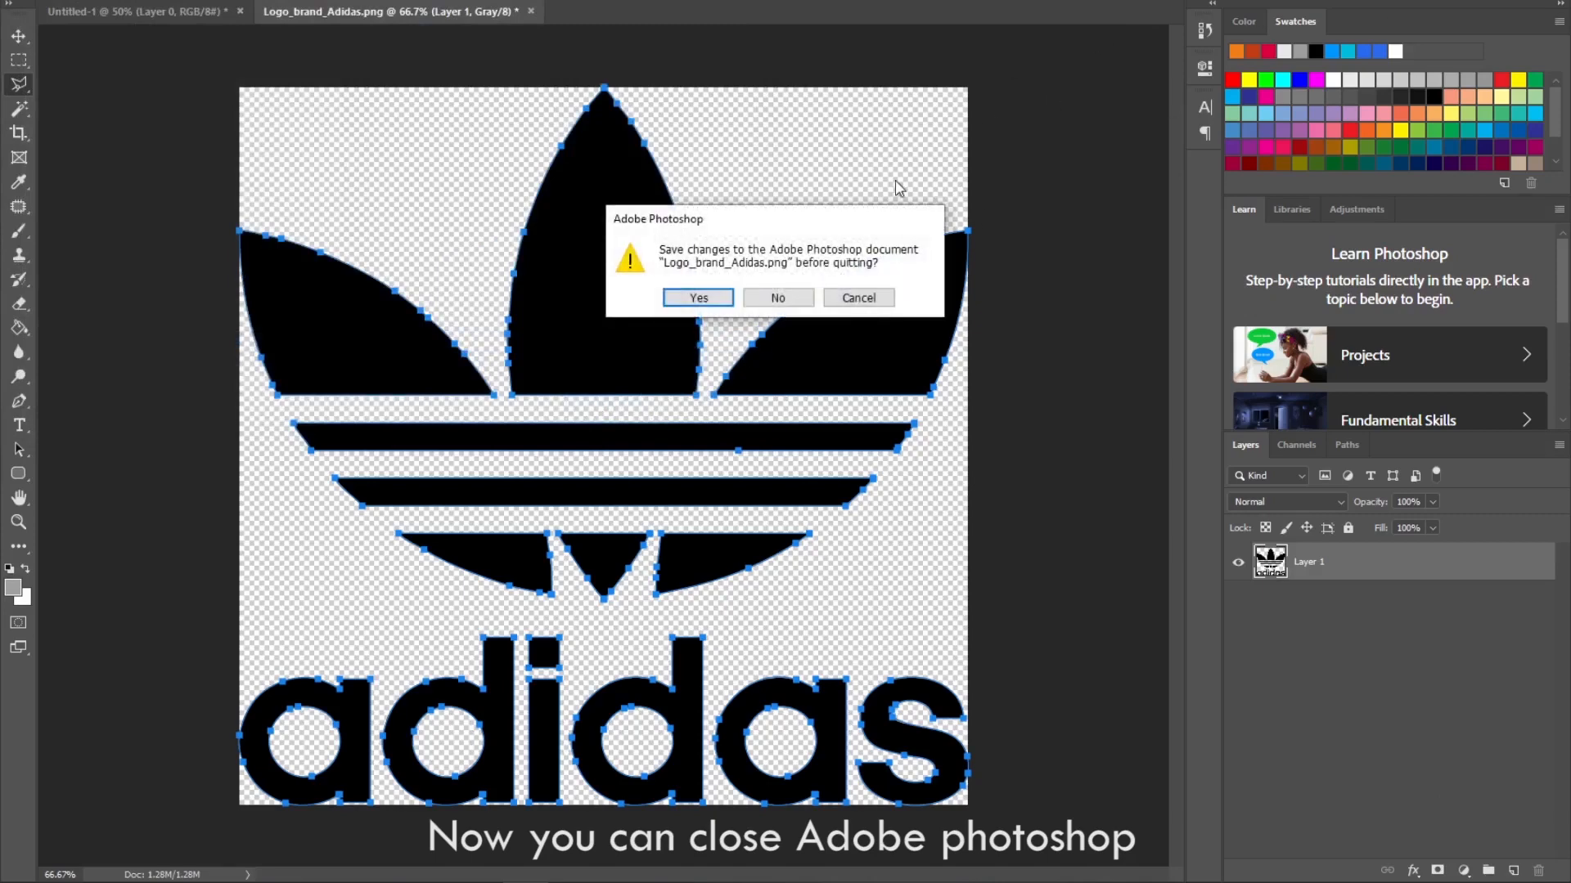
click(769, 302)
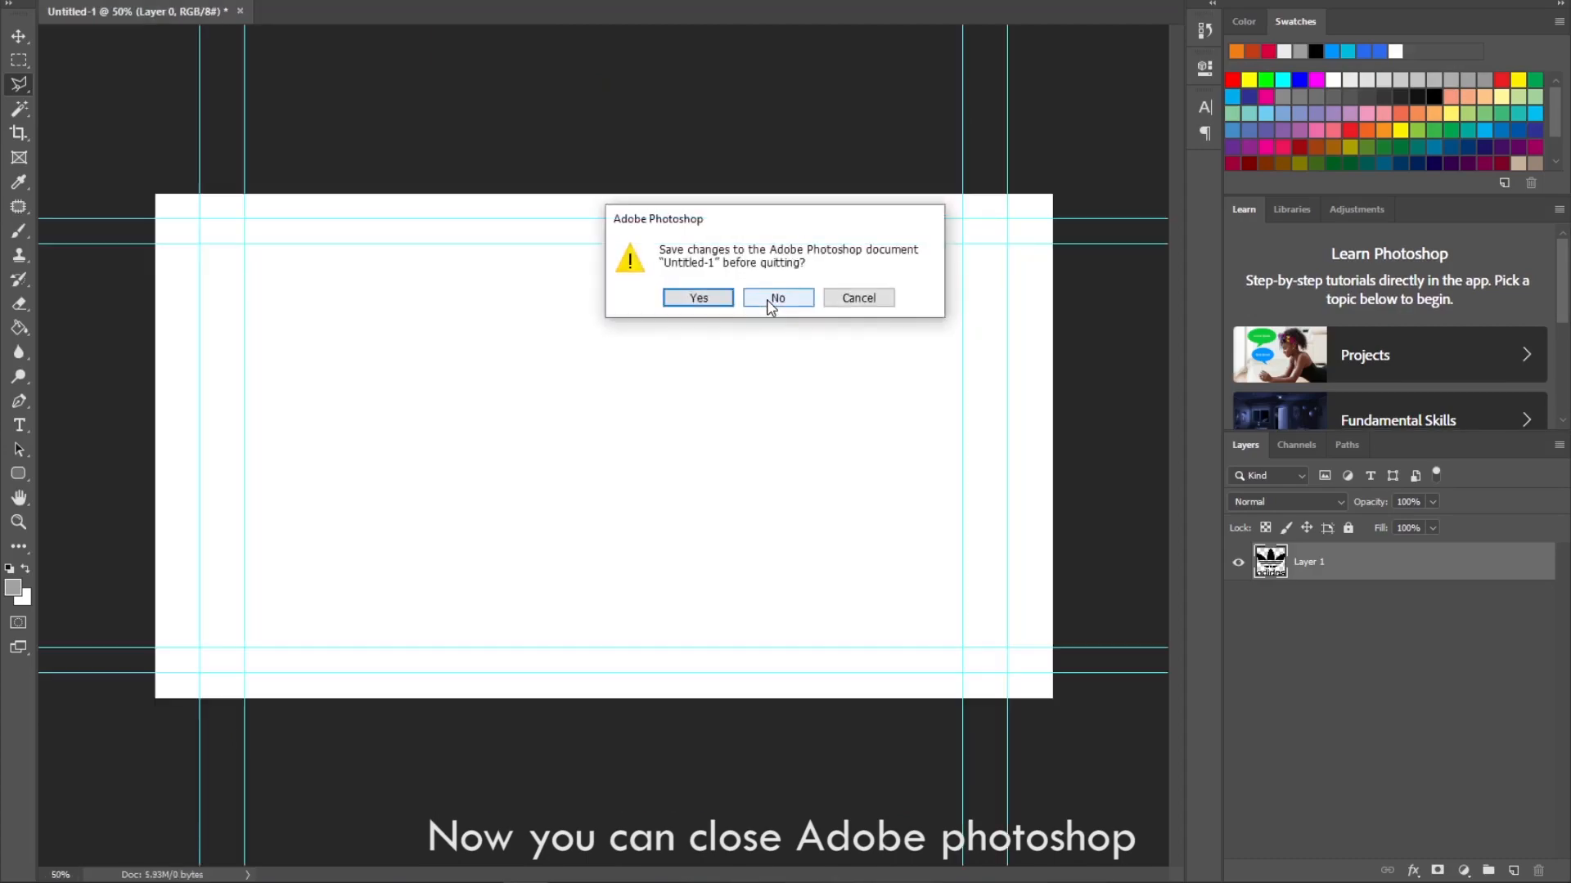
click(767, 301)
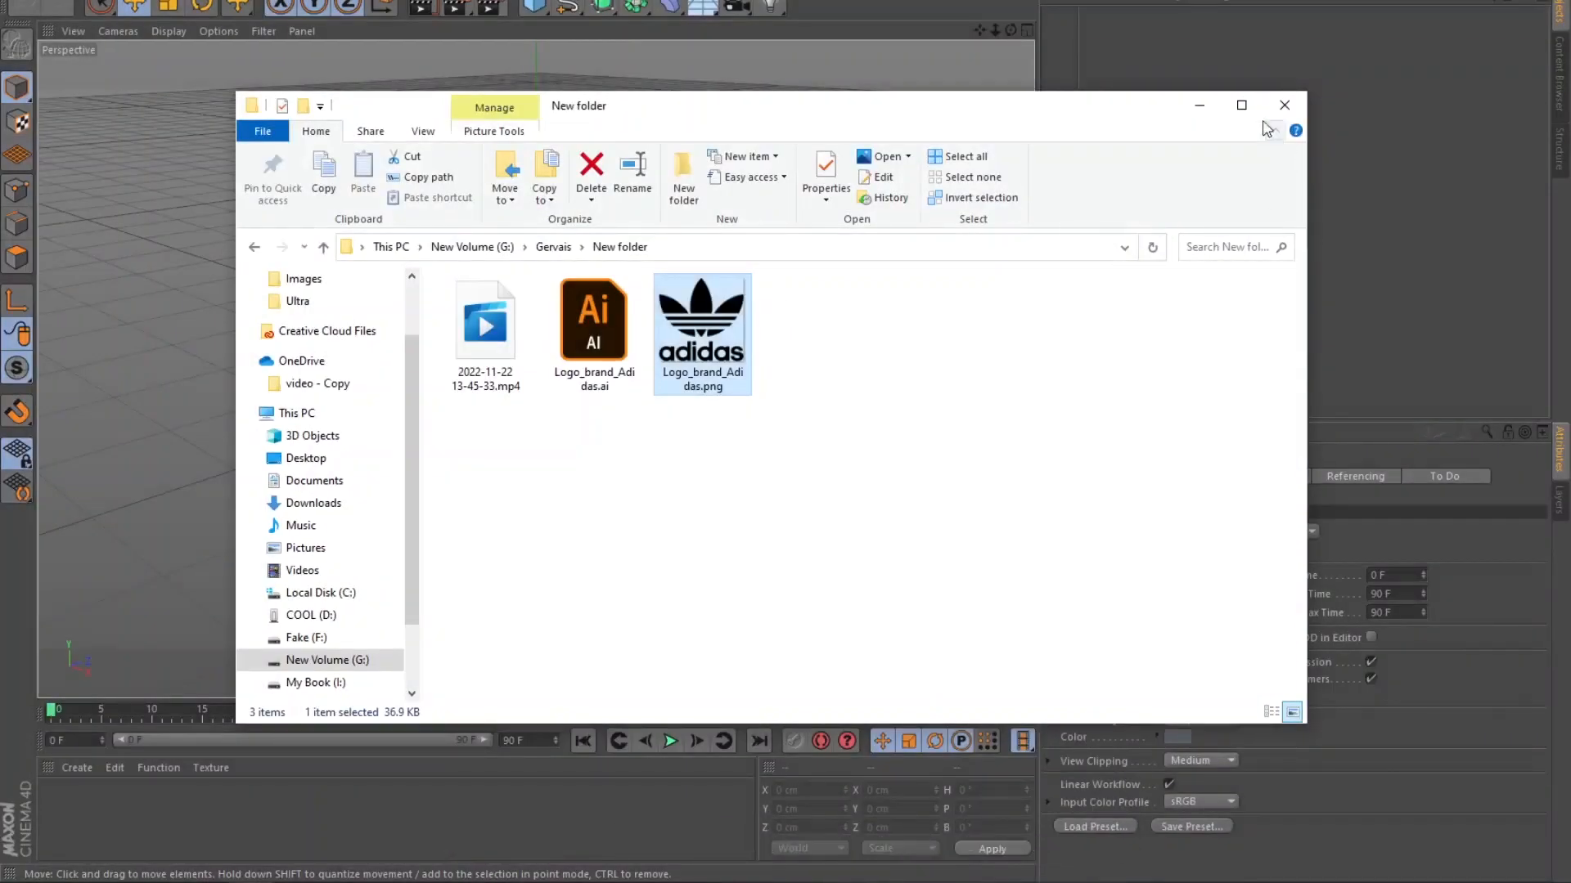
click(1199, 105)
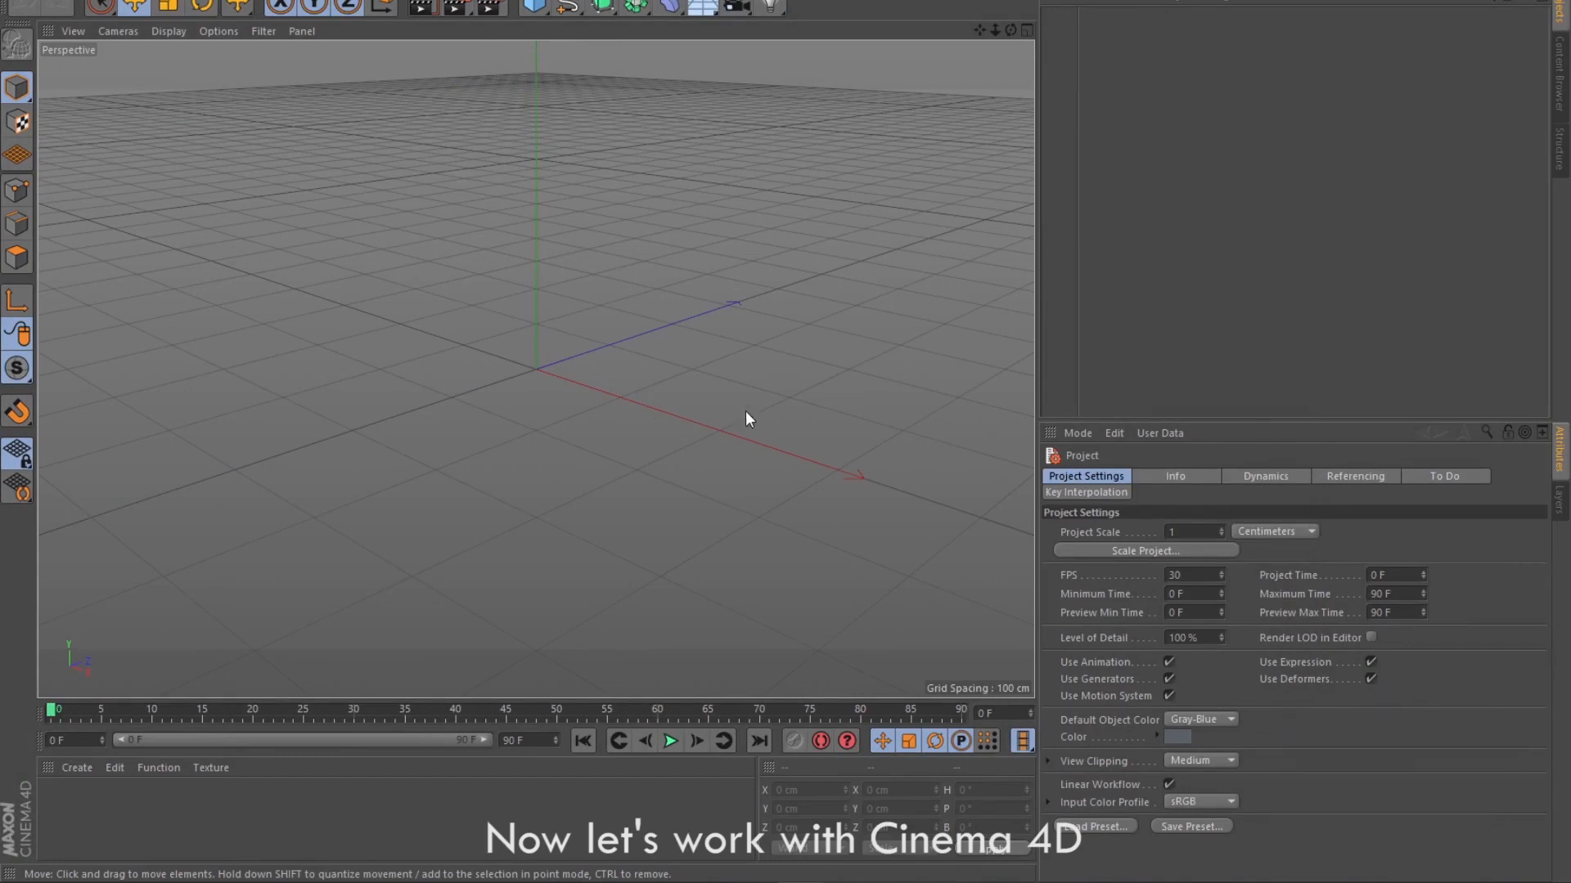
click(1074, 2)
click(1074, 2)
click(1074, 3)
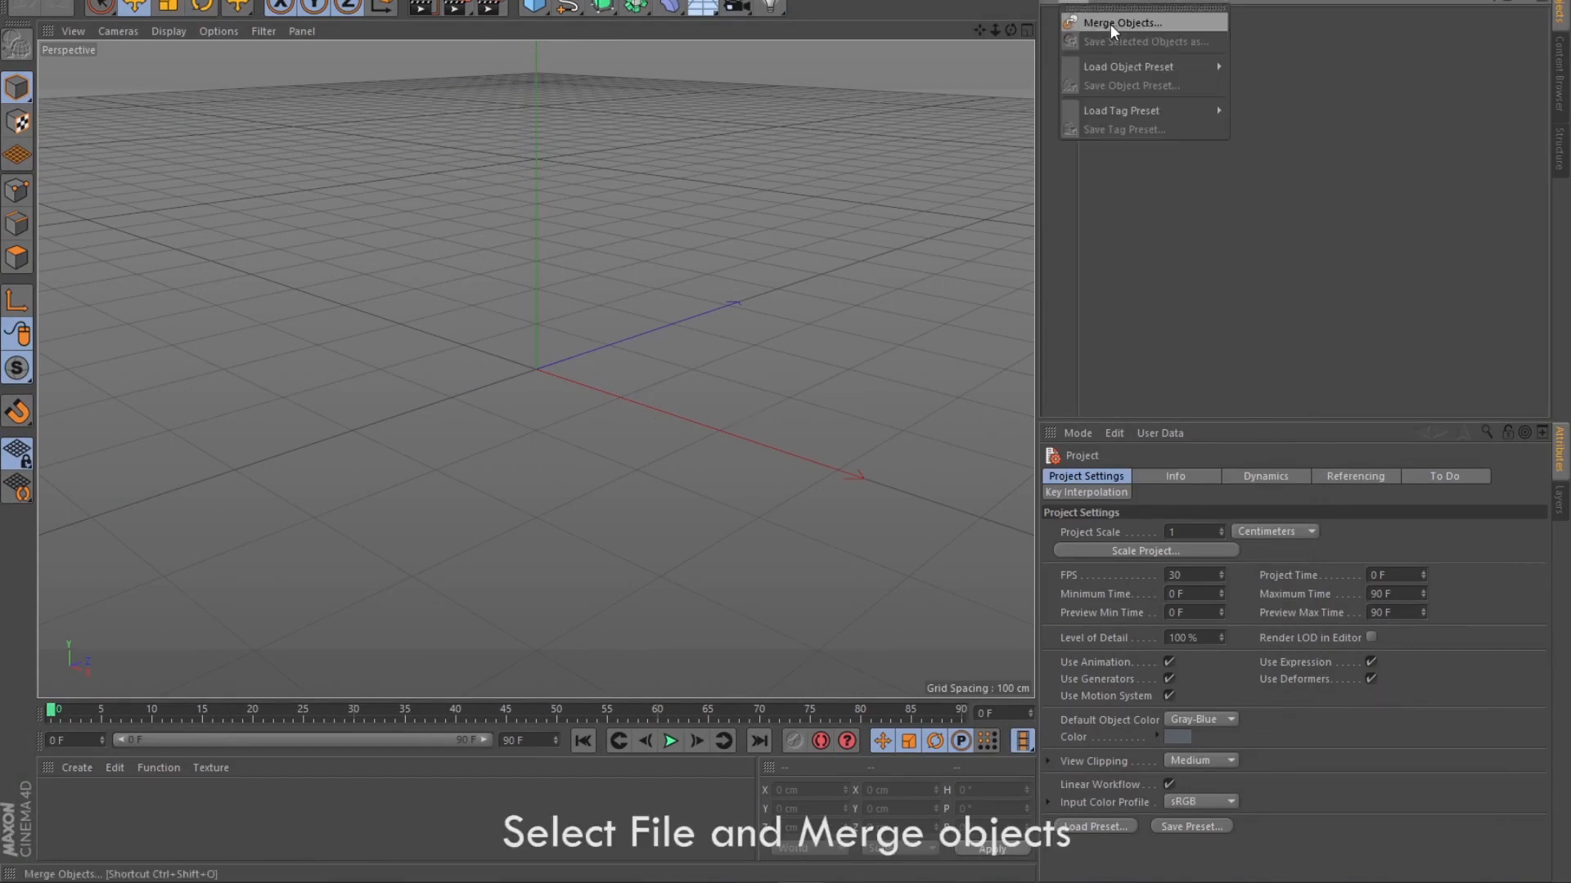
click(1070, 4)
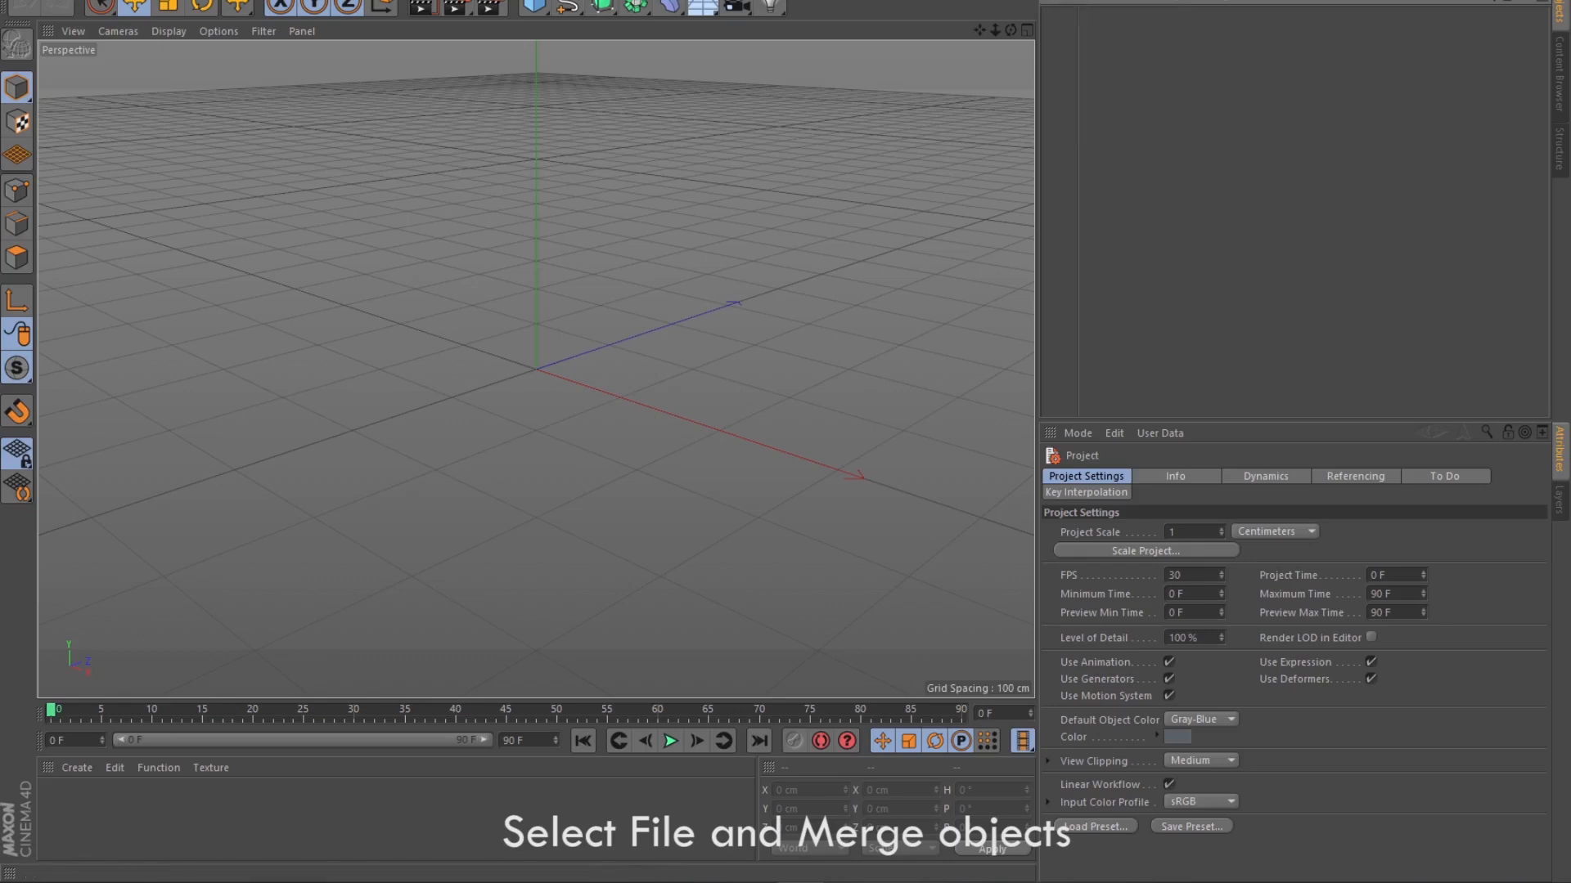
click(15, 0)
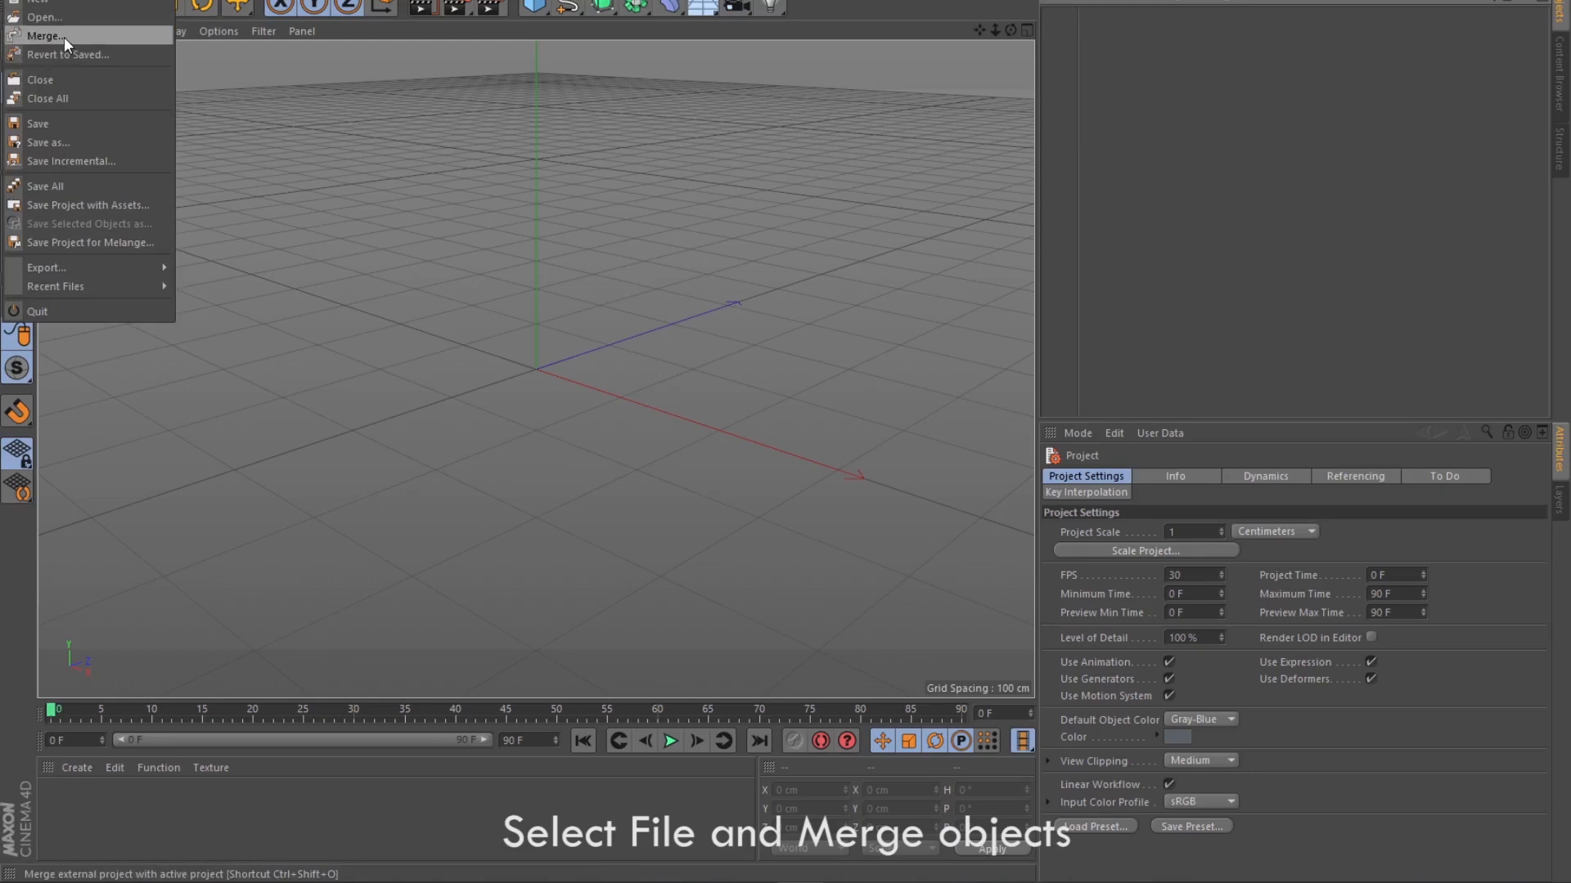
Merge Logo_brand_Adidas.ai from New folder into the scene, importing at scale 1 centimeter with connected splines.
click(1068, 7)
click(1068, 7)
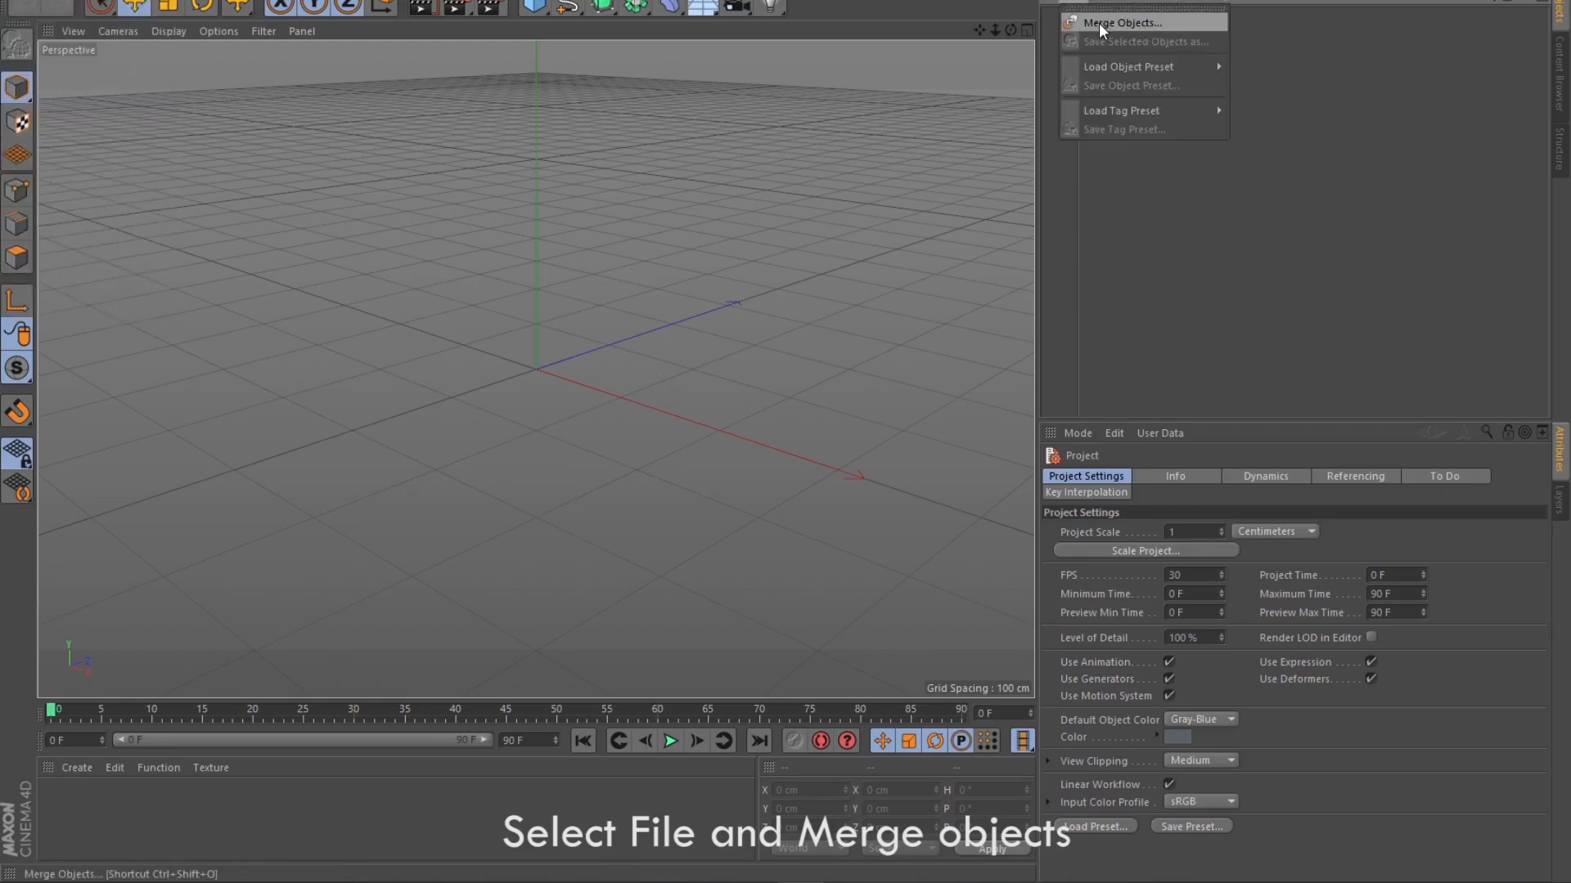
click(1098, 23)
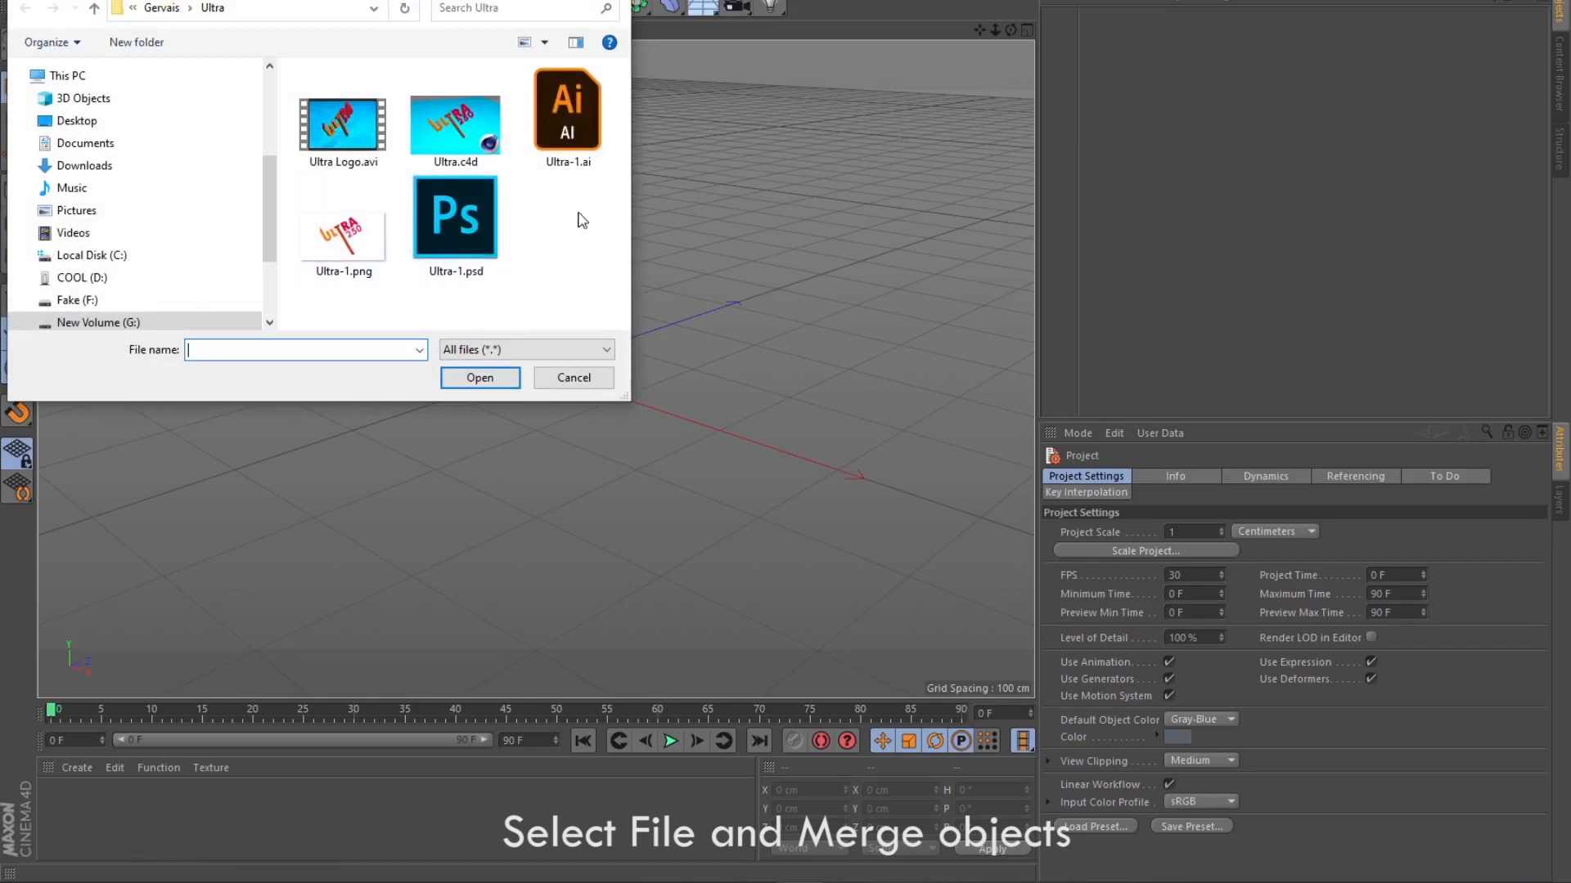
click(162, 8)
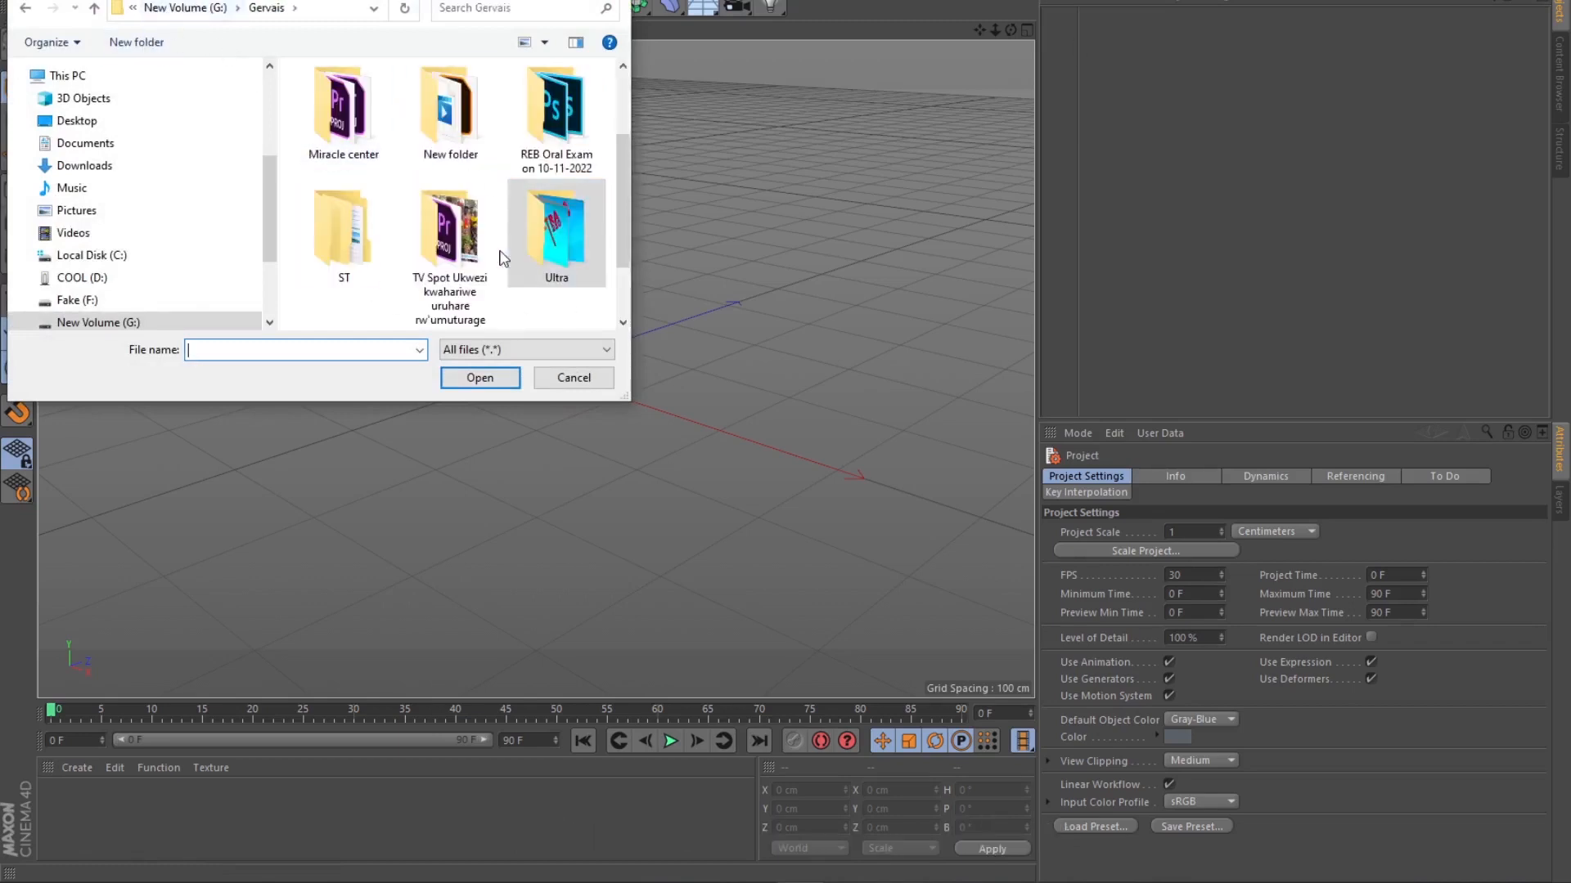
double_click(451, 109)
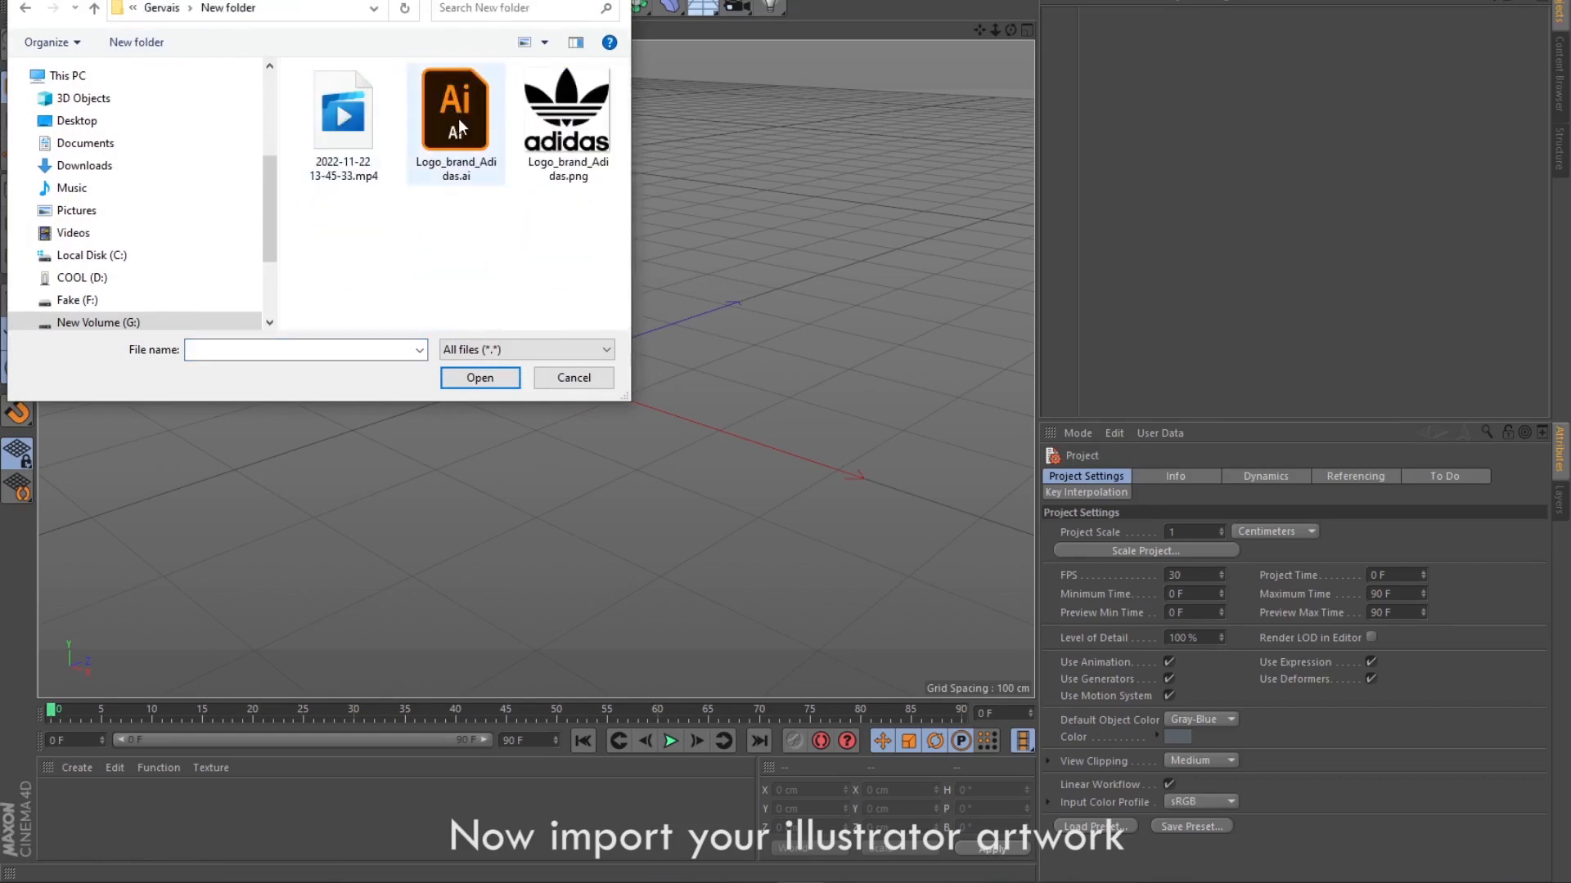
click(456, 123)
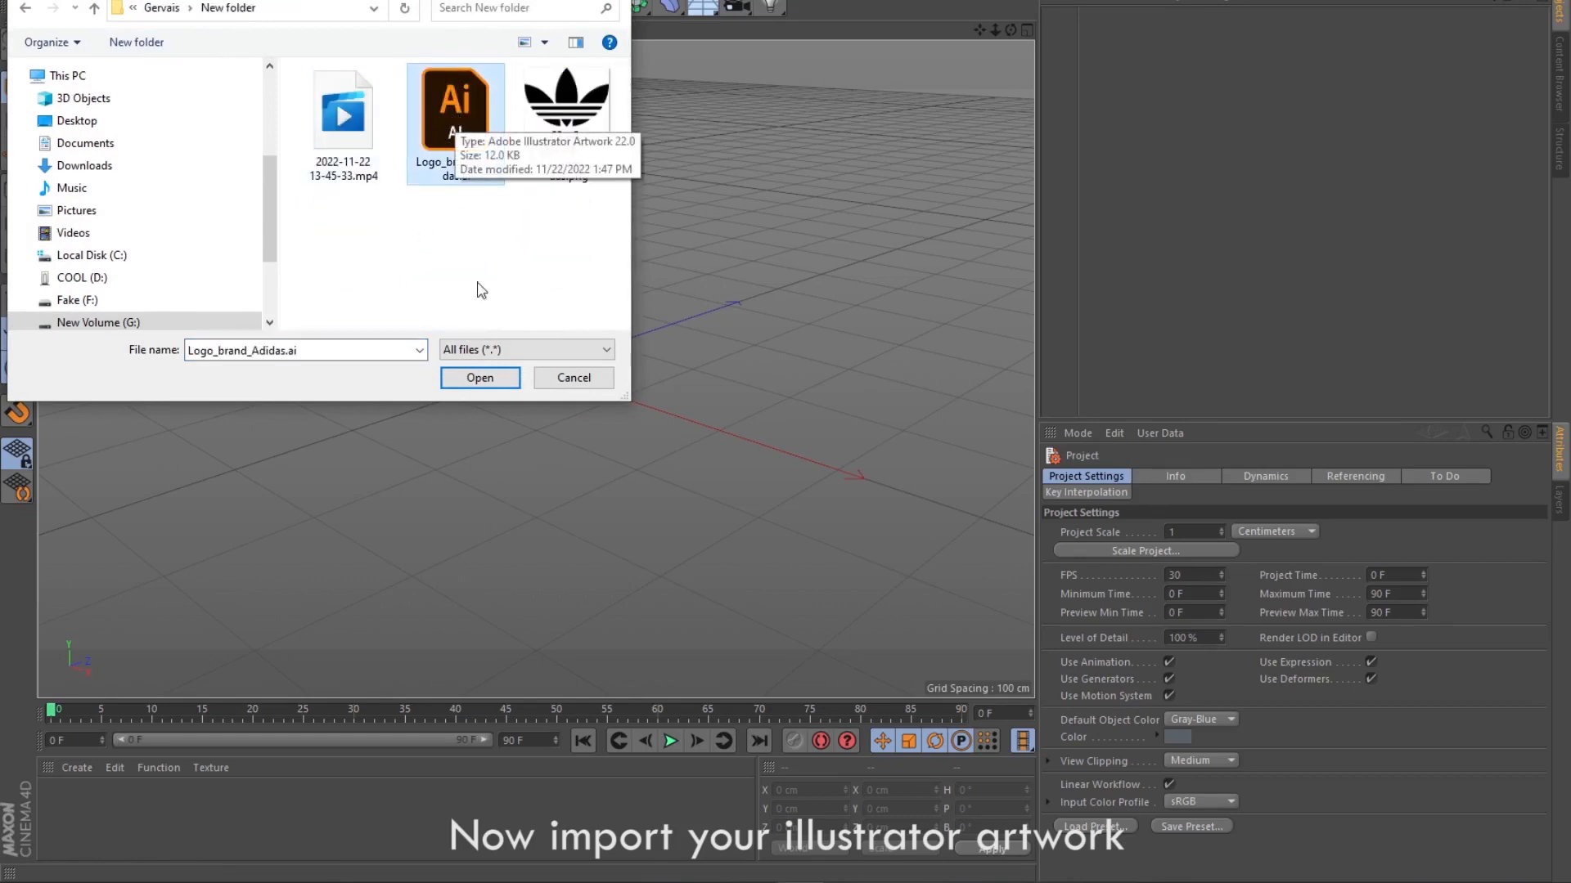
click(479, 381)
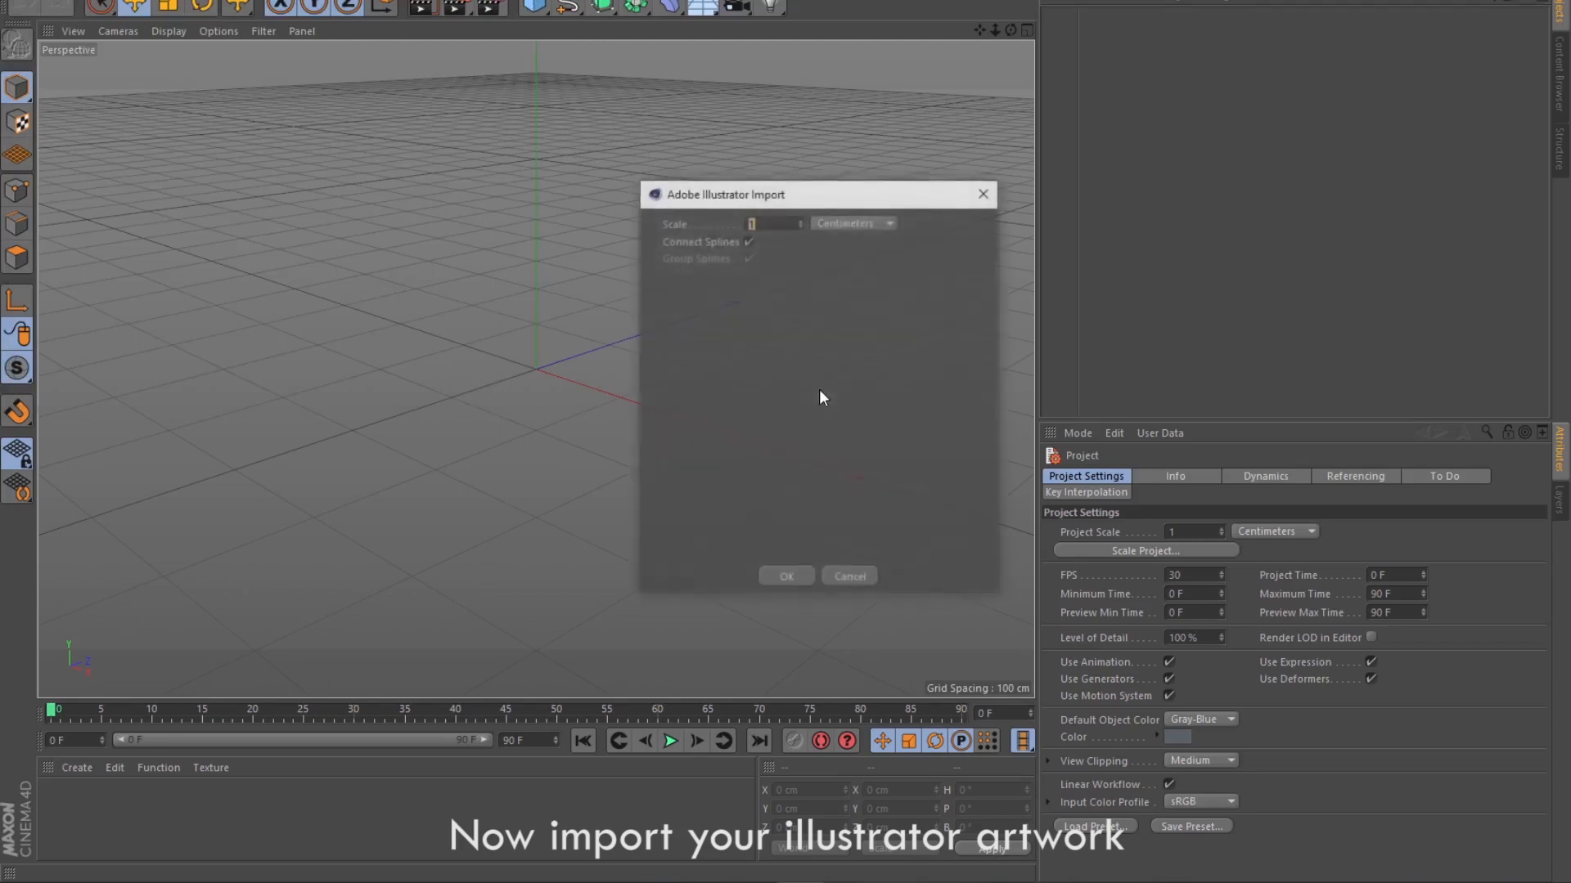
click(786, 579)
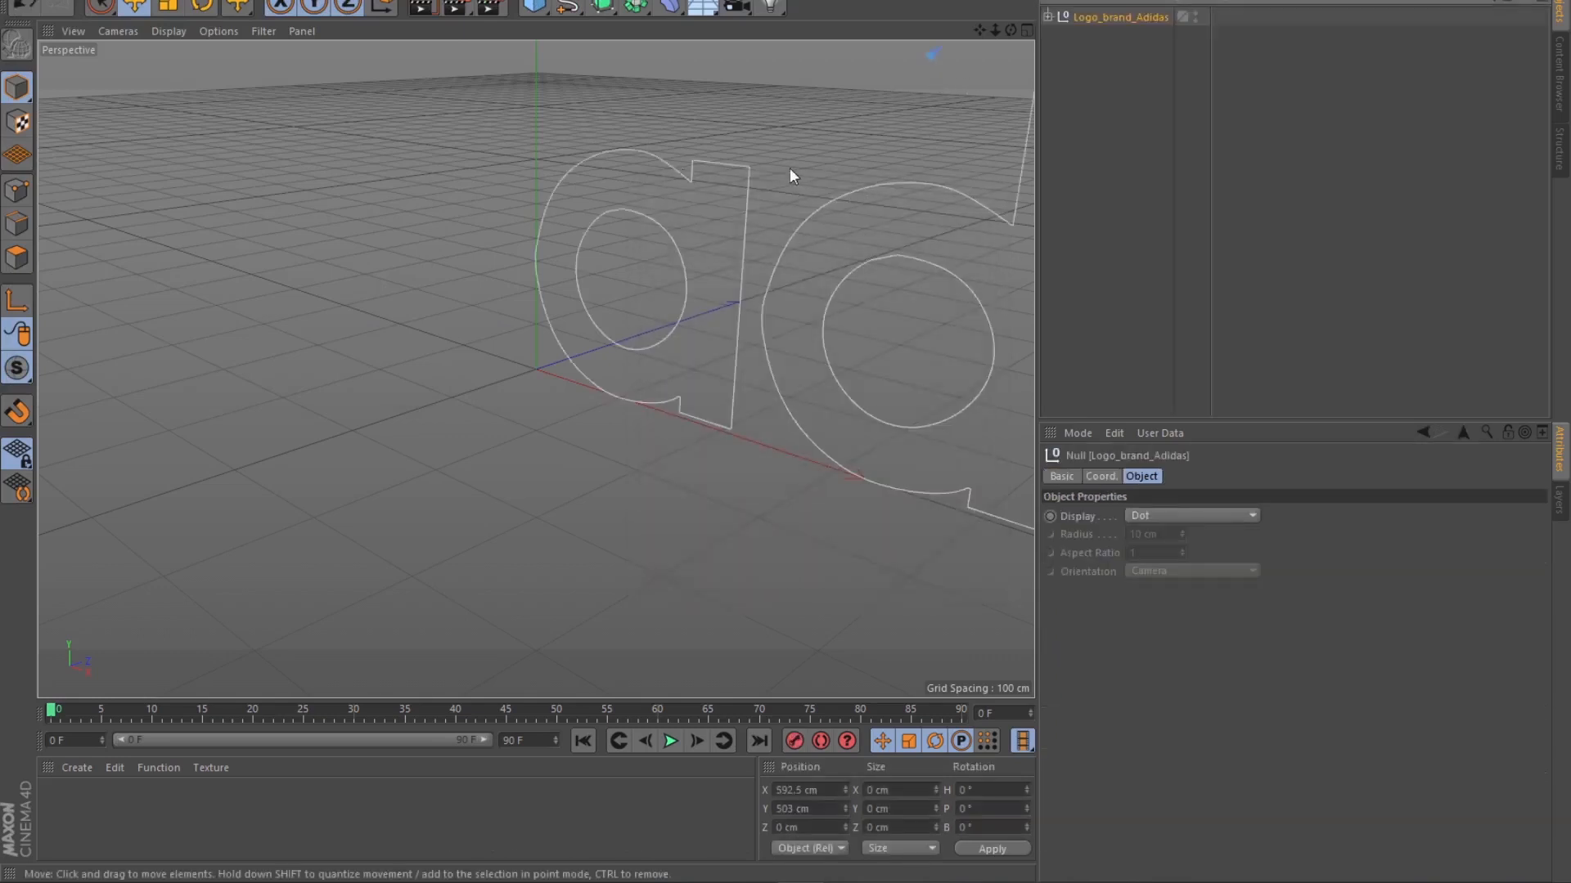
Expand the Logo_brand_Adidas group and toggle Path 1, Path 2 and Path 11 off and on to check which logo part each one is.
key(h)
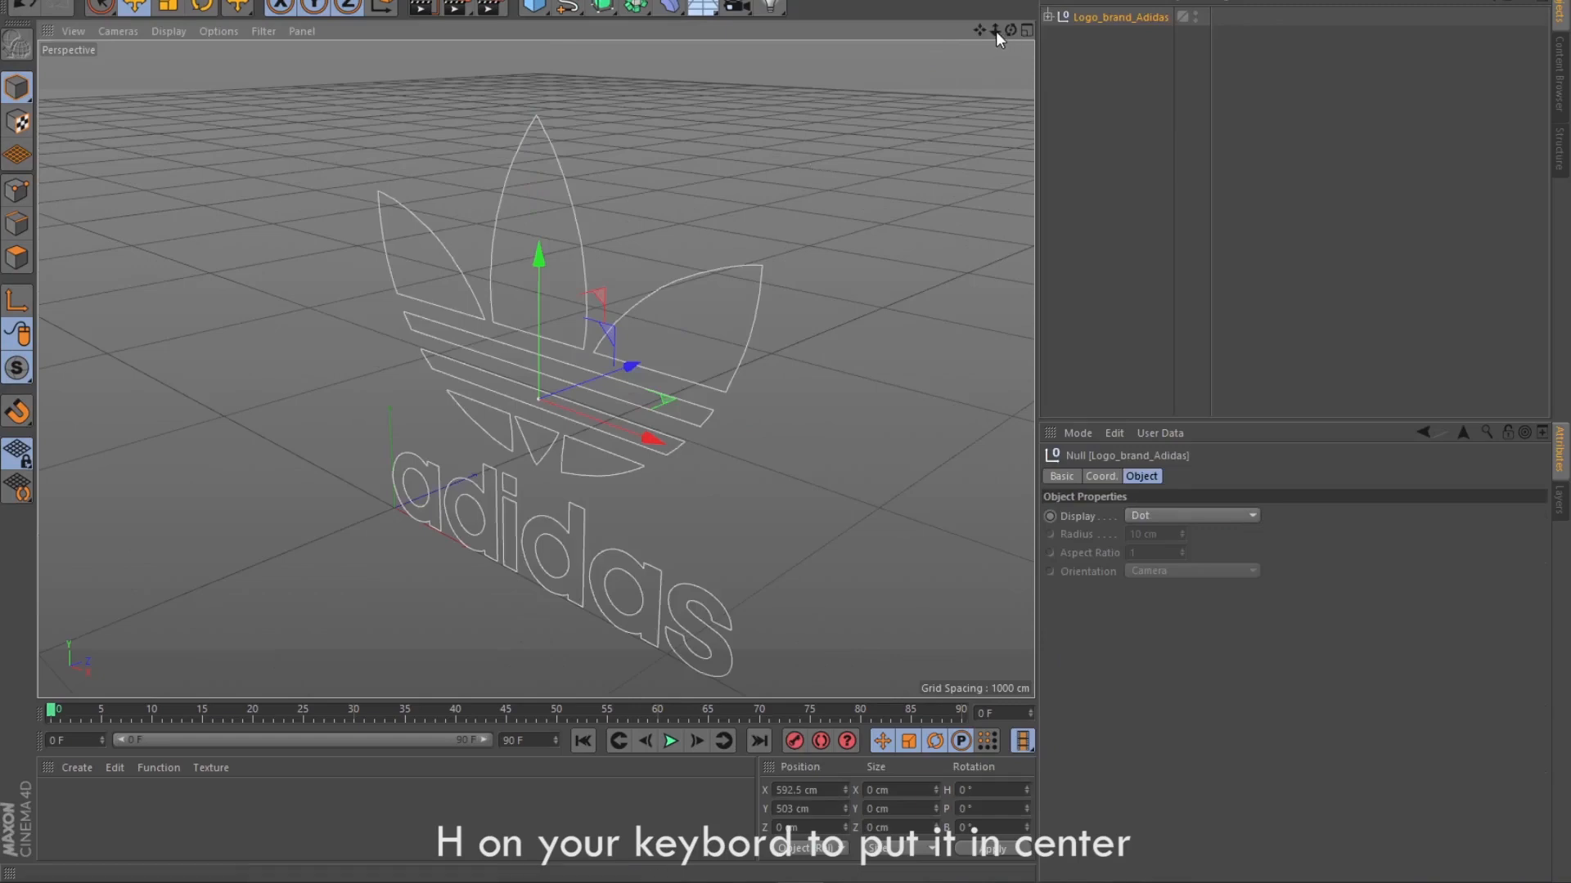
drag(994, 31, 1048, 27)
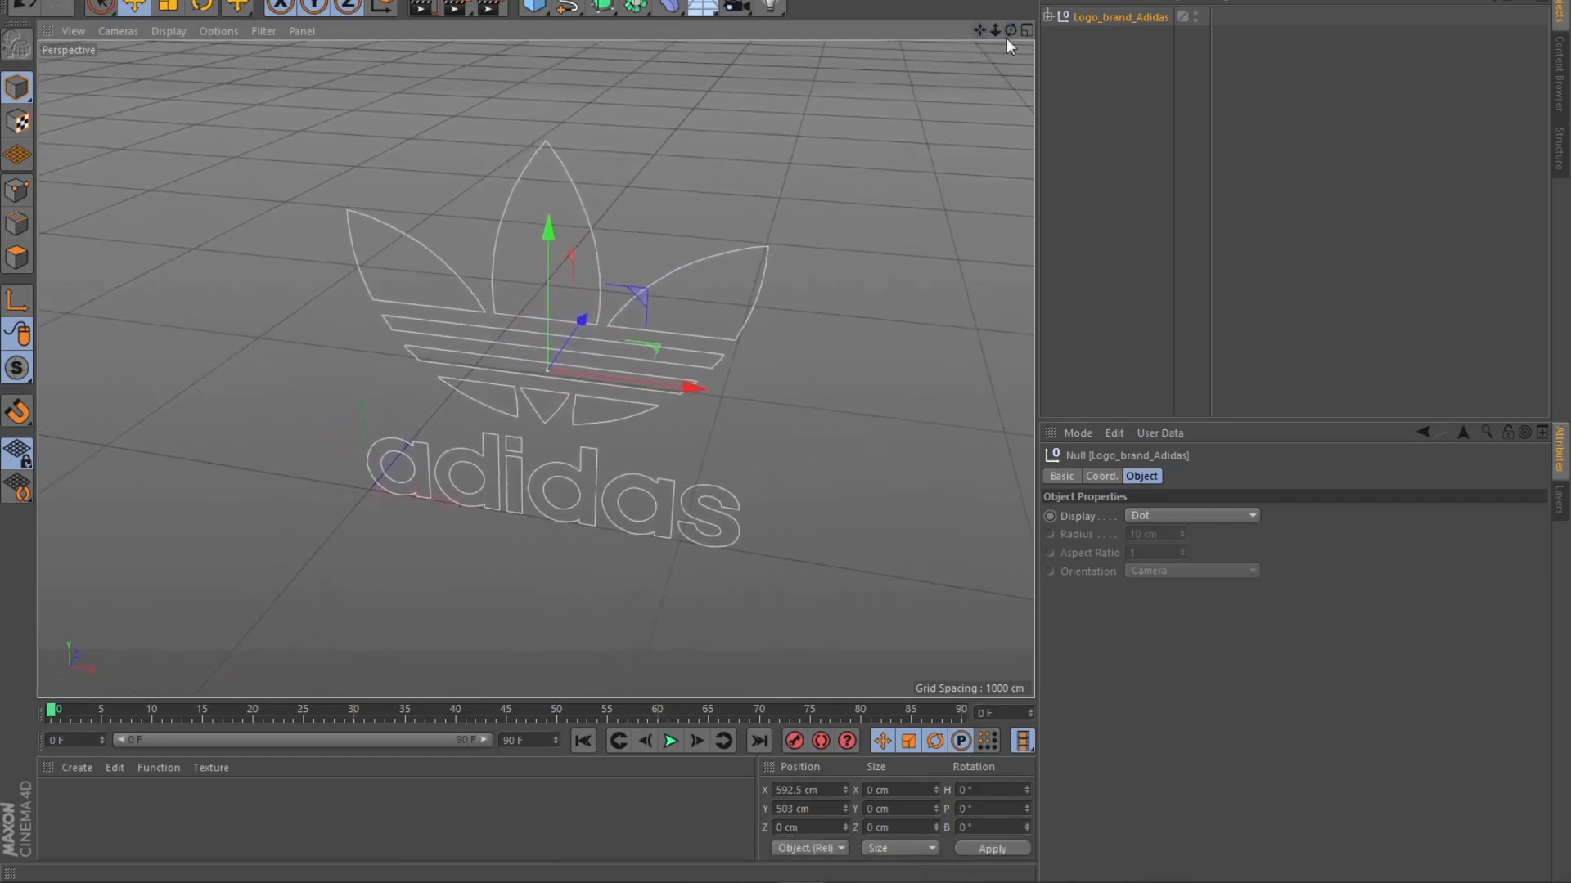
click(1097, 39)
click(1048, 16)
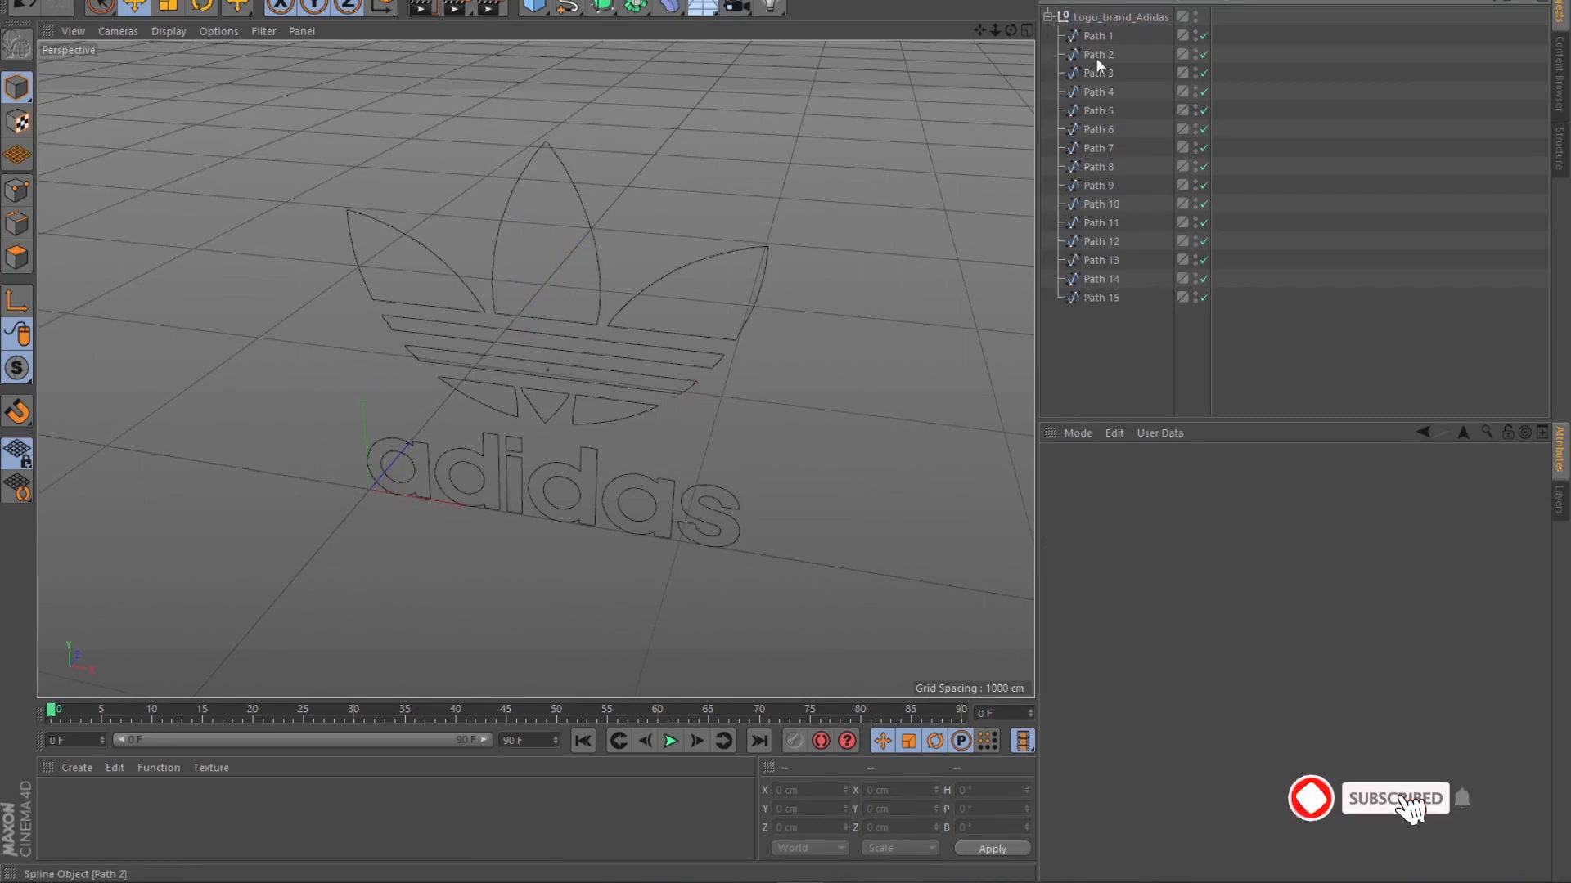
click(1101, 36)
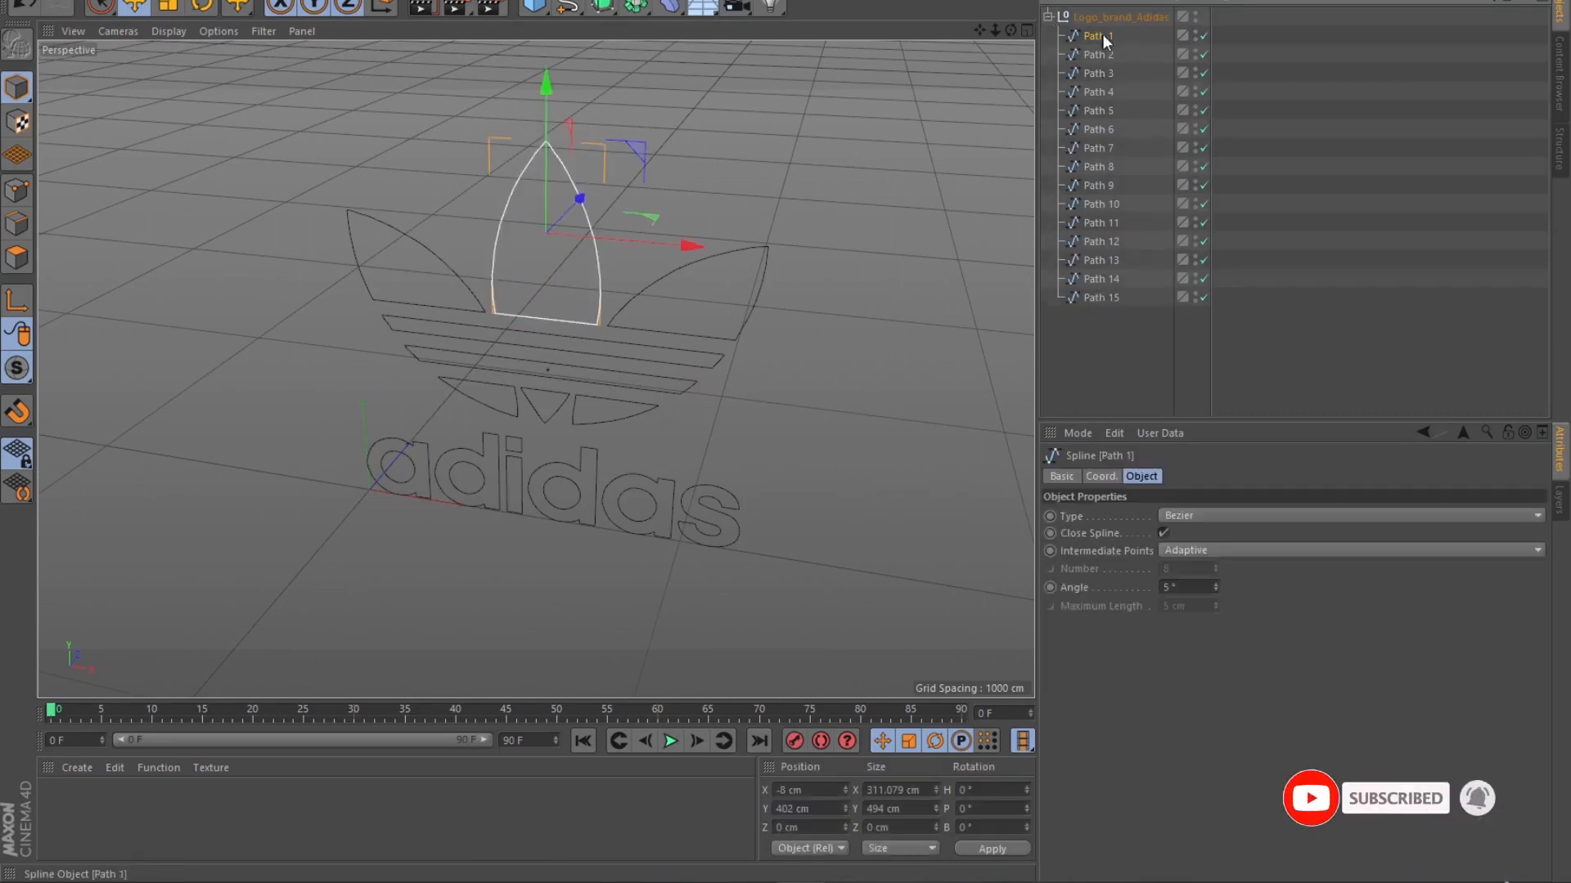
click(1204, 34)
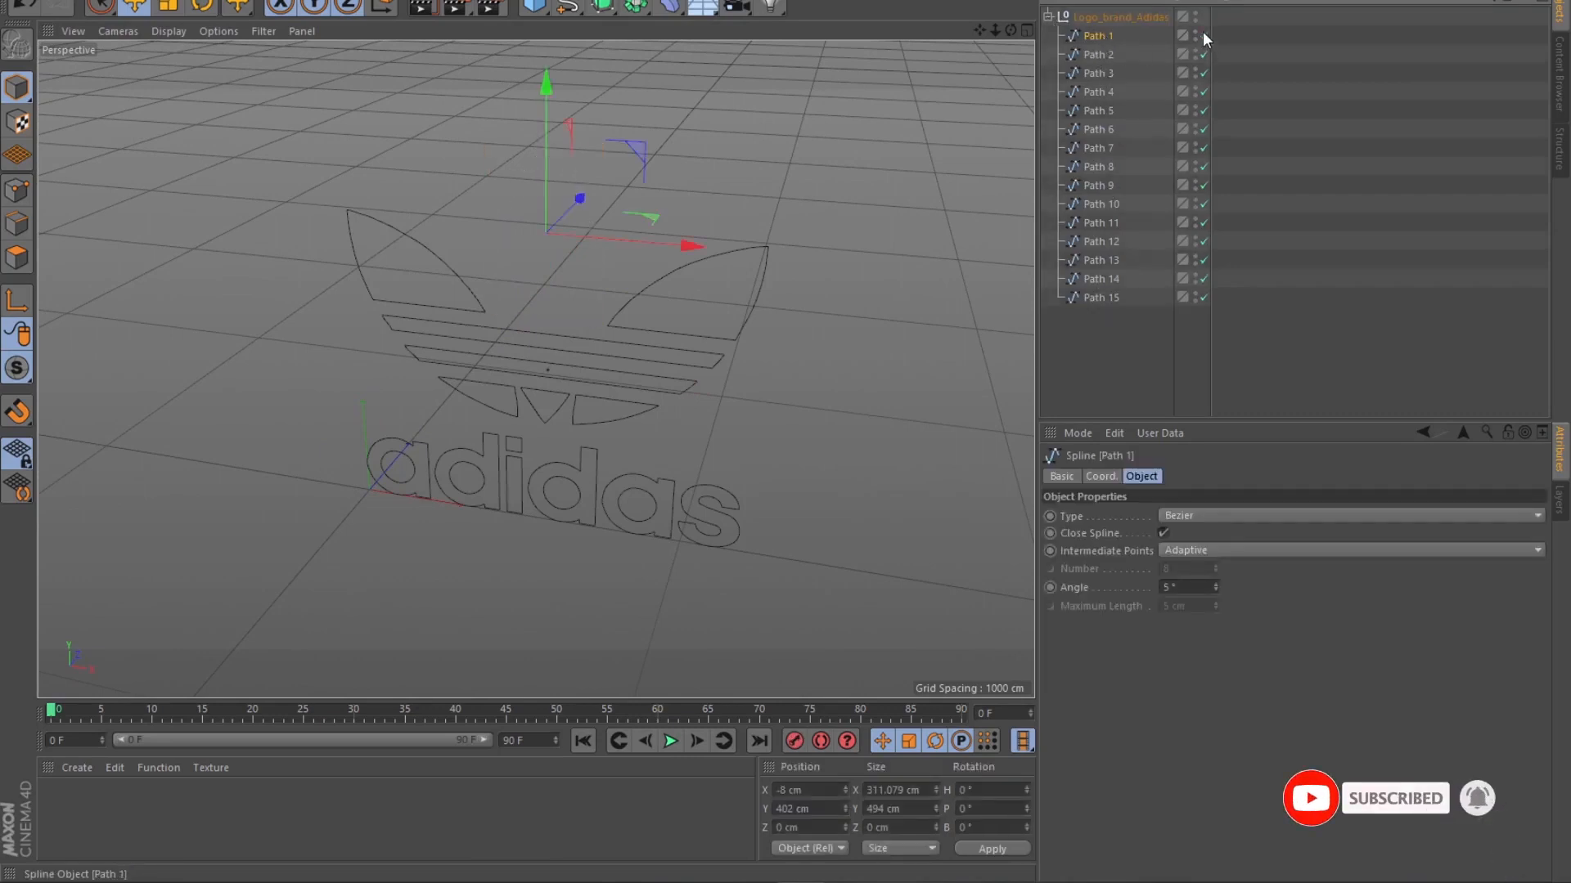
click(1203, 35)
click(1098, 54)
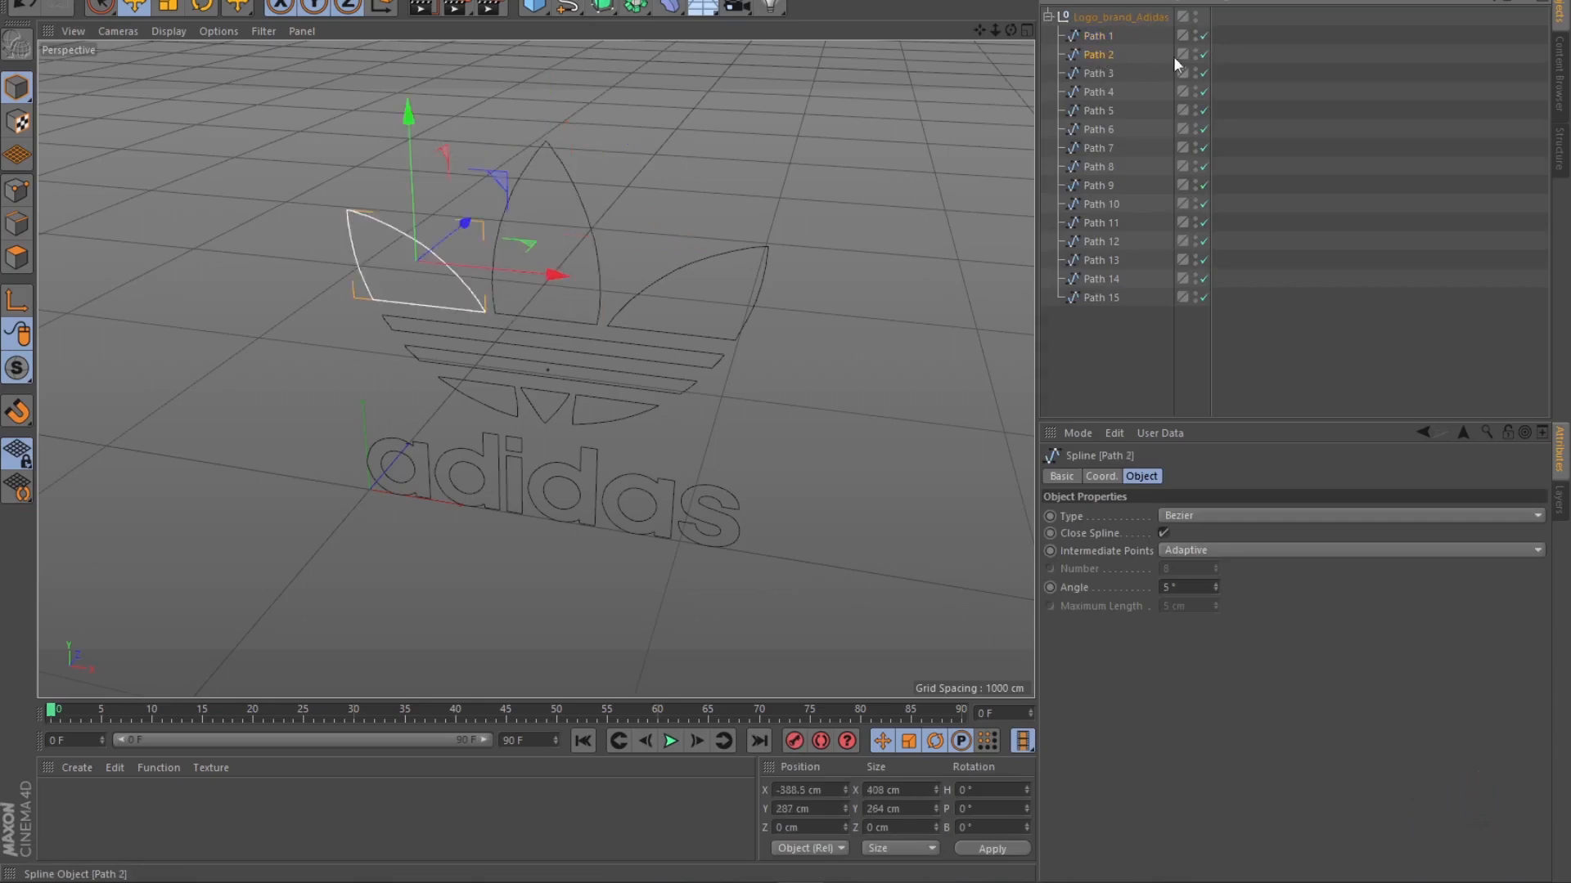
click(1204, 54)
click(1204, 54)
click(1102, 226)
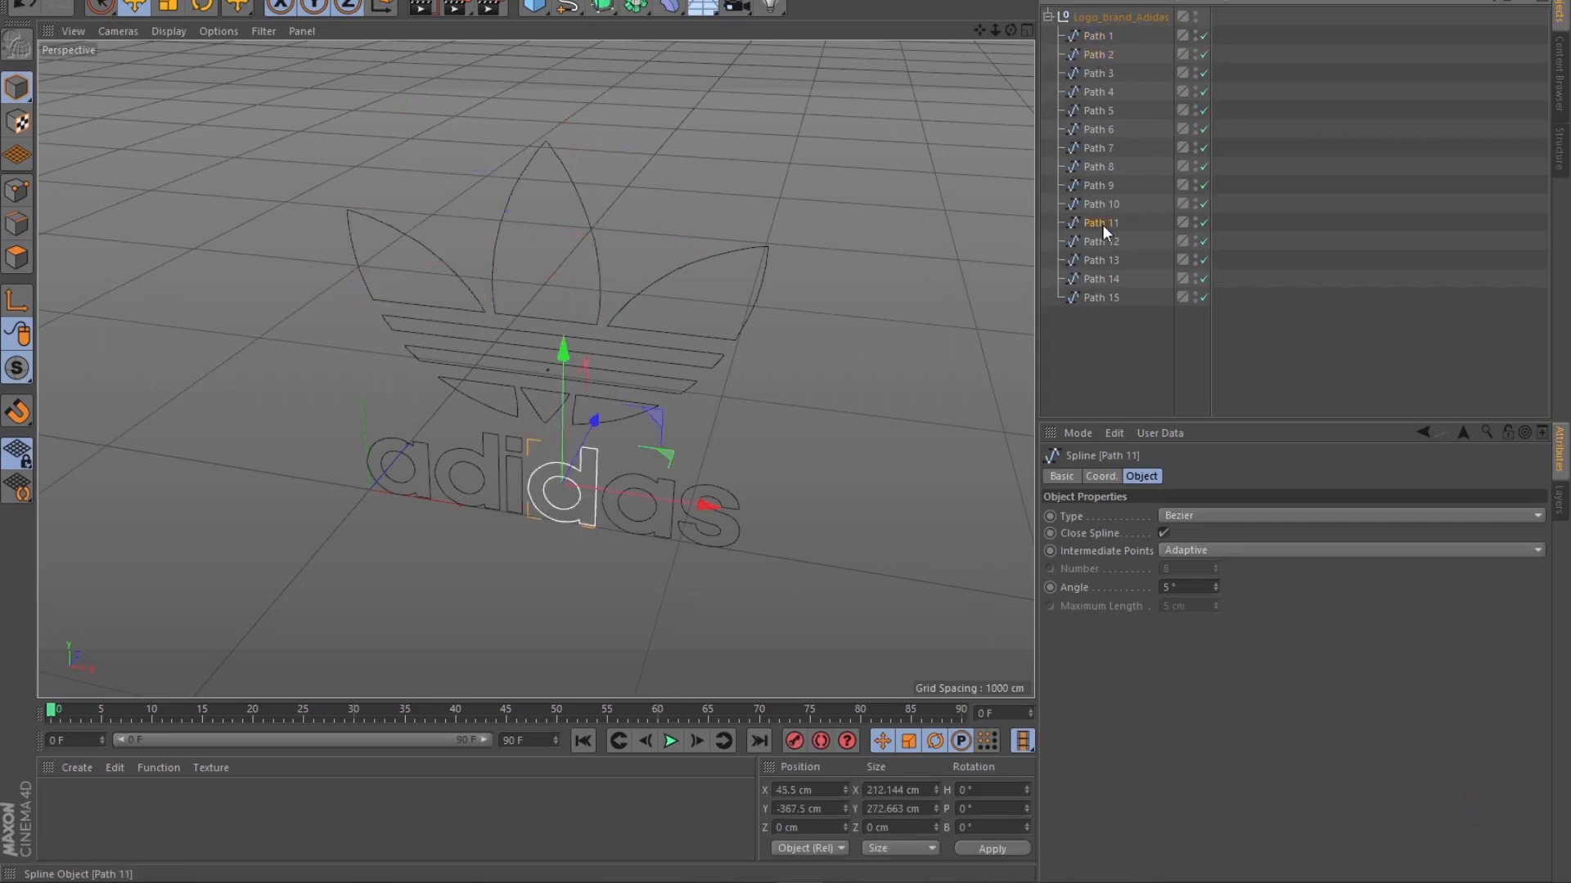
click(1206, 222)
click(1206, 223)
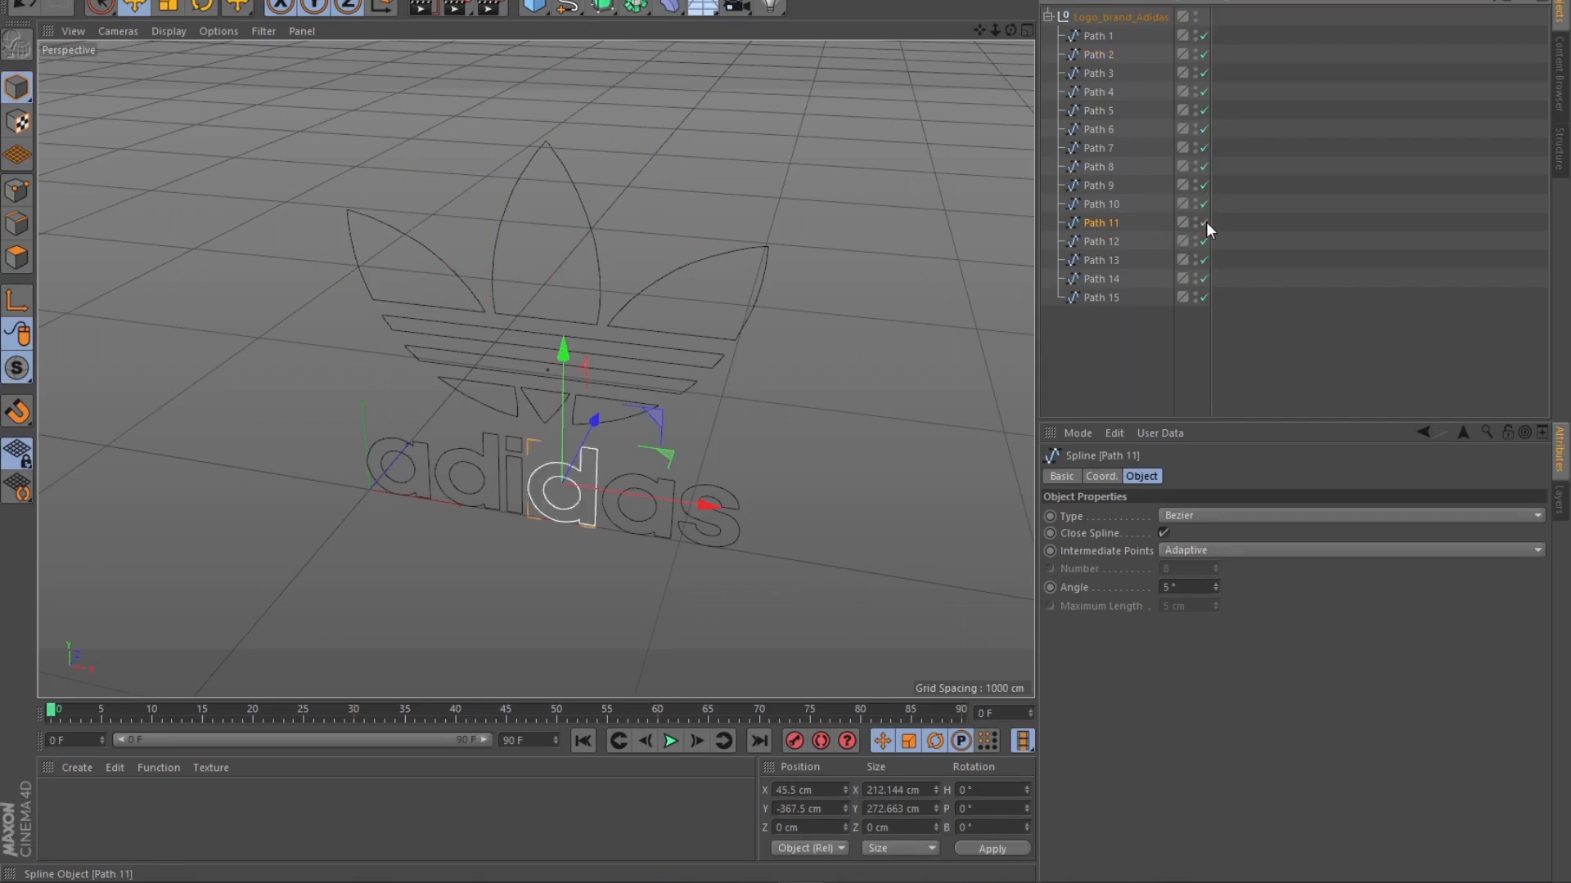
Add an Extrude object, nest the collapsed Logo_brand_Adidas group under it and enable Hierarchical so all logo paths are extruded.
click(1115, 340)
click(1050, 17)
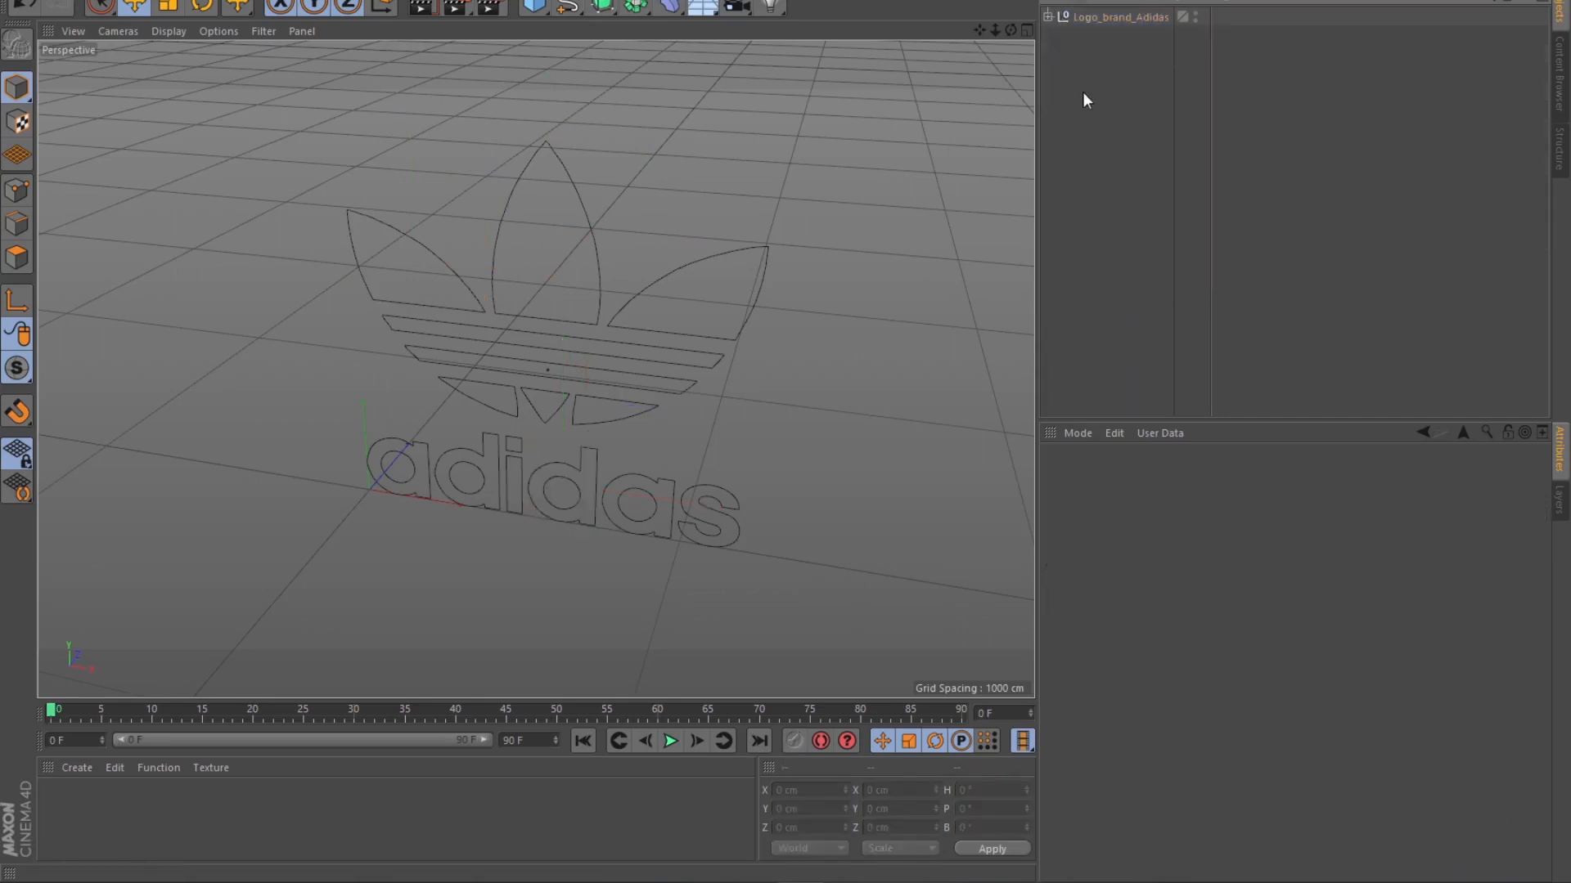
click(603, 7)
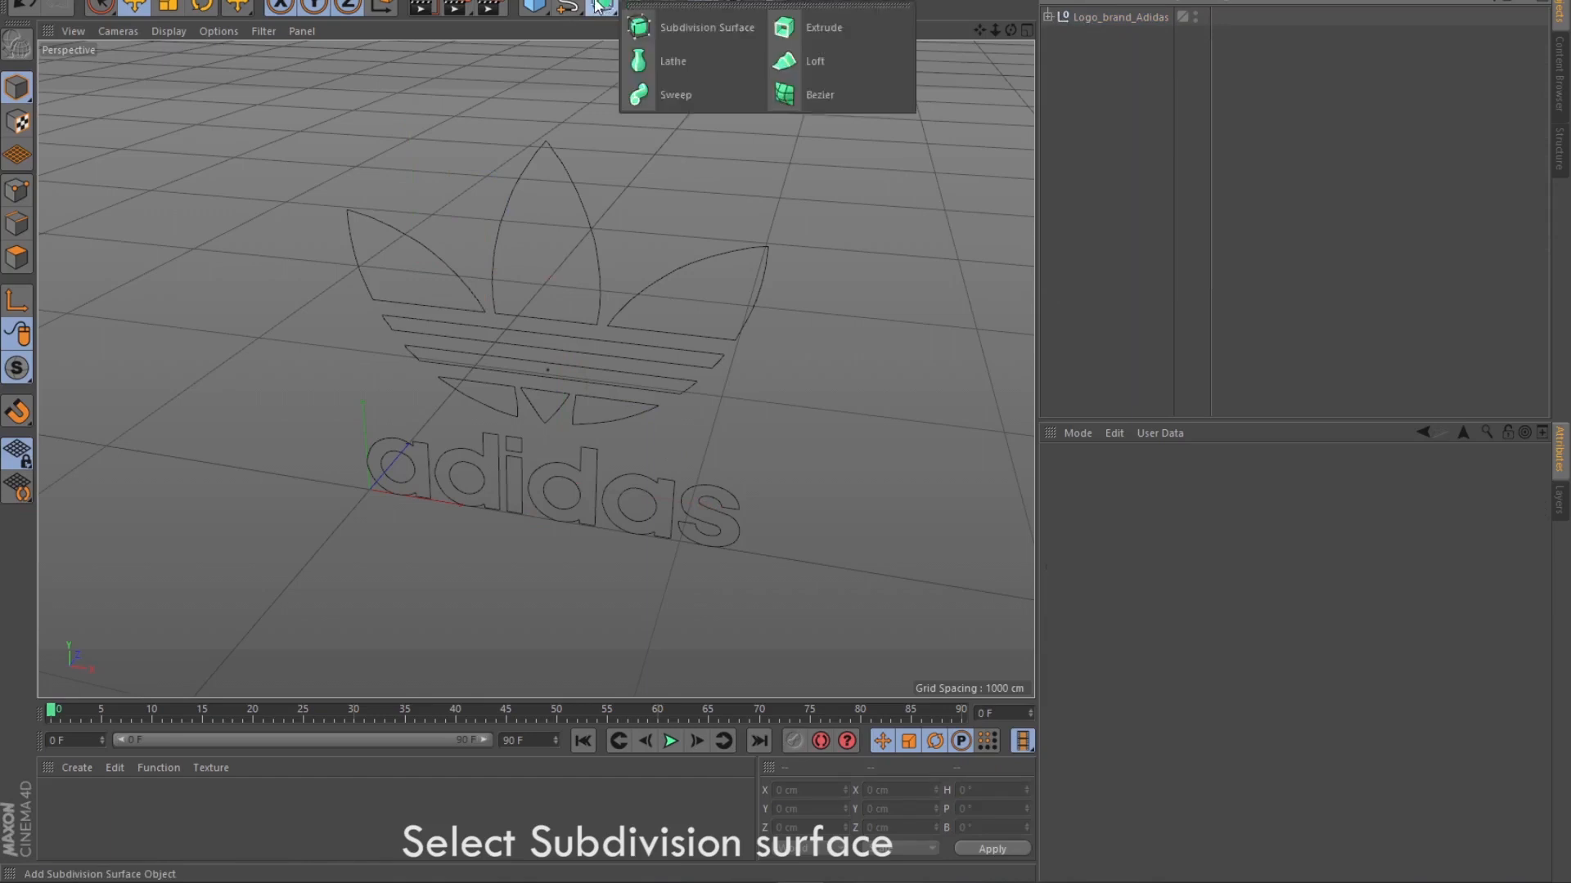
click(820, 40)
drag(1082, 36, 1088, 19)
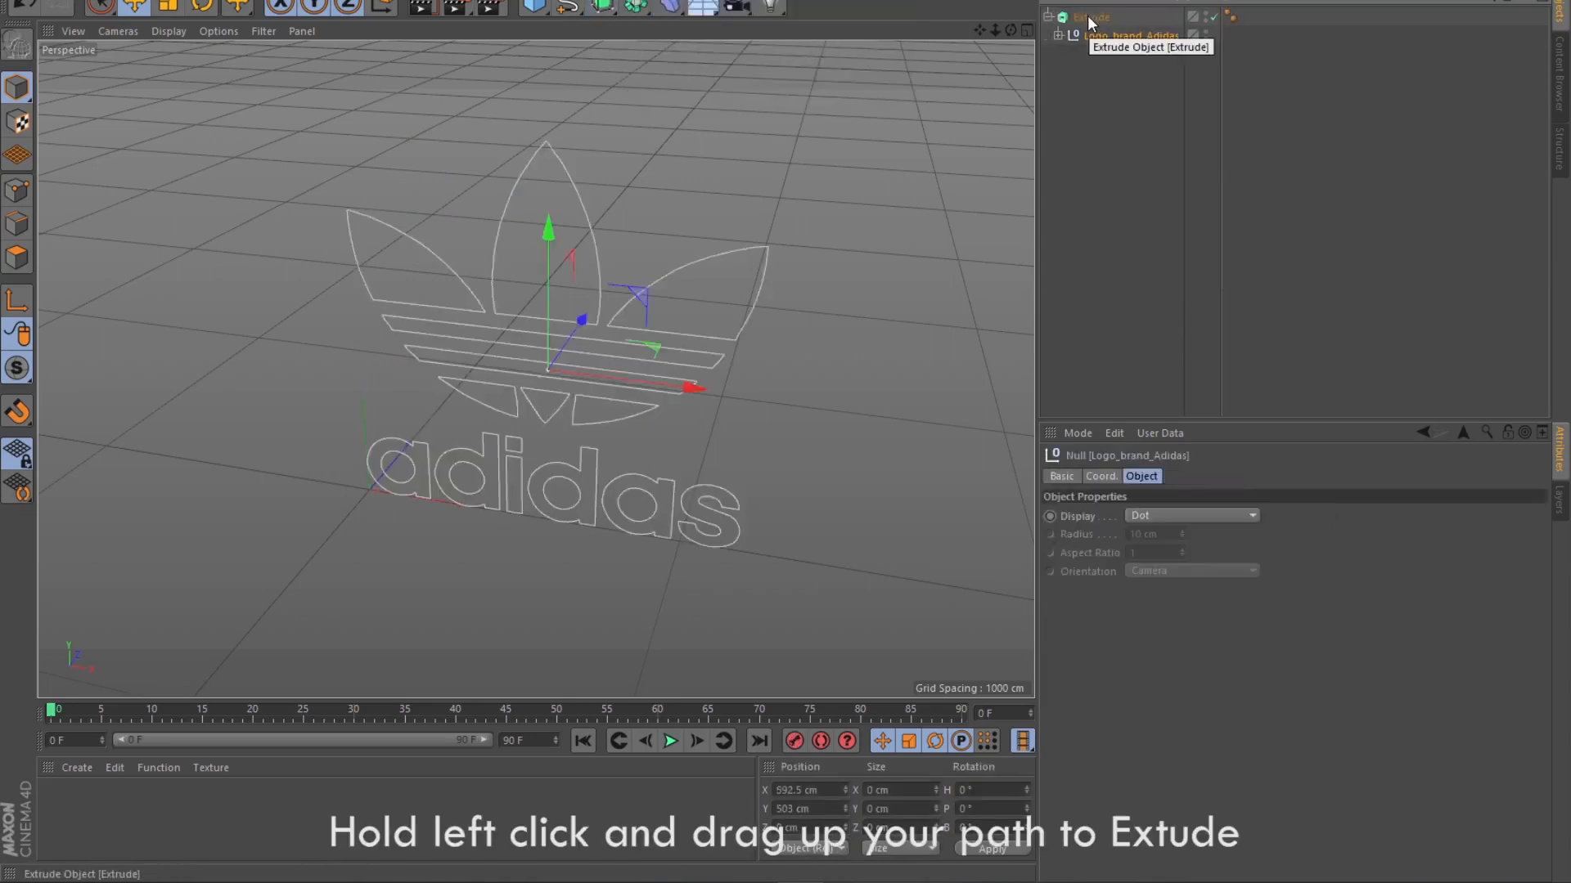
click(1092, 17)
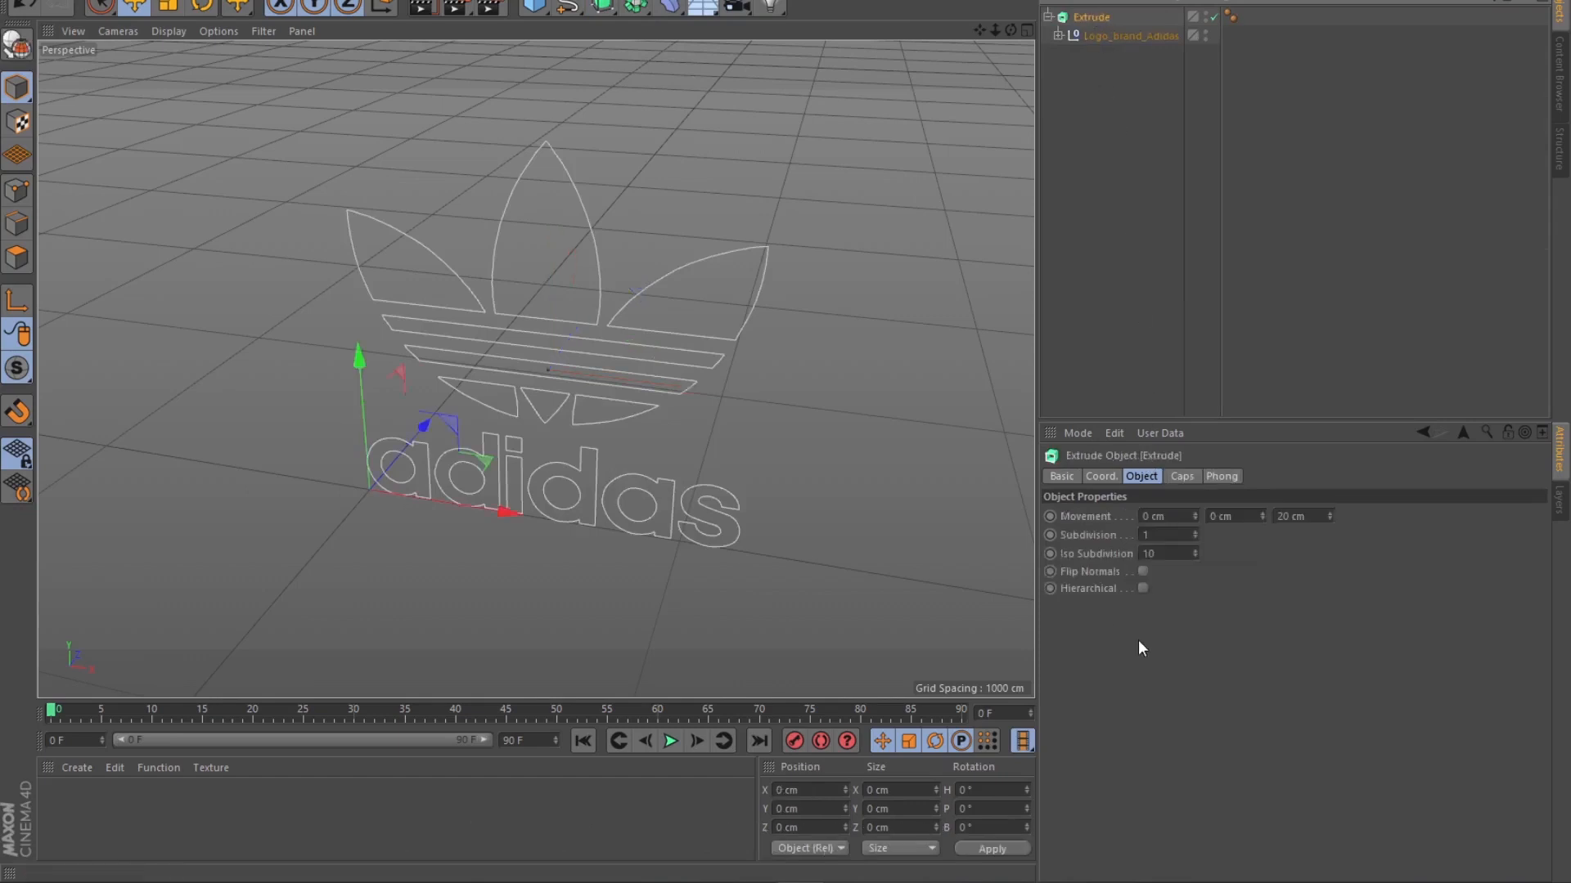
click(1143, 588)
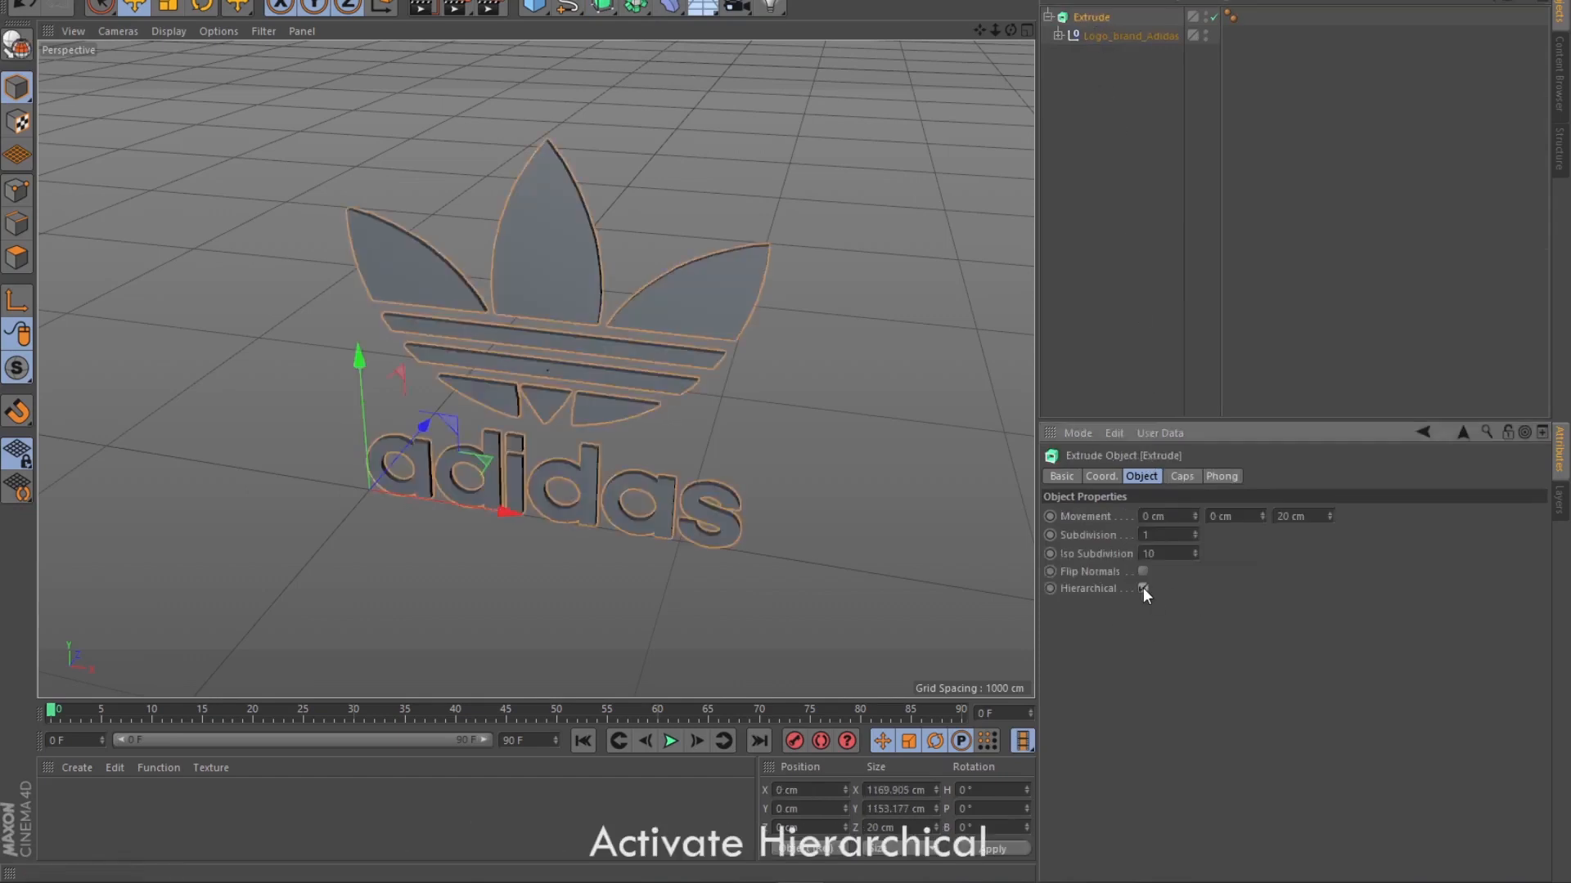
Increase the Extrude object's Z movement to 92 cm to thicken the logo.
drag(1011, 30, 1221, 76)
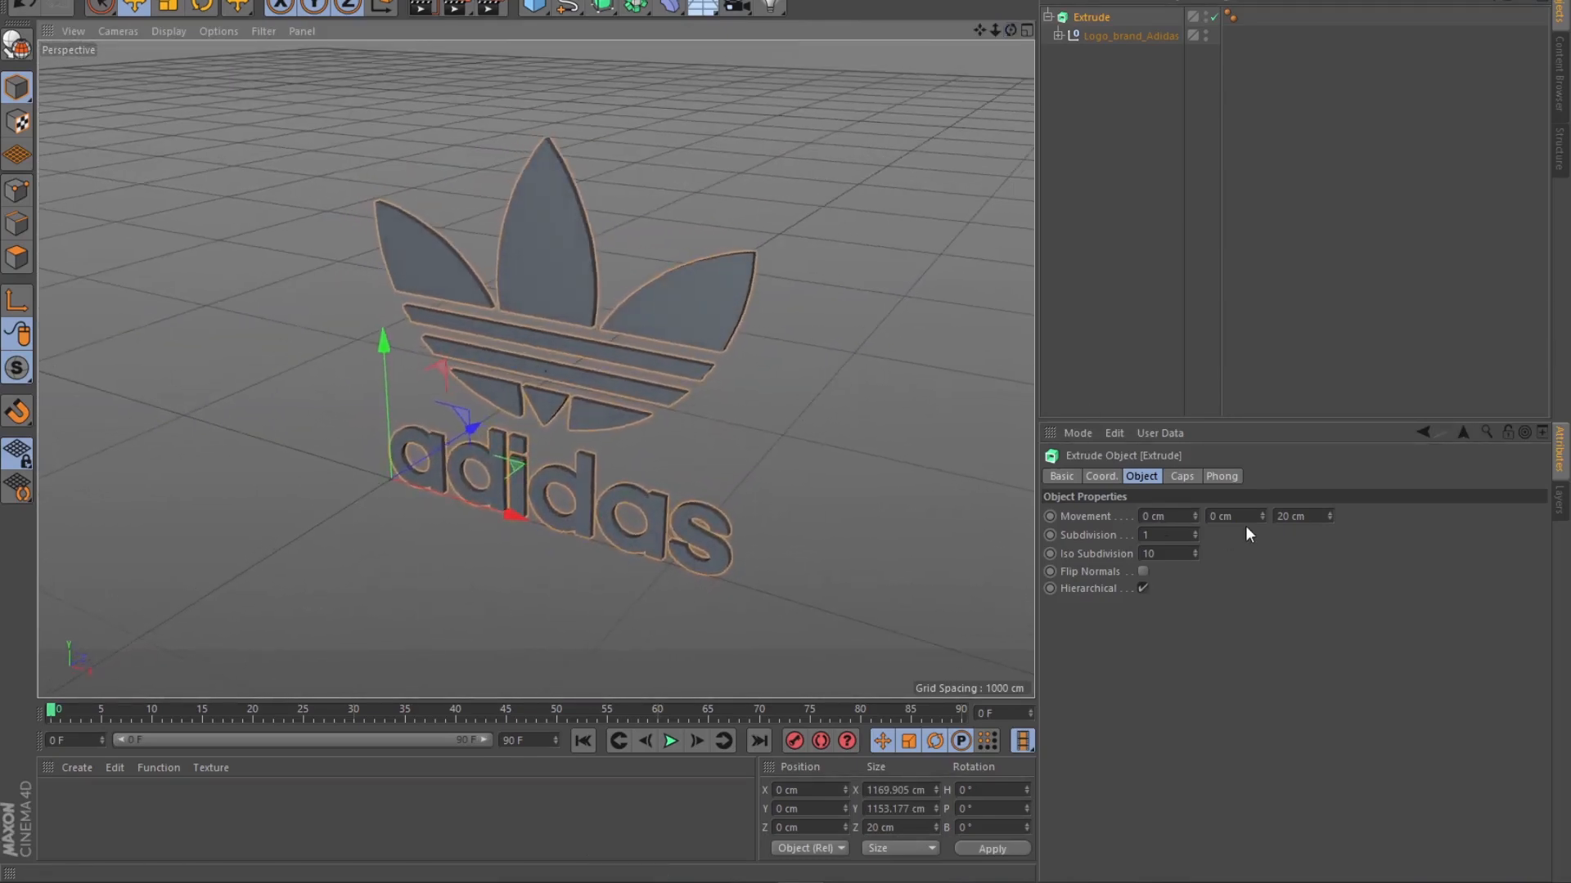
click(1329, 513)
click(1329, 513)
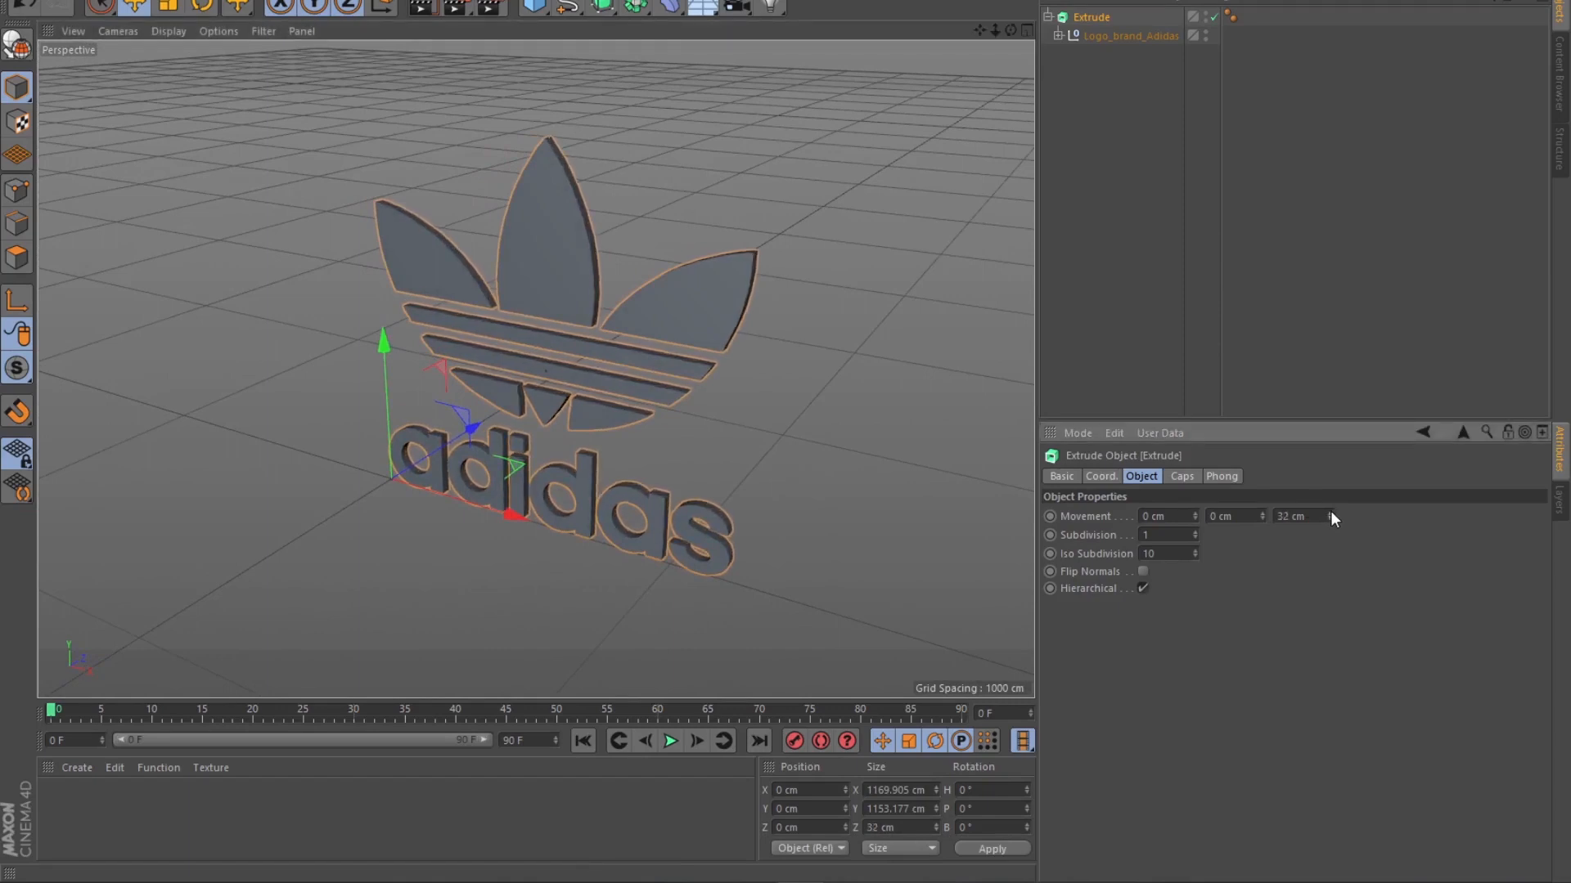
click(1330, 513)
click(1330, 513)
click(1330, 513)
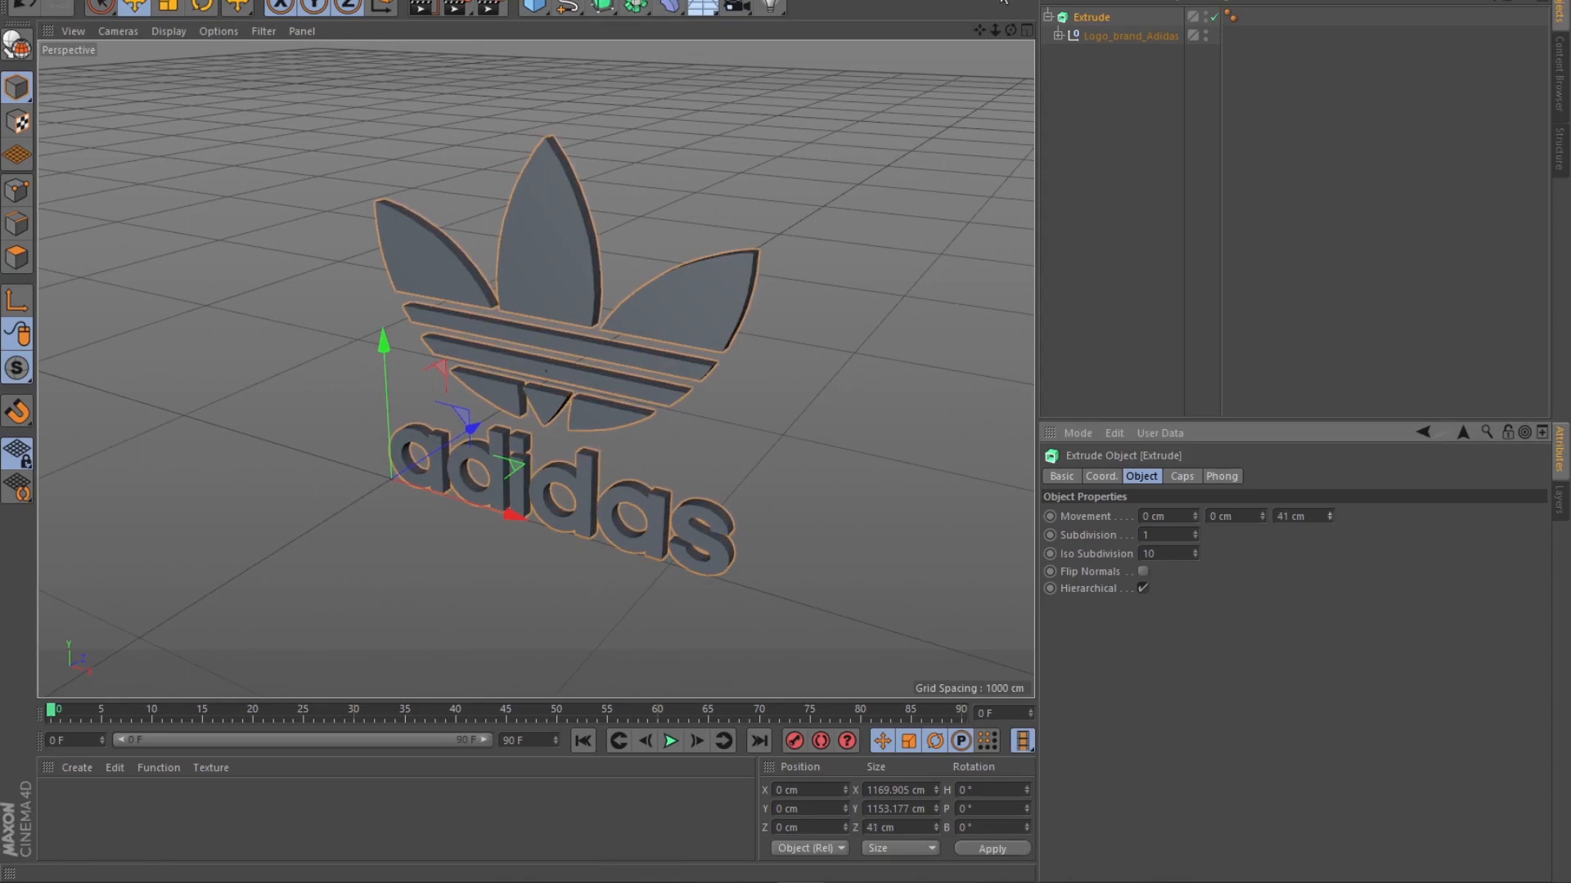
mouse_move(1010, 29)
mouse_down()
mouse_move(1027, 33)
mouse_move(1011, 38)
mouse_up()
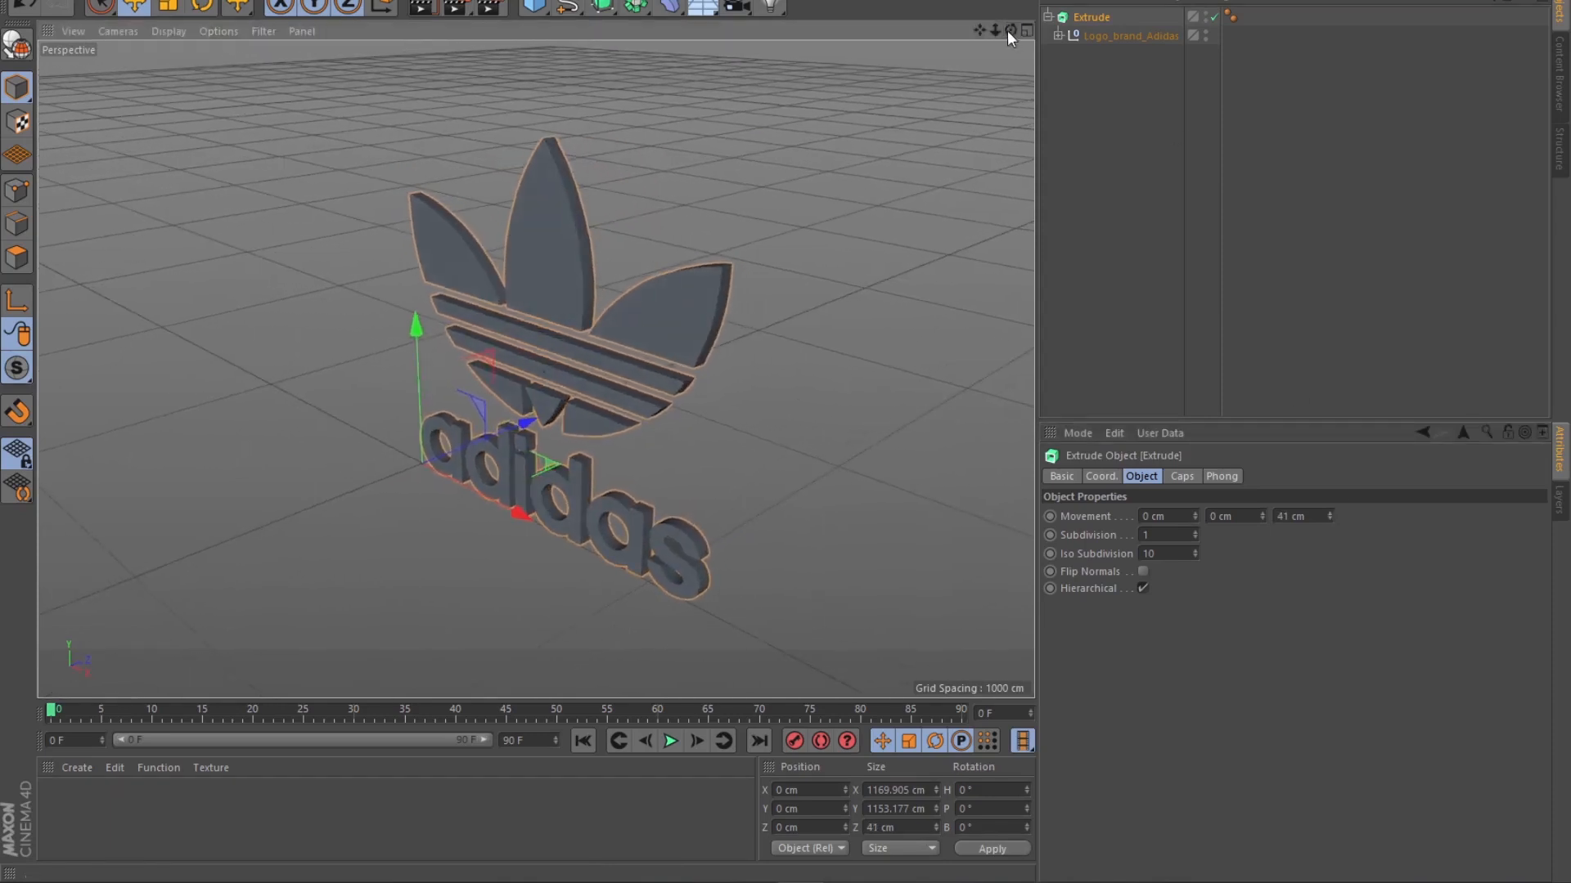
click(1330, 512)
click(1330, 513)
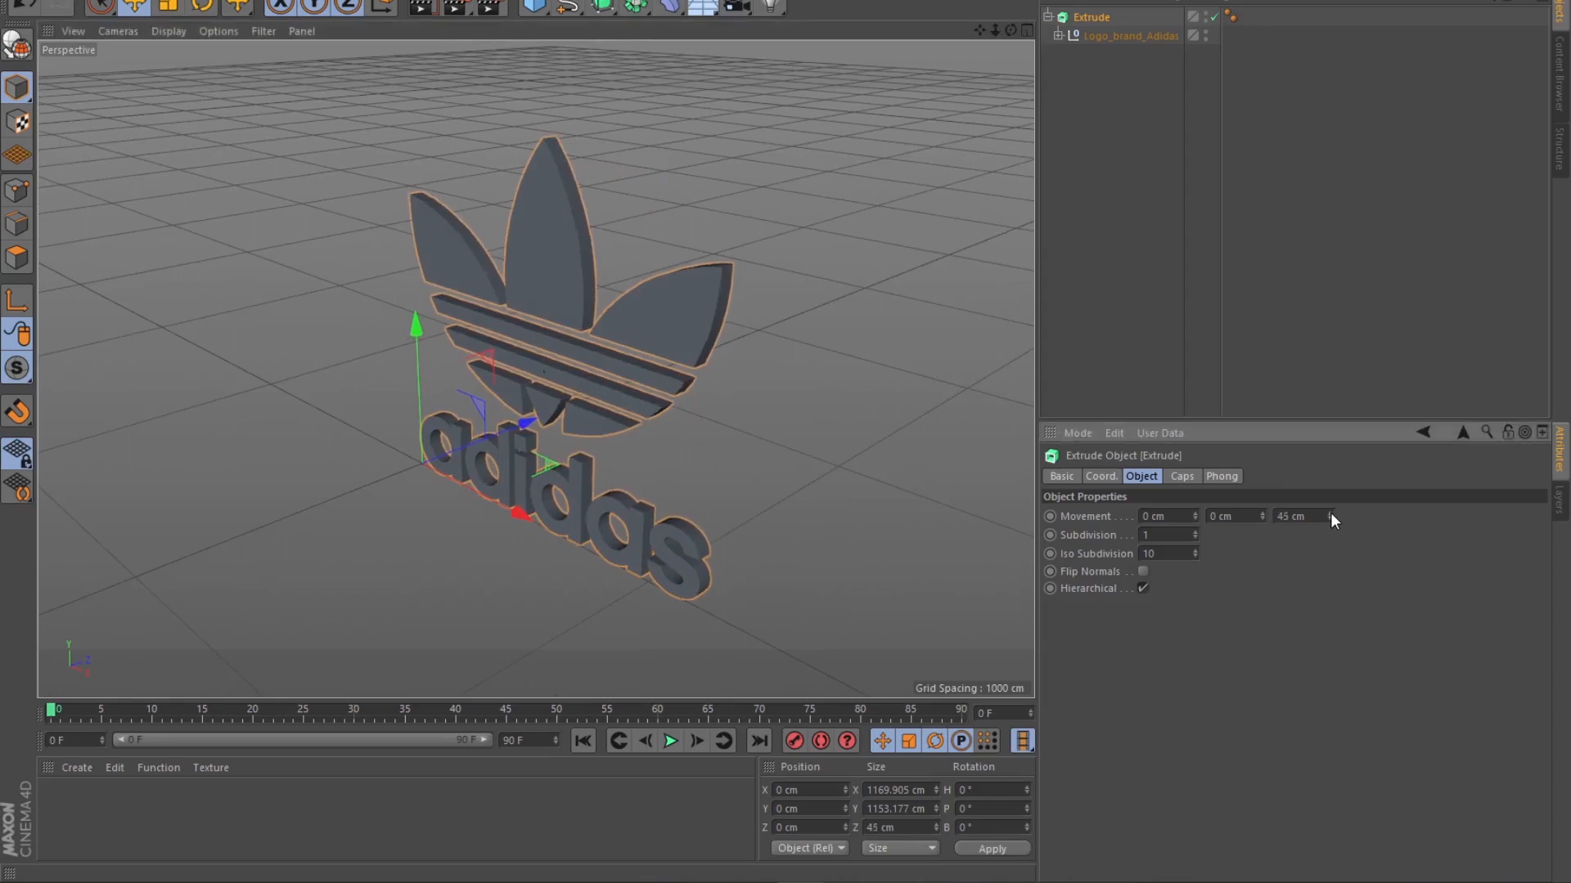
drag(1330, 516, 1331, 516)
drag(1330, 513, 1330, 512)
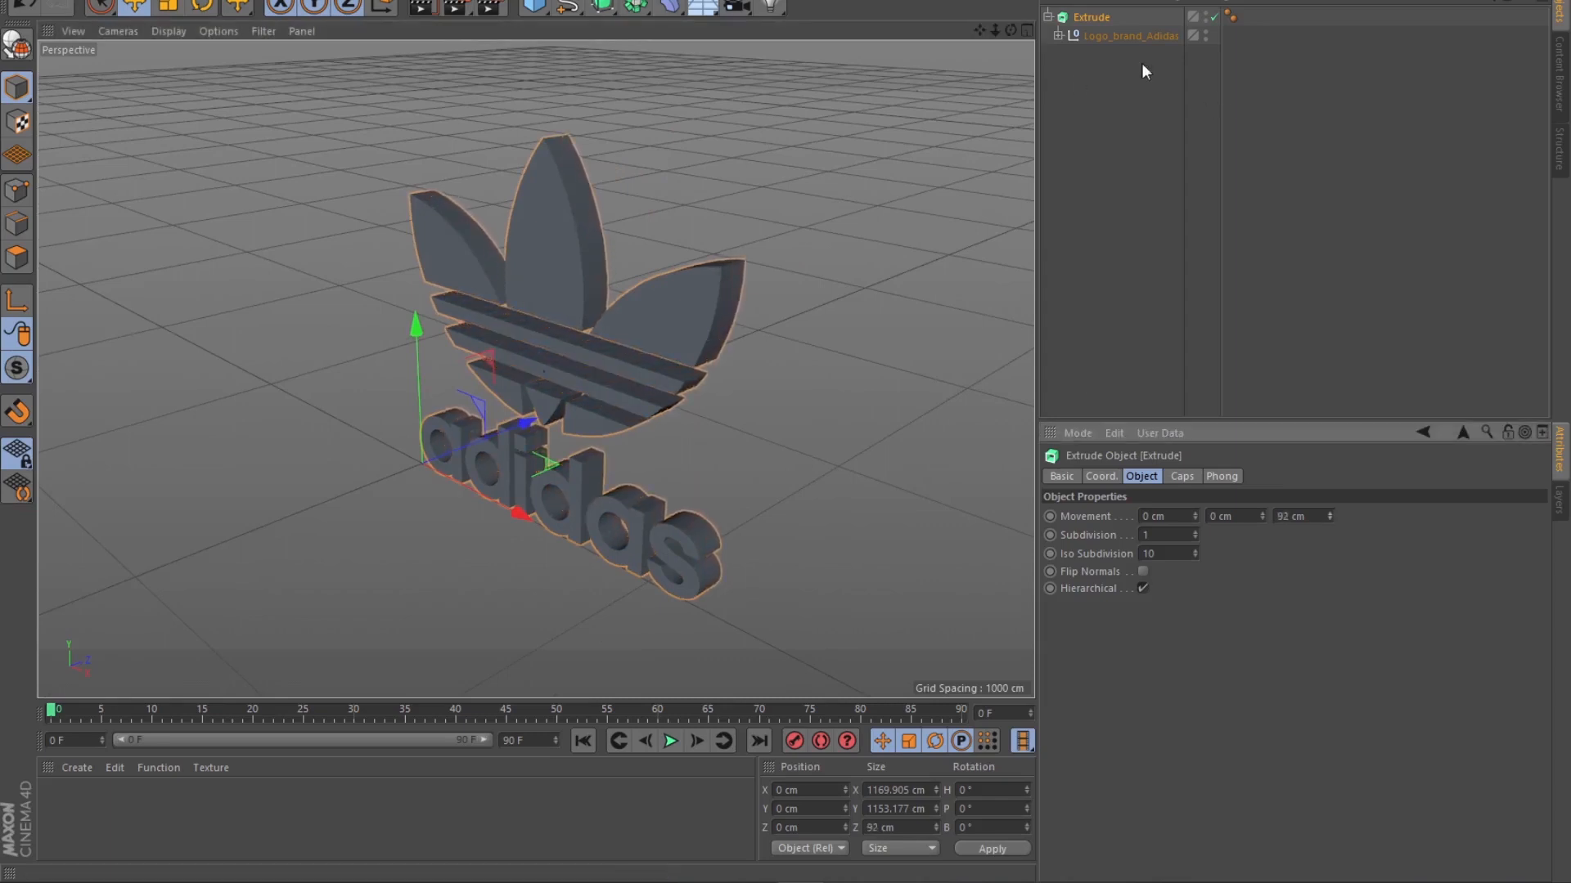
drag(1011, 30, 979, 24)
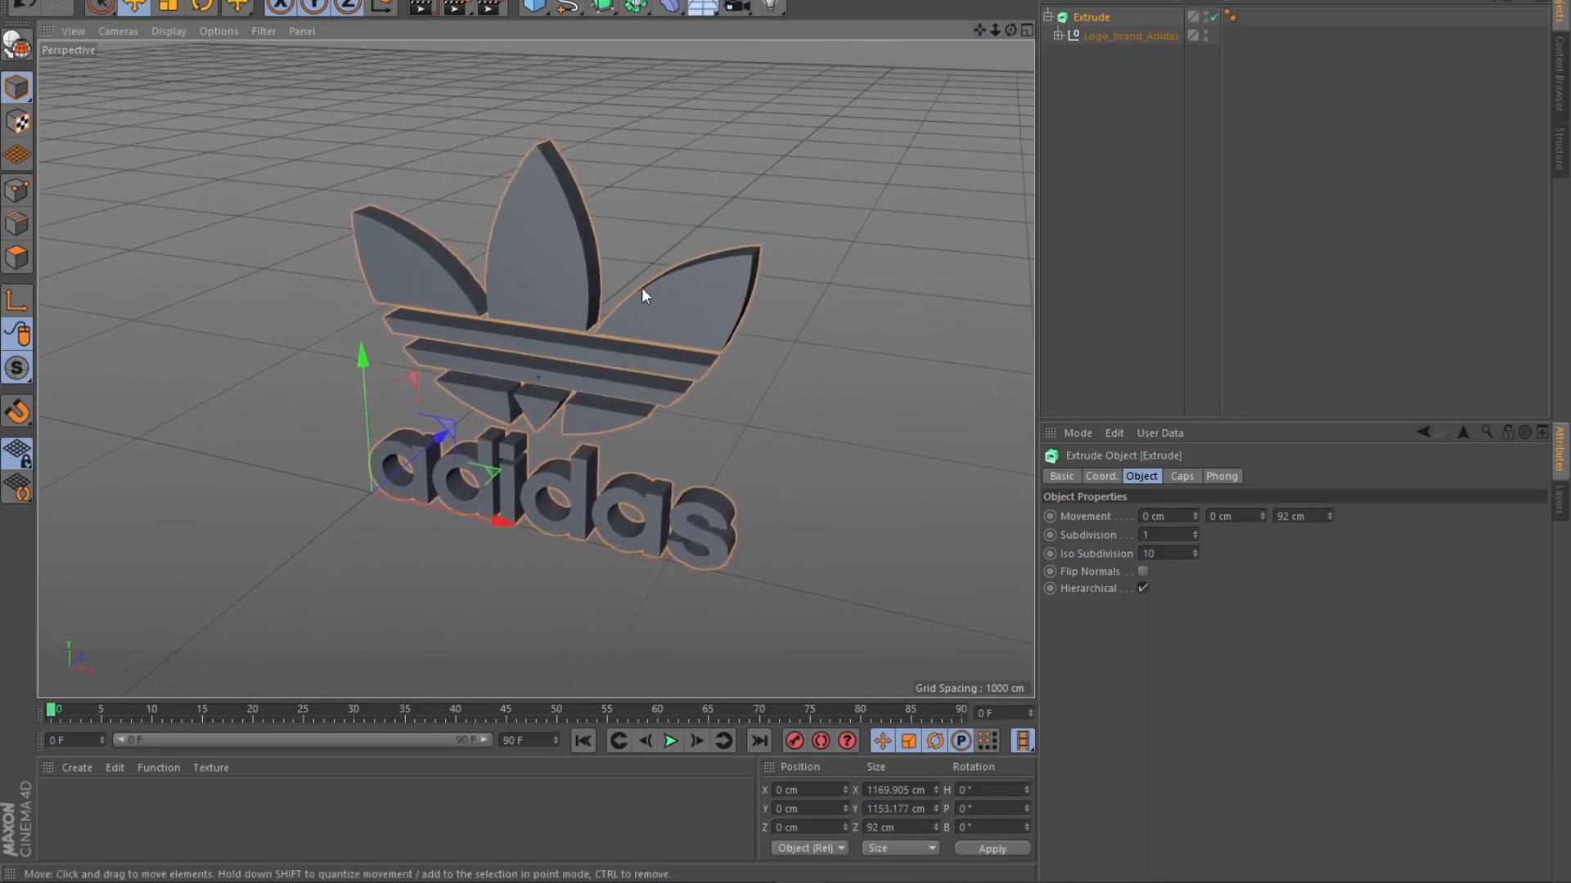
click(1130, 82)
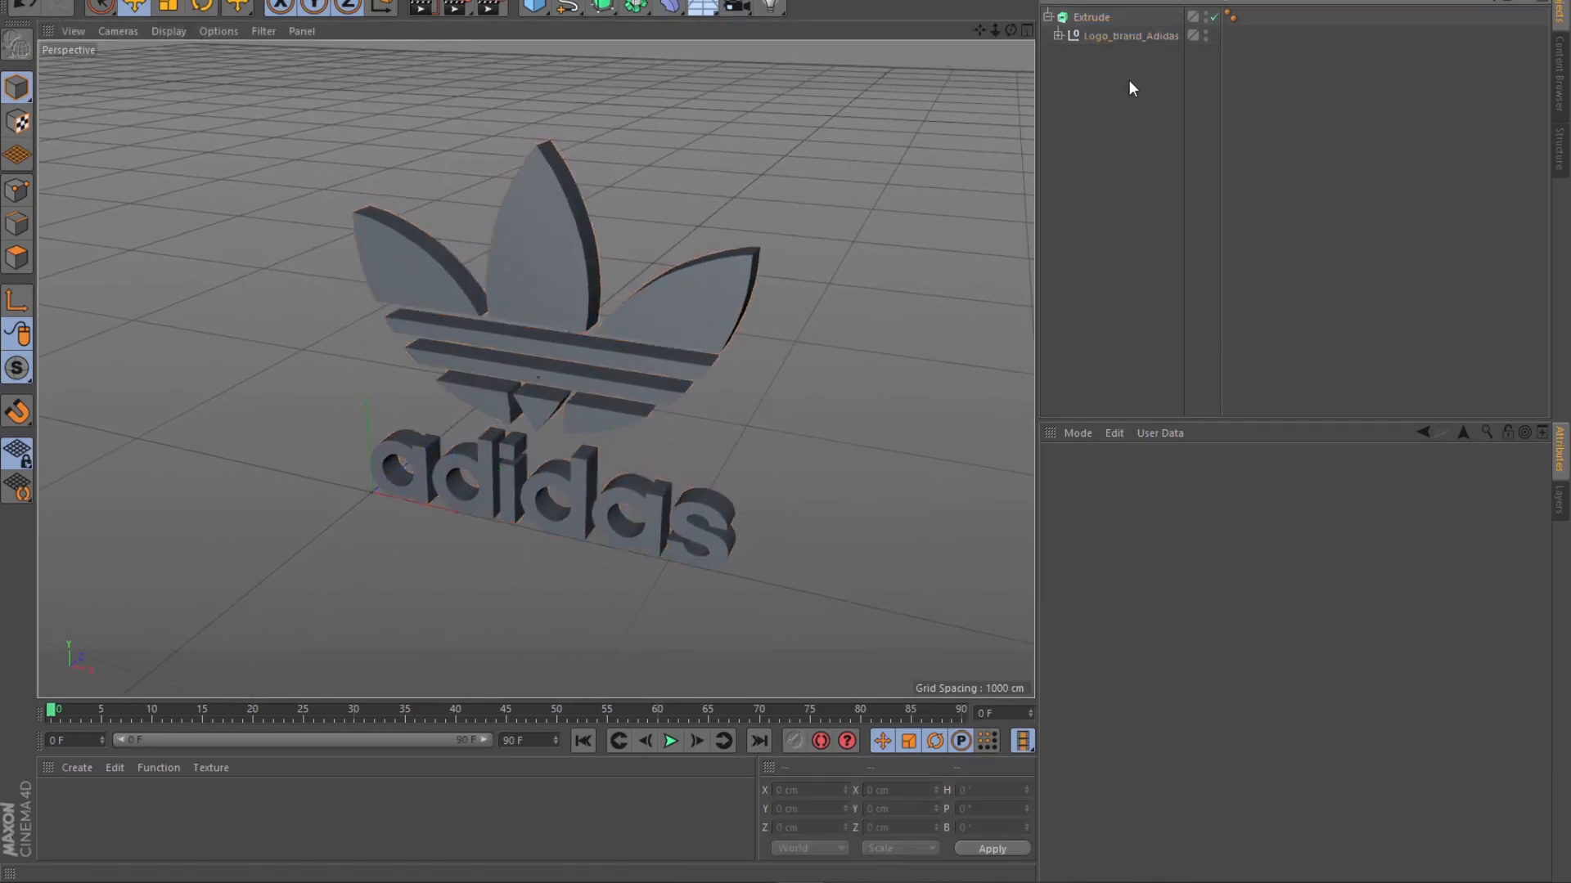
click(1048, 16)
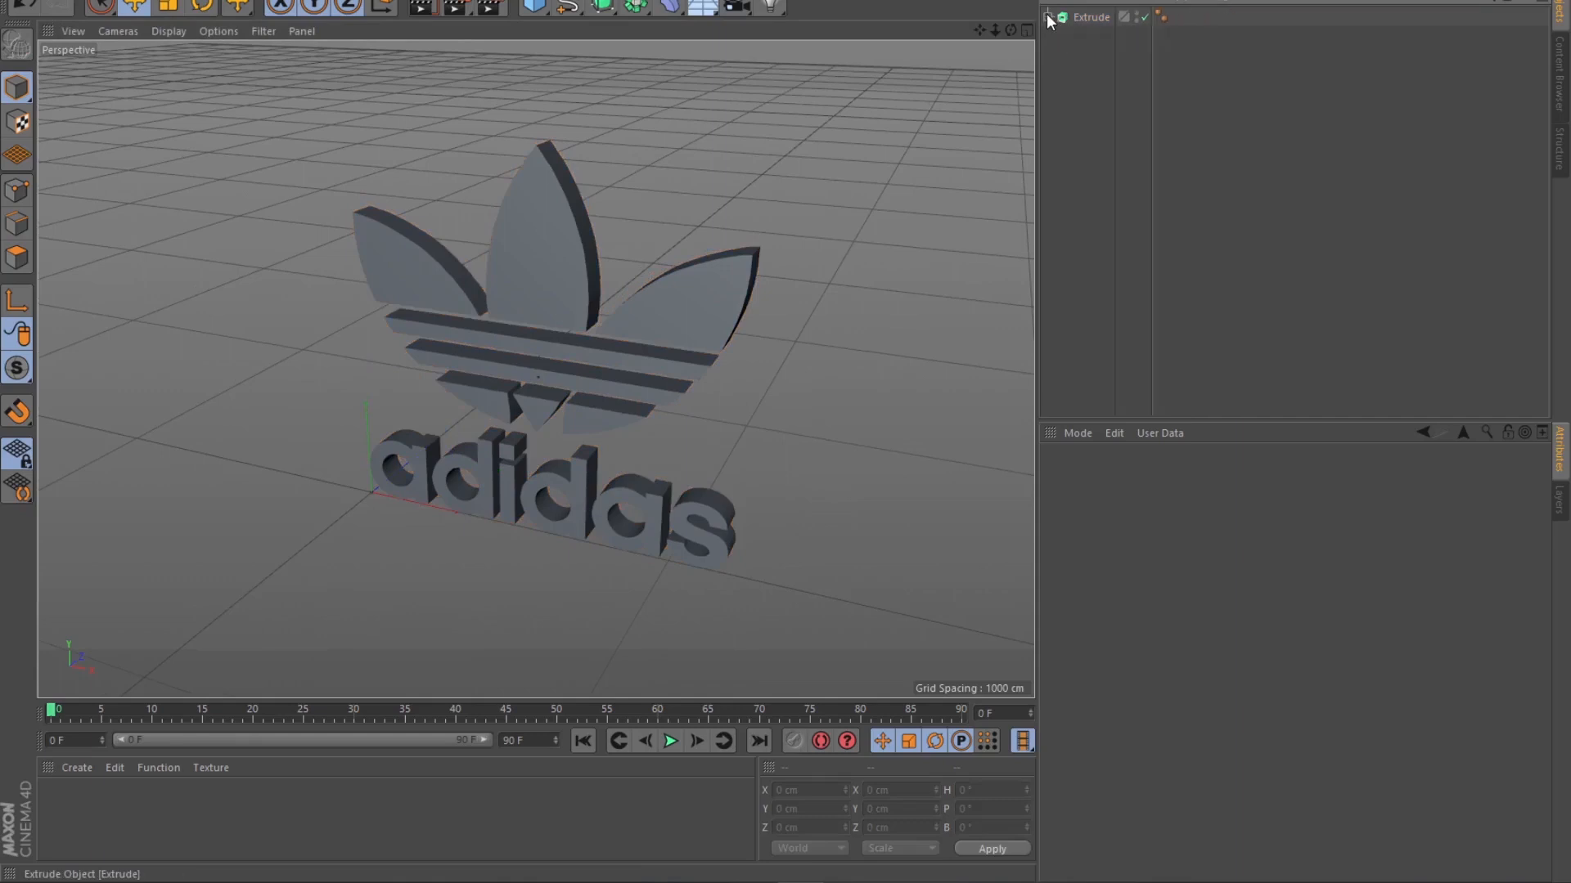
click(1048, 16)
click(1092, 16)
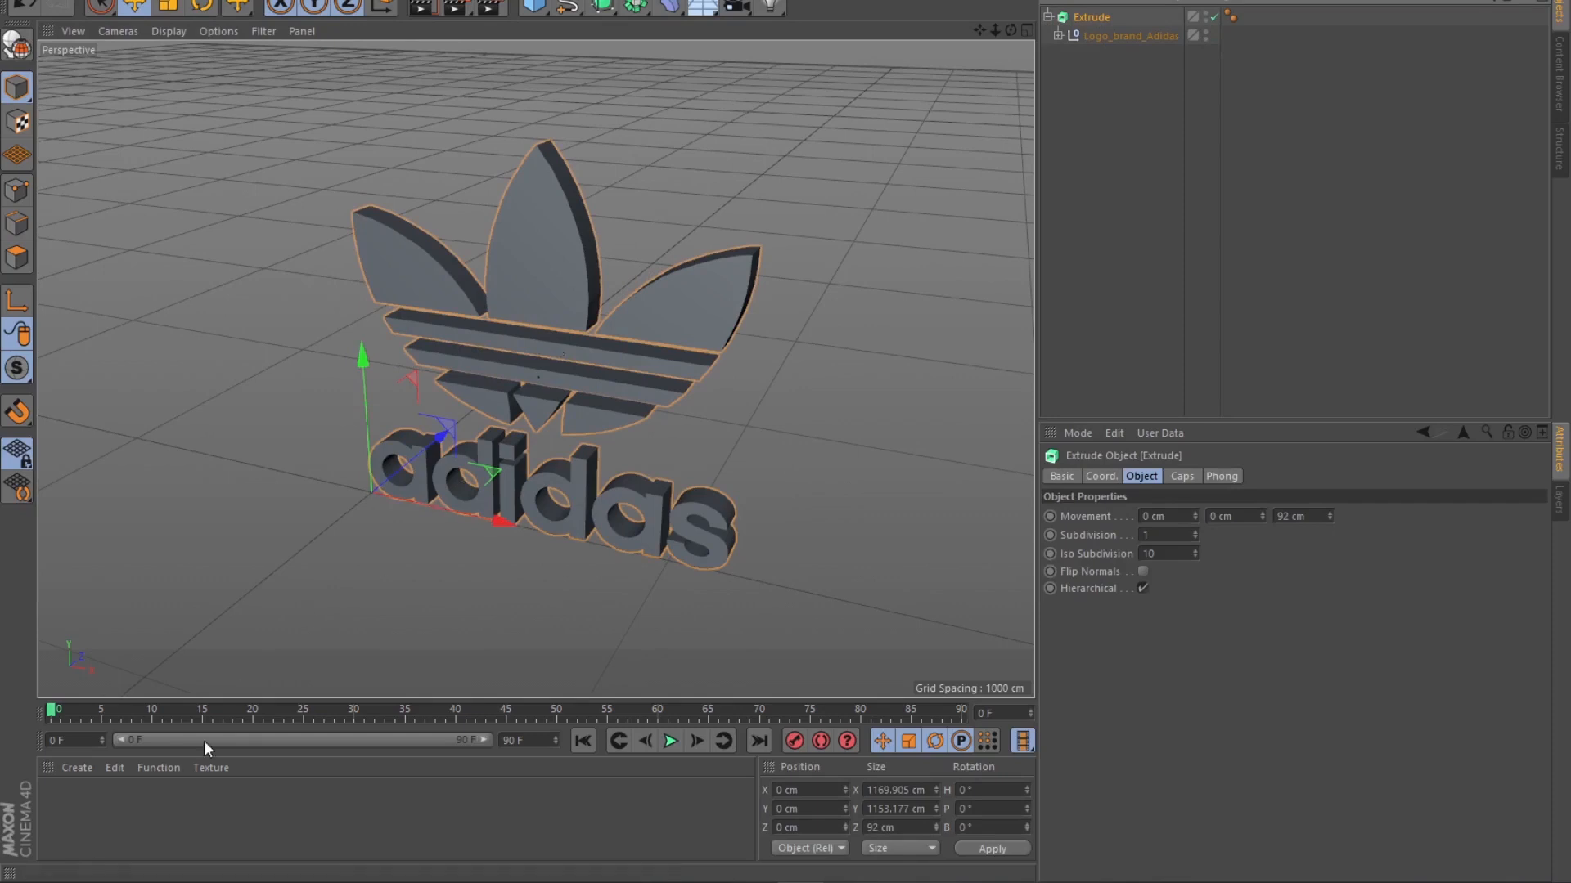
Create a new material and turn off its Reflectance channel.
click(75, 768)
click(74, 768)
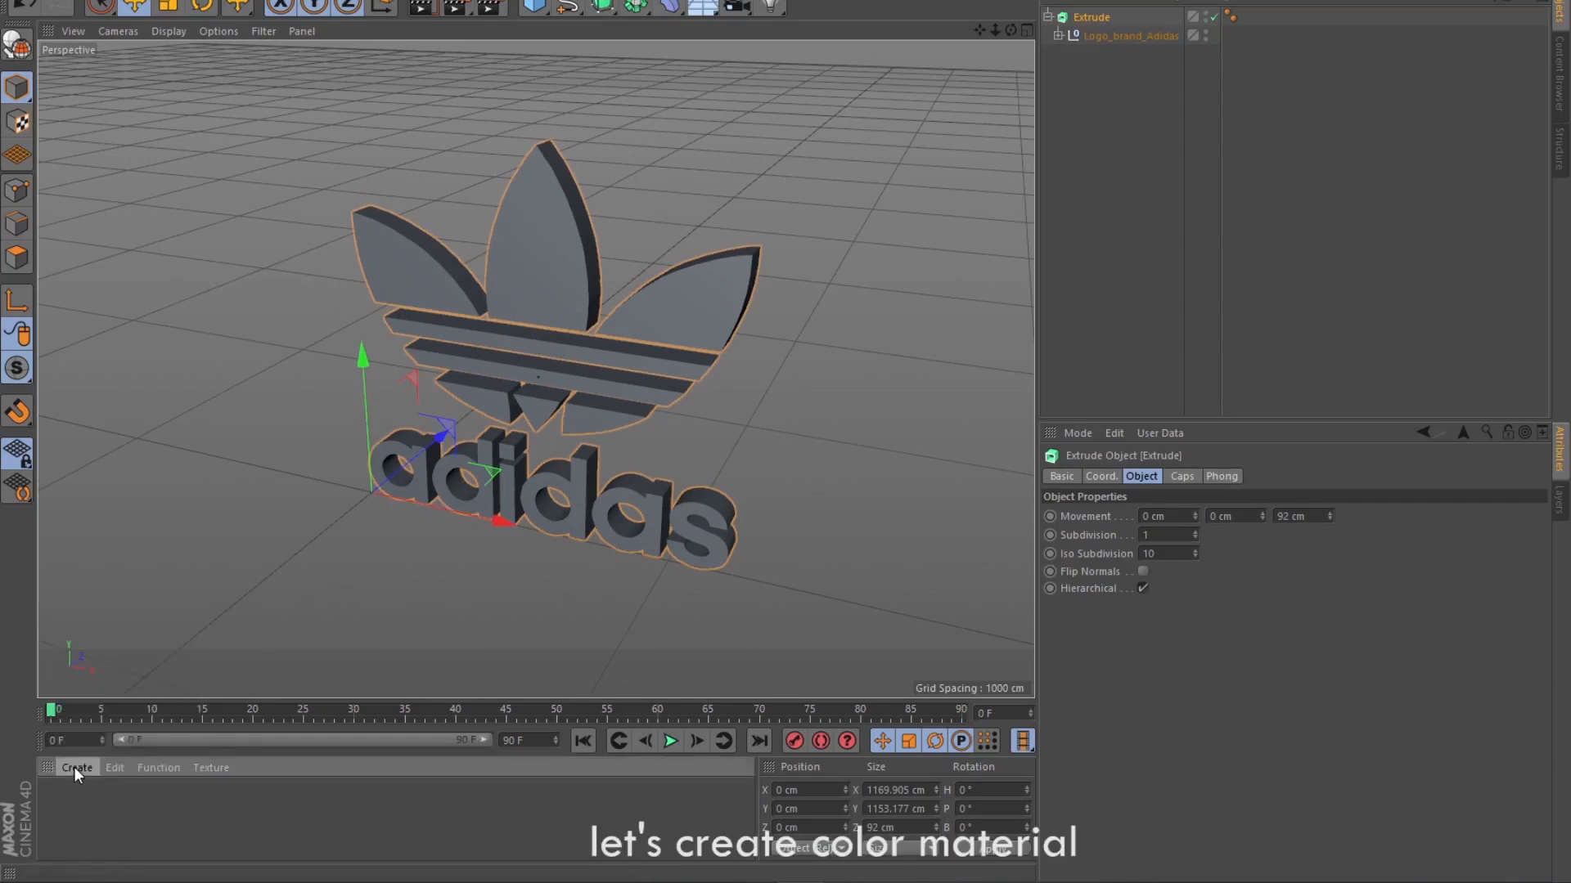
click(75, 768)
click(120, 608)
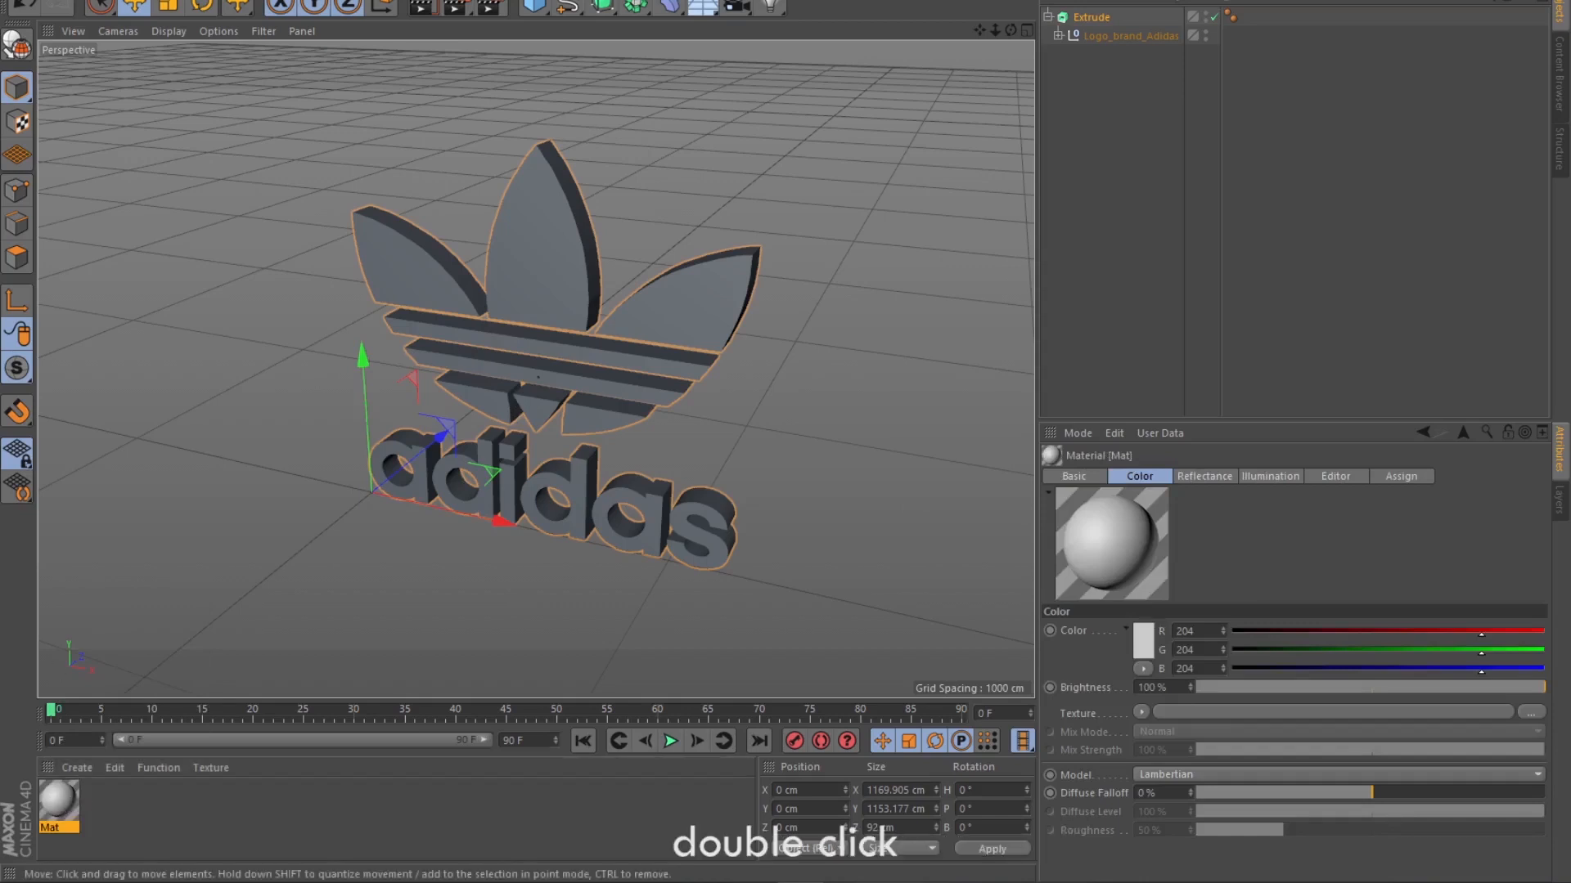
double_click(56, 802)
drag(483, 251, 334, 190)
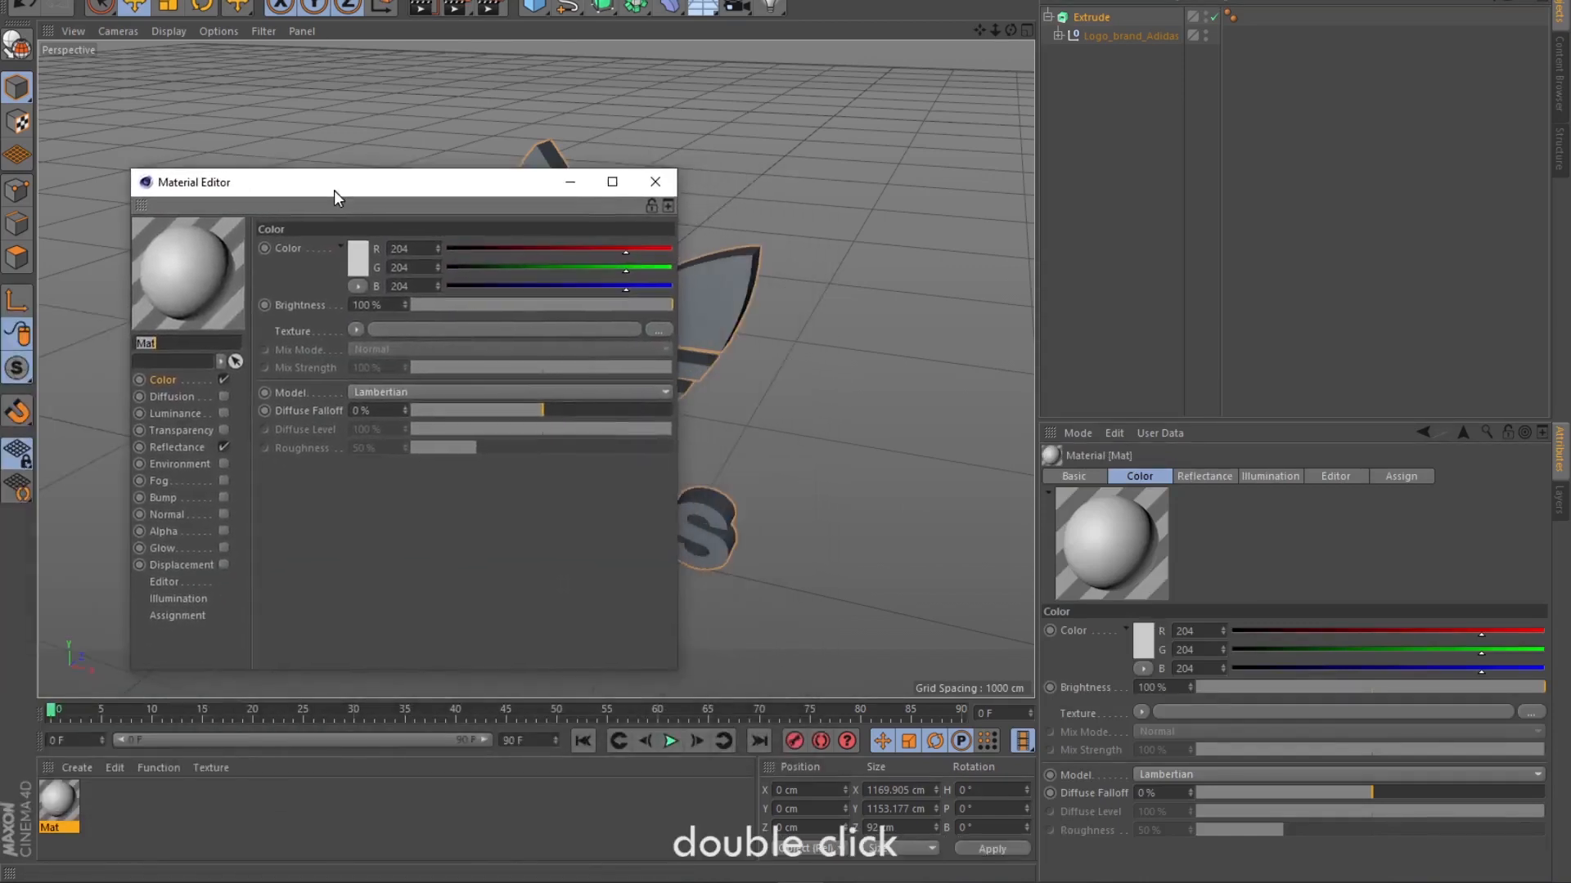
click(220, 448)
click(224, 448)
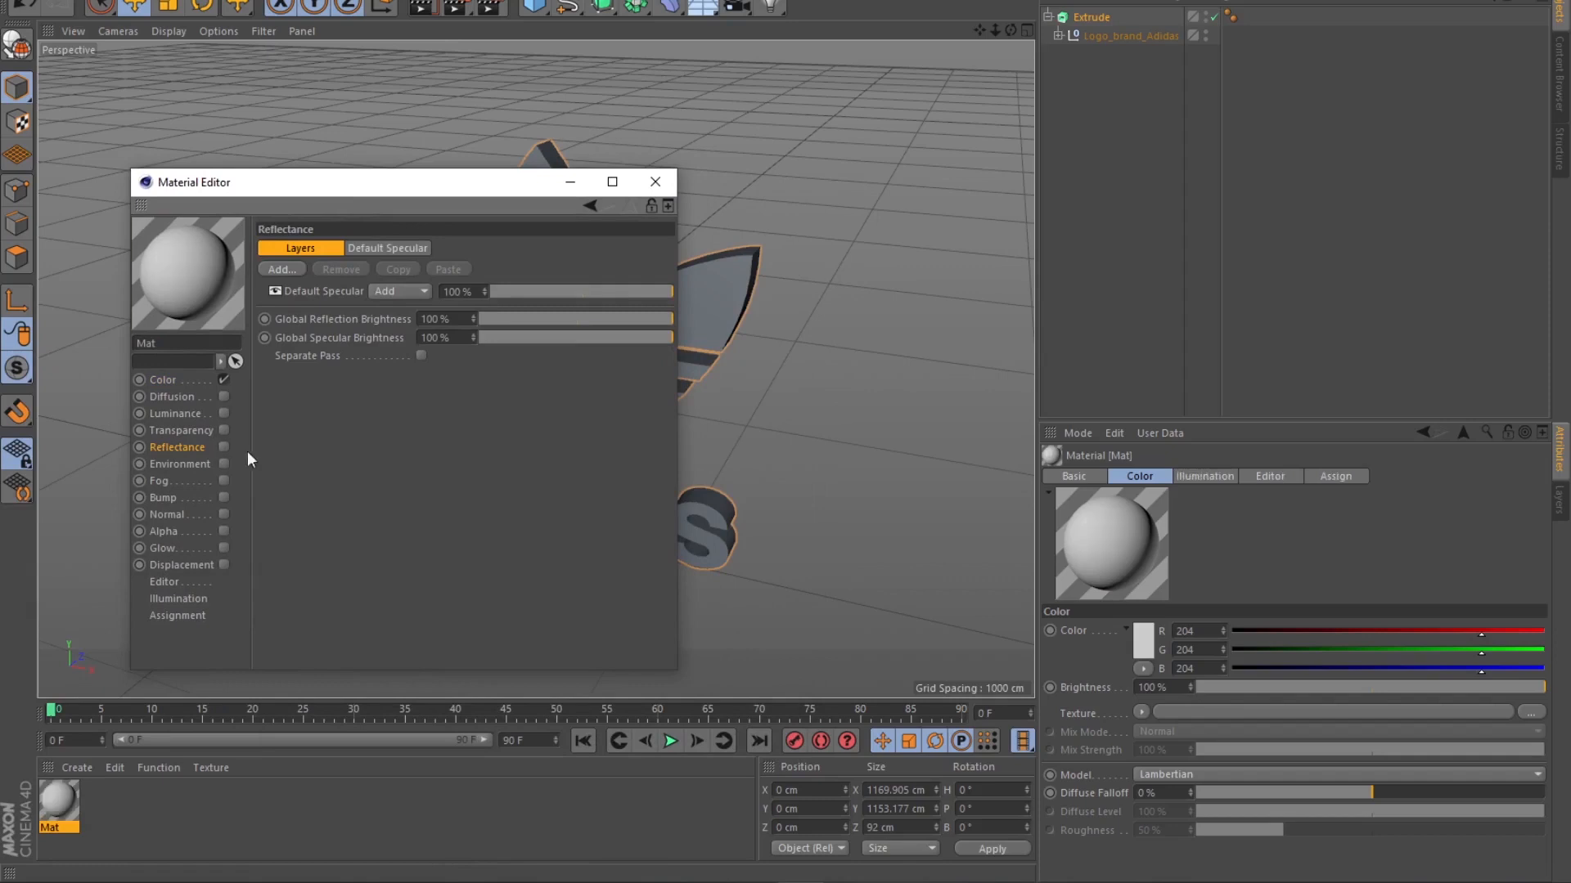
Set the new material's colour to black (RGB 0, 0, 0) and close its editor.
click(162, 381)
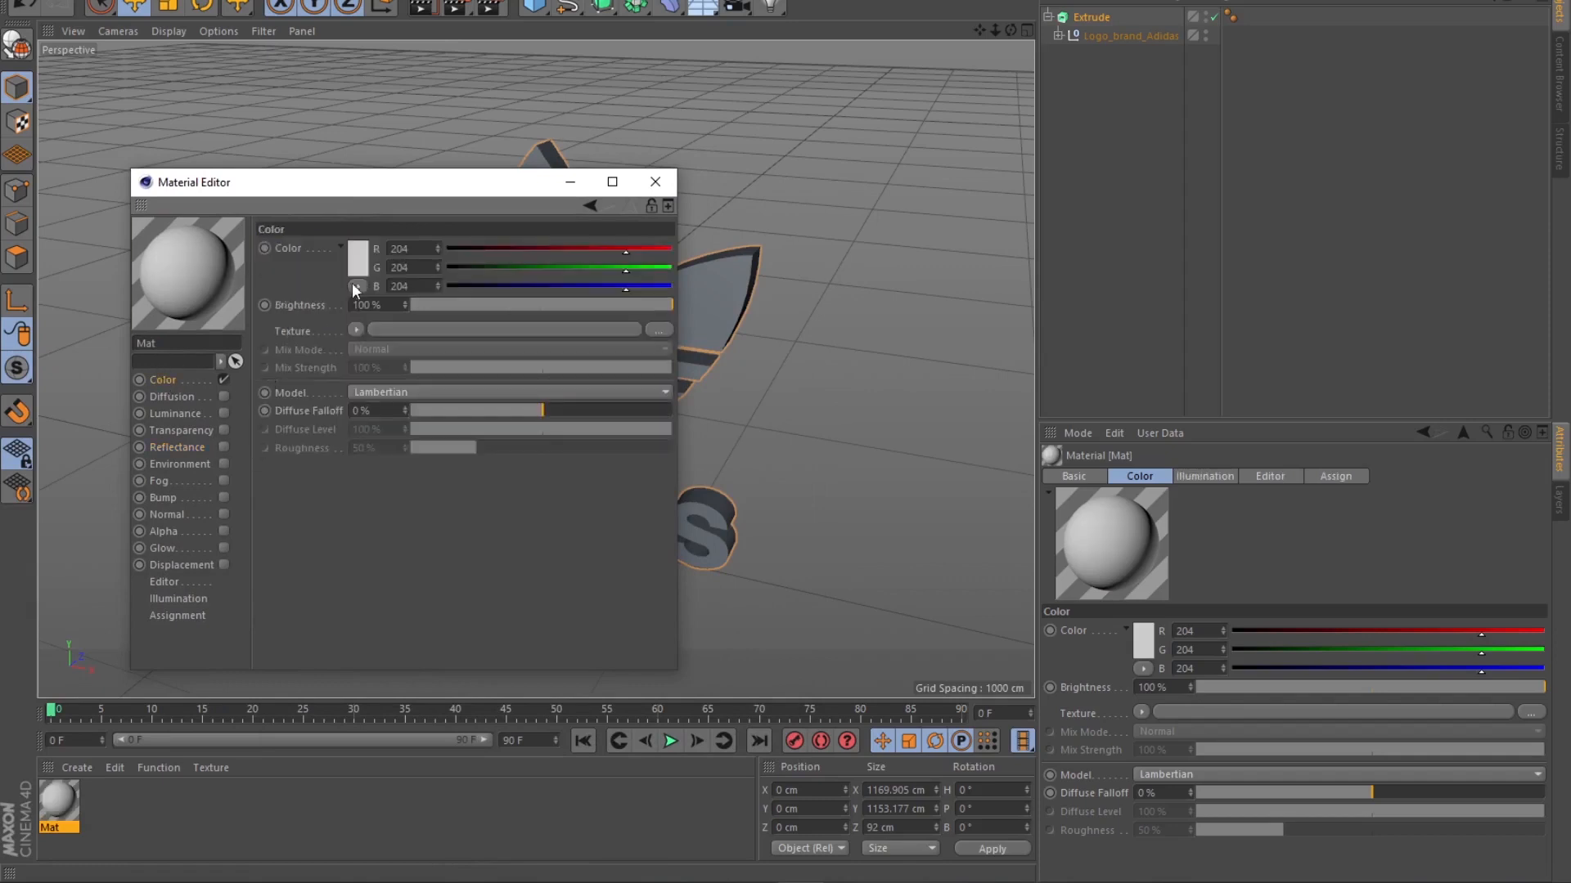
click(360, 258)
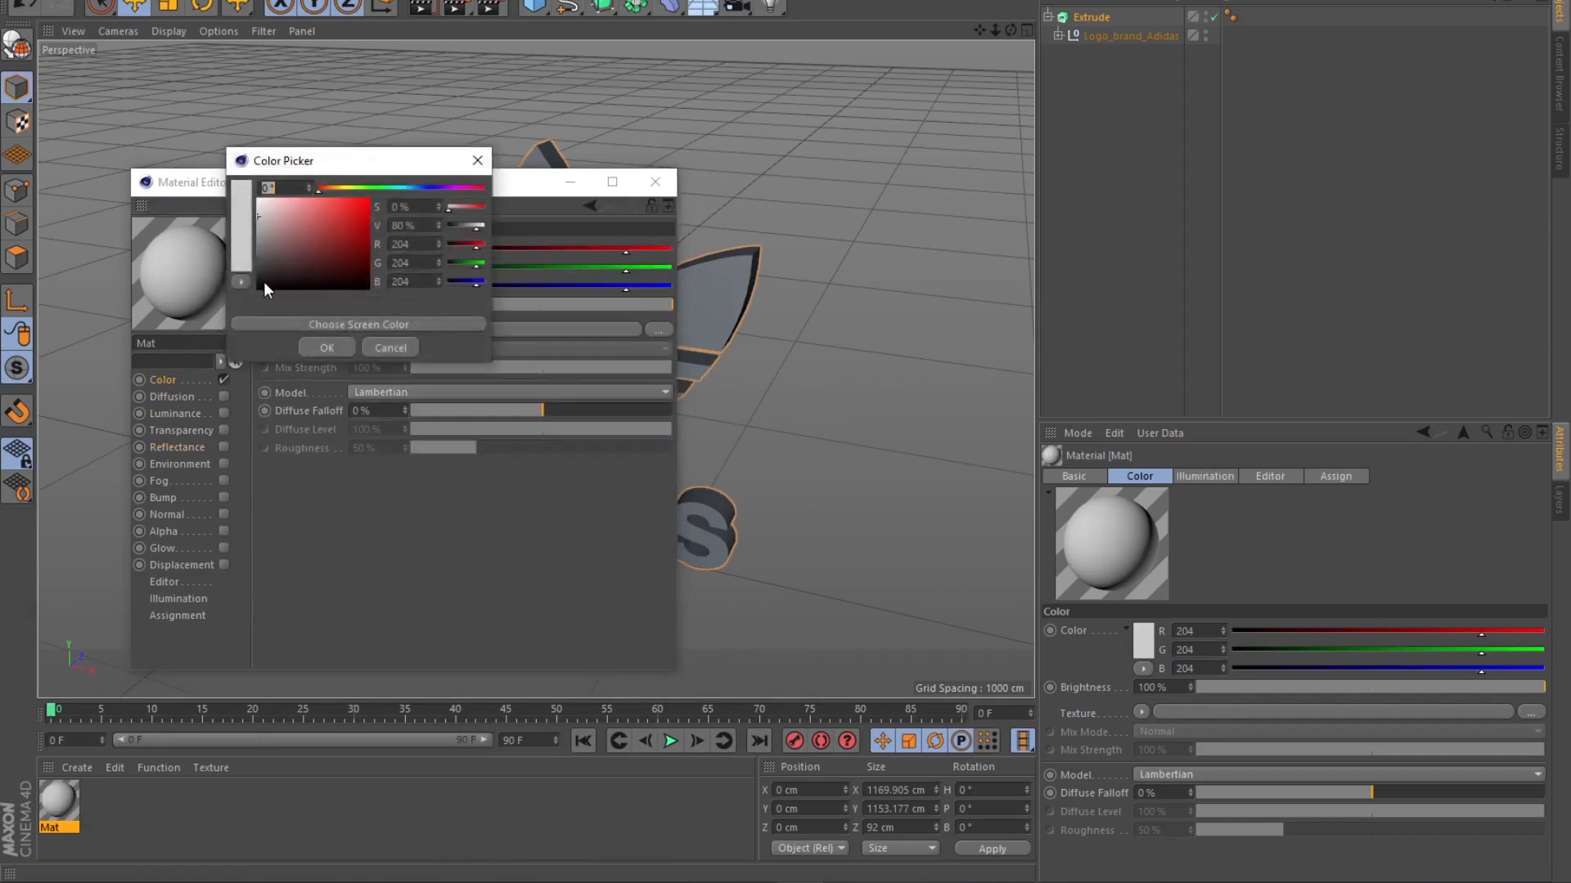
drag(263, 281, 257, 291)
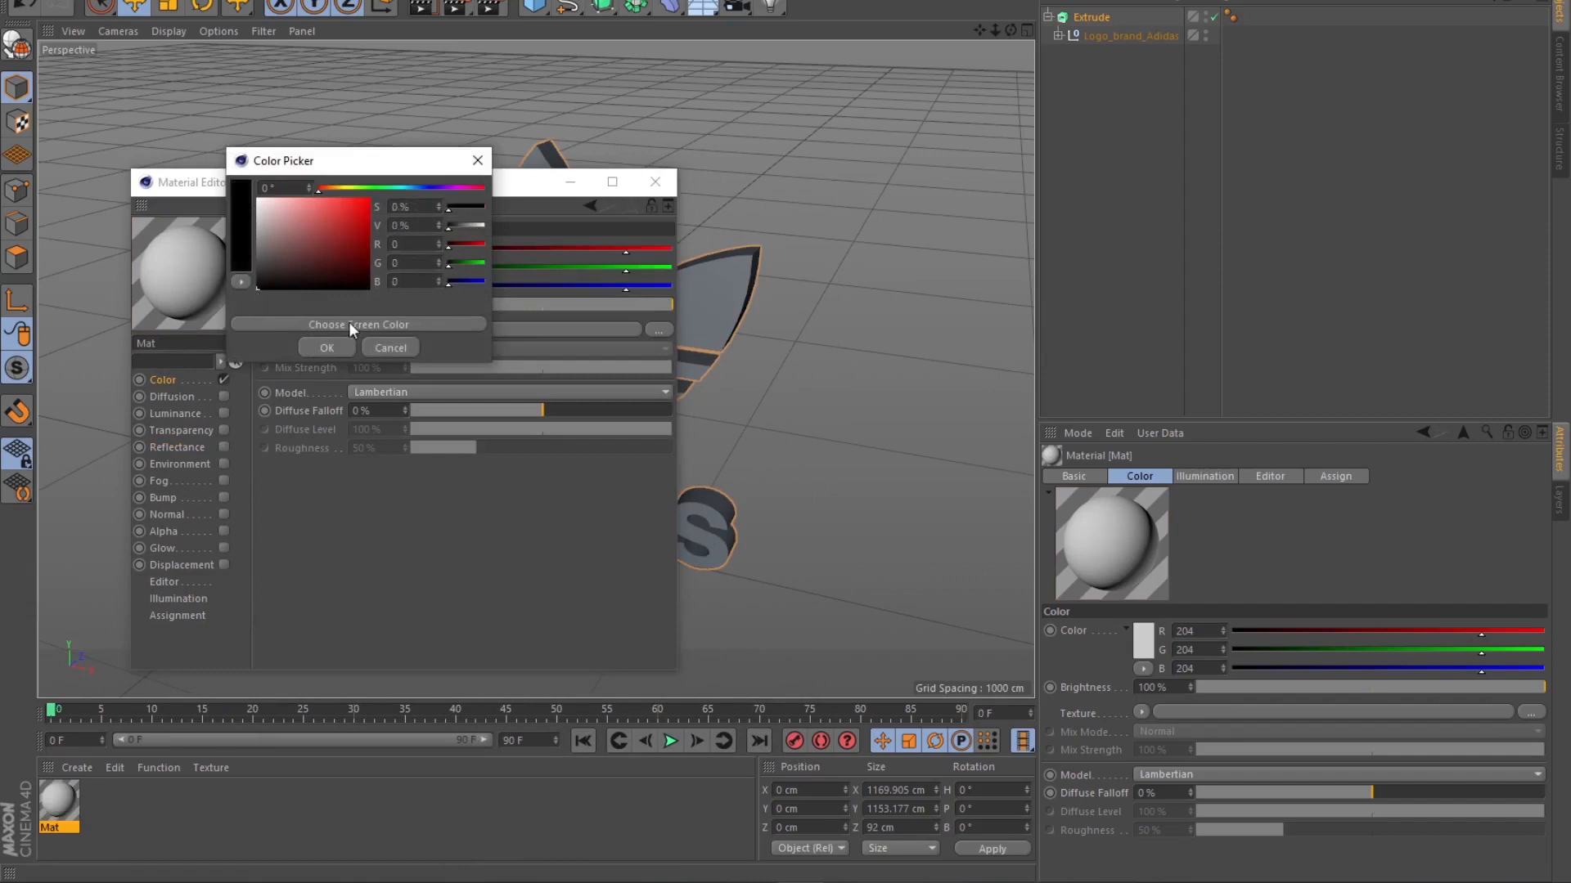
click(326, 347)
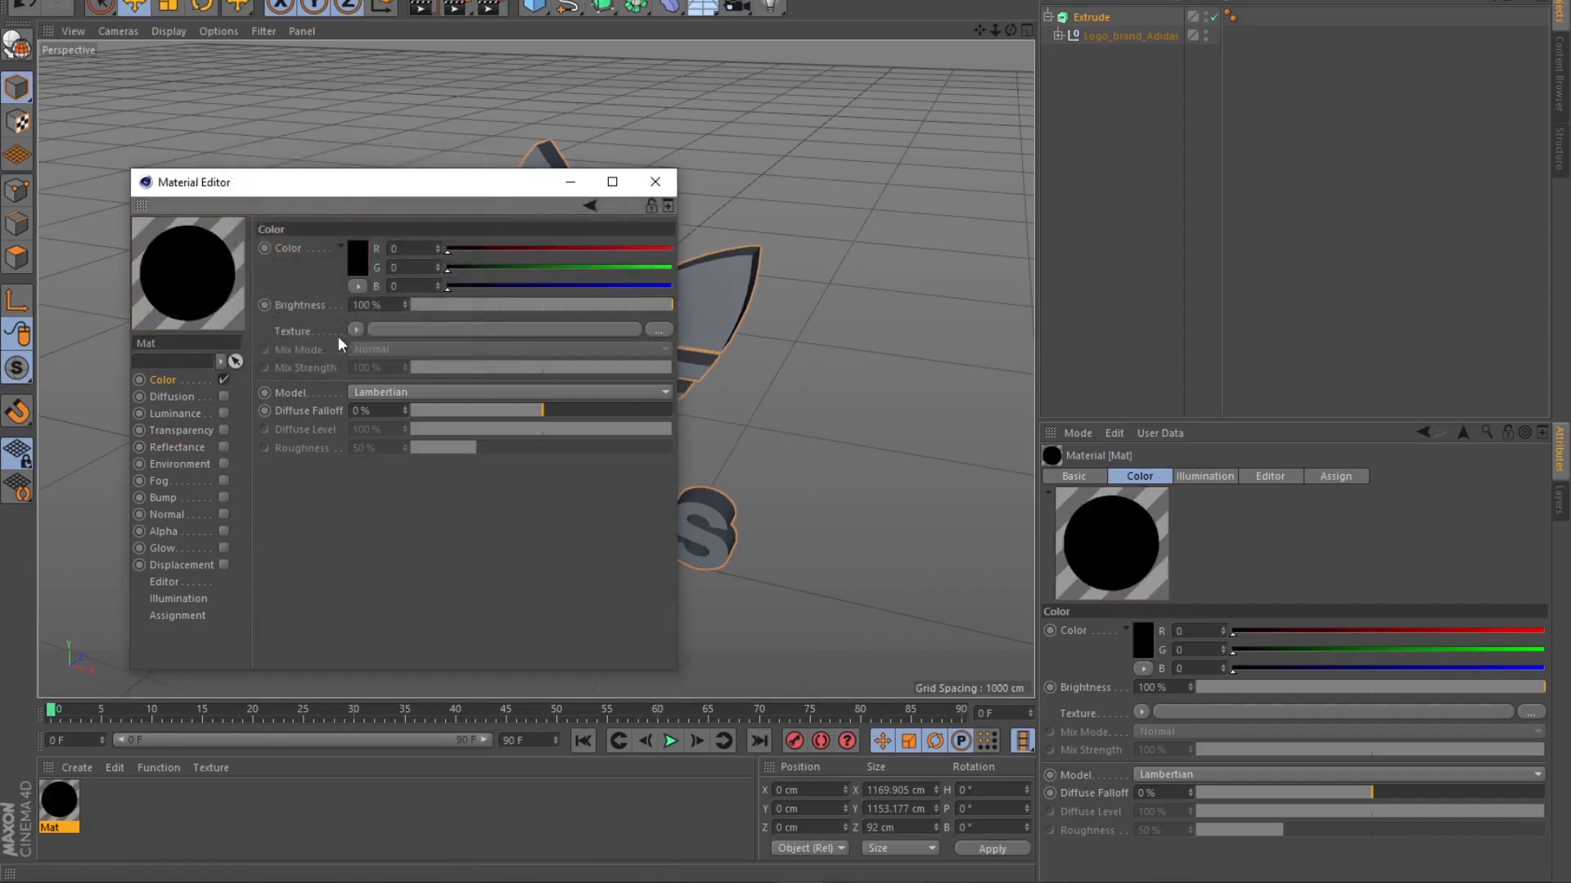
click(655, 182)
Create a second material and disable its Reflectance channel.
click(72, 769)
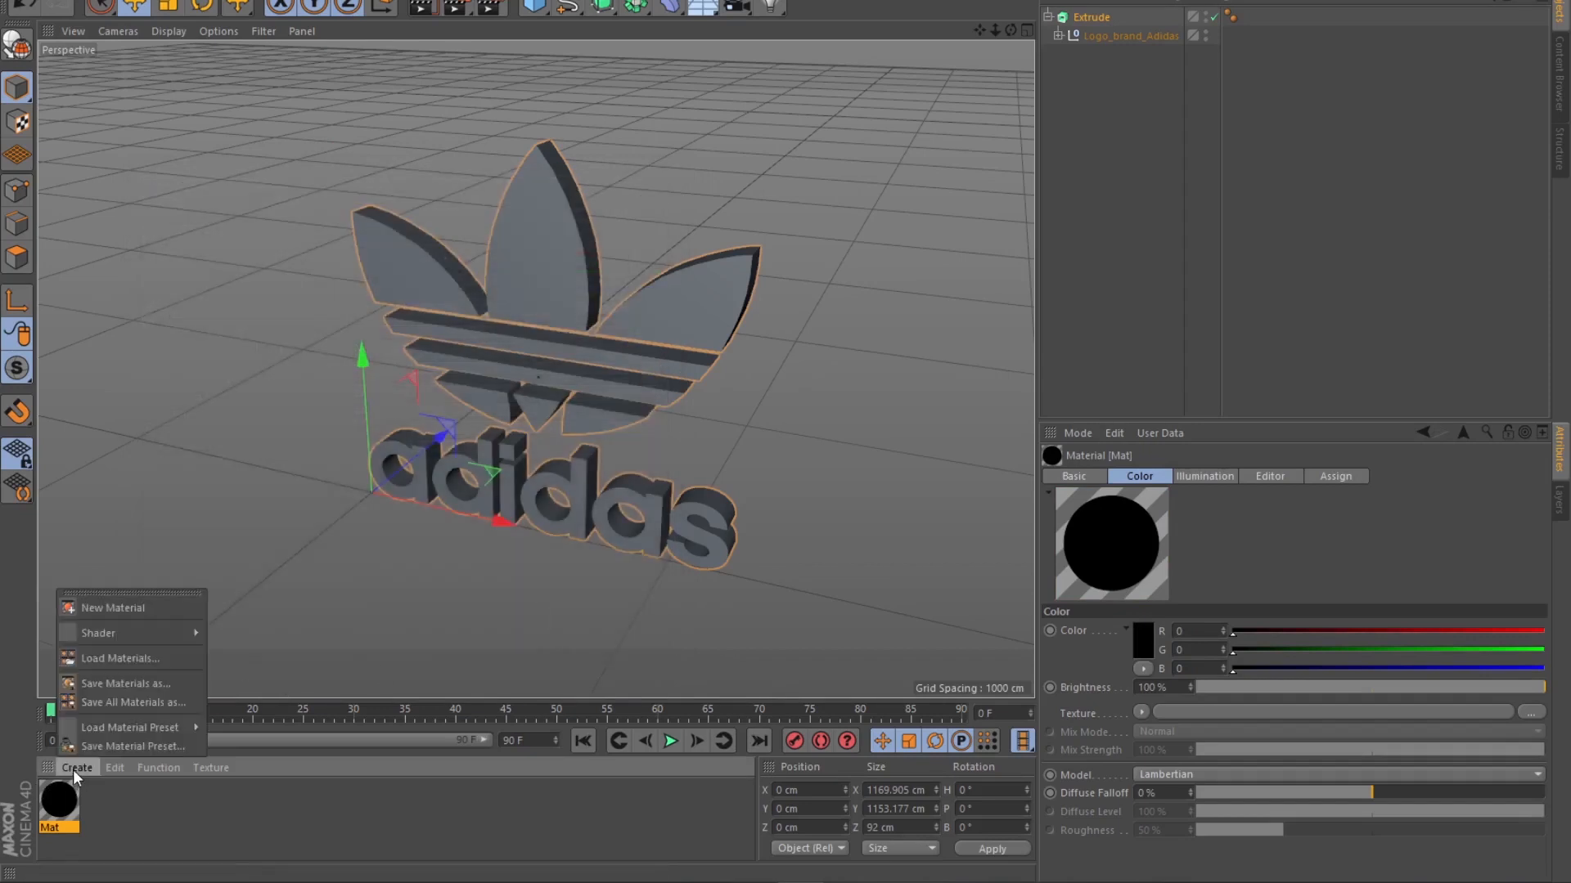
click(125, 606)
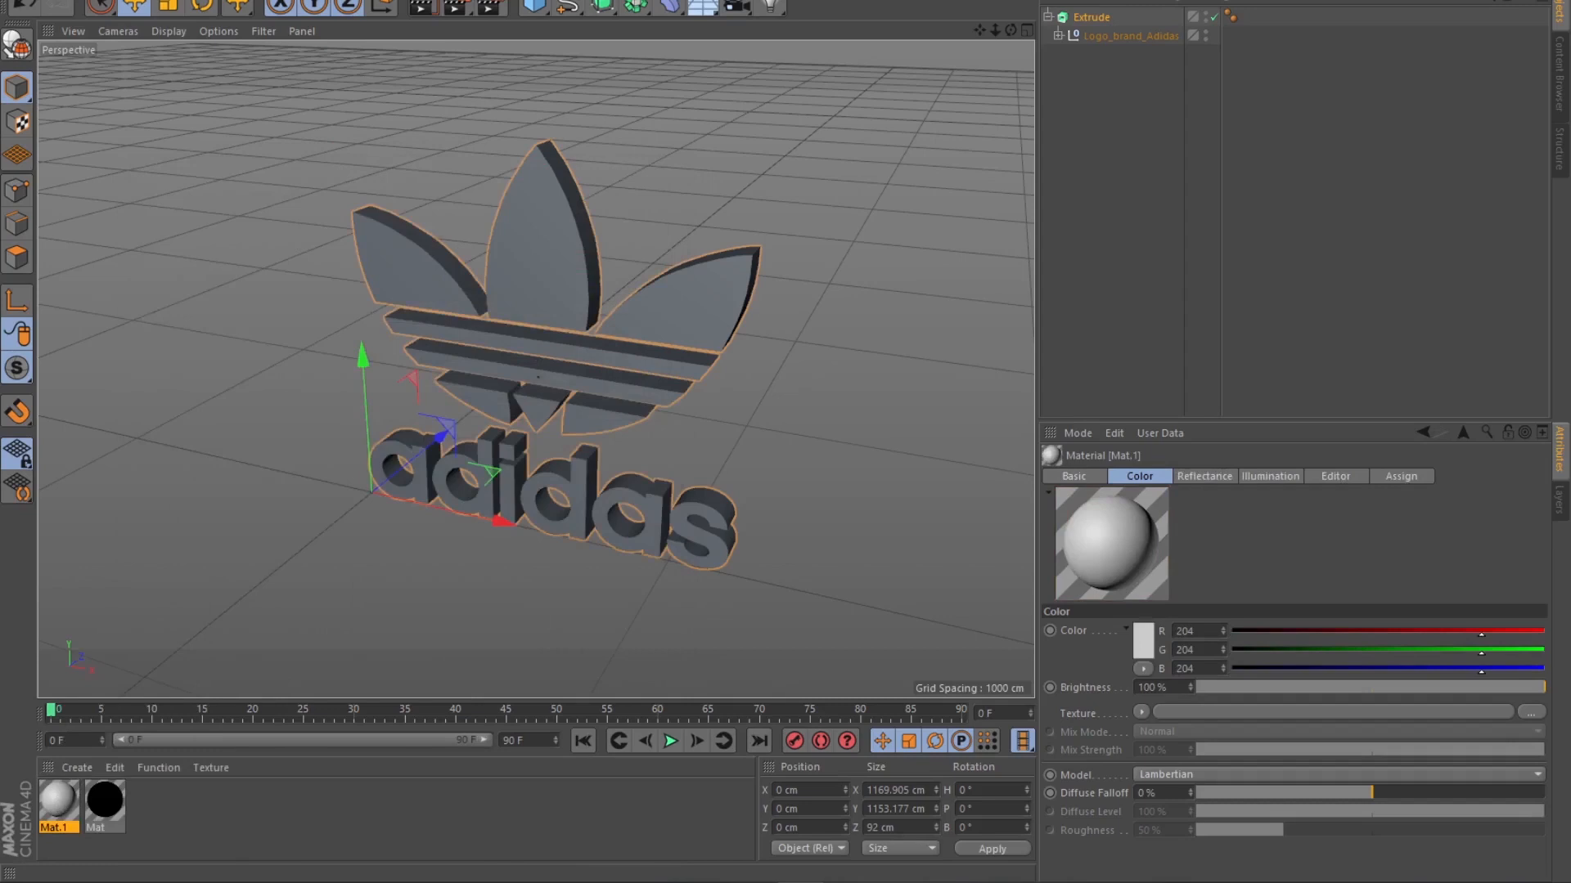
drag(1, 377, 389, 194)
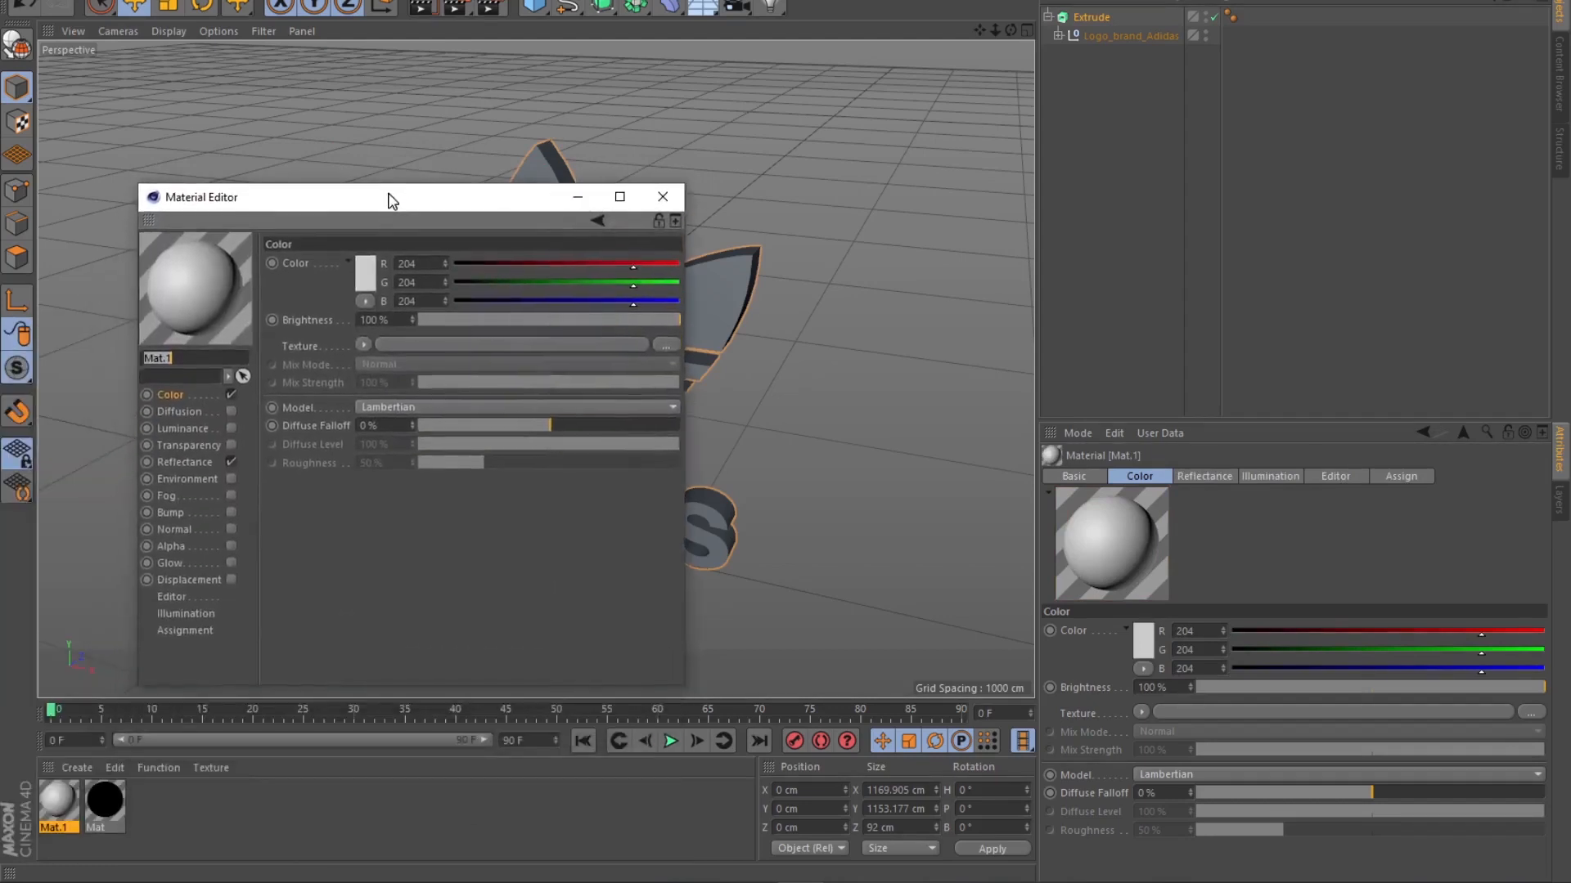
click(232, 462)
Give the second material a blue colour with hue 192° and RGB 0, 166, 208, and close its editor.
click(365, 276)
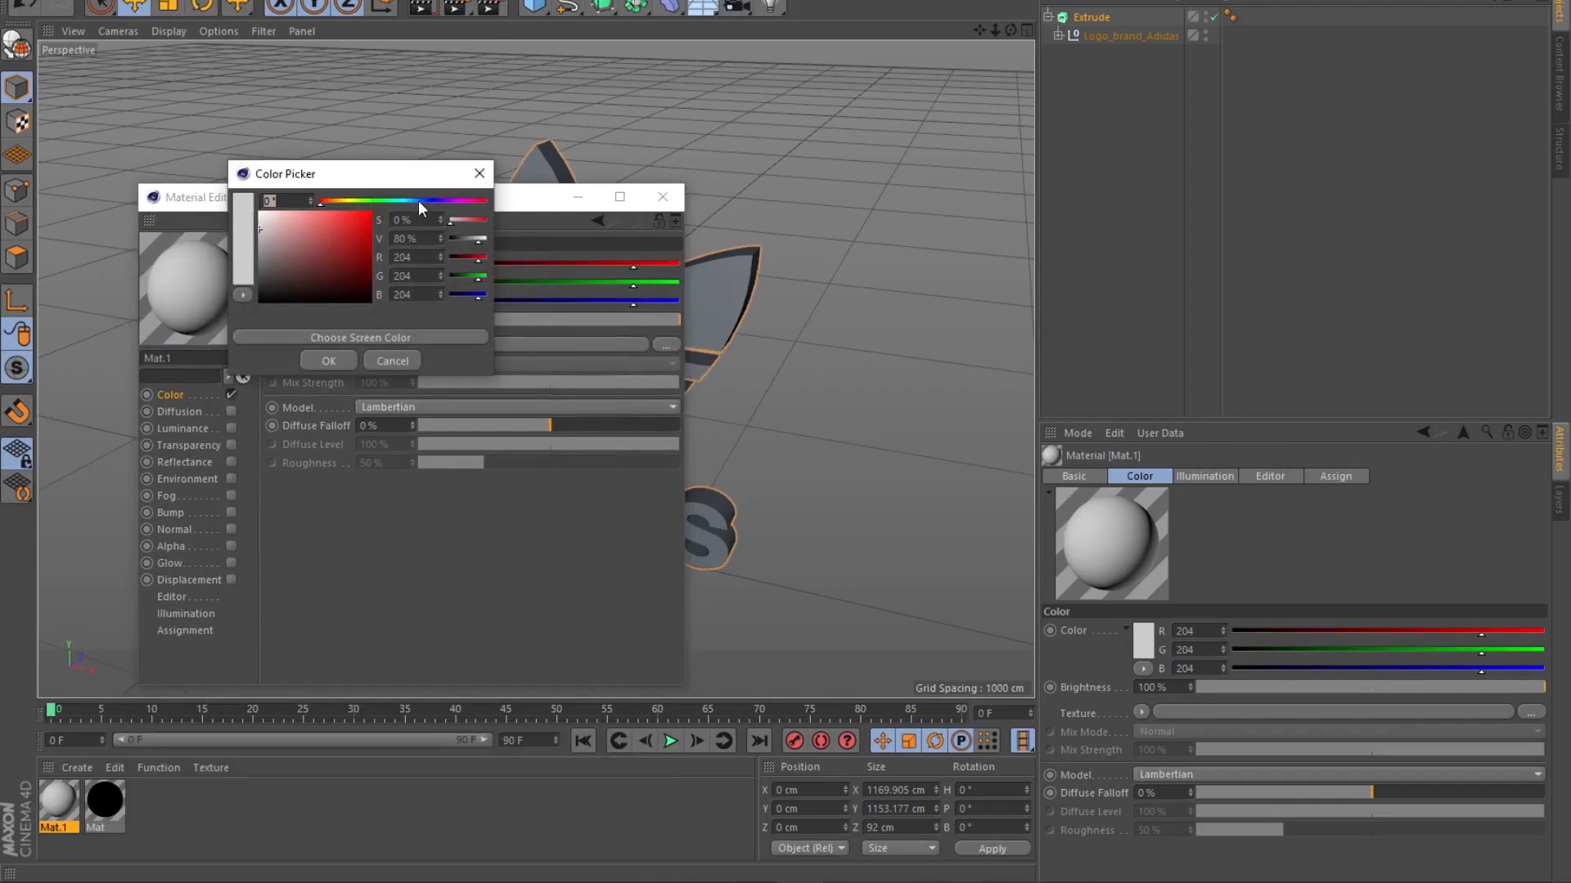
drag(419, 200, 409, 207)
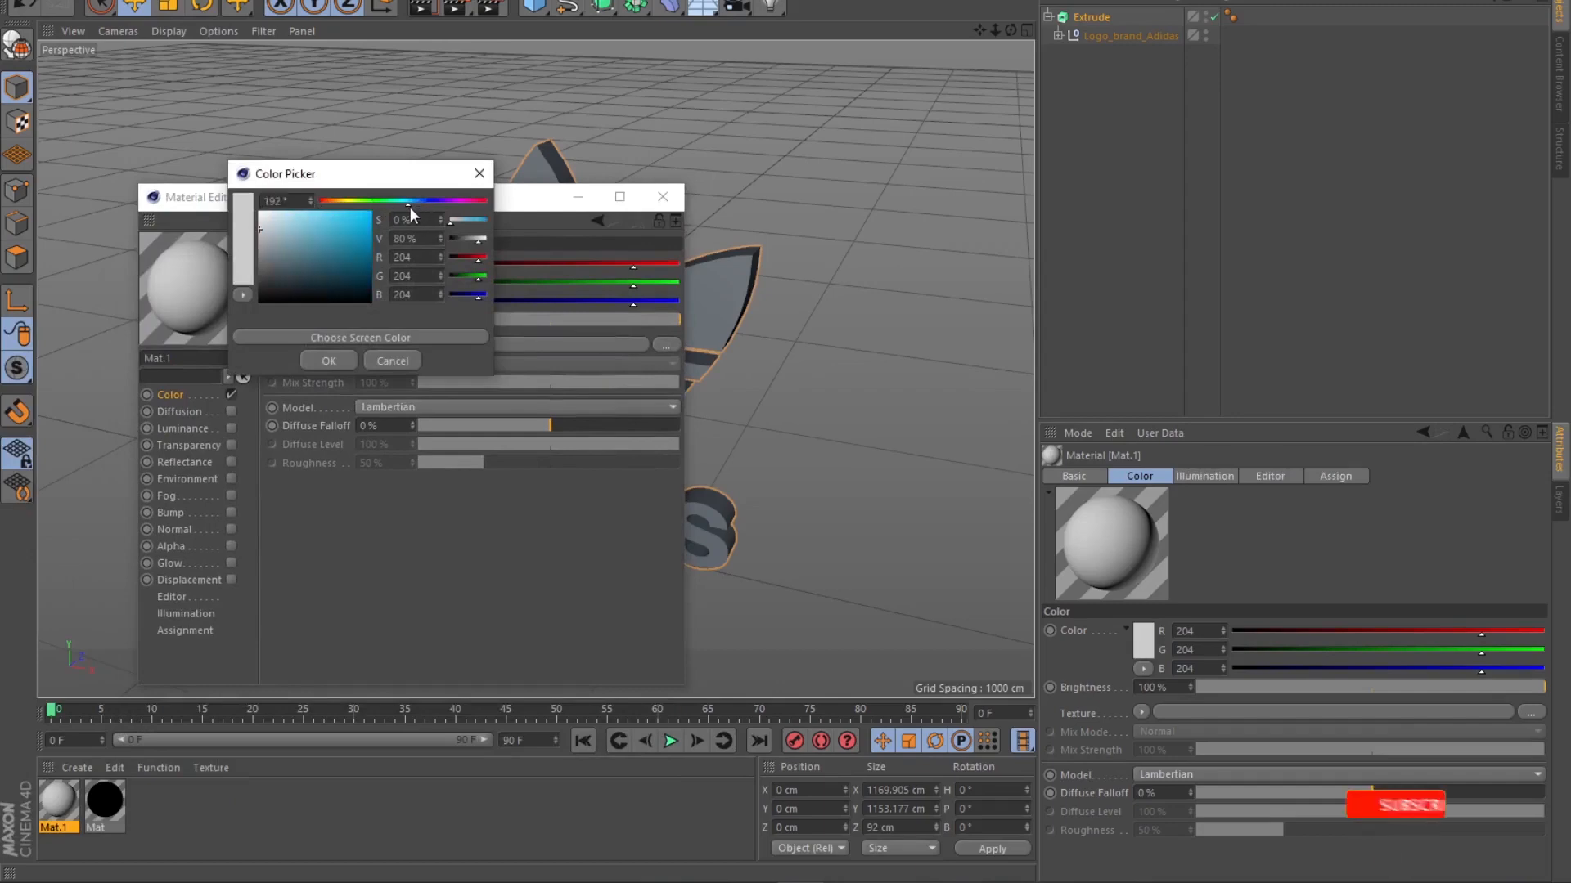
click(358, 232)
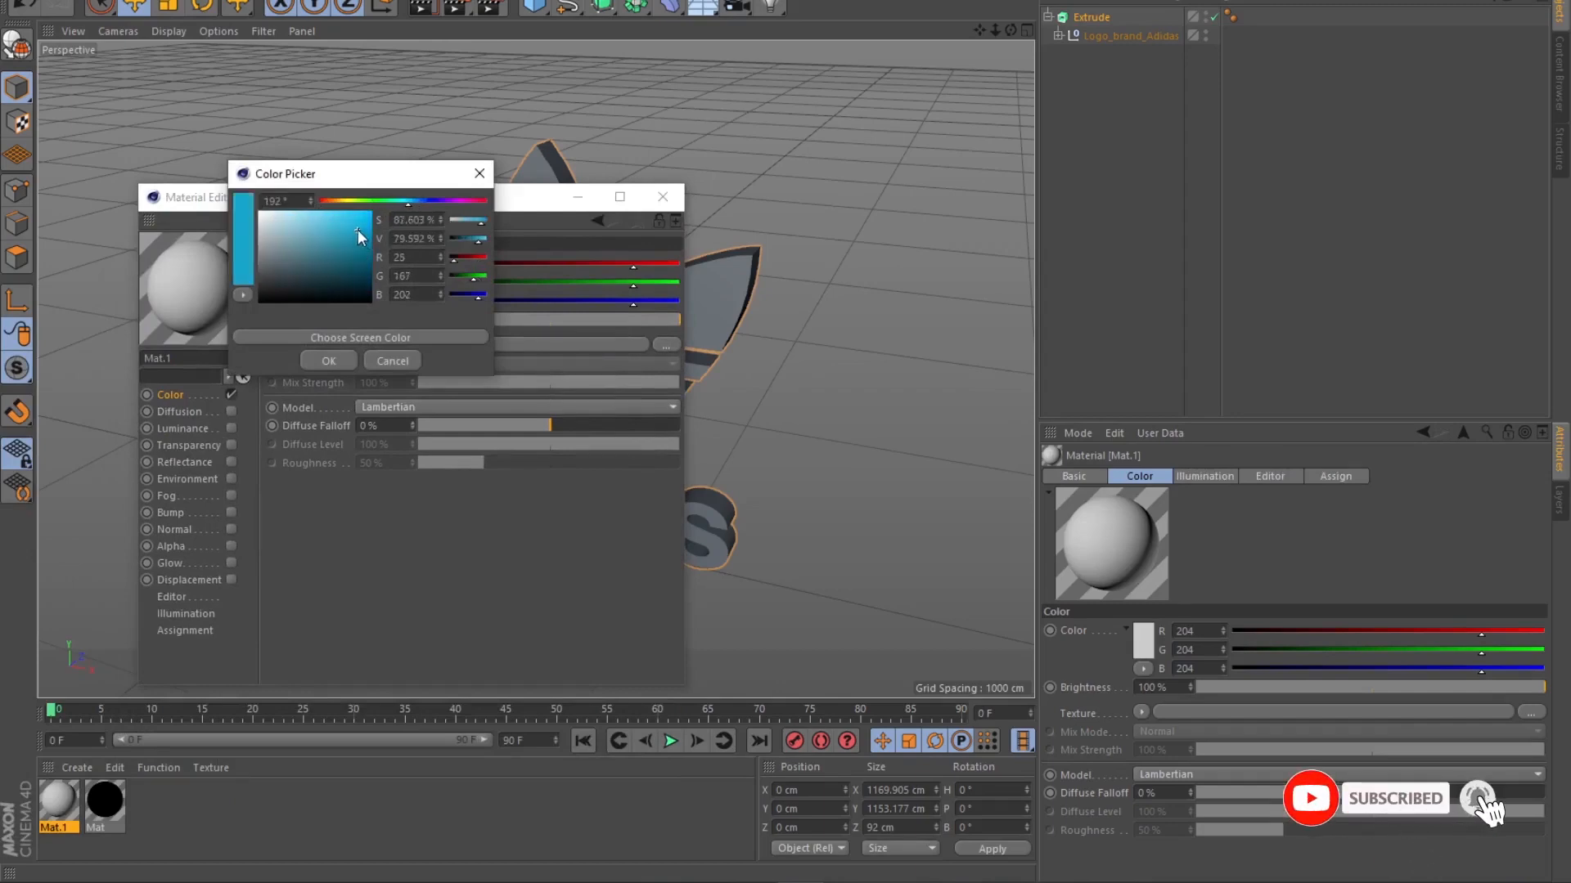
drag(358, 231, 378, 233)
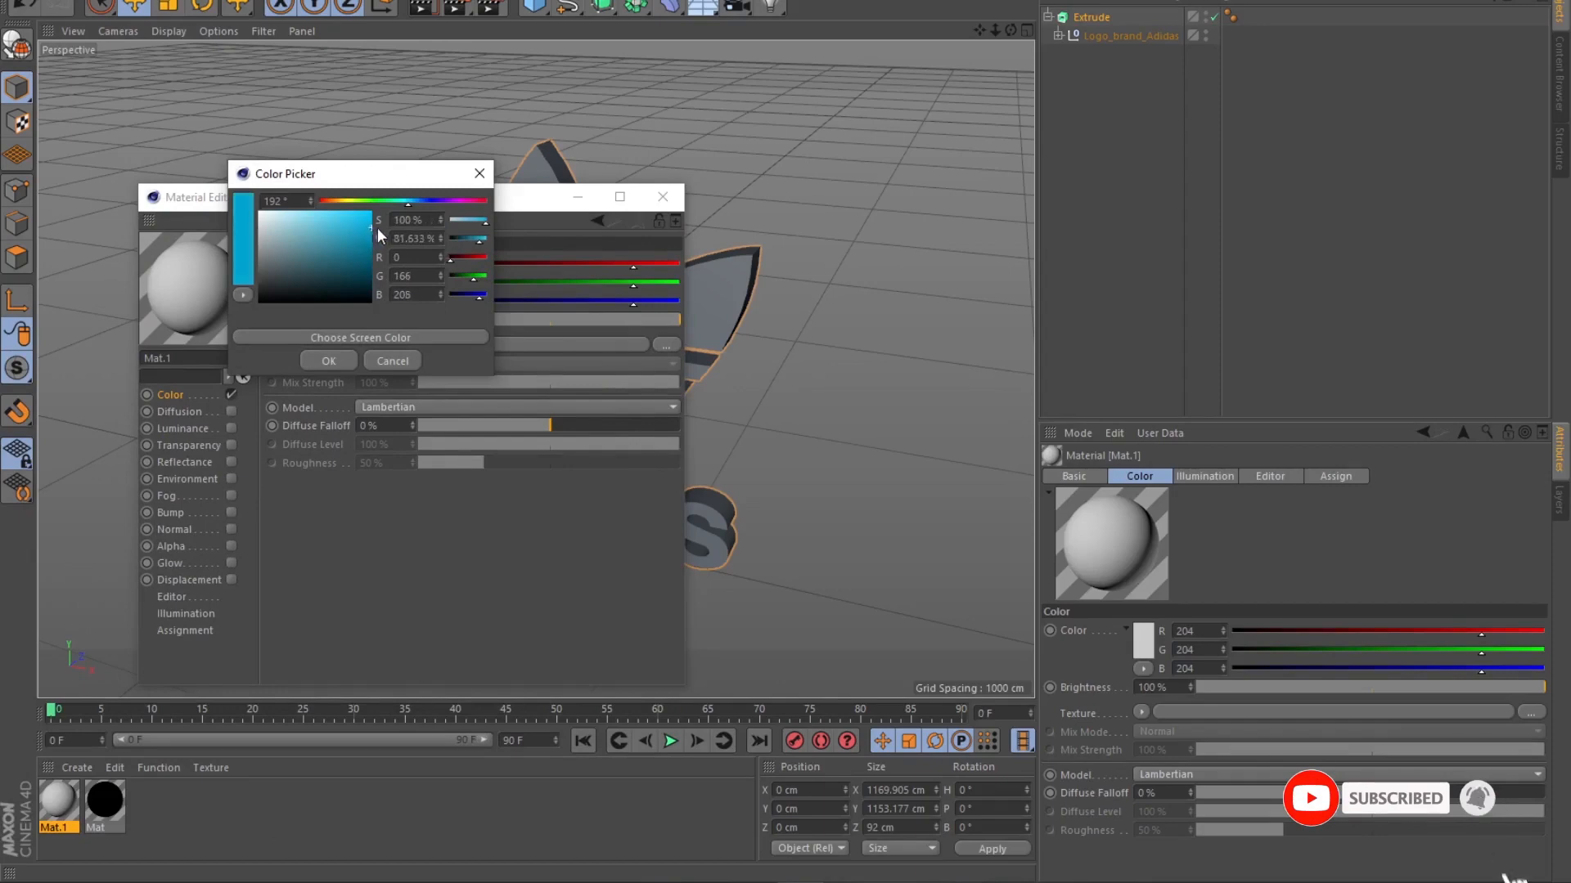
click(334, 359)
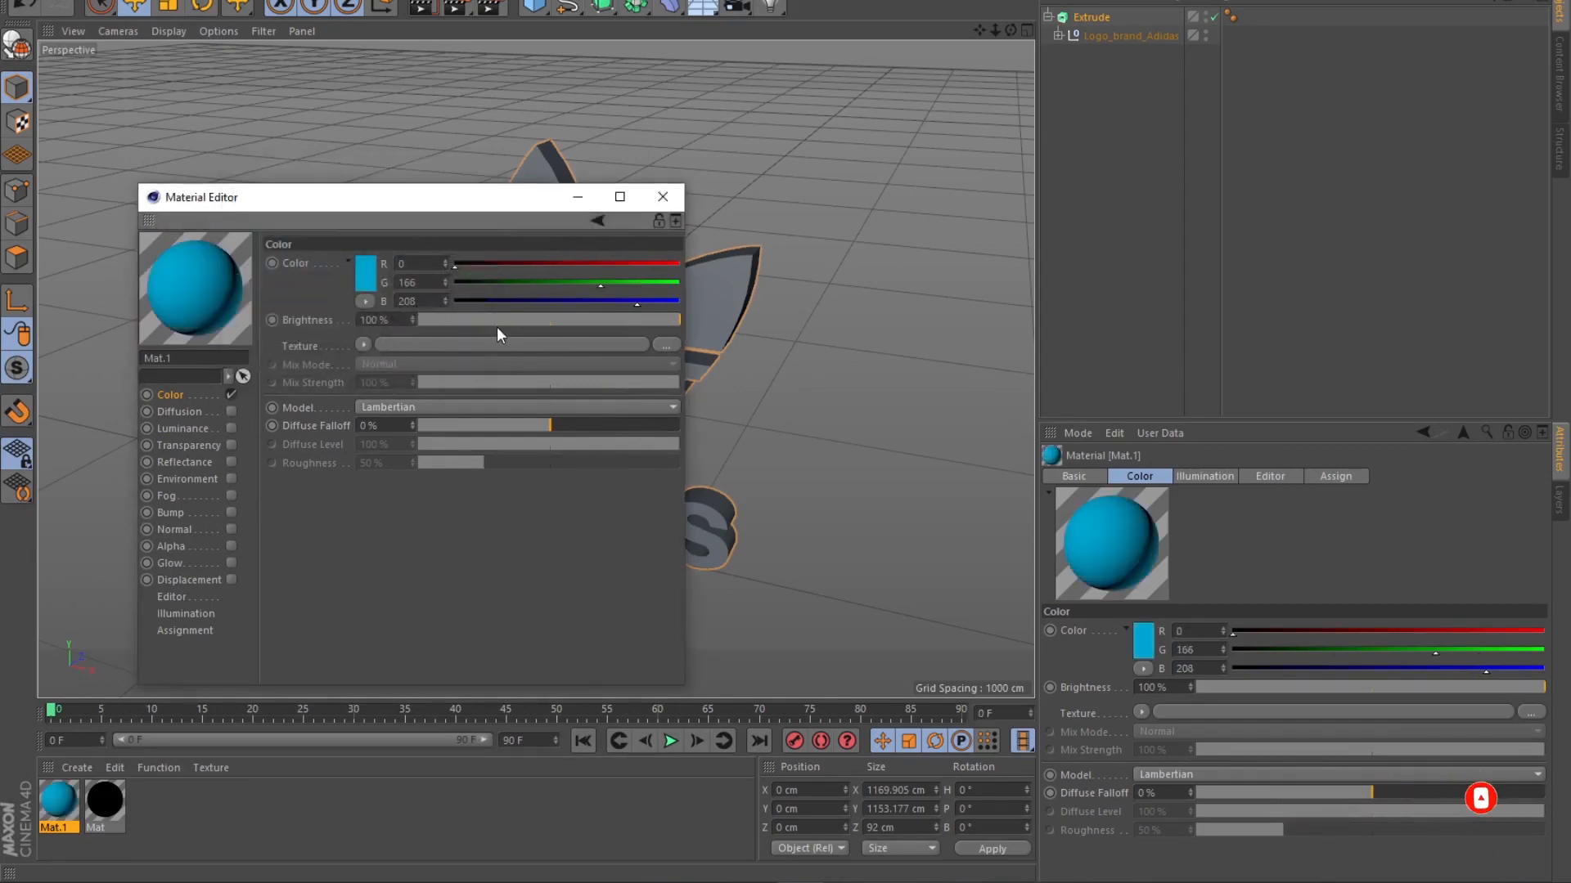
click(662, 197)
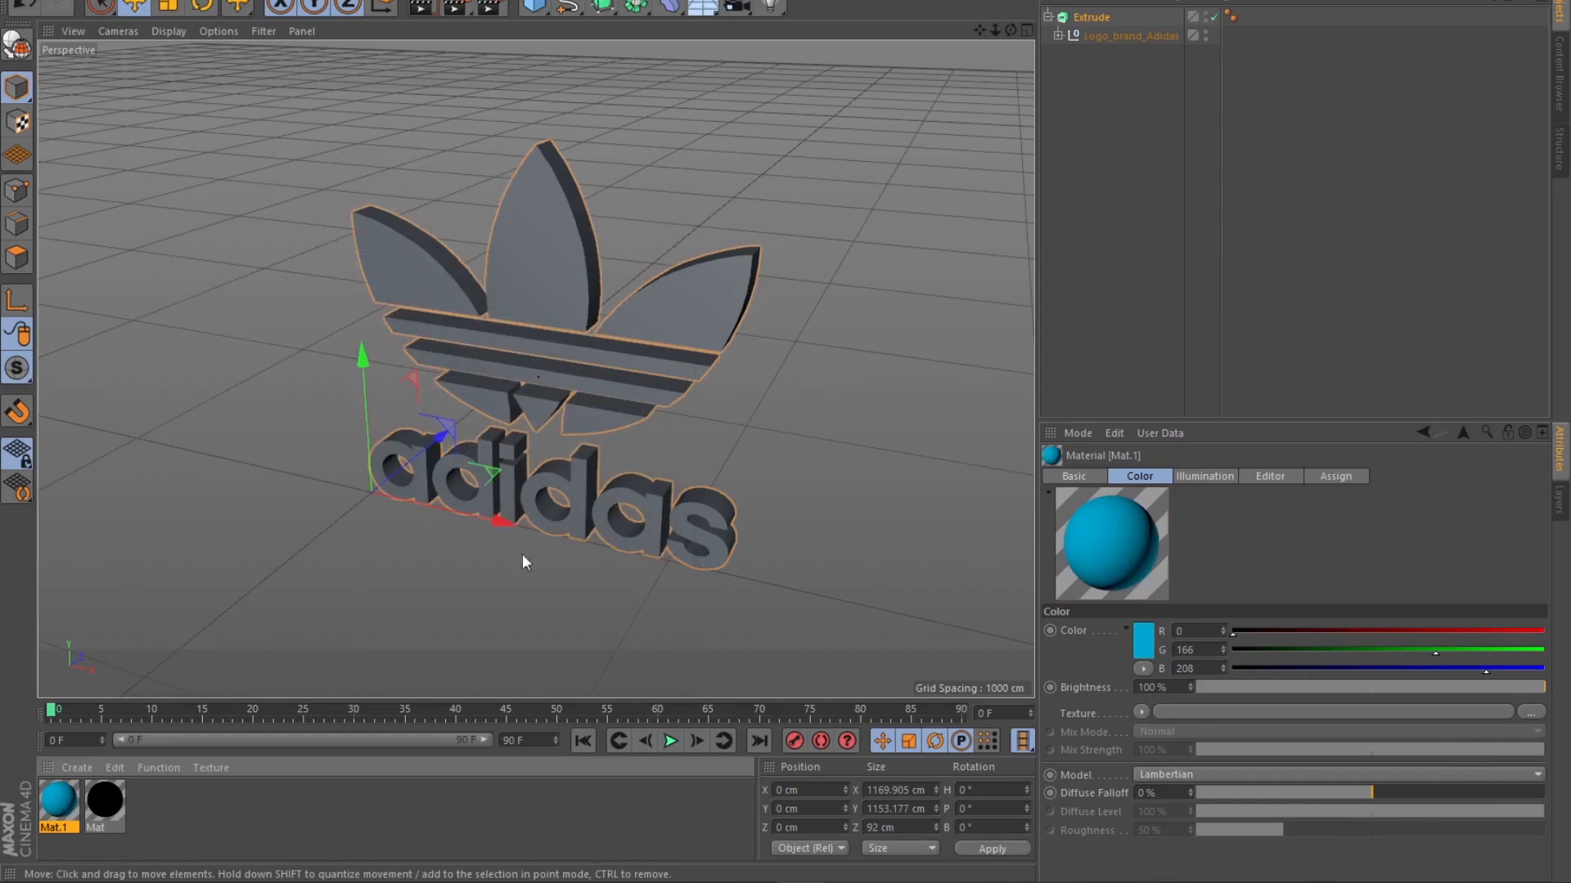
Collapse the Extrude object's hierarchy and apply the blue material Mat.1 to it.
click(1047, 16)
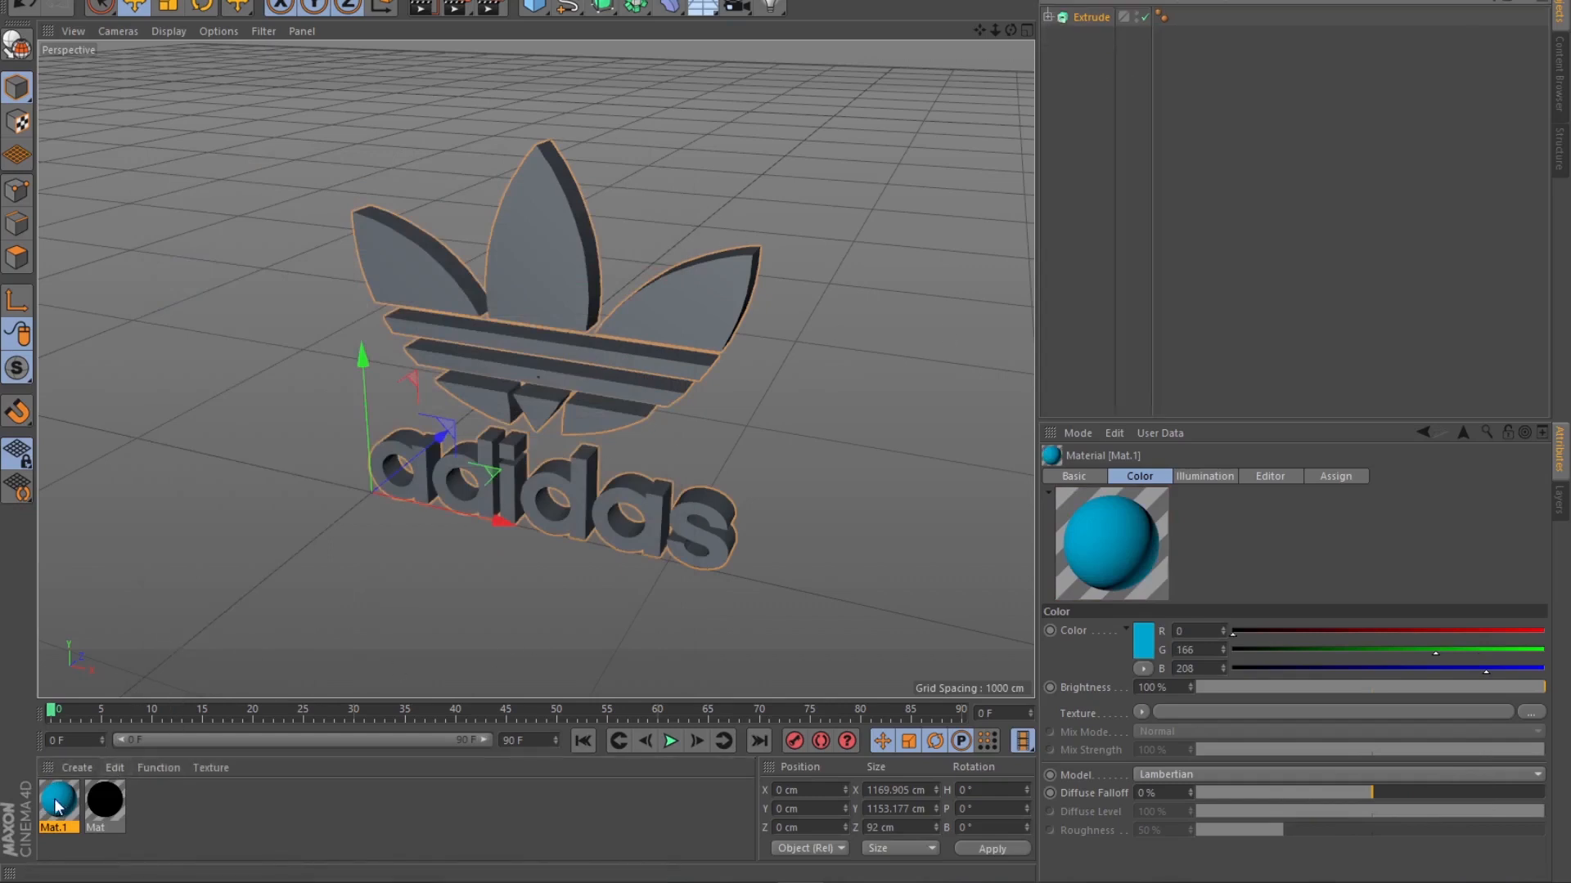
drag(57, 806, 1094, 124)
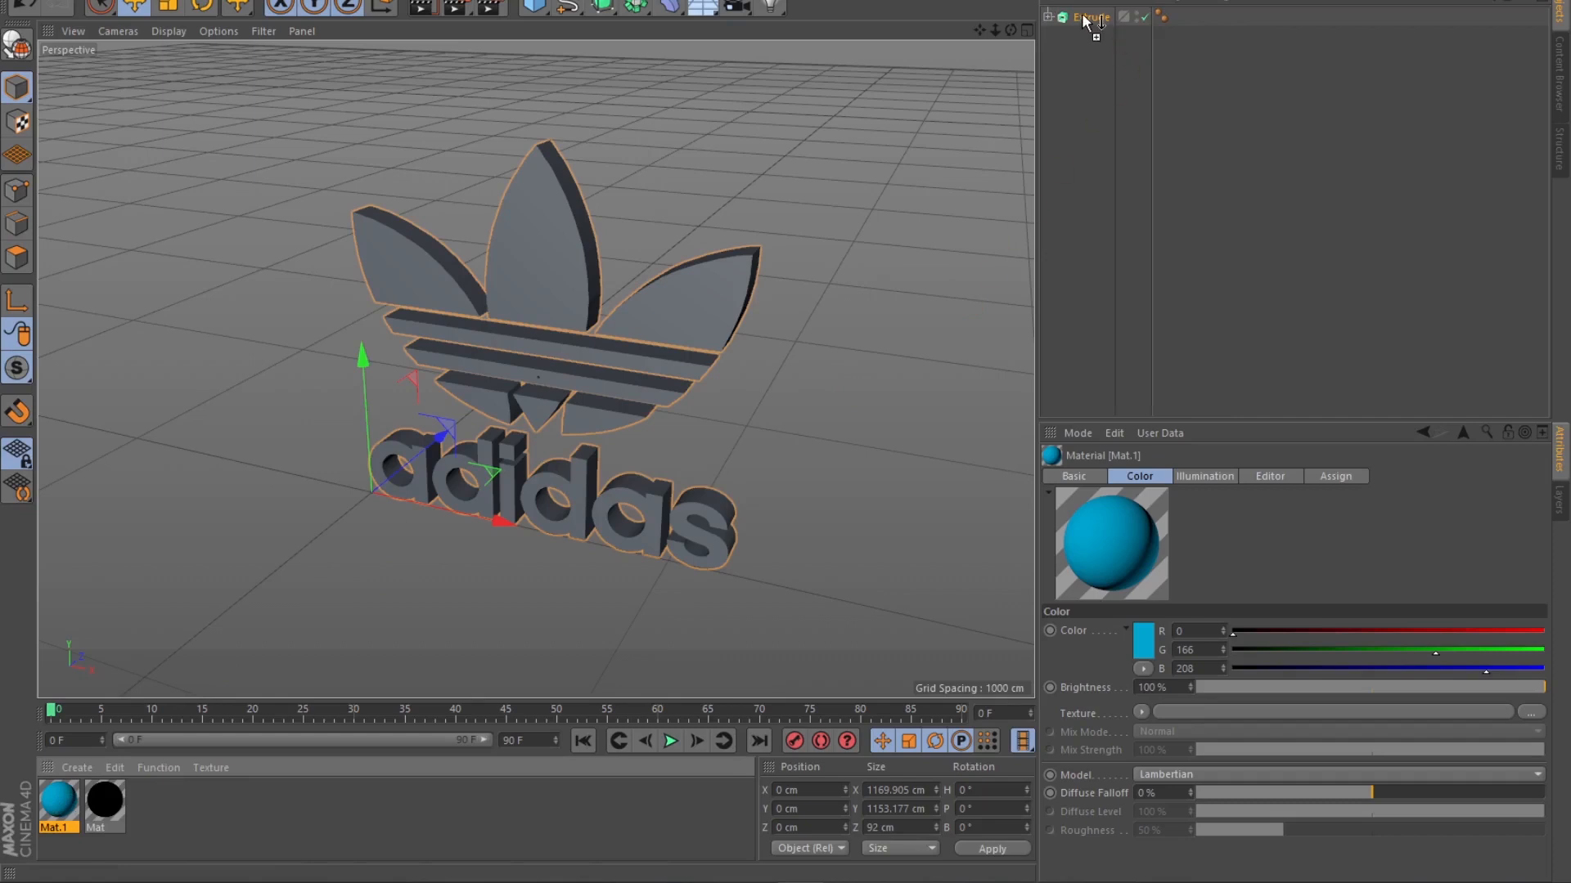
drag(1084, 20, 1082, 14)
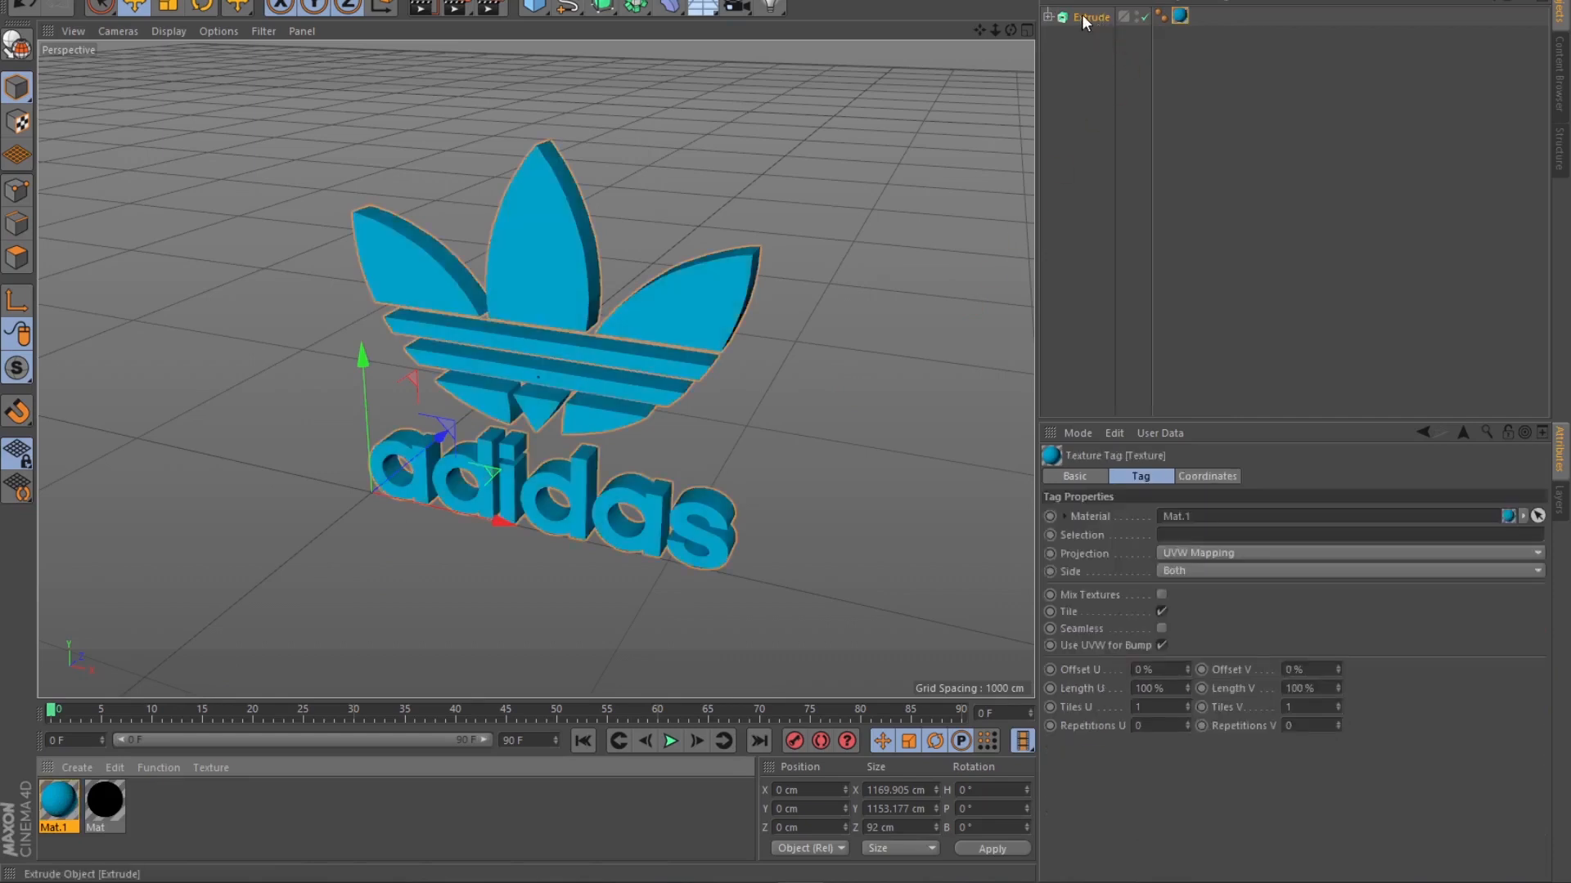
Test-render the blue logo and replace the Extrude object's material with the black material Mat.
click(422, 8)
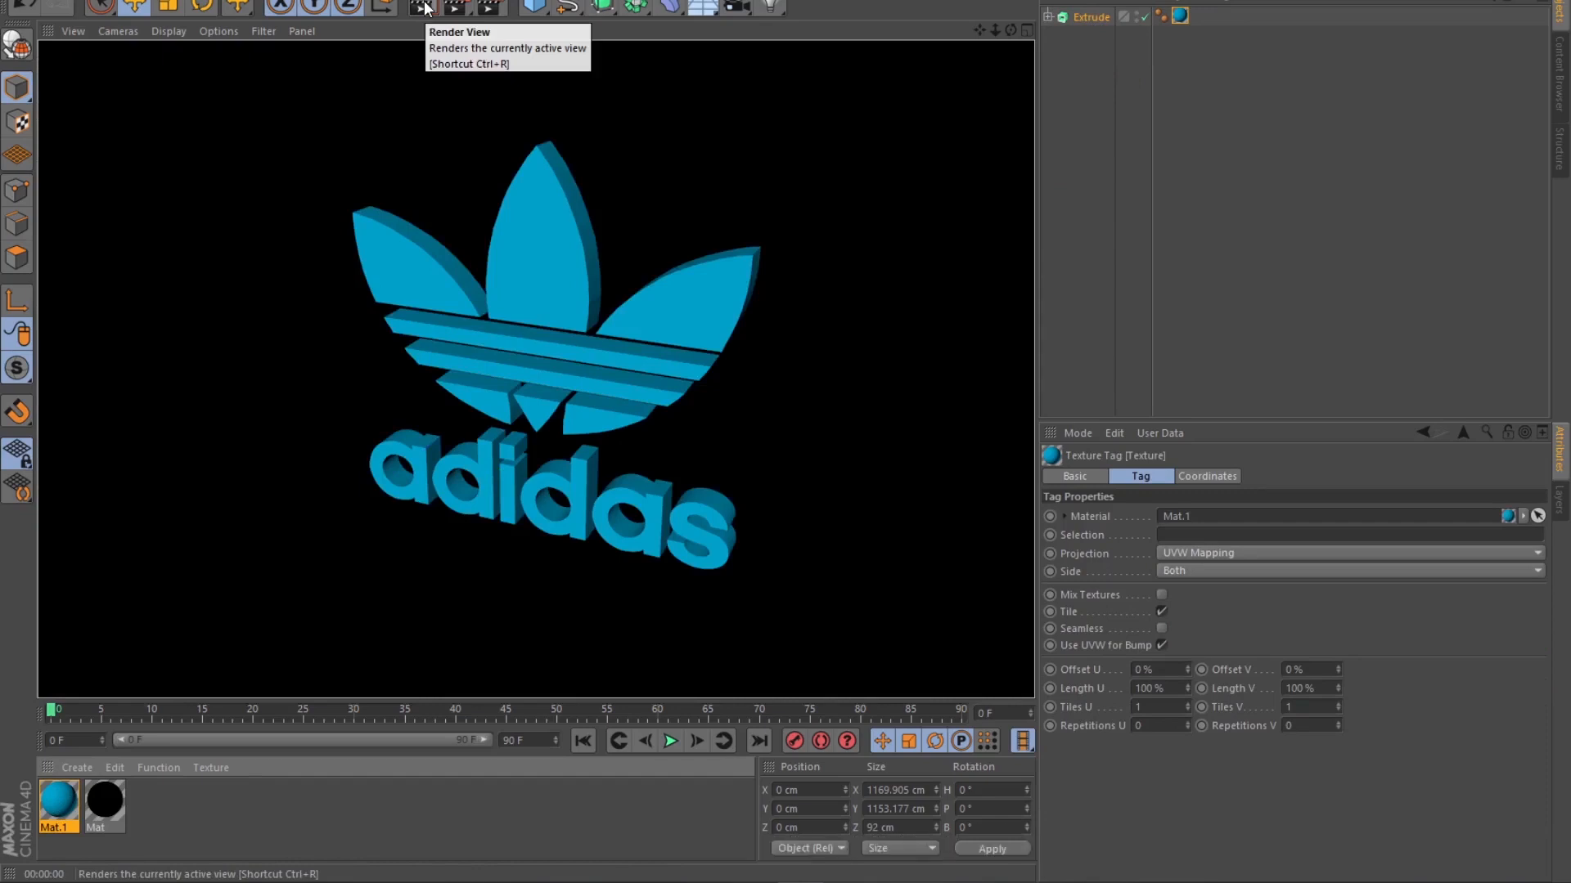
click(792, 122)
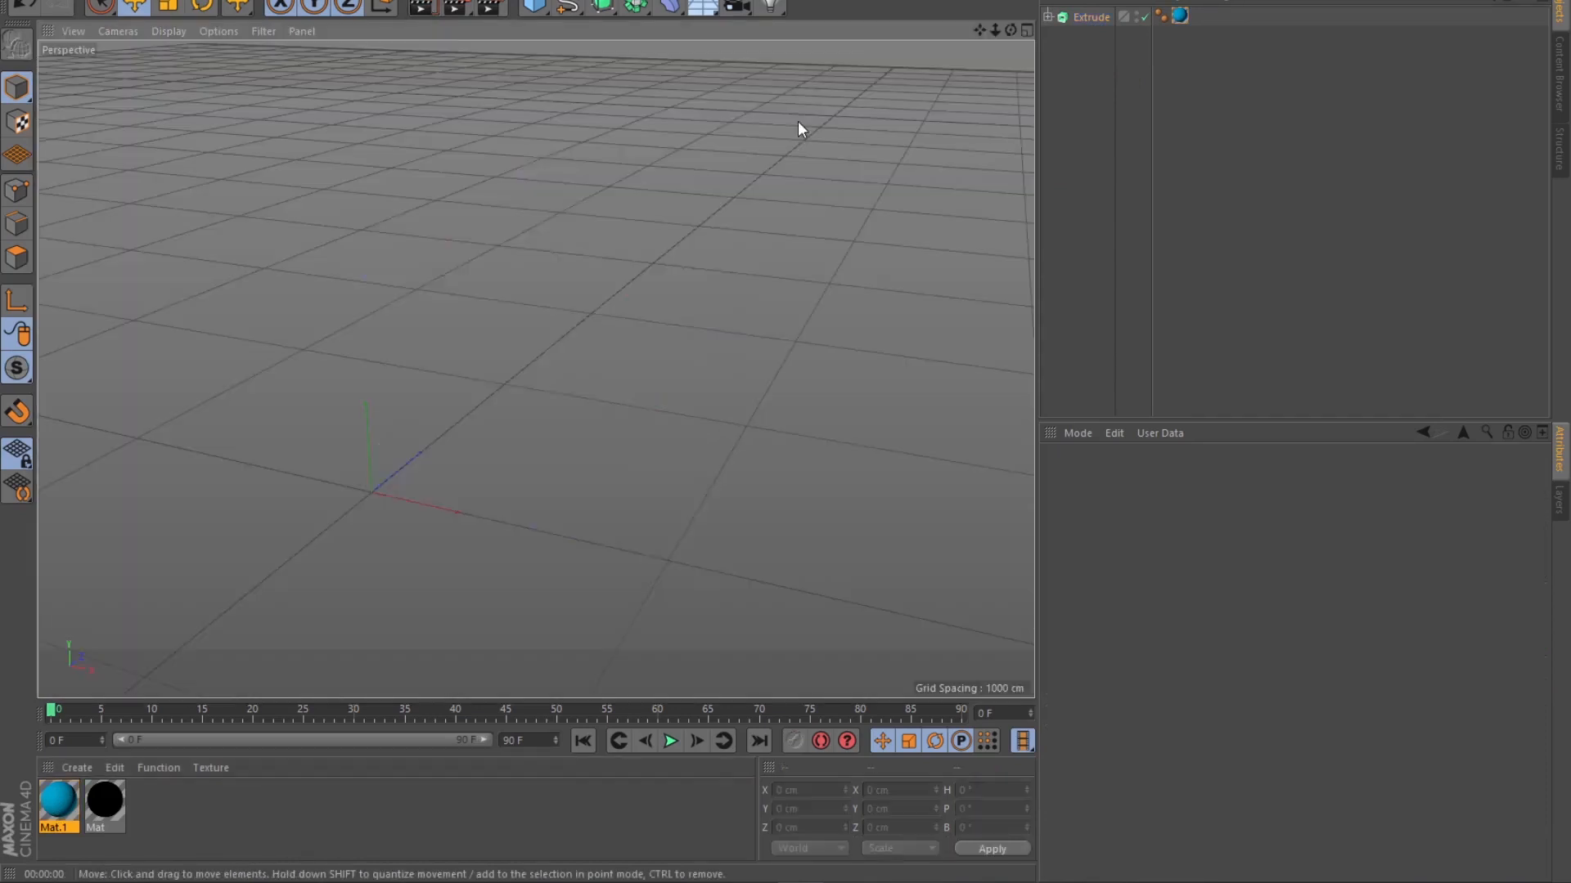
click(110, 807)
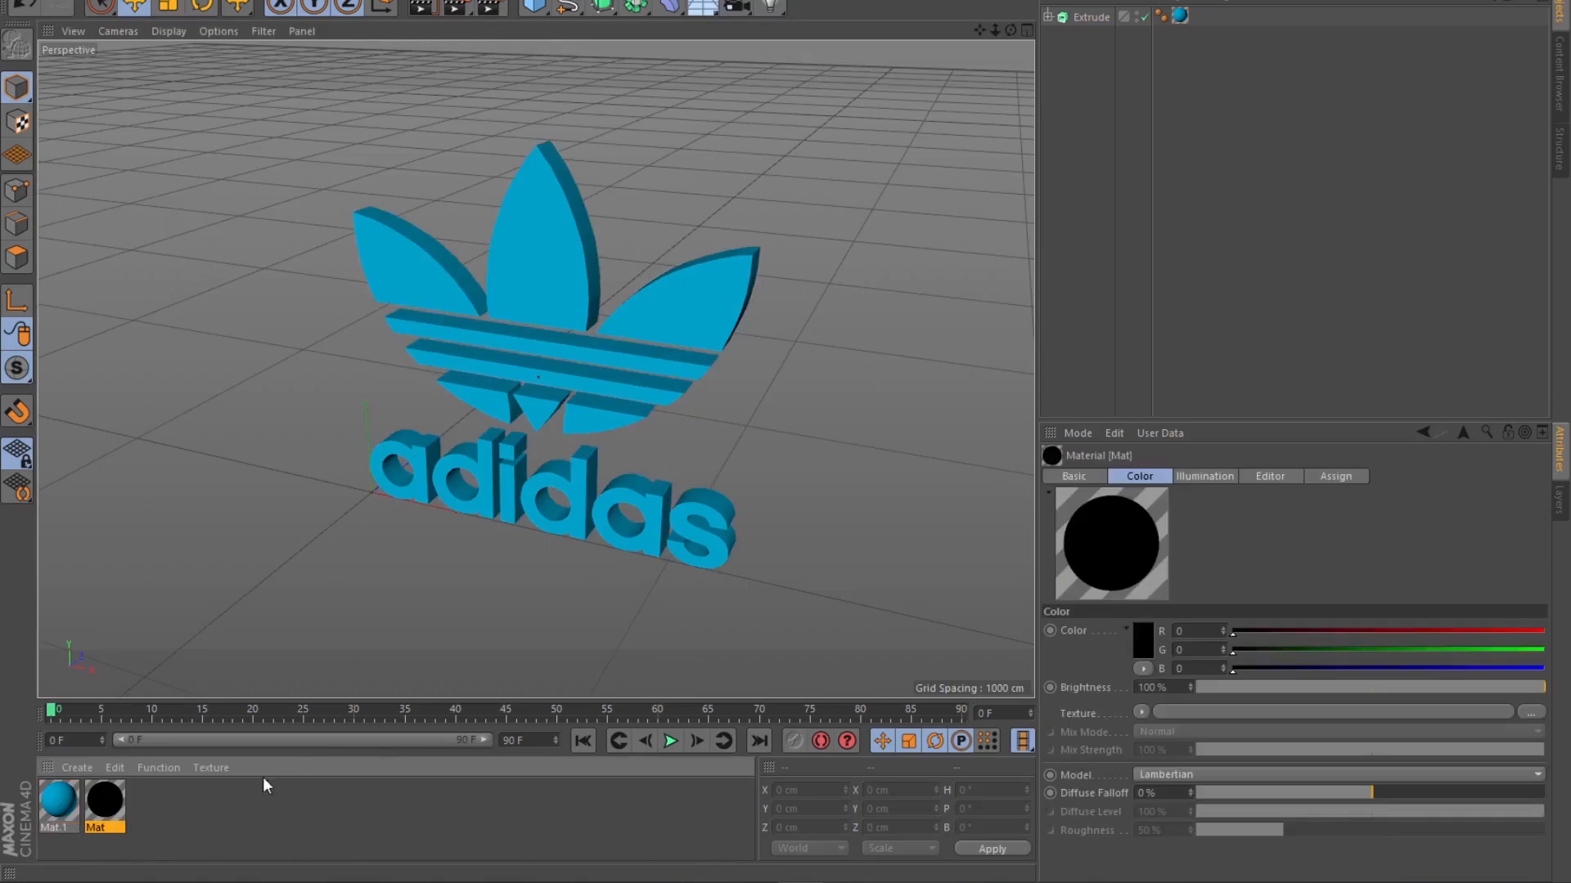
drag(1204, 26, 1179, 16)
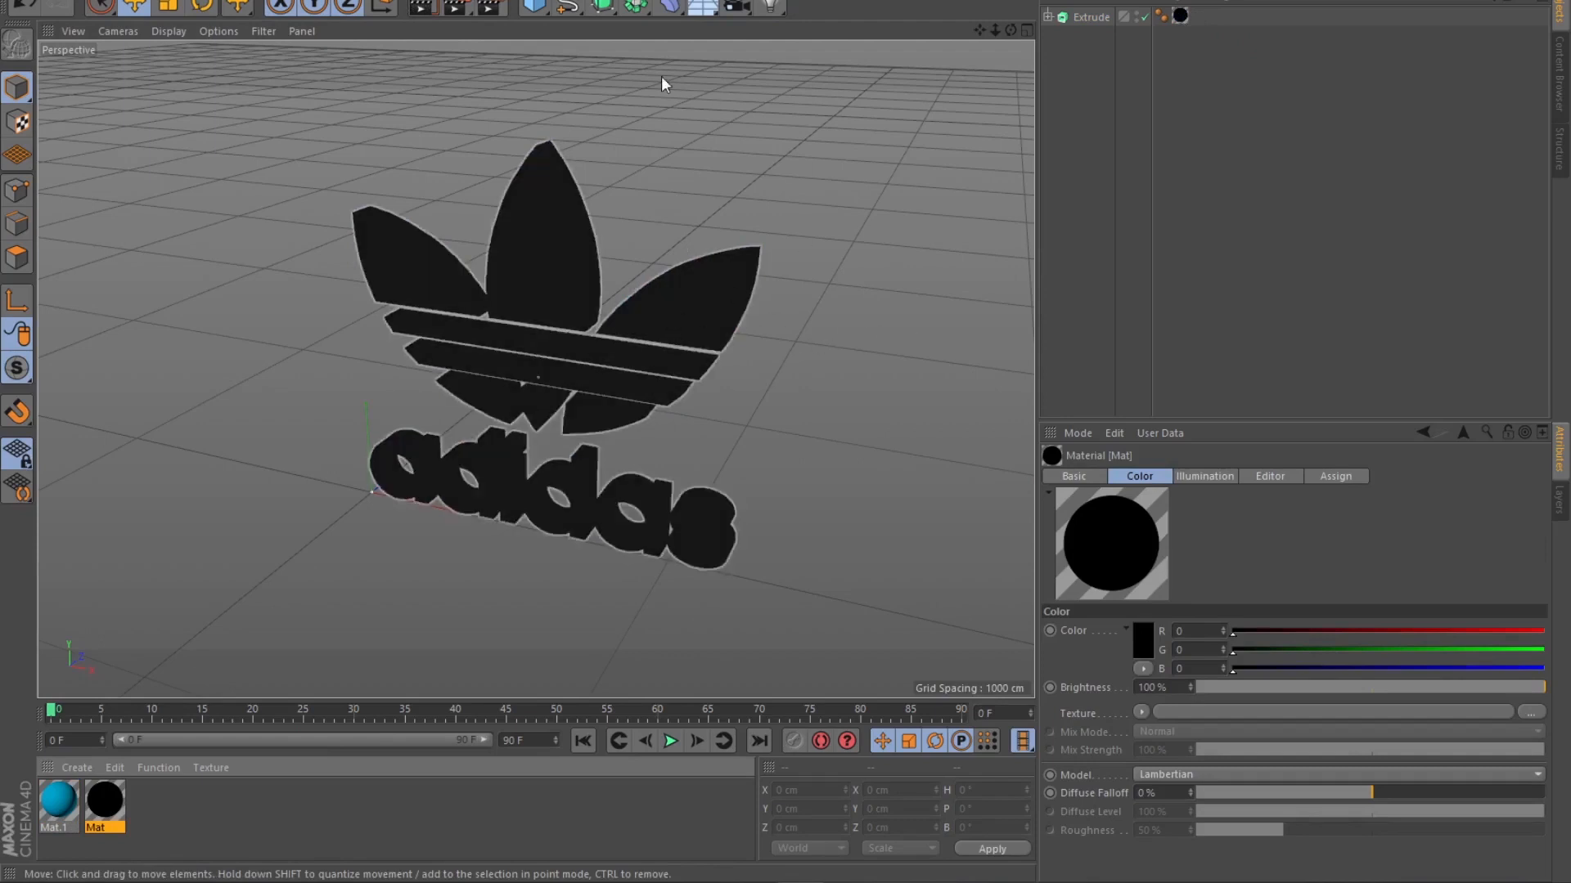
Add a Floor object and move it to about X 133, Y -38, Z 436 cm beneath the logo.
click(702, 9)
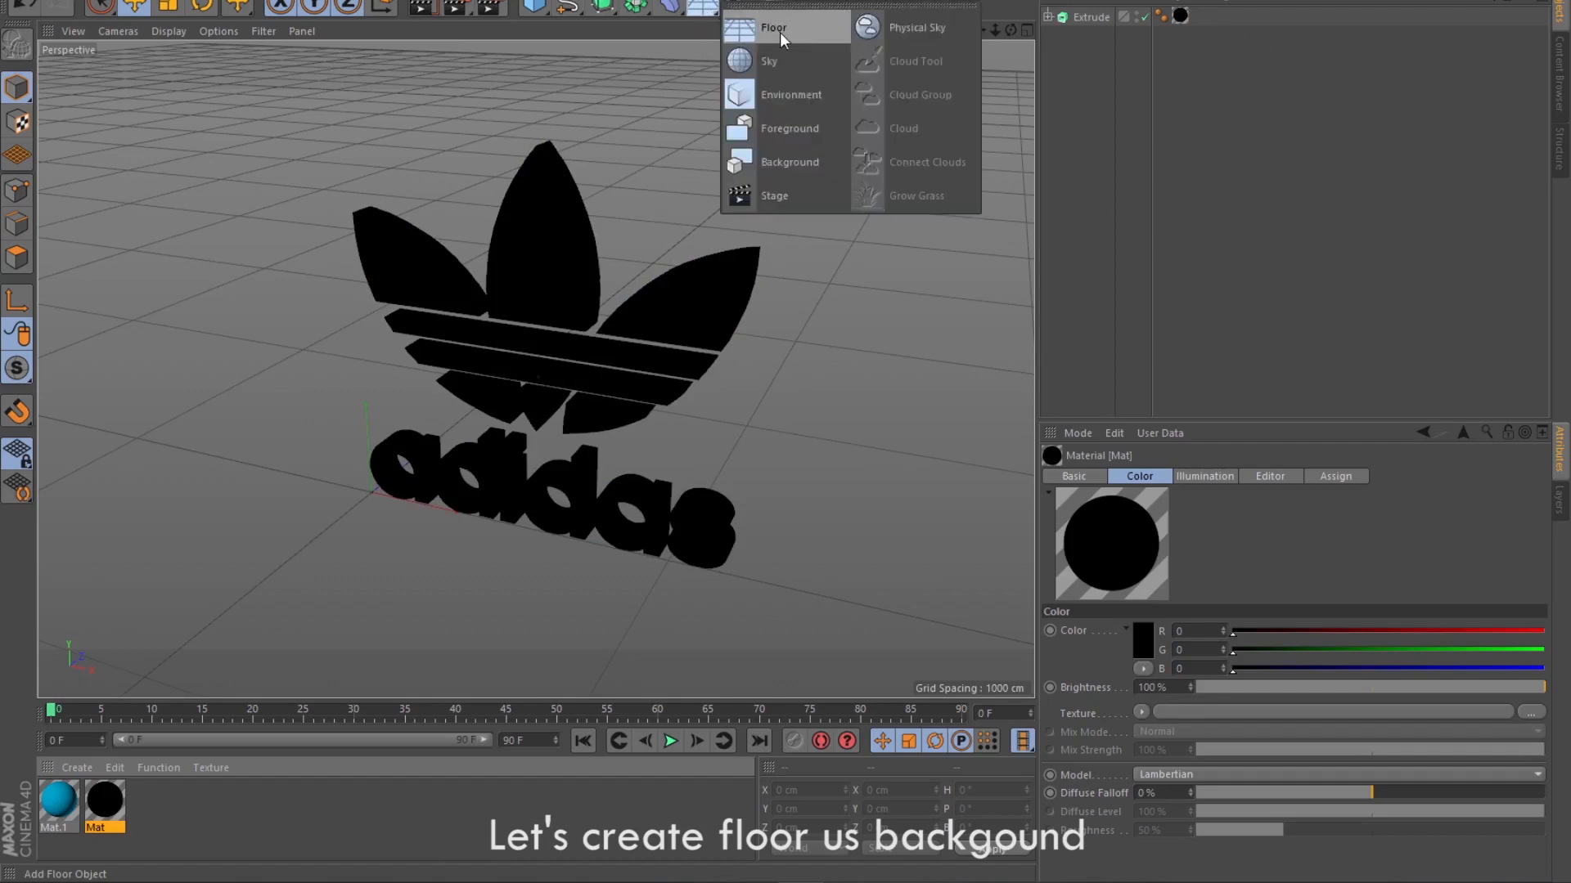
click(787, 27)
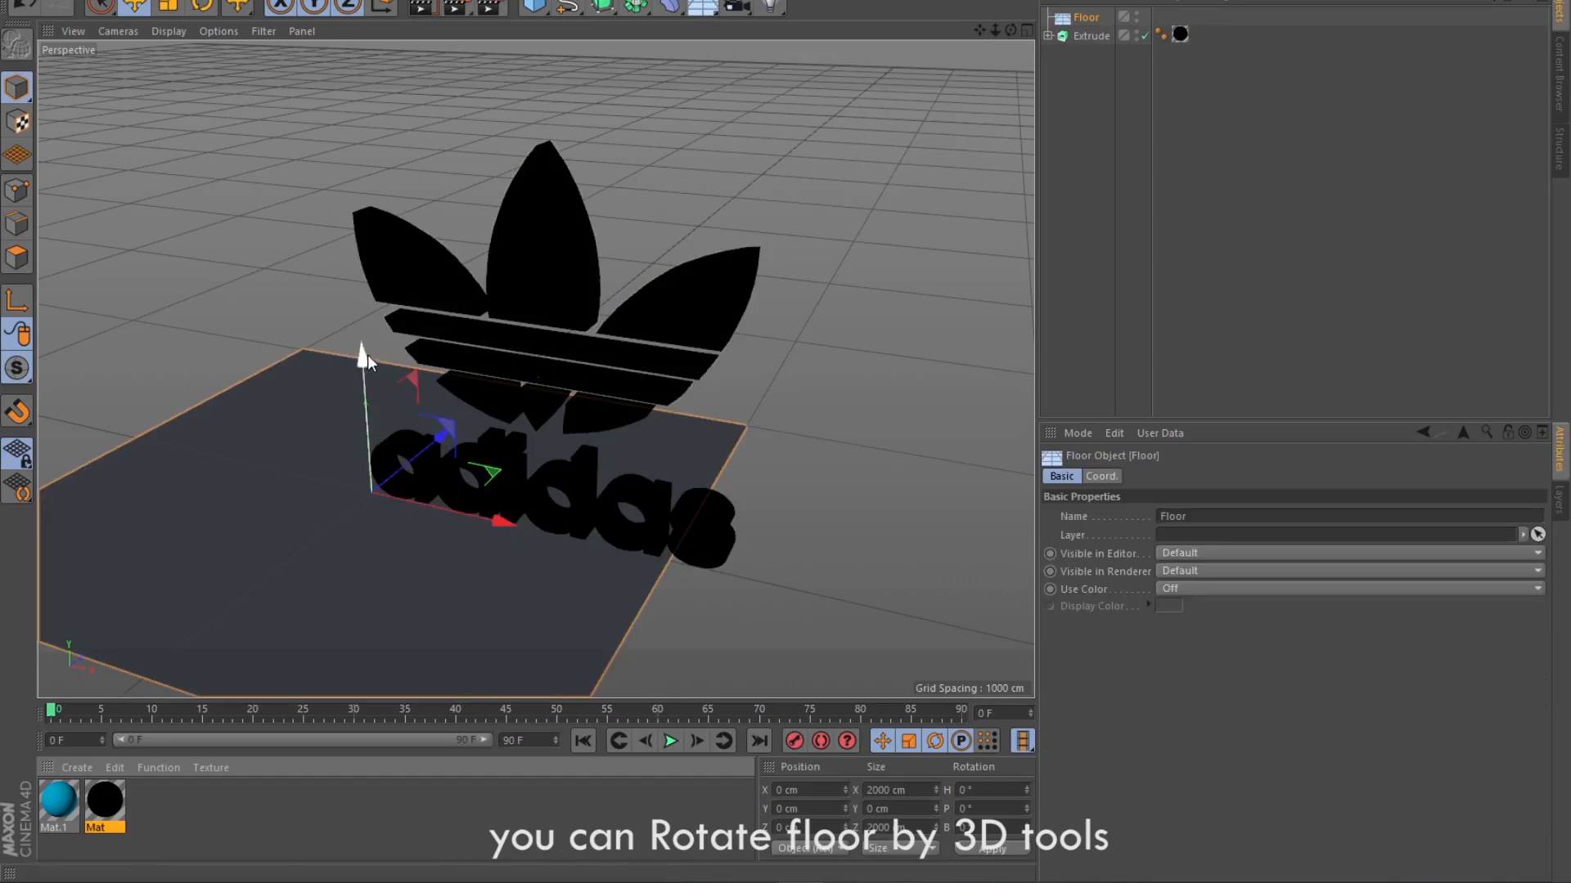
drag(367, 355, 356, 391)
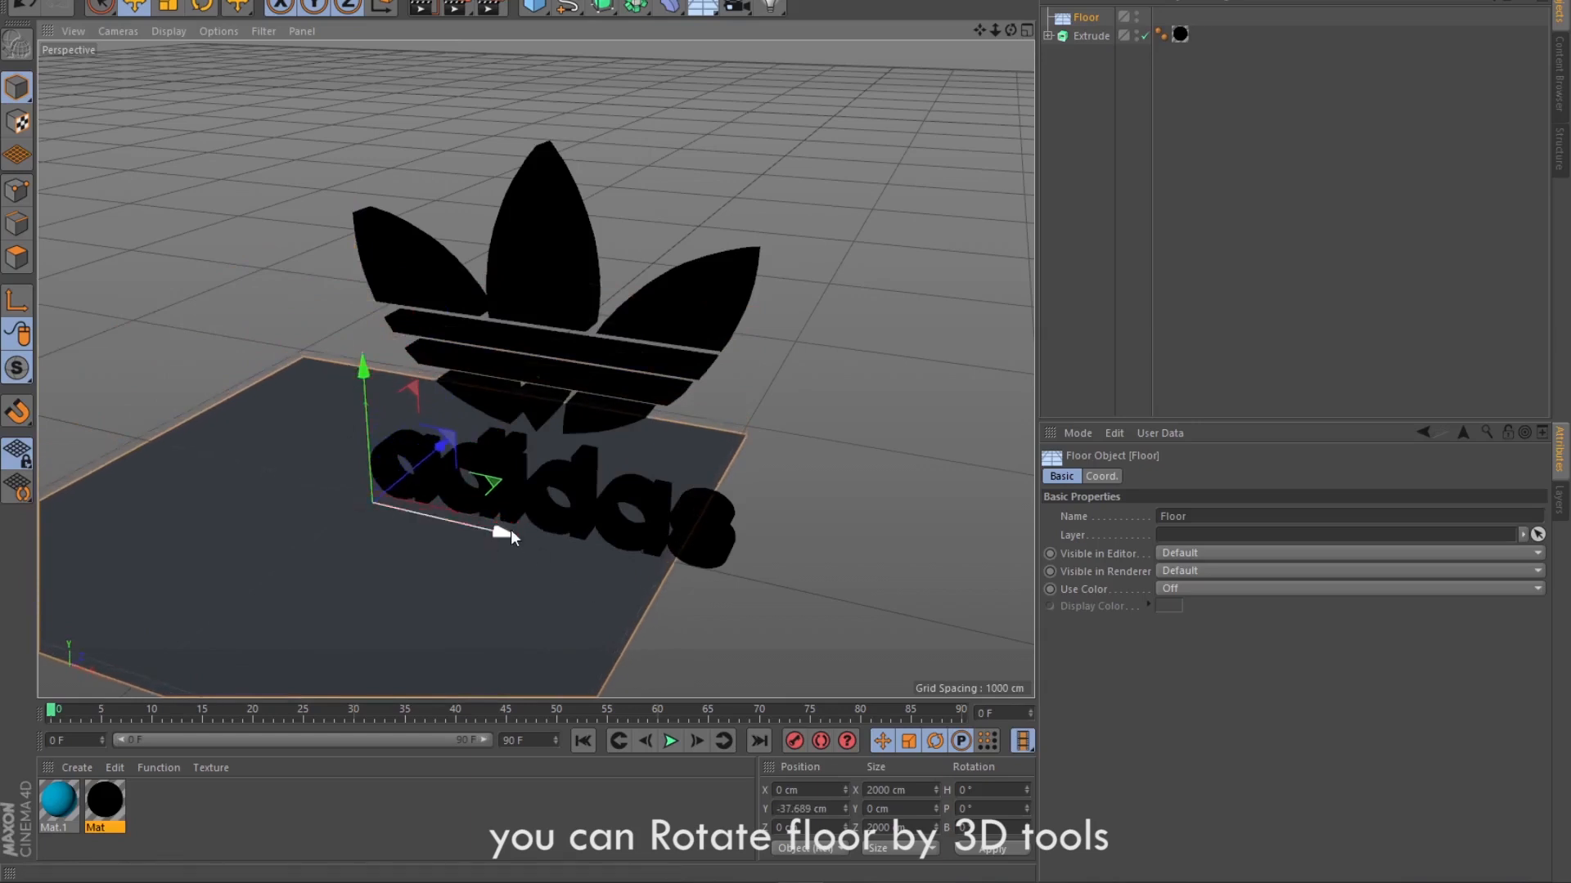
drag(511, 529, 556, 440)
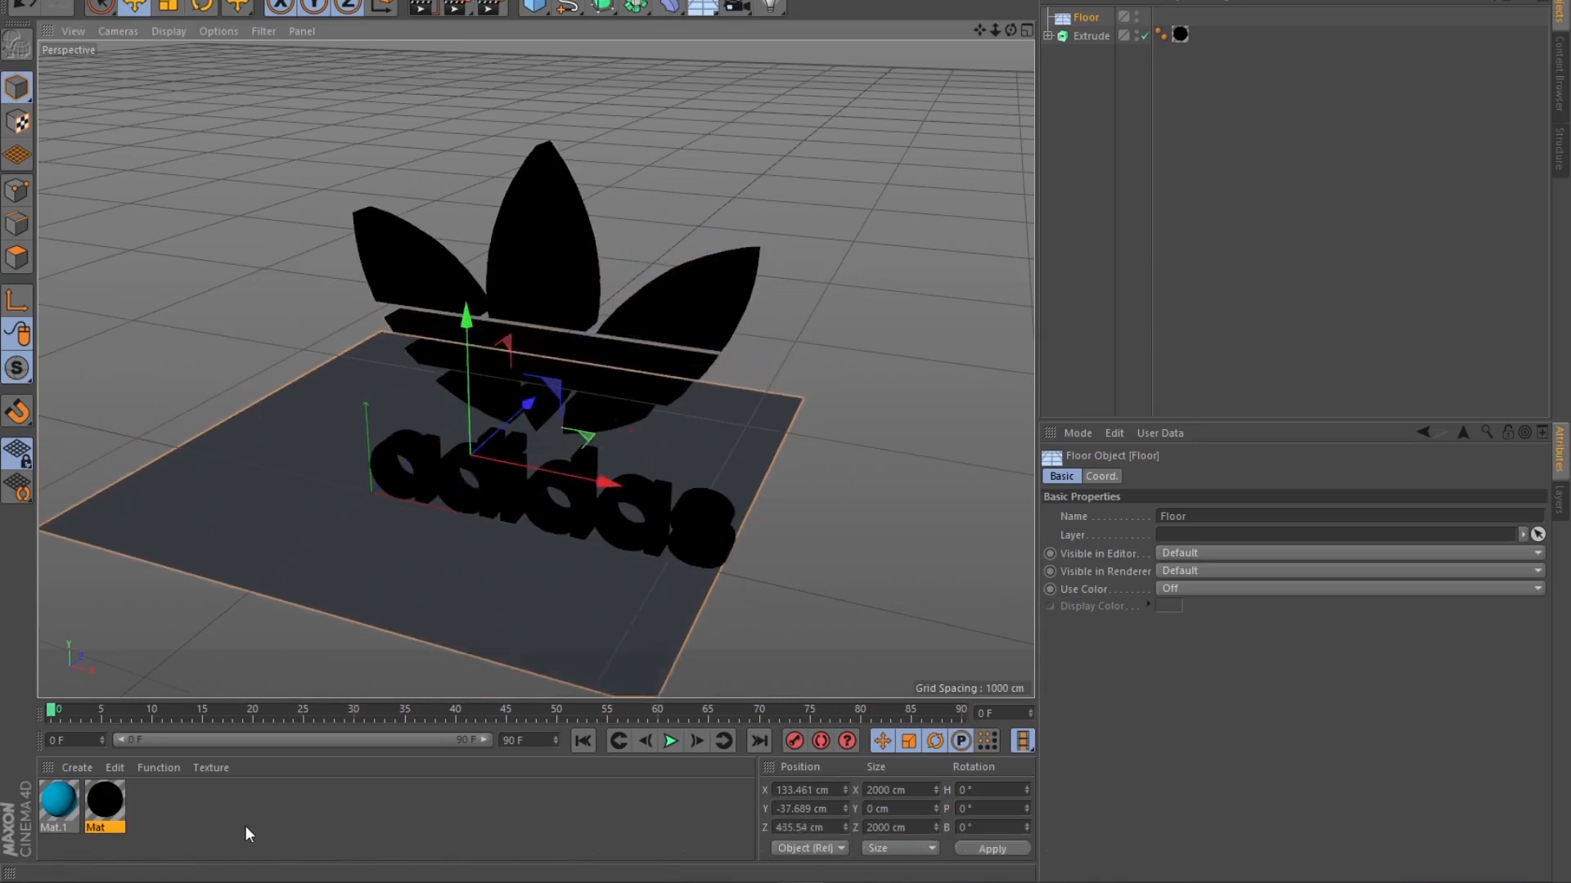
Apply the blue material Mat.1 to the Floor and render the view.
click(57, 806)
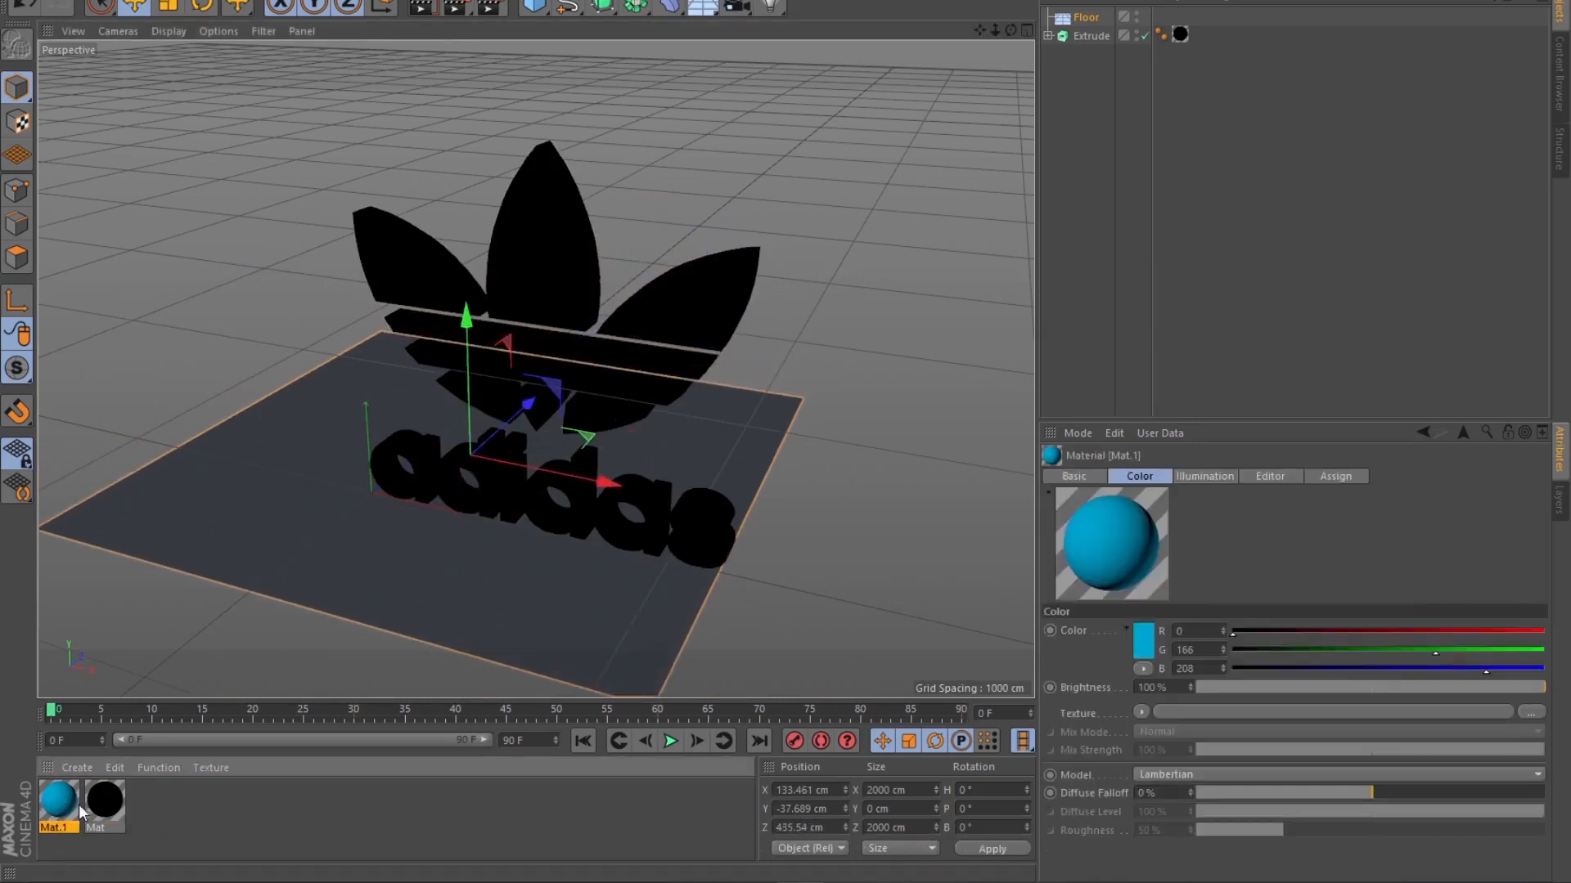
drag(1300, 240, 1088, 18)
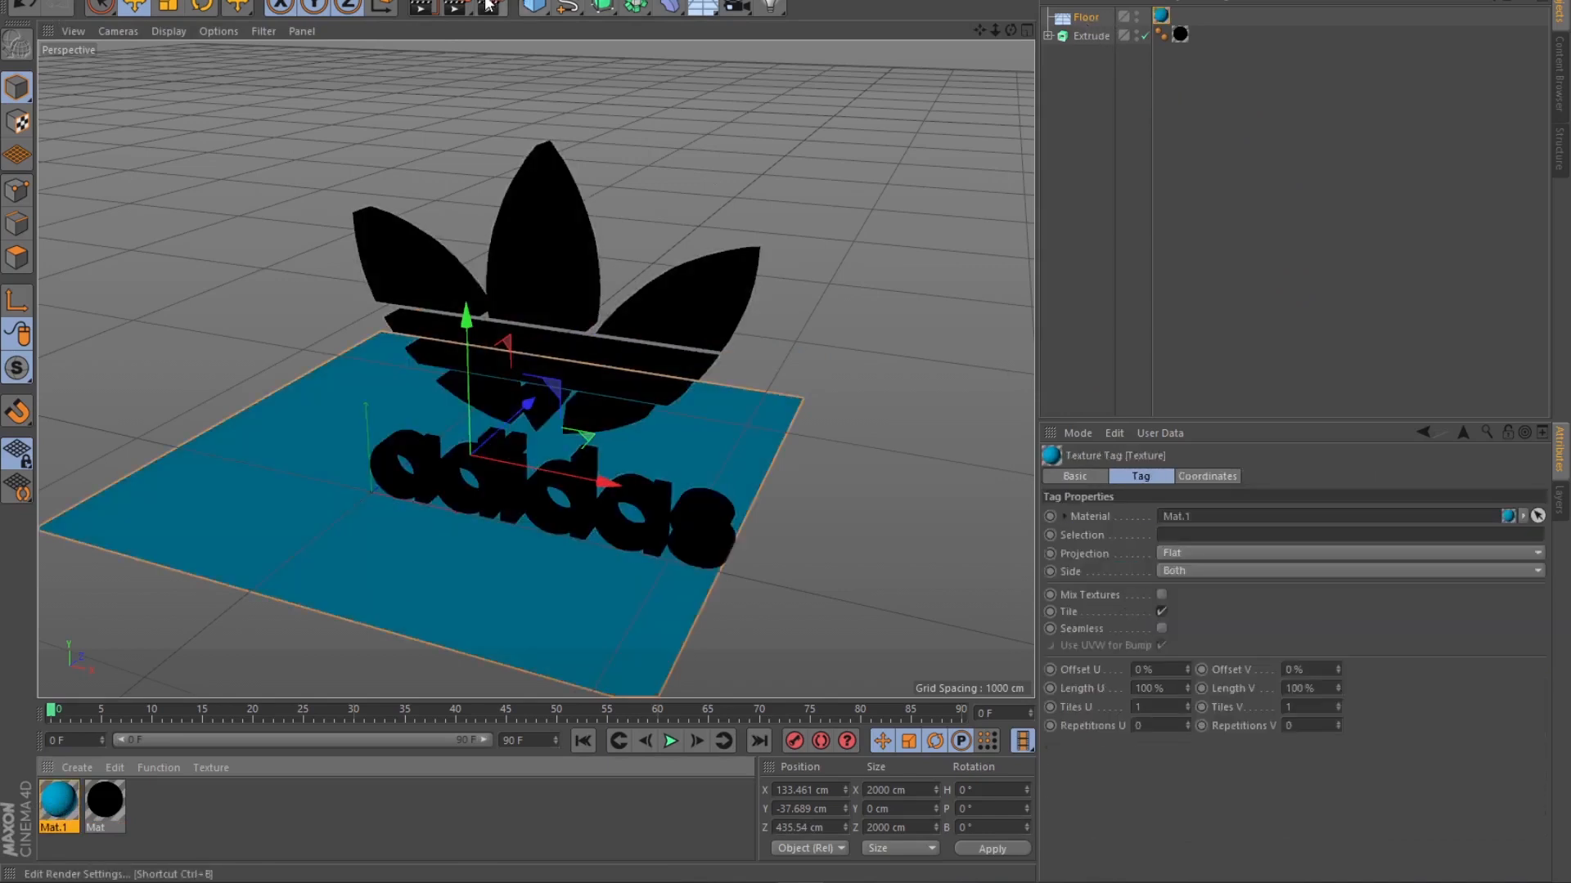
click(423, 8)
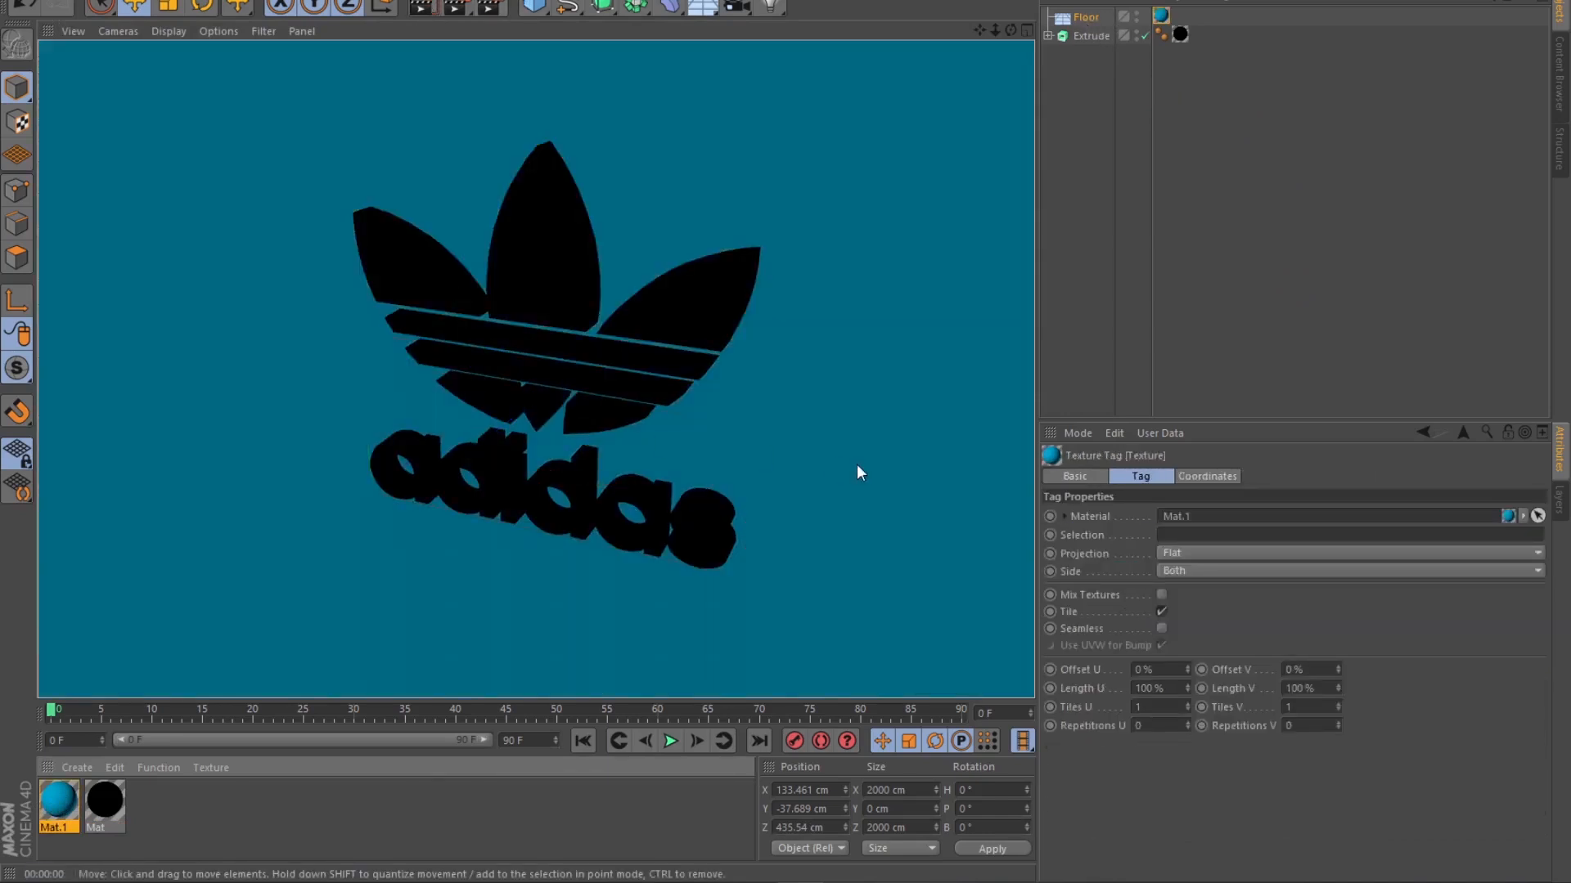
Render the logo and floor from a lower, more frontal camera angle.
mouse_move(1009, 29)
mouse_down()
mouse_move(1043, 18)
mouse_move(1015, 31)
mouse_up()
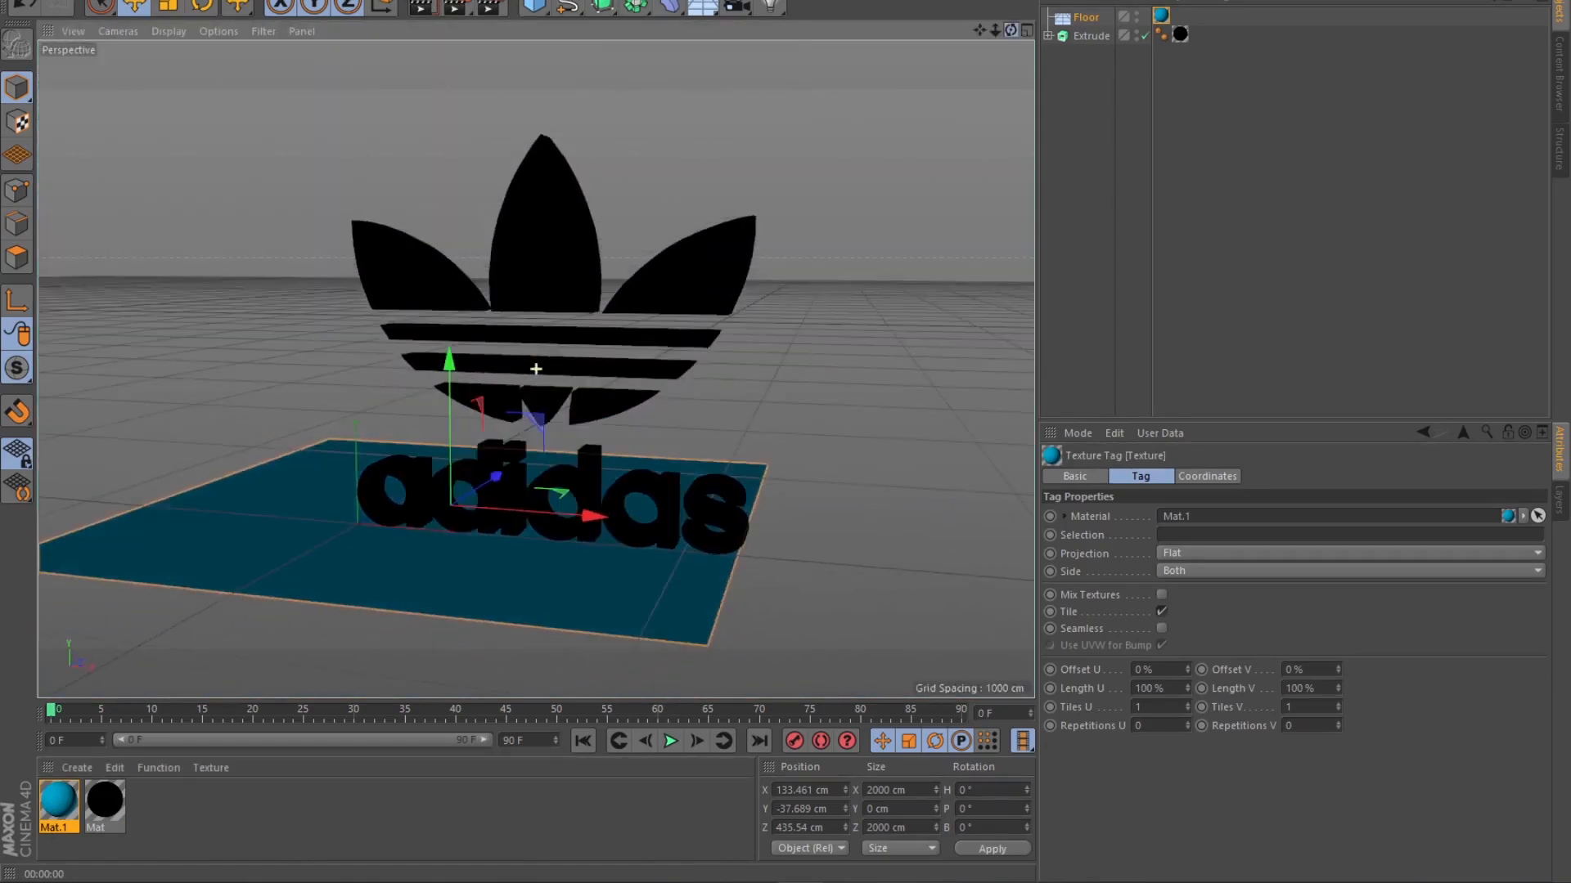
click(421, 7)
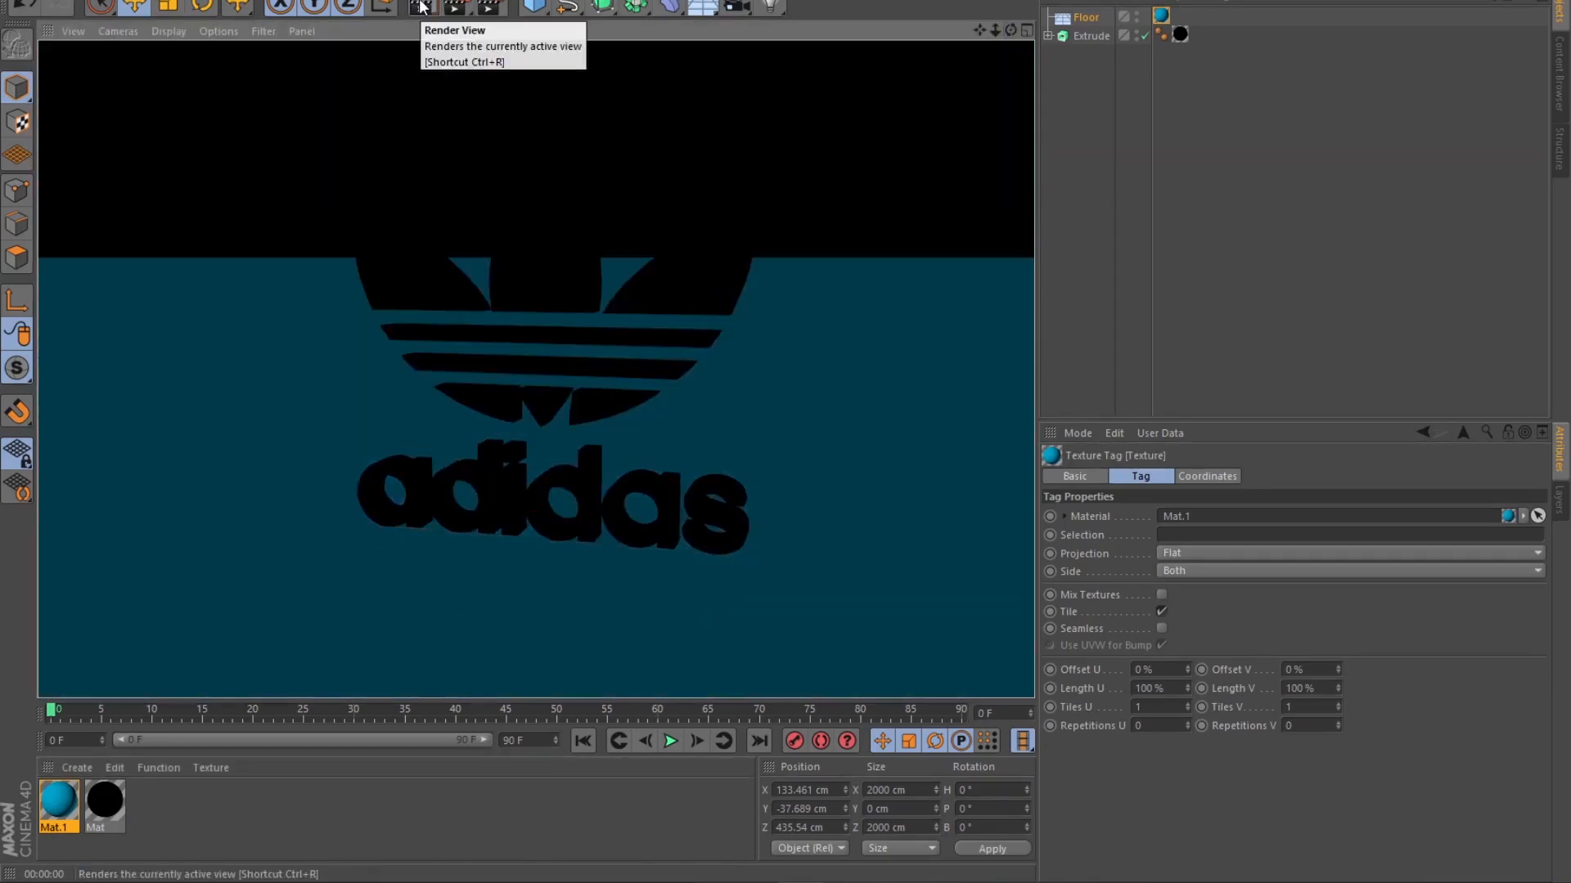
click(764, 150)
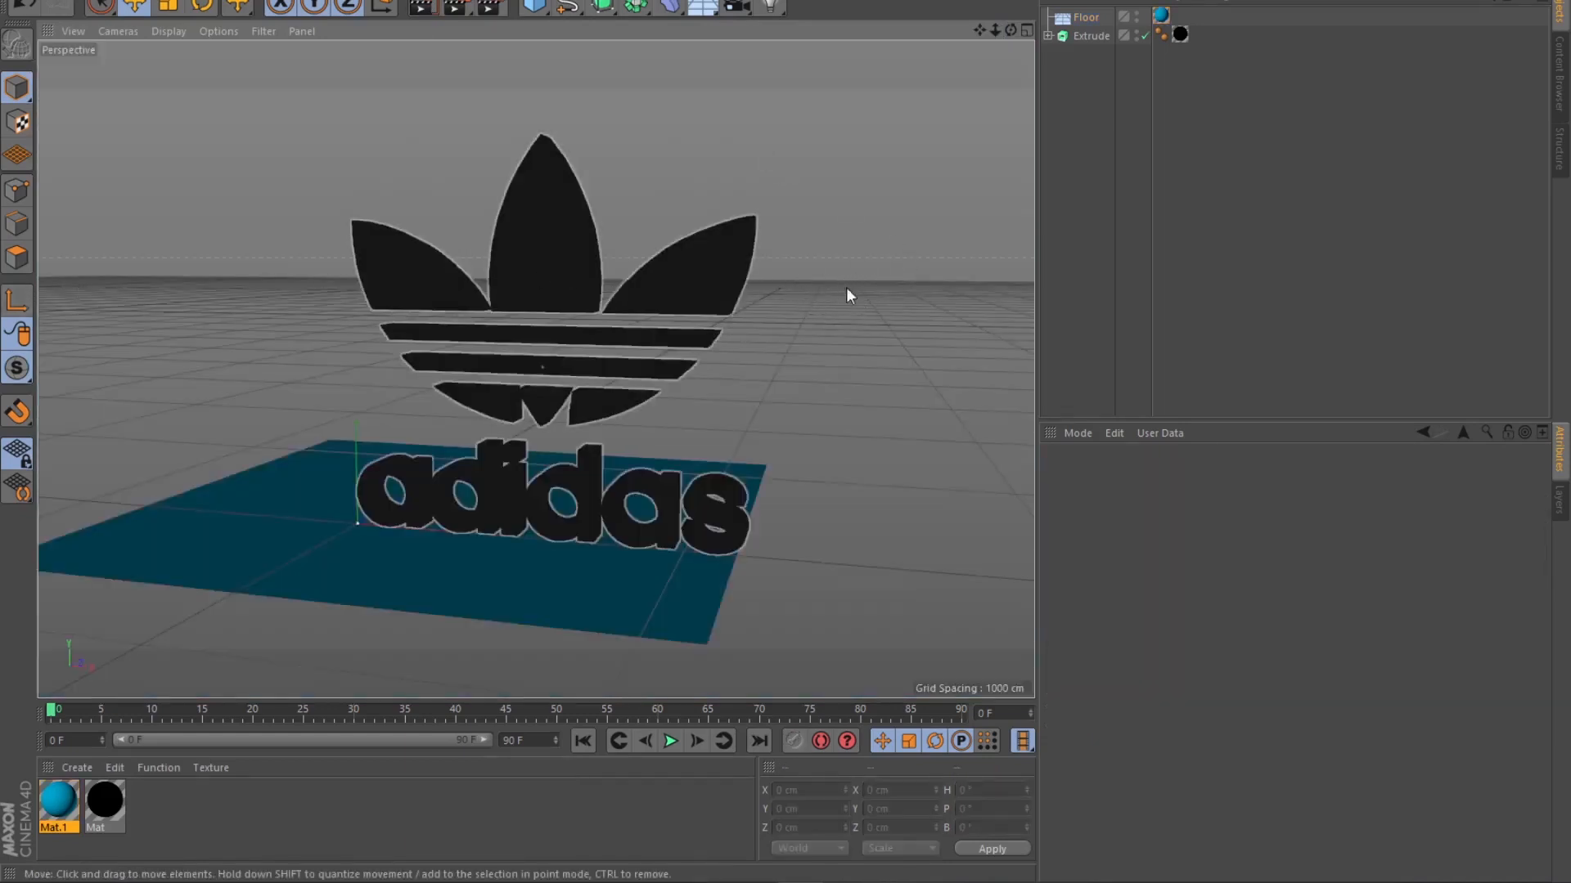
Rotate the Extrude logo to about H 6.5°, P -14.6°, B -1.5° above the floor.
drag(1010, 29, 1011, 155)
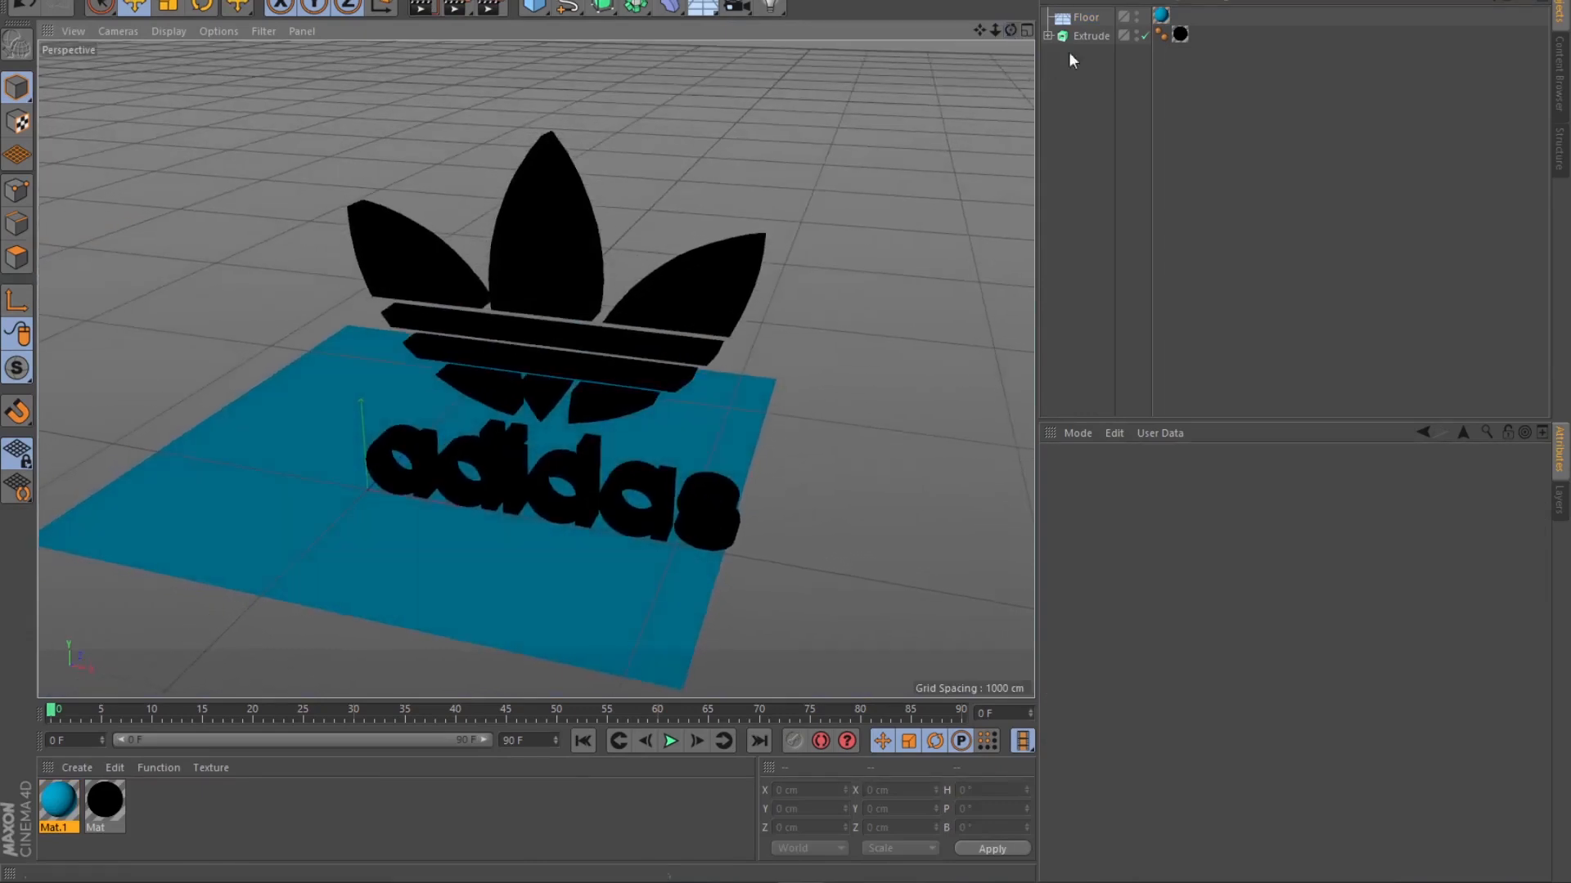
click(1085, 36)
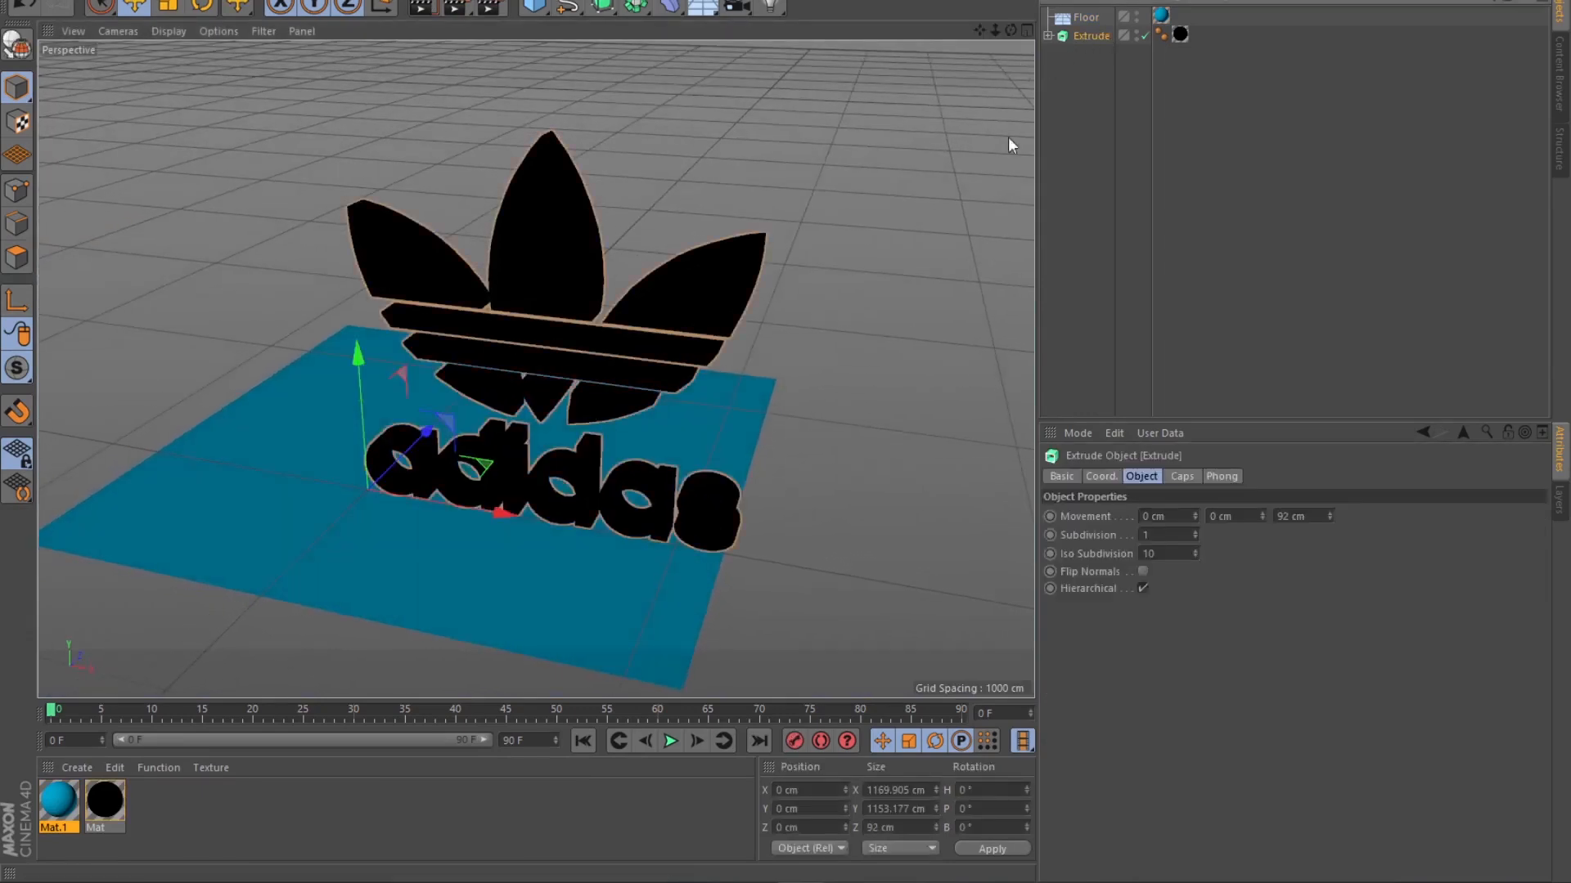
click(202, 8)
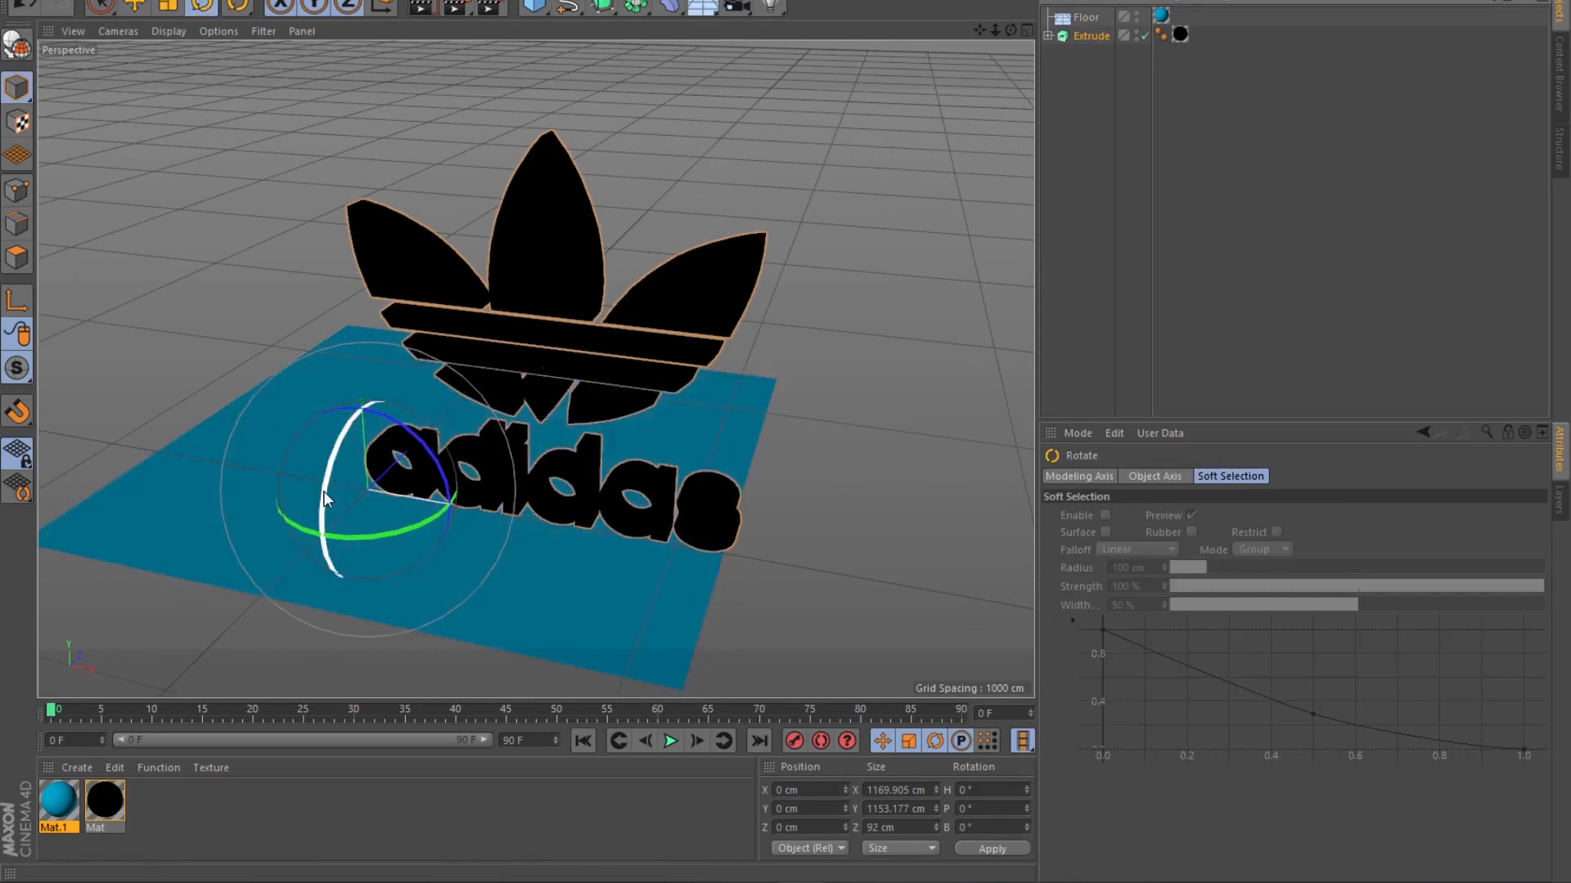
mouse_move(325, 499)
mouse_down()
mouse_move(327, 454)
mouse_move(335, 517)
mouse_move(380, 512)
mouse_move(343, 518)
mouse_up()
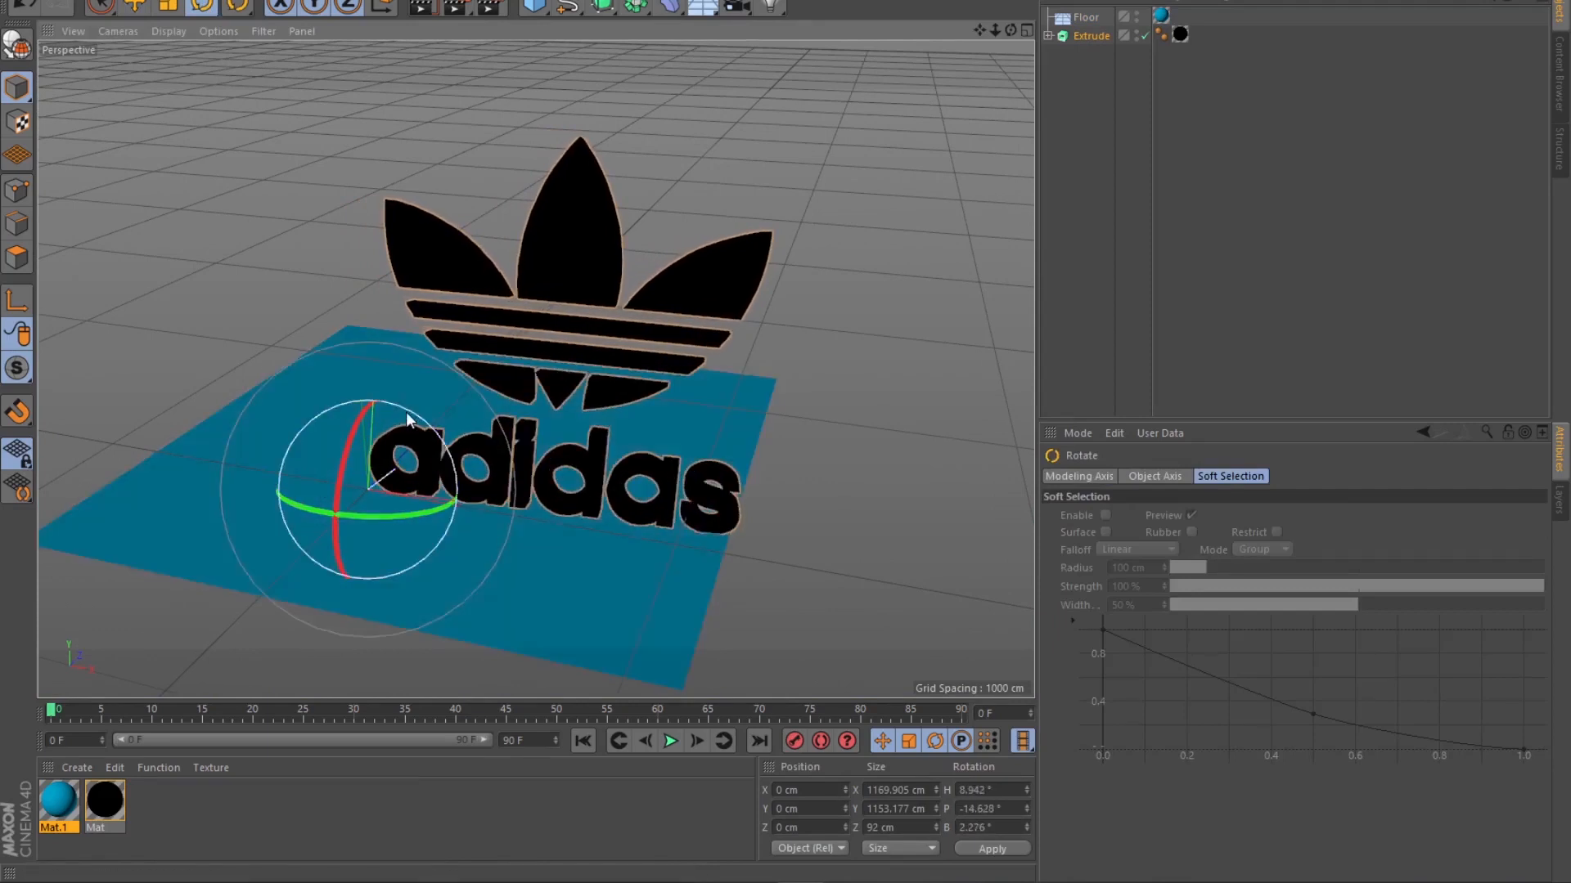
drag(401, 406, 395, 407)
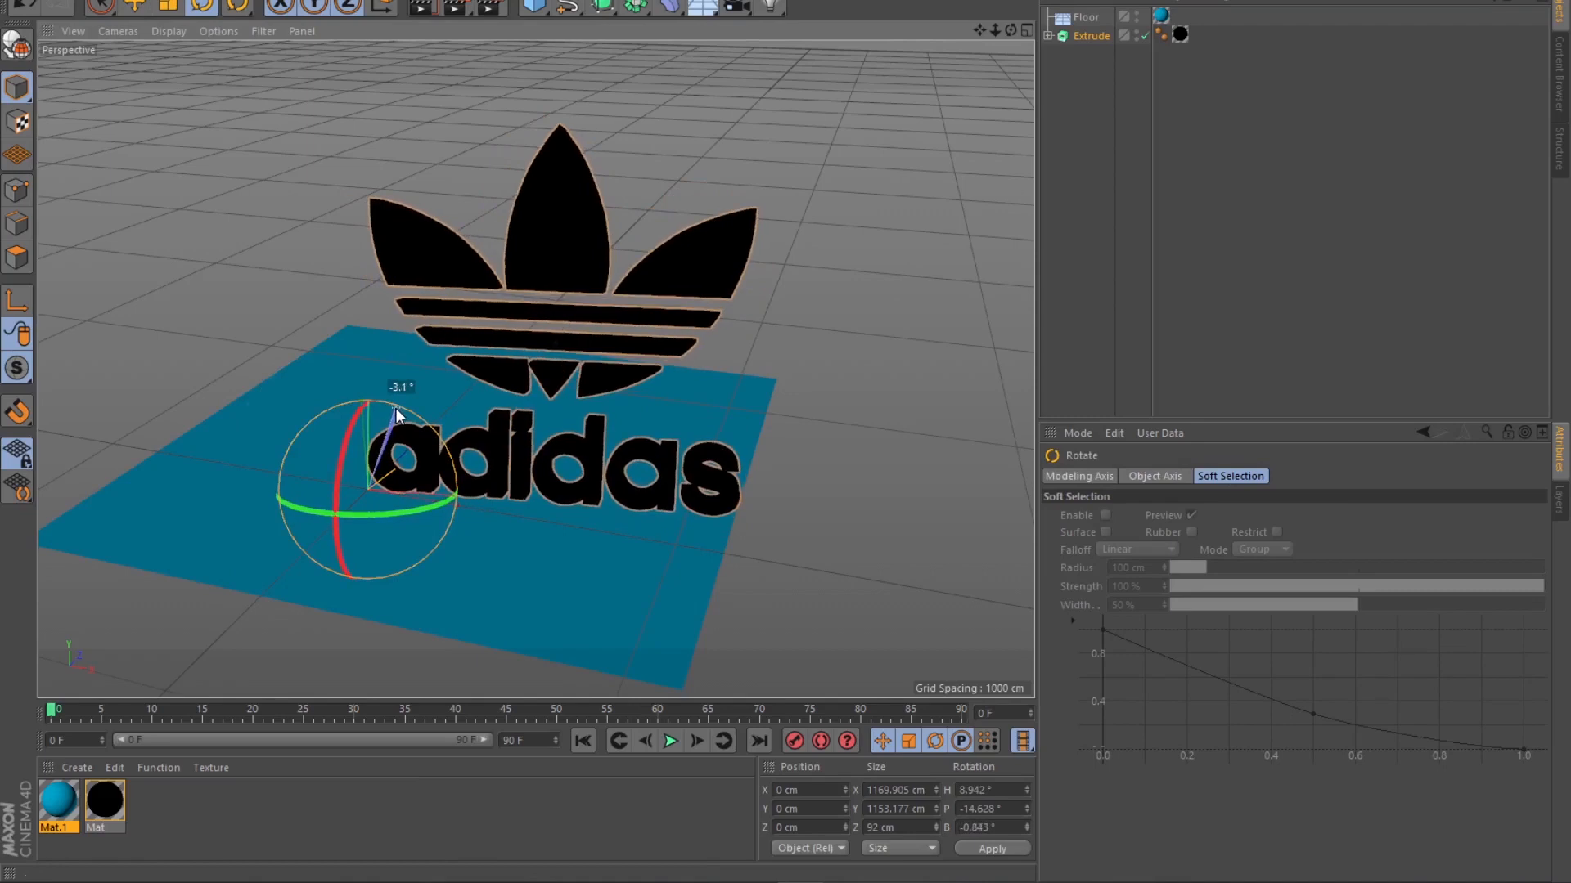
mouse_move(365, 517)
mouse_down()
mouse_move(396, 510)
mouse_move(317, 507)
mouse_move(379, 497)
mouse_move(365, 502)
mouse_up()
Switch to Live Selection and render the rotated logo against the blue floor.
click(99, 7)
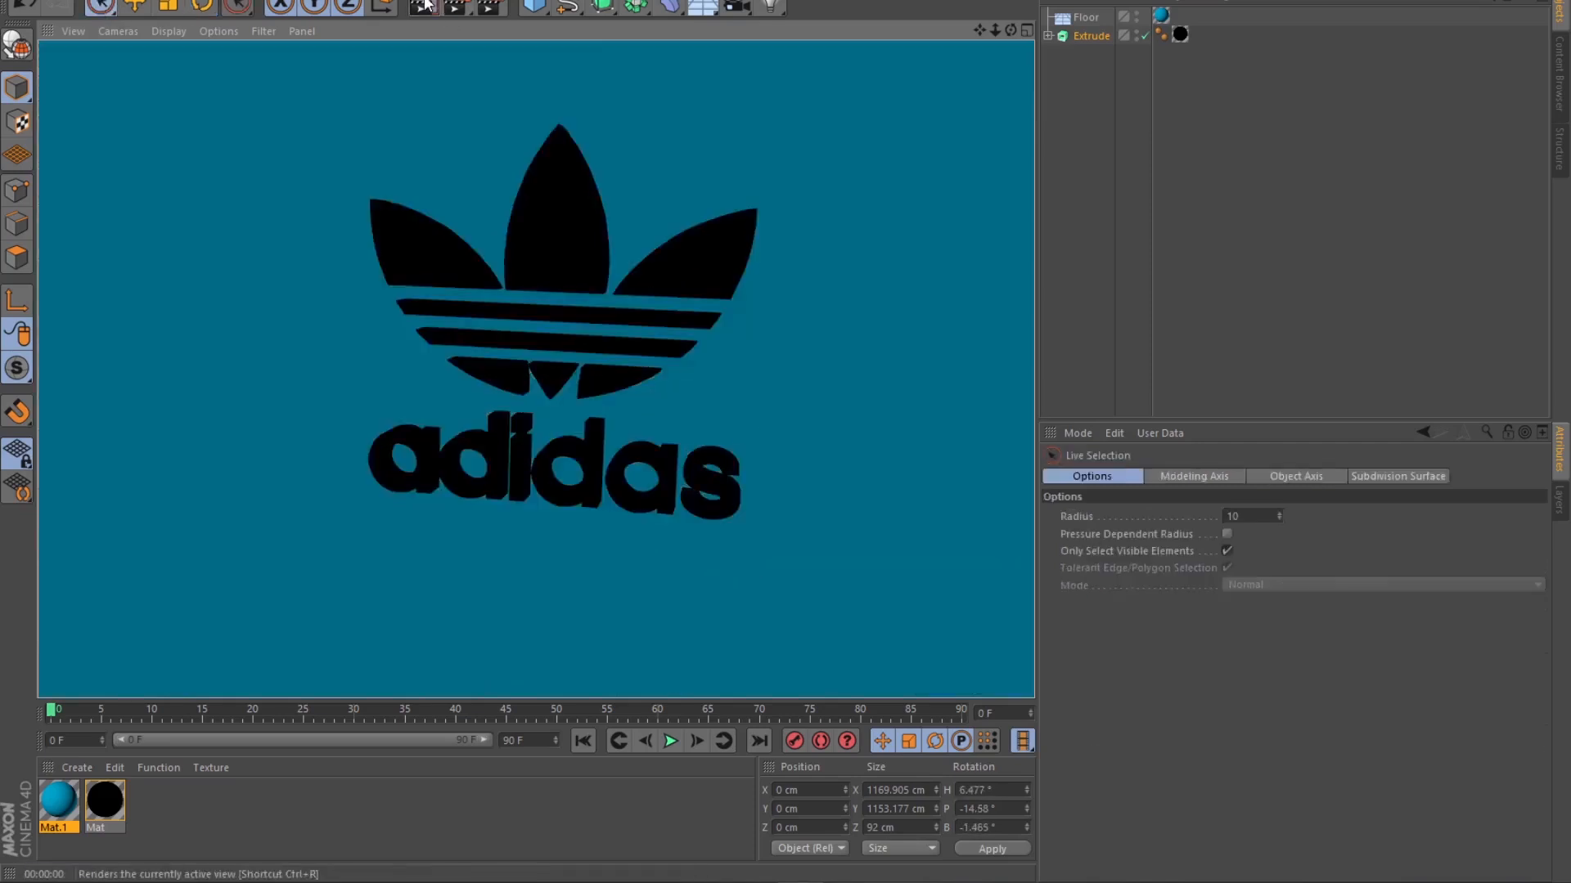
click(423, 7)
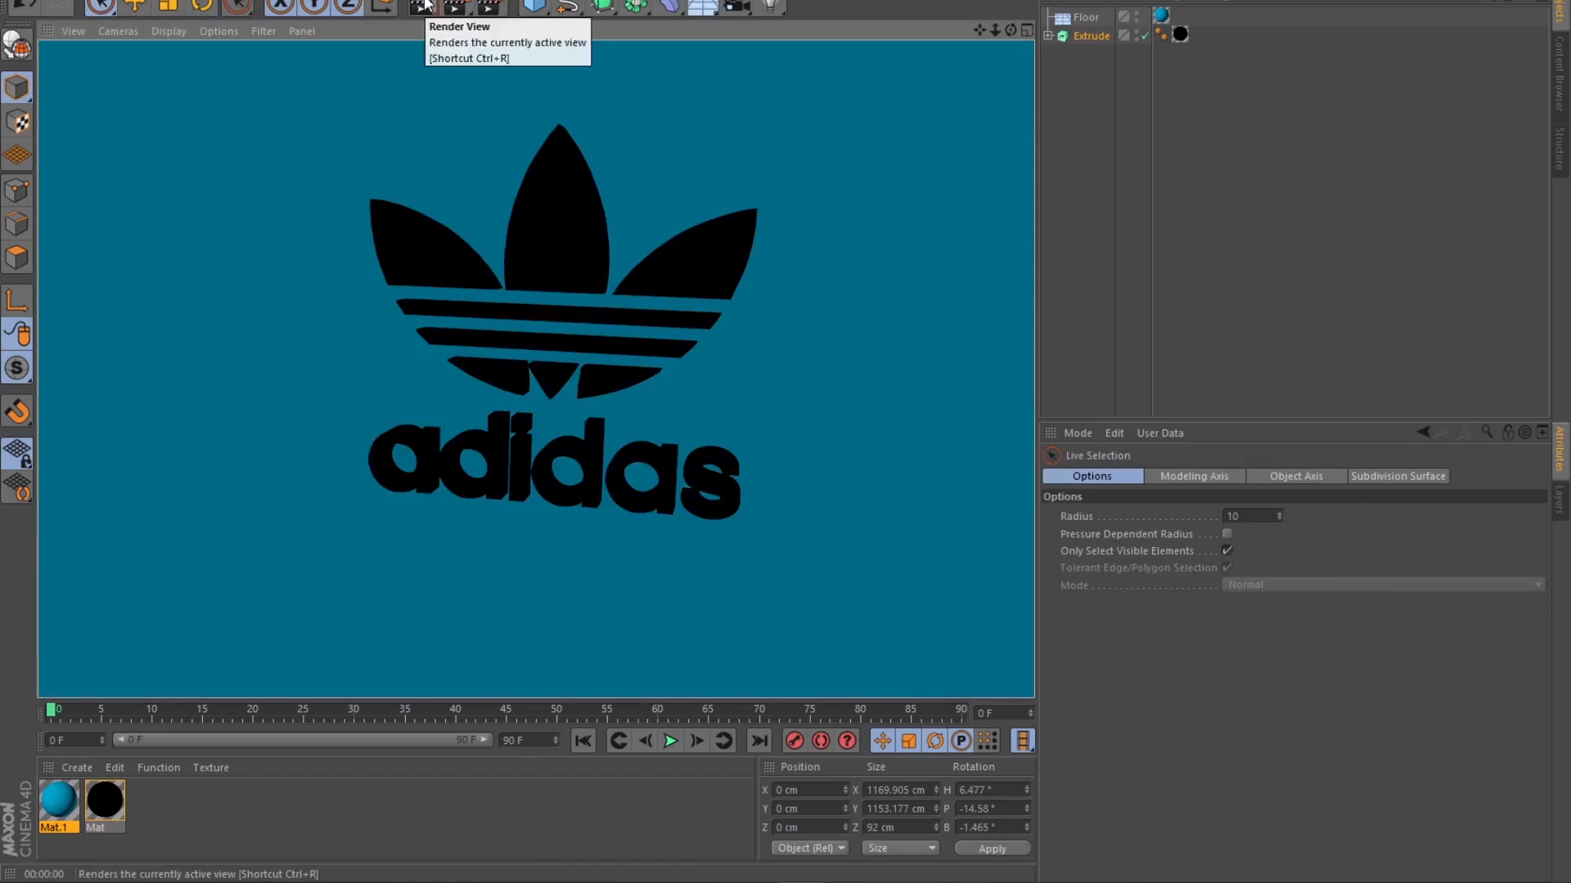
click(1098, 96)
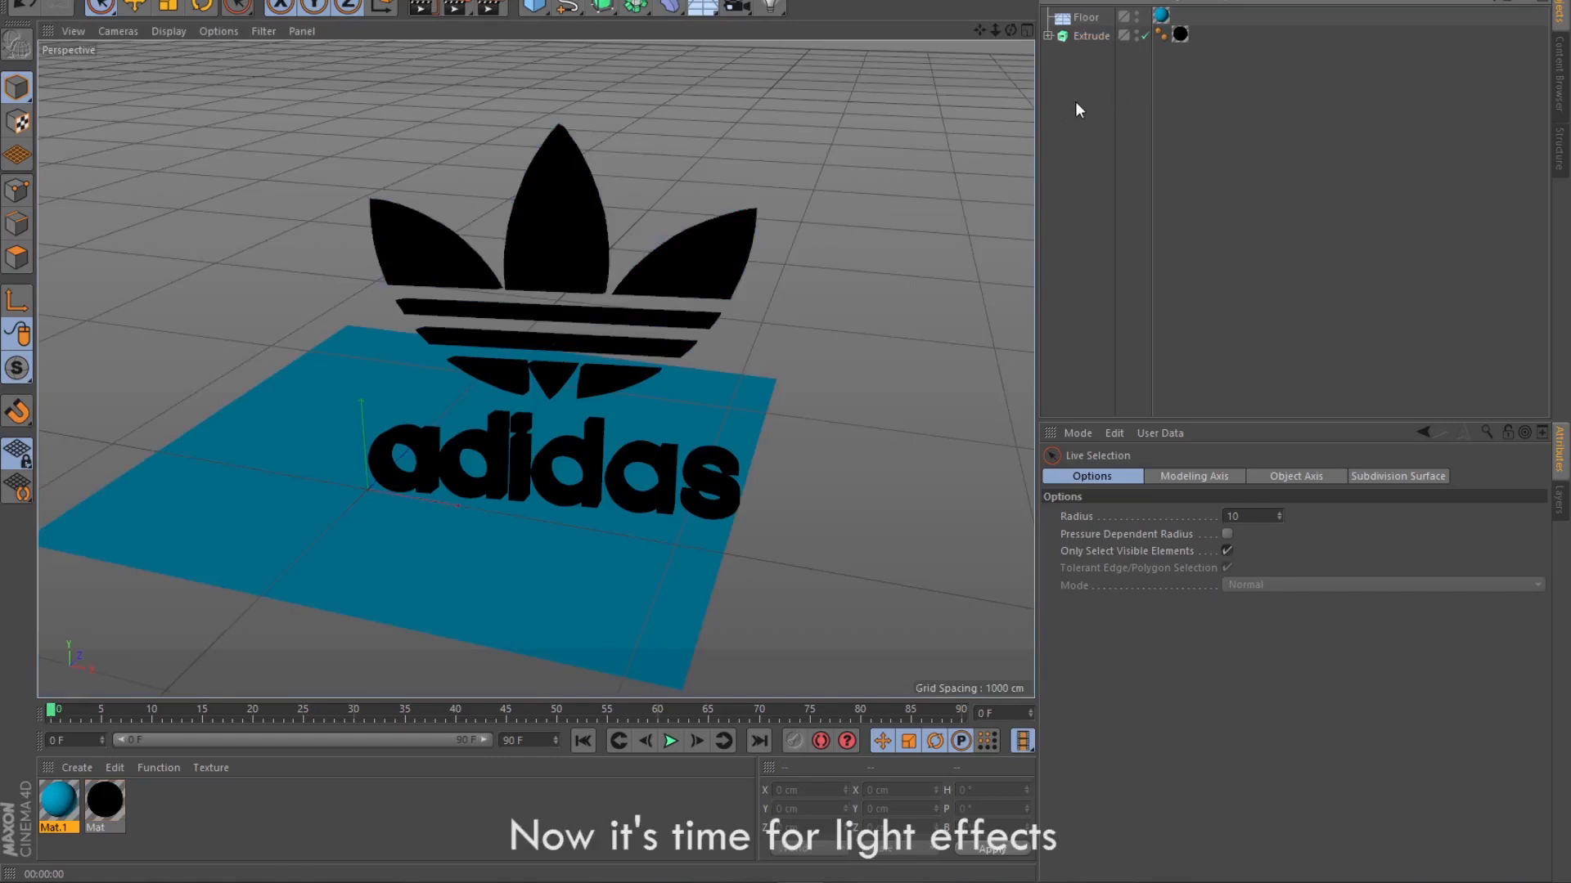
Add an Omni light, move it to about X 720, Y 823, Z -476 cm, and test-render the view.
click(770, 6)
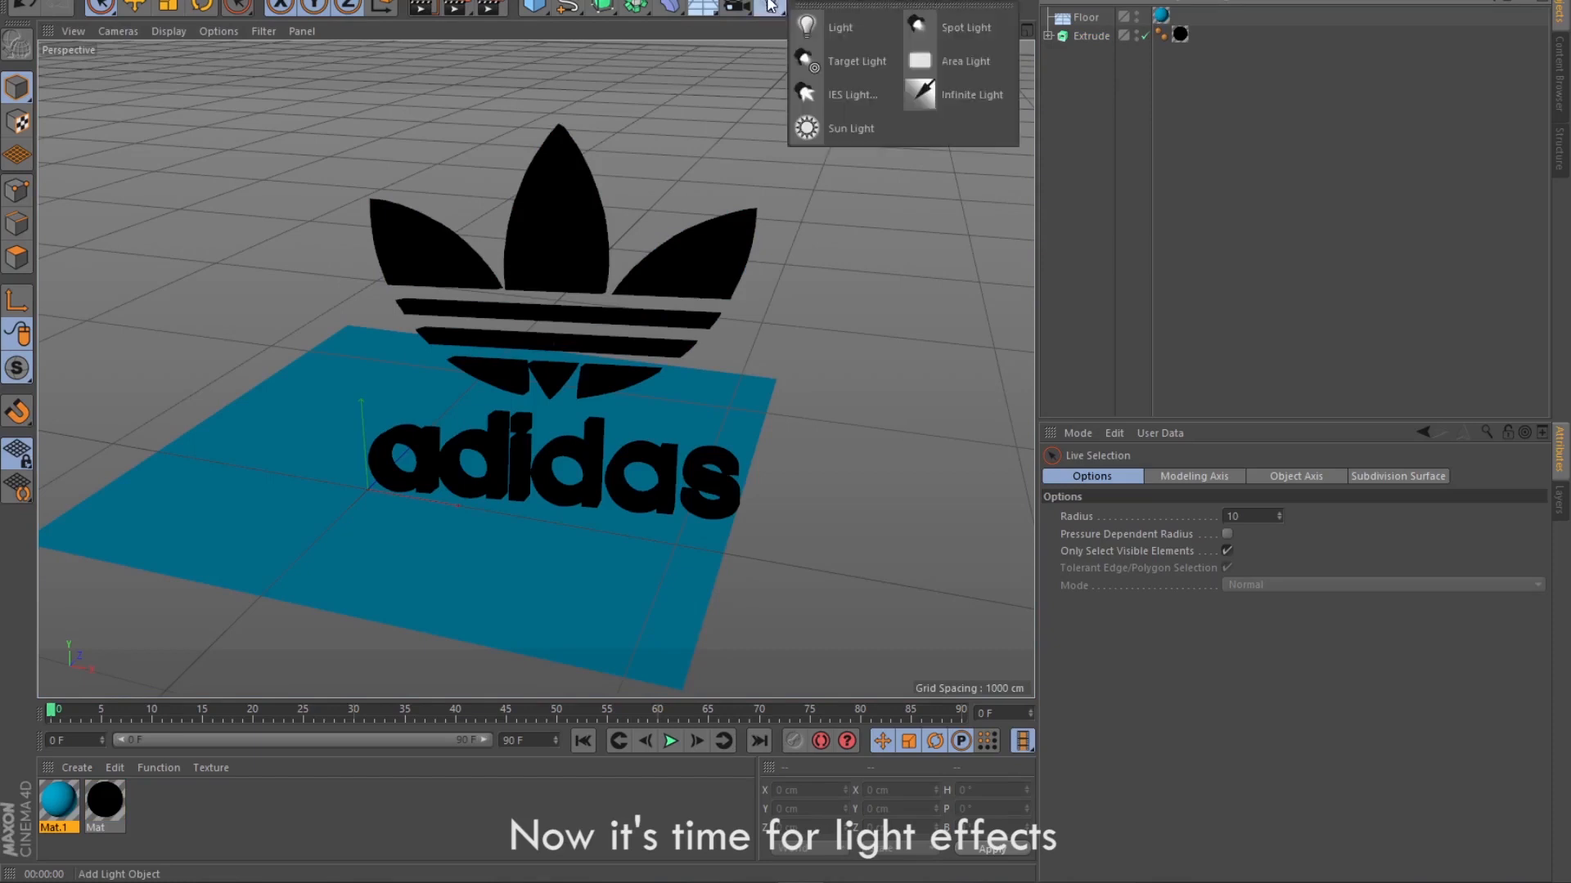
click(856, 29)
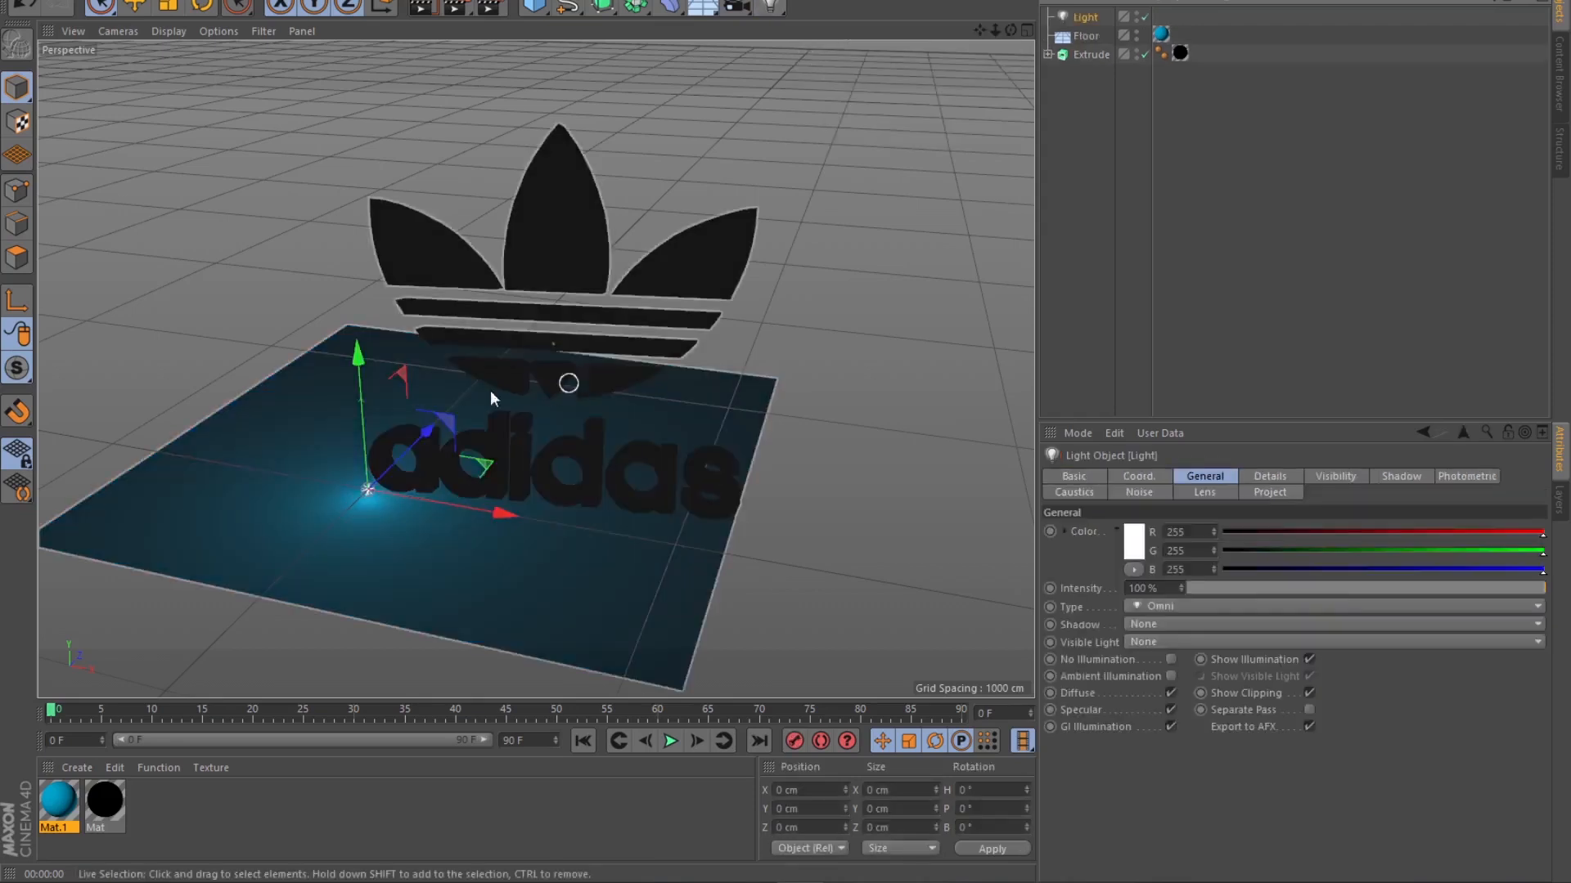
drag(358, 355, 337, 187)
drag(419, 287, 335, 341)
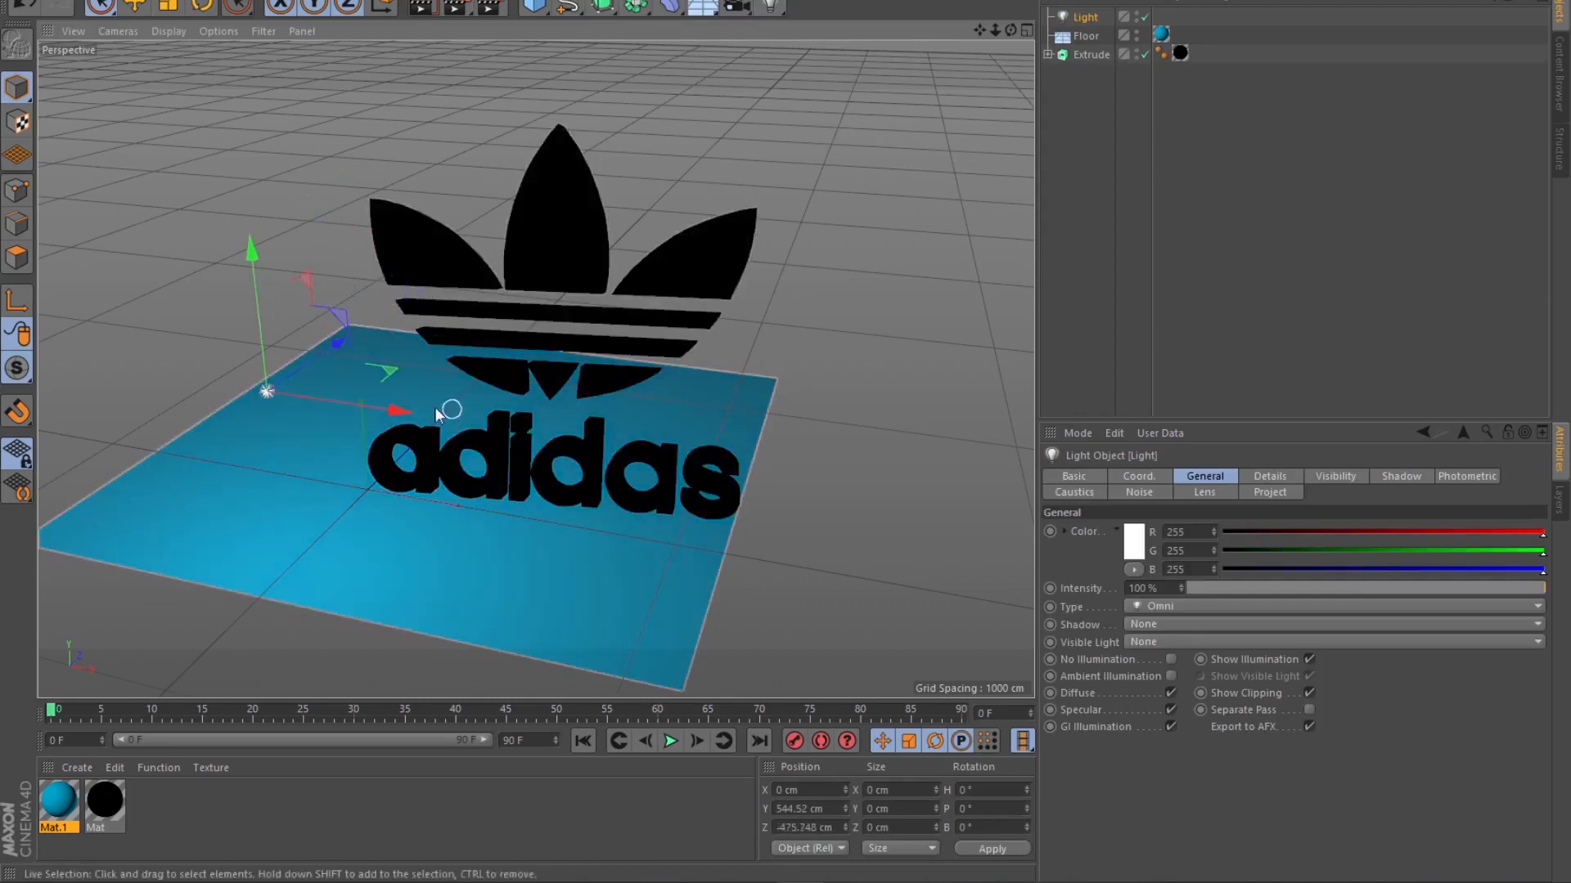
drag(394, 408, 653, 449)
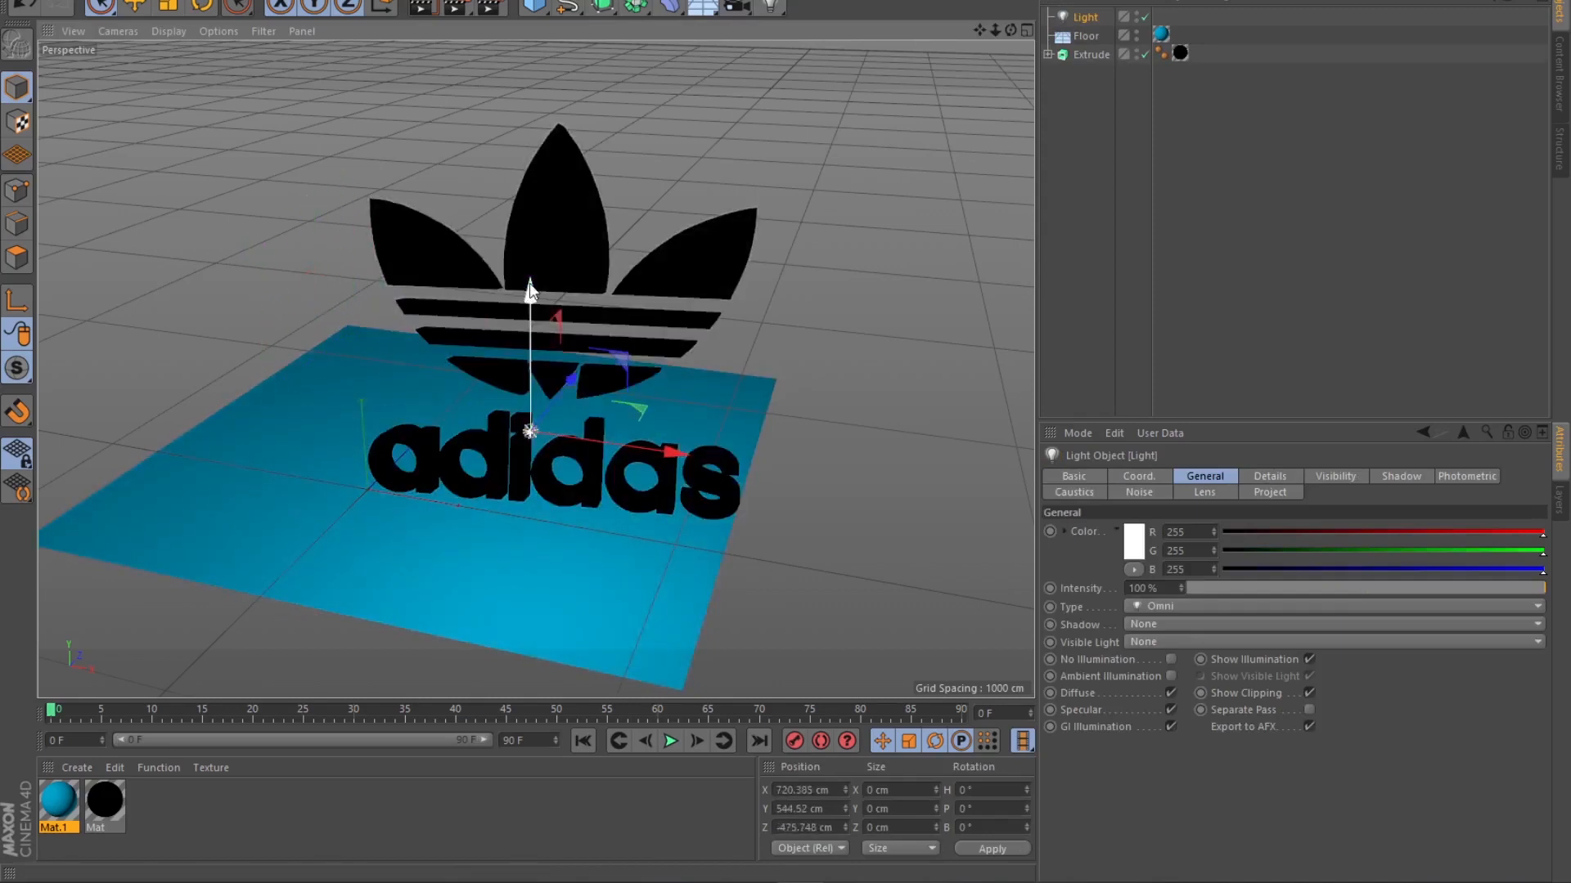
drag(529, 283, 546, 180)
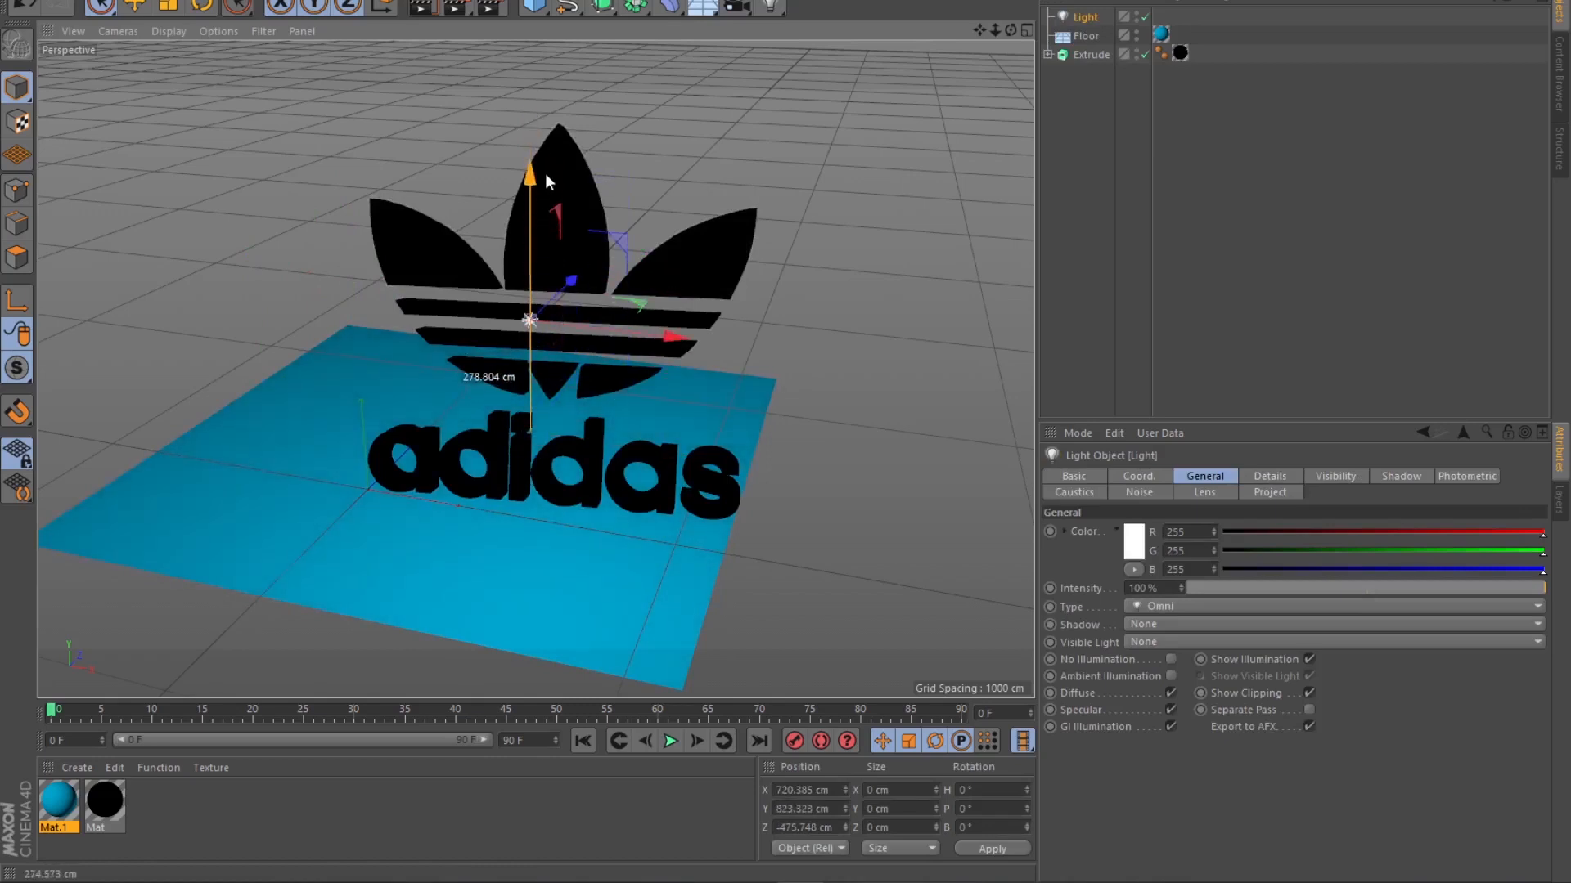
click(422, 8)
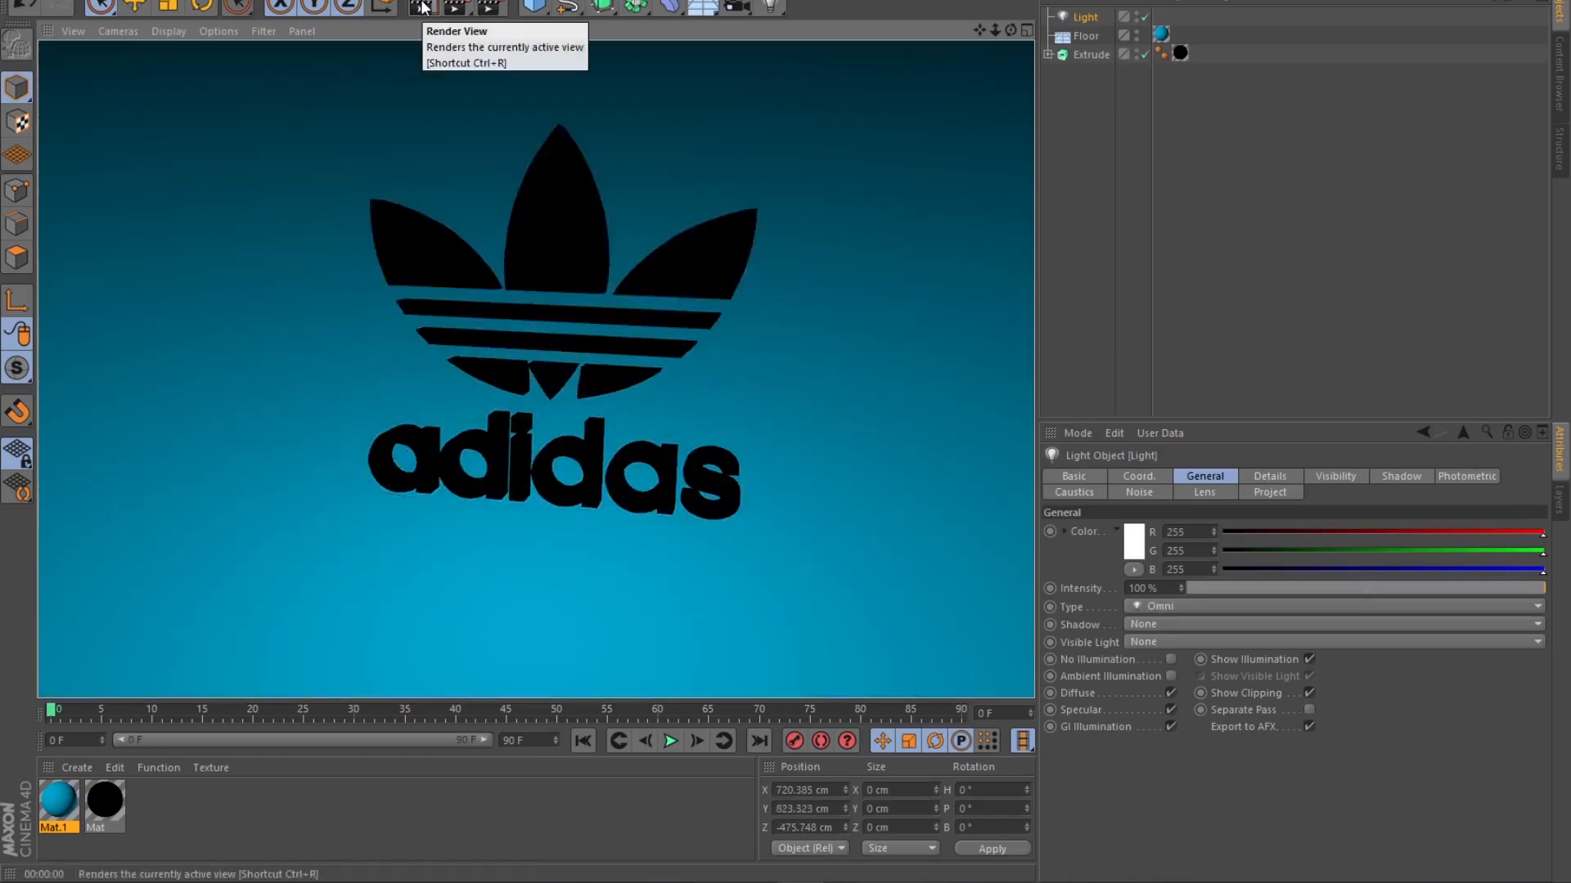
click(1076, 103)
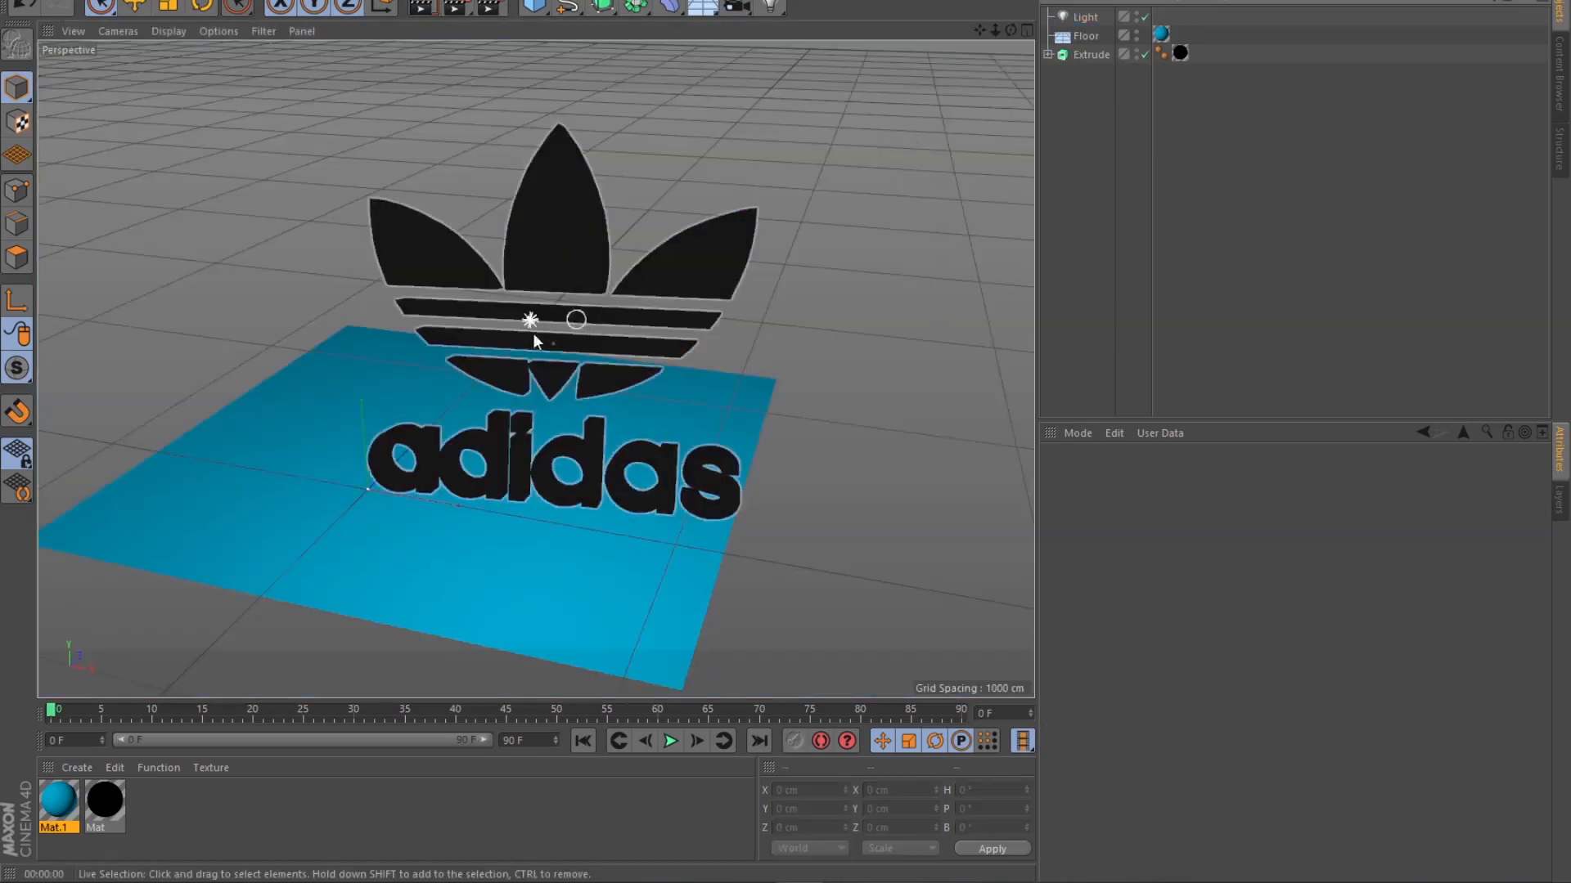
Add a MoGraph Cloner and make the Light its child.
click(1083, 18)
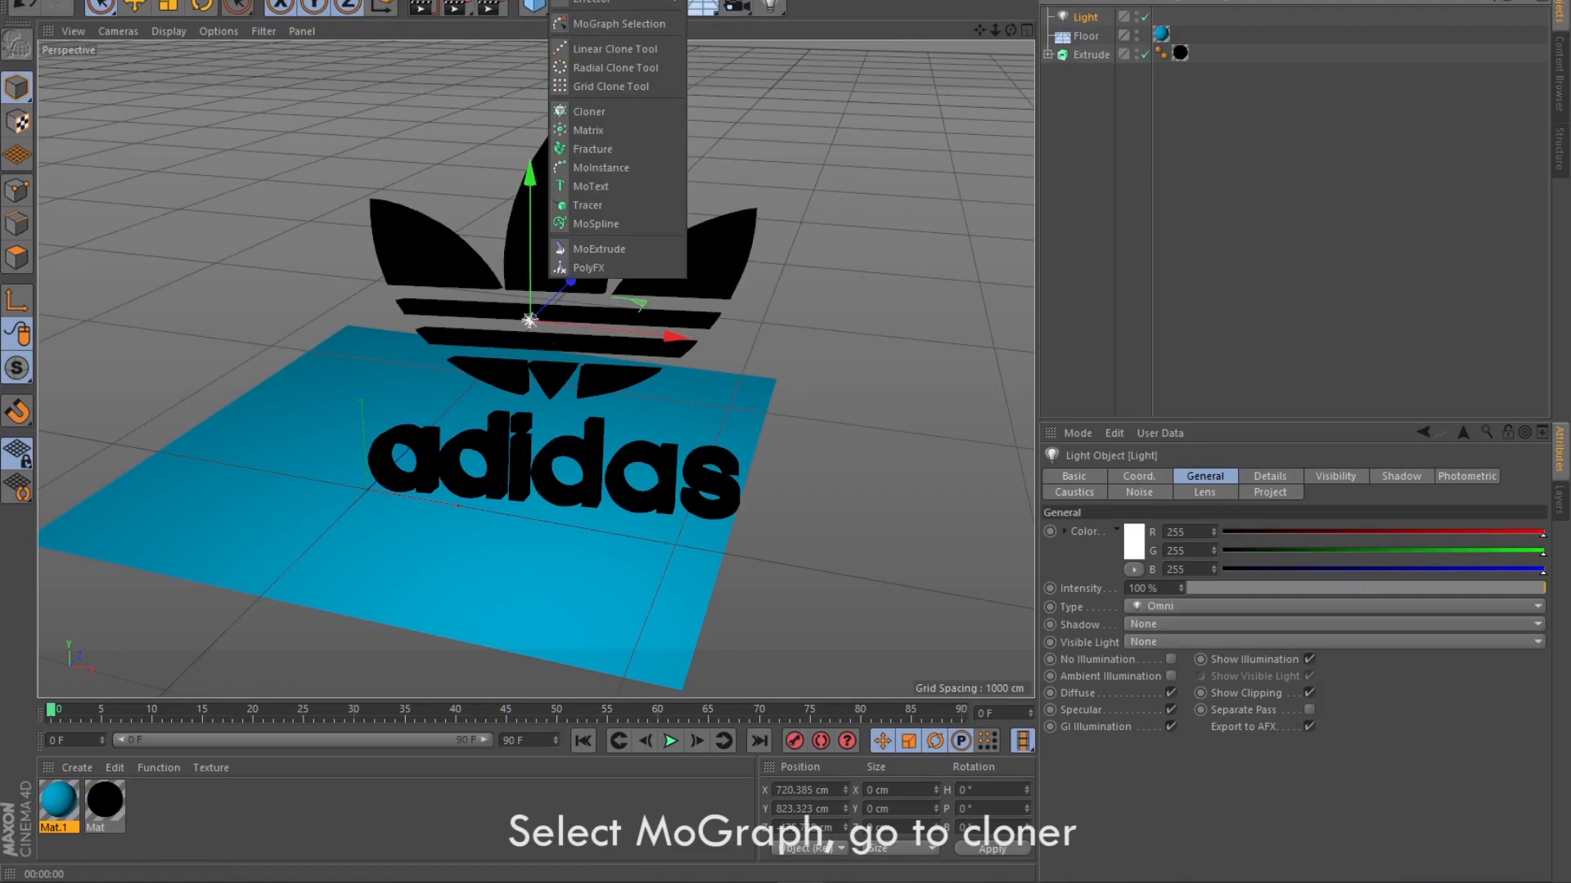
click(610, 112)
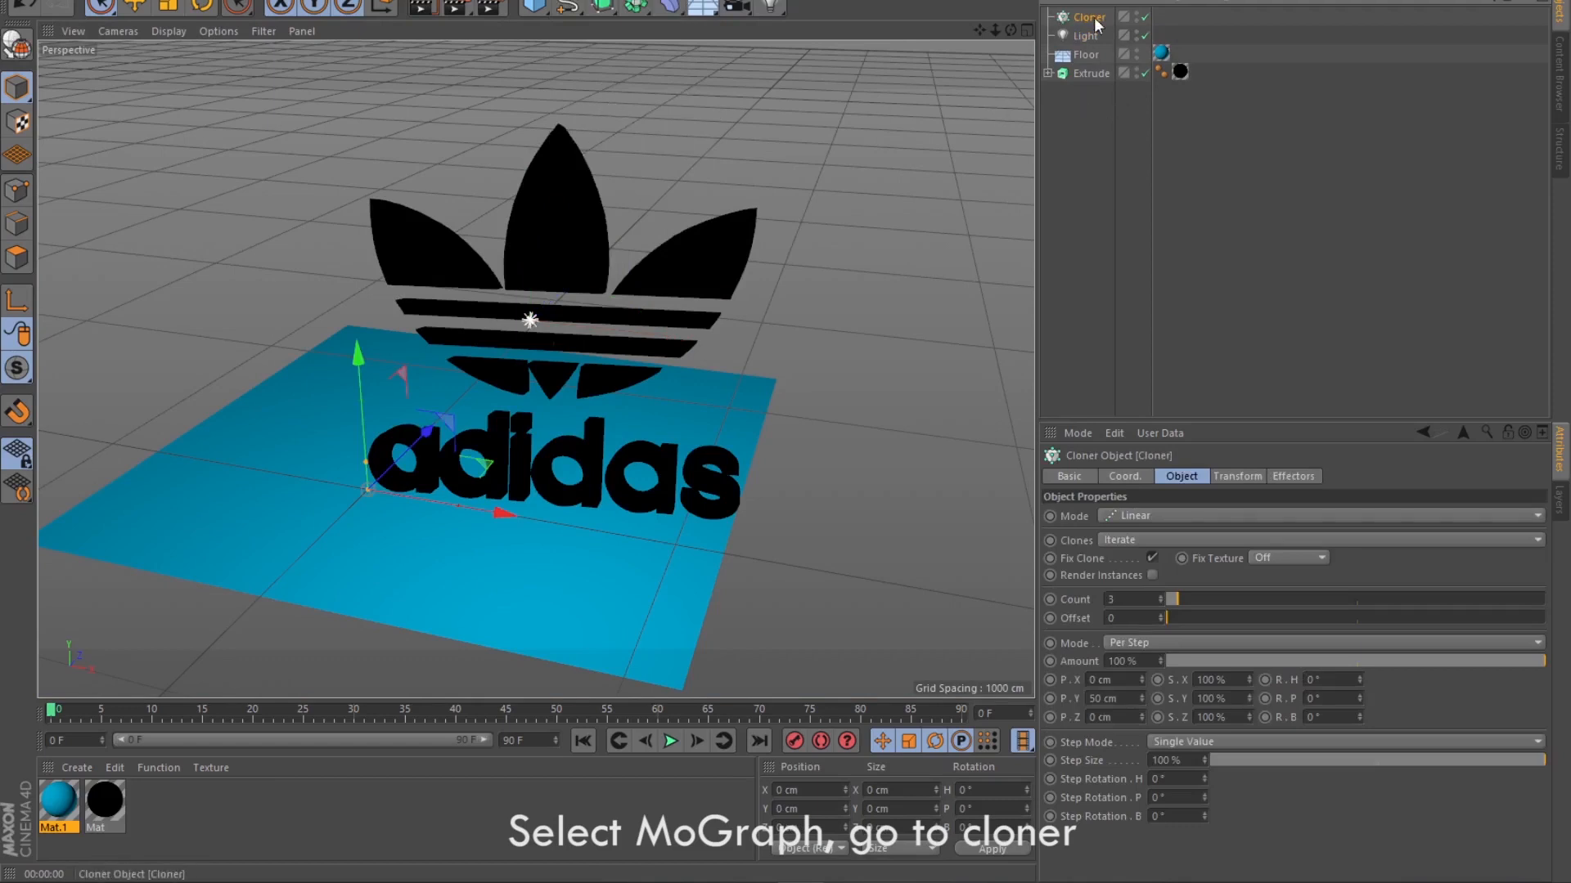
click(1082, 36)
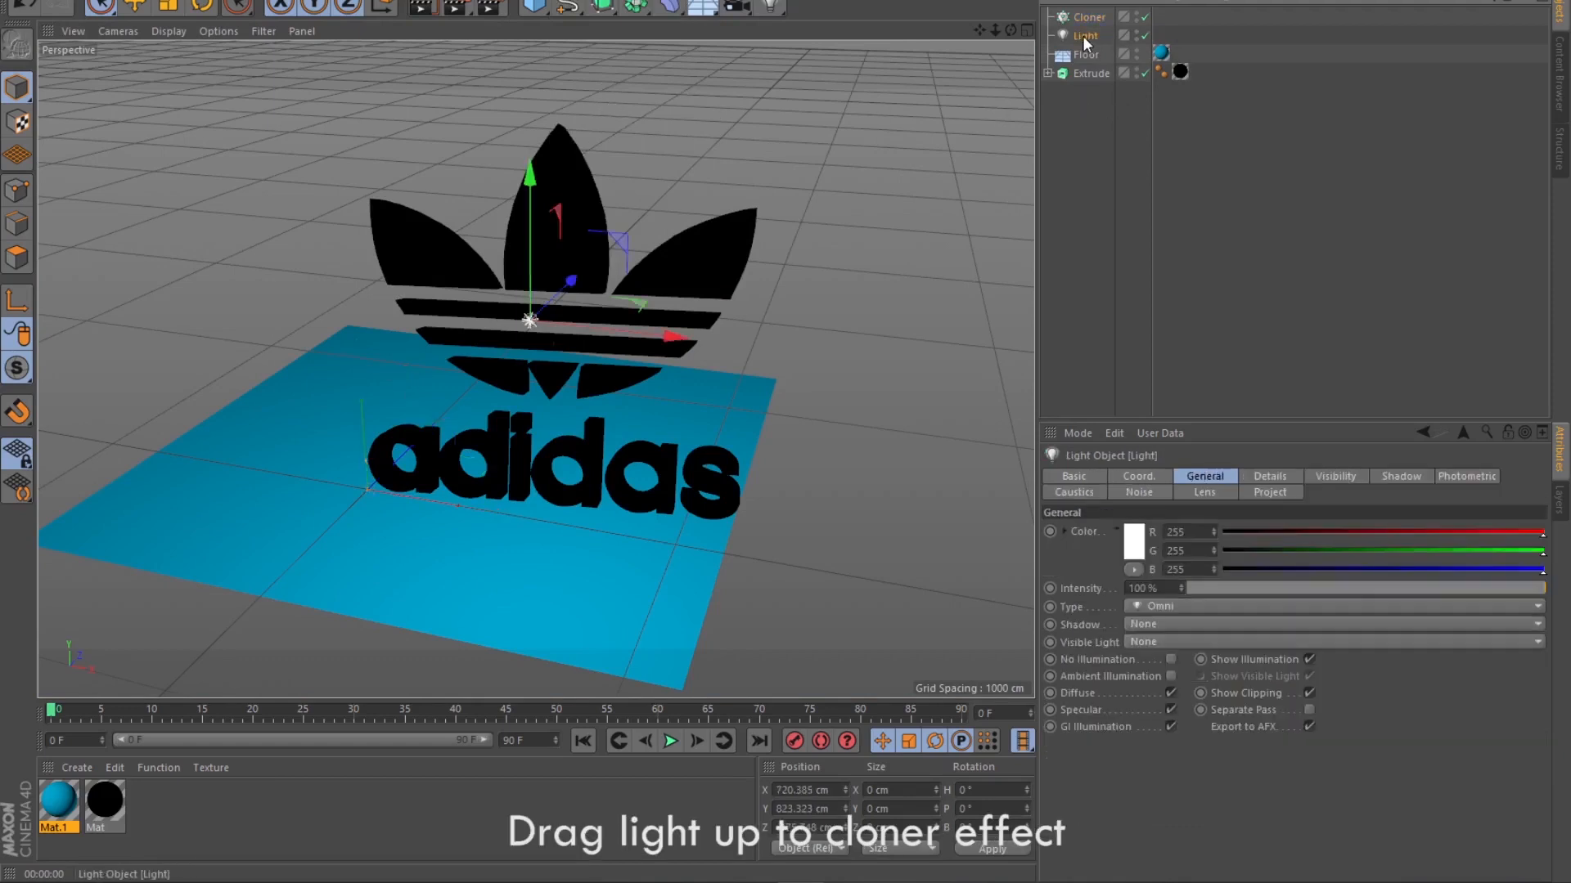
drag(1082, 36, 1084, 22)
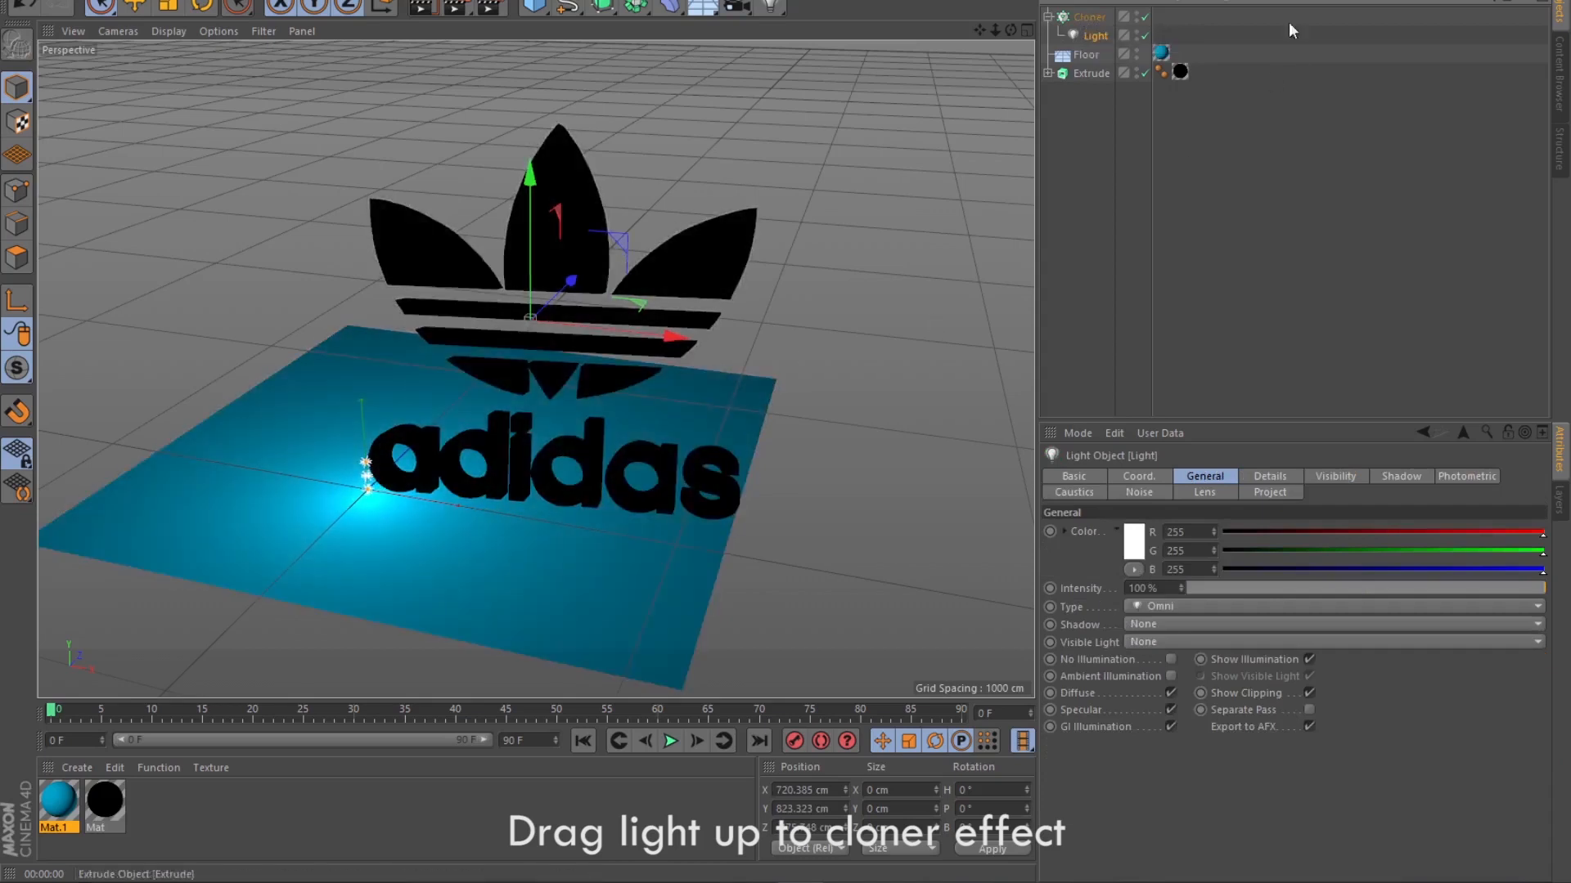
Set the Cloner's count to 7.
click(1089, 17)
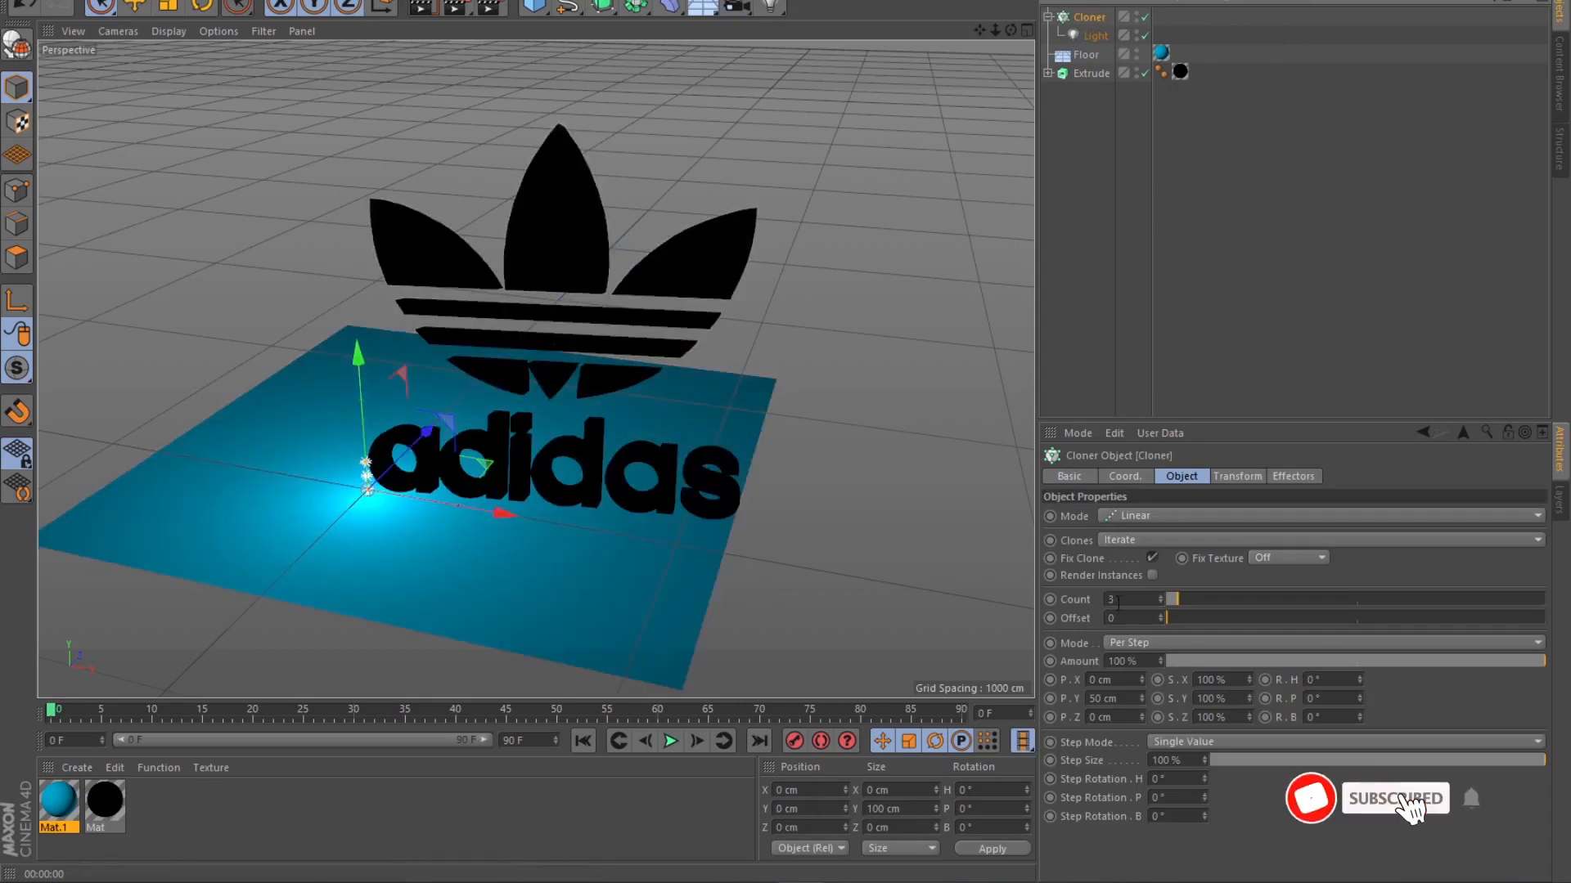
mouse_move(1176, 602)
mouse_down()
mouse_move(1235, 595)
mouse_move(1191, 596)
mouse_up()
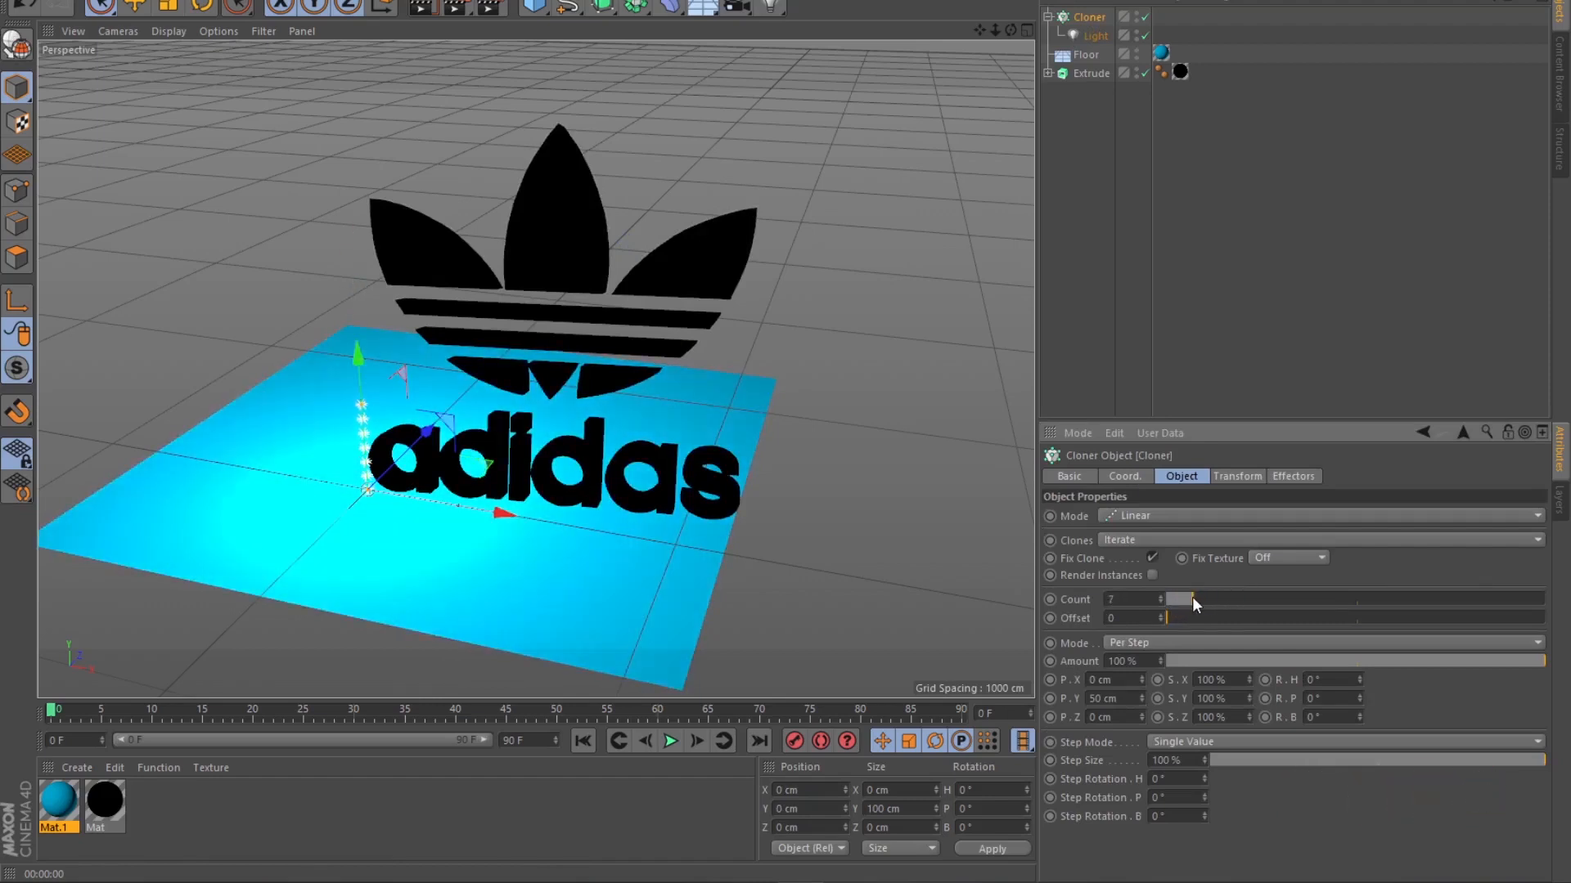
Switch the Cloner to Radial mode with a 268 cm radius and raise it to about Y 345 cm.
click(1136, 515)
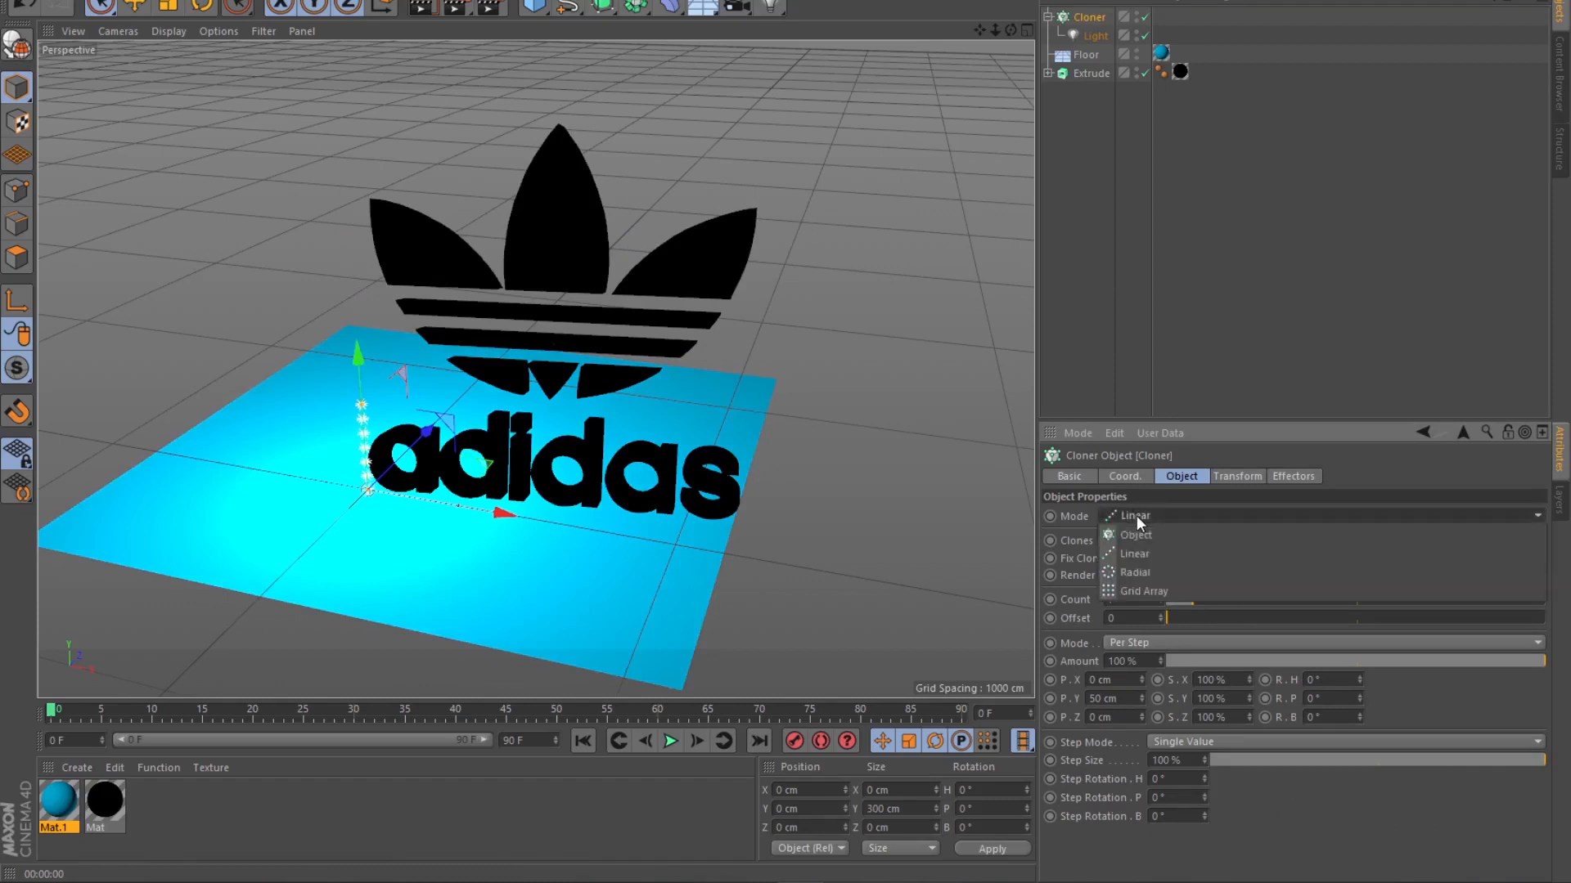
click(1136, 572)
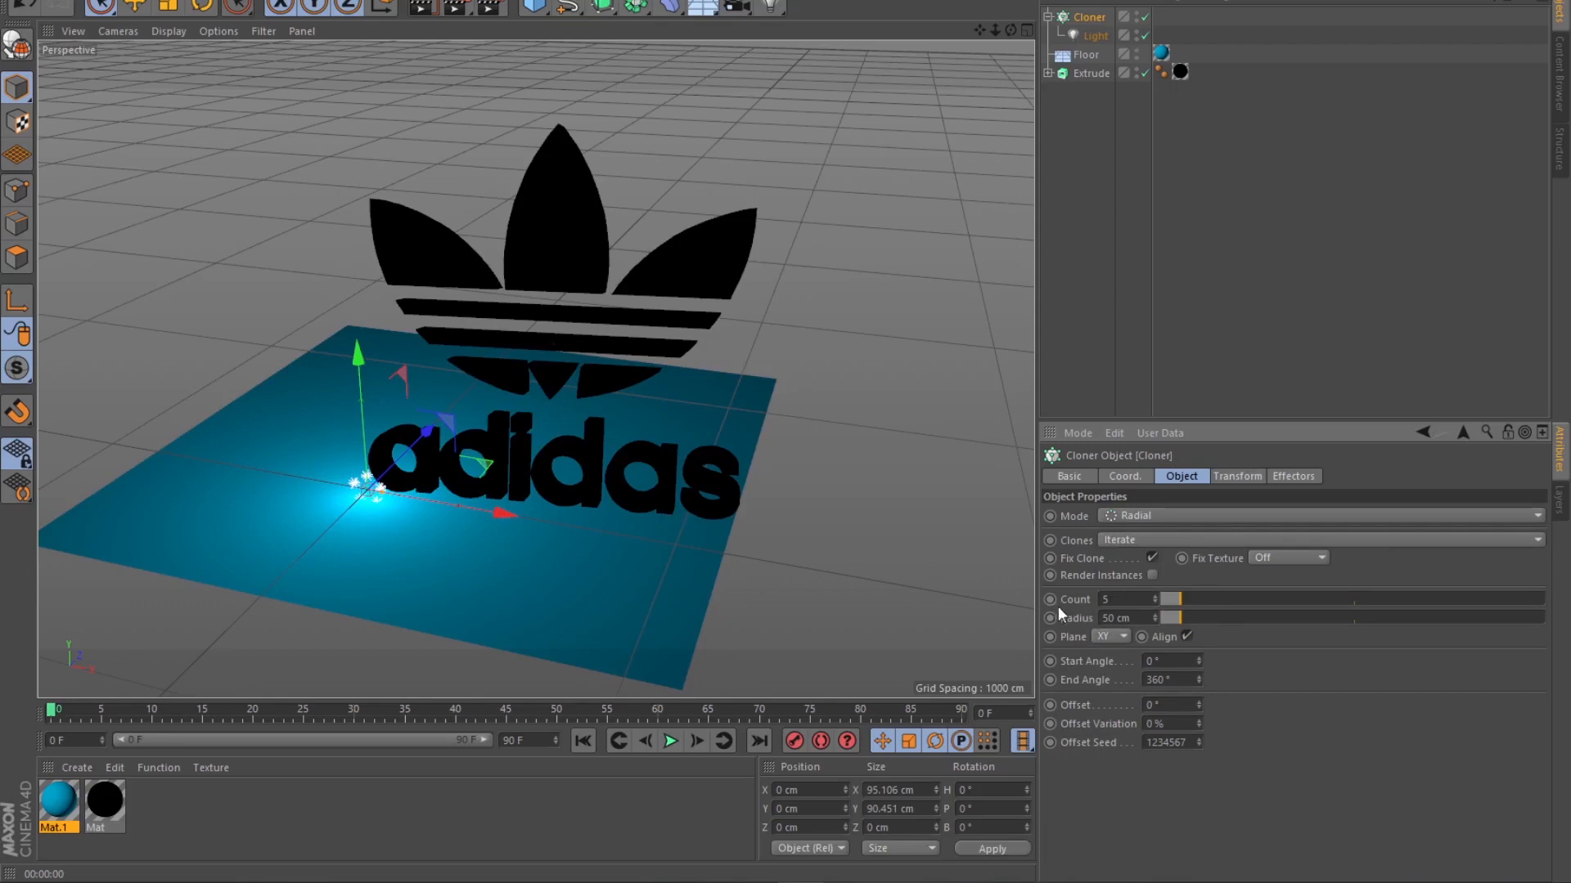
drag(1184, 621, 1264, 600)
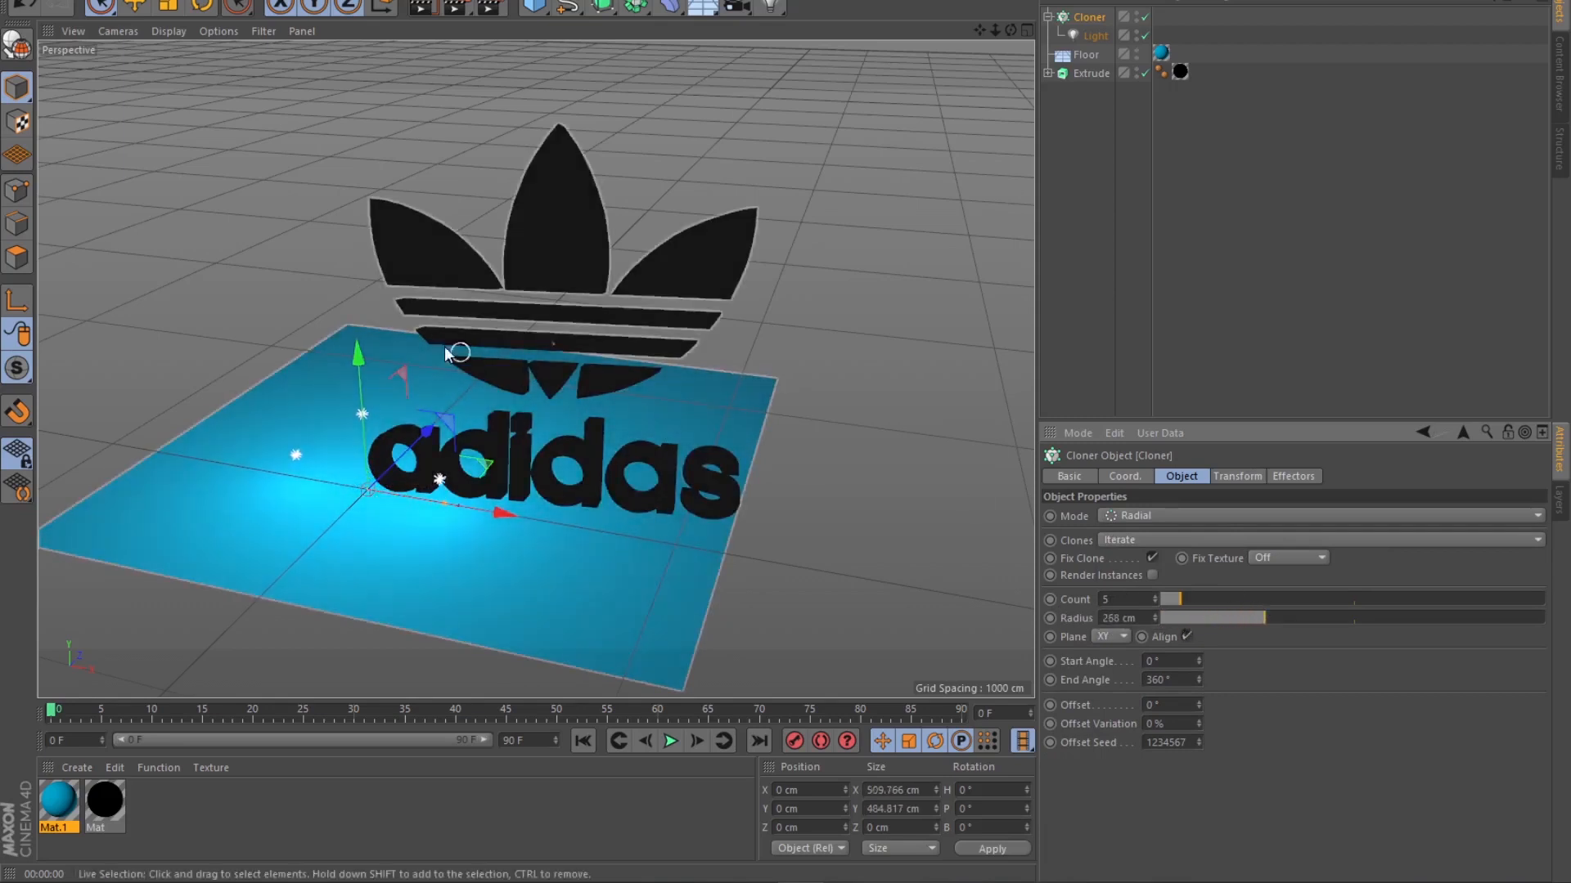
drag(359, 352, 342, 244)
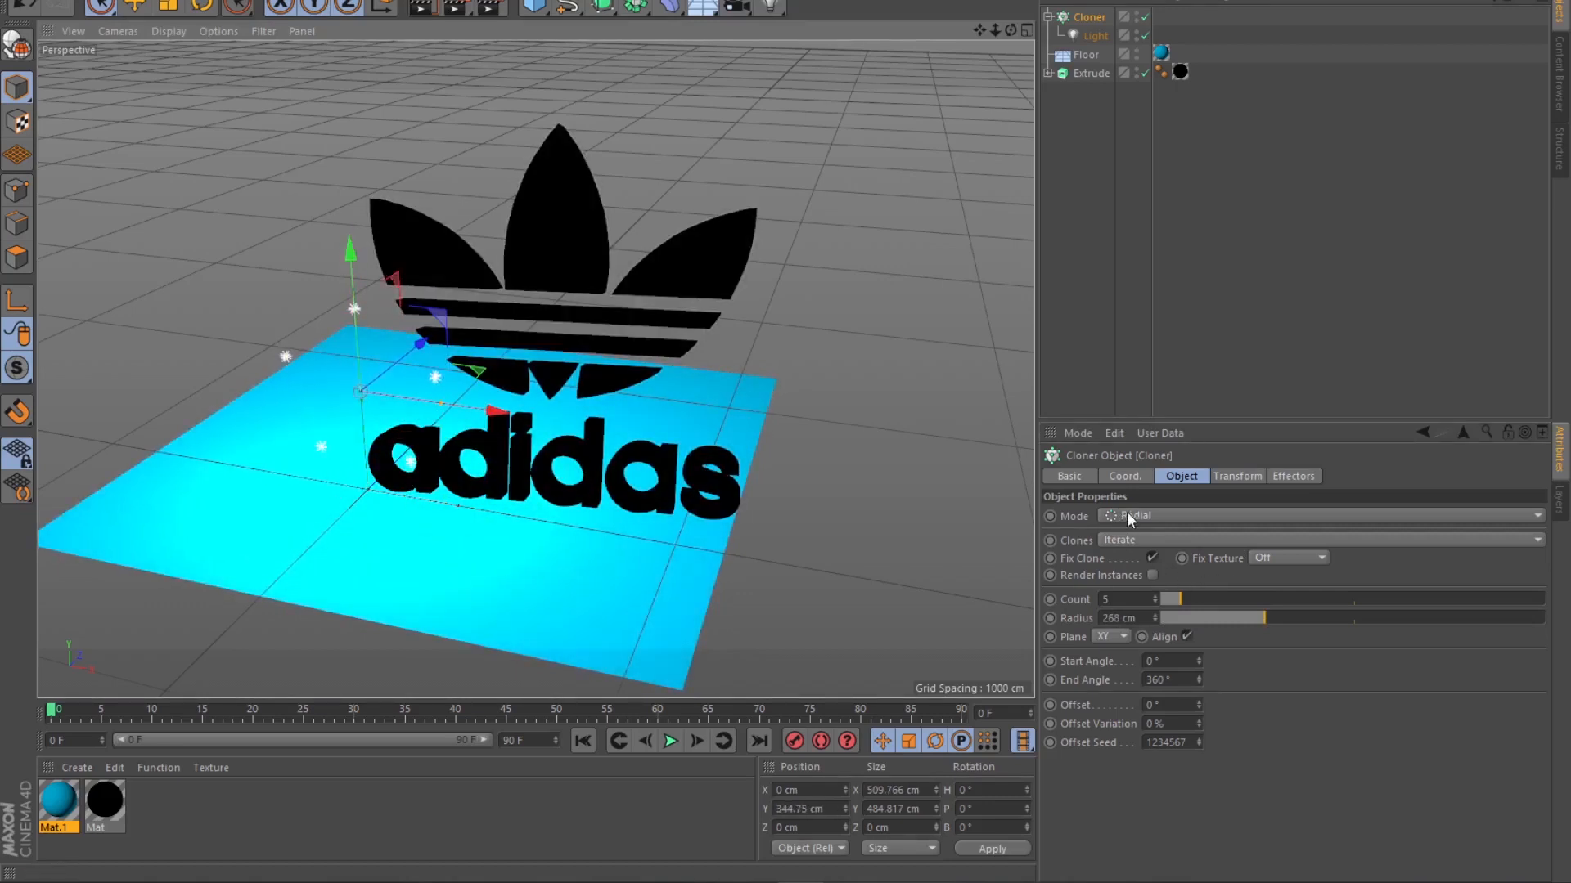
Set the radial Cloner's plane to XZ after trying ZY, and increase its radius to 684 cm.
click(1122, 637)
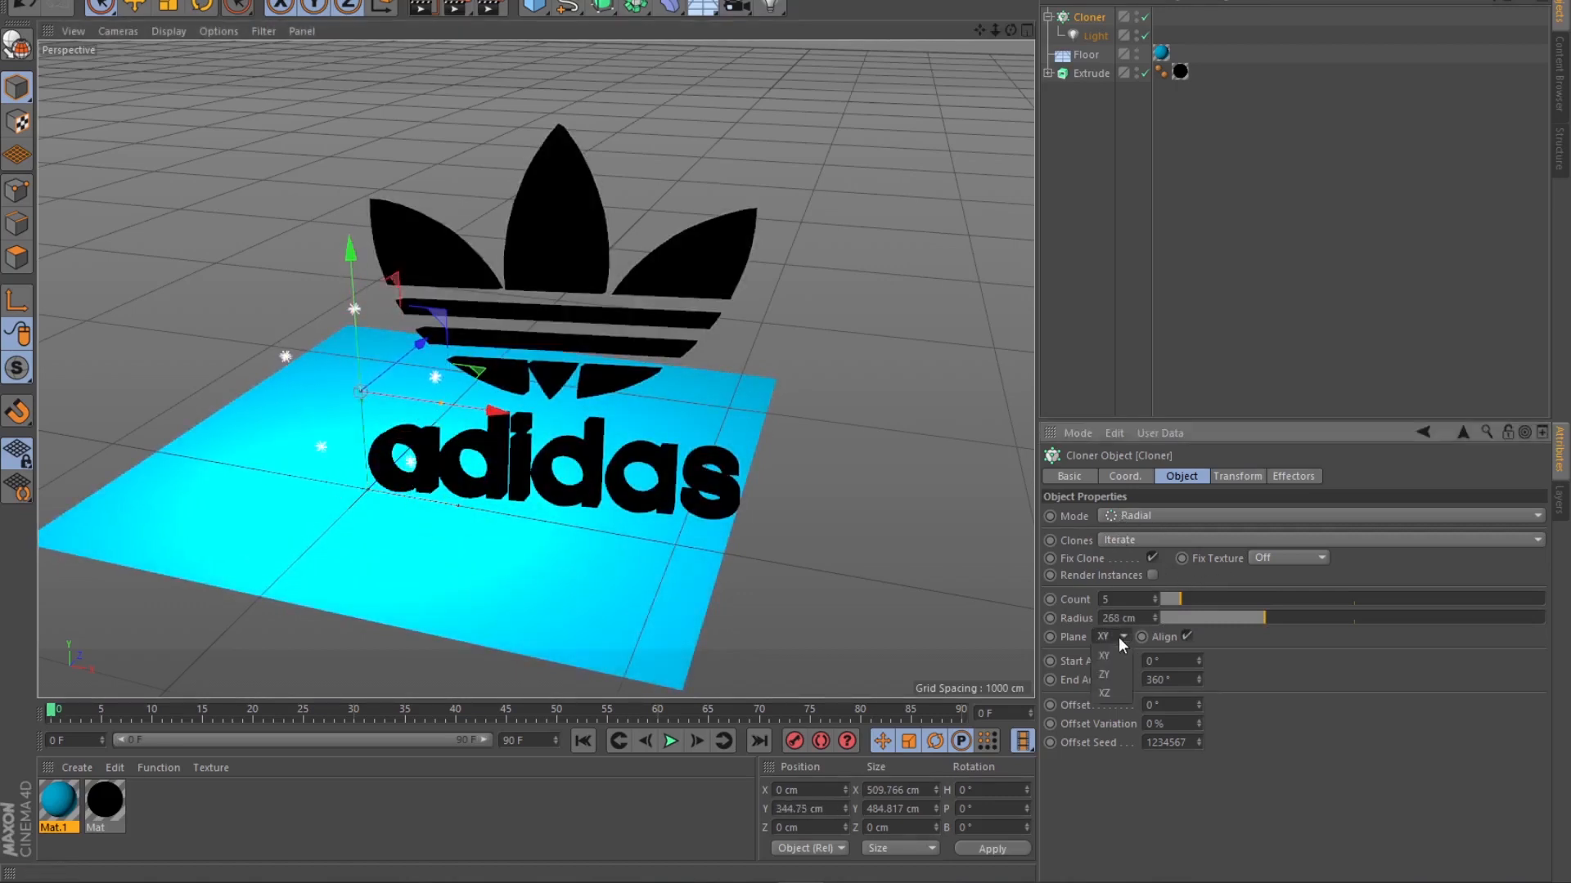
click(1112, 692)
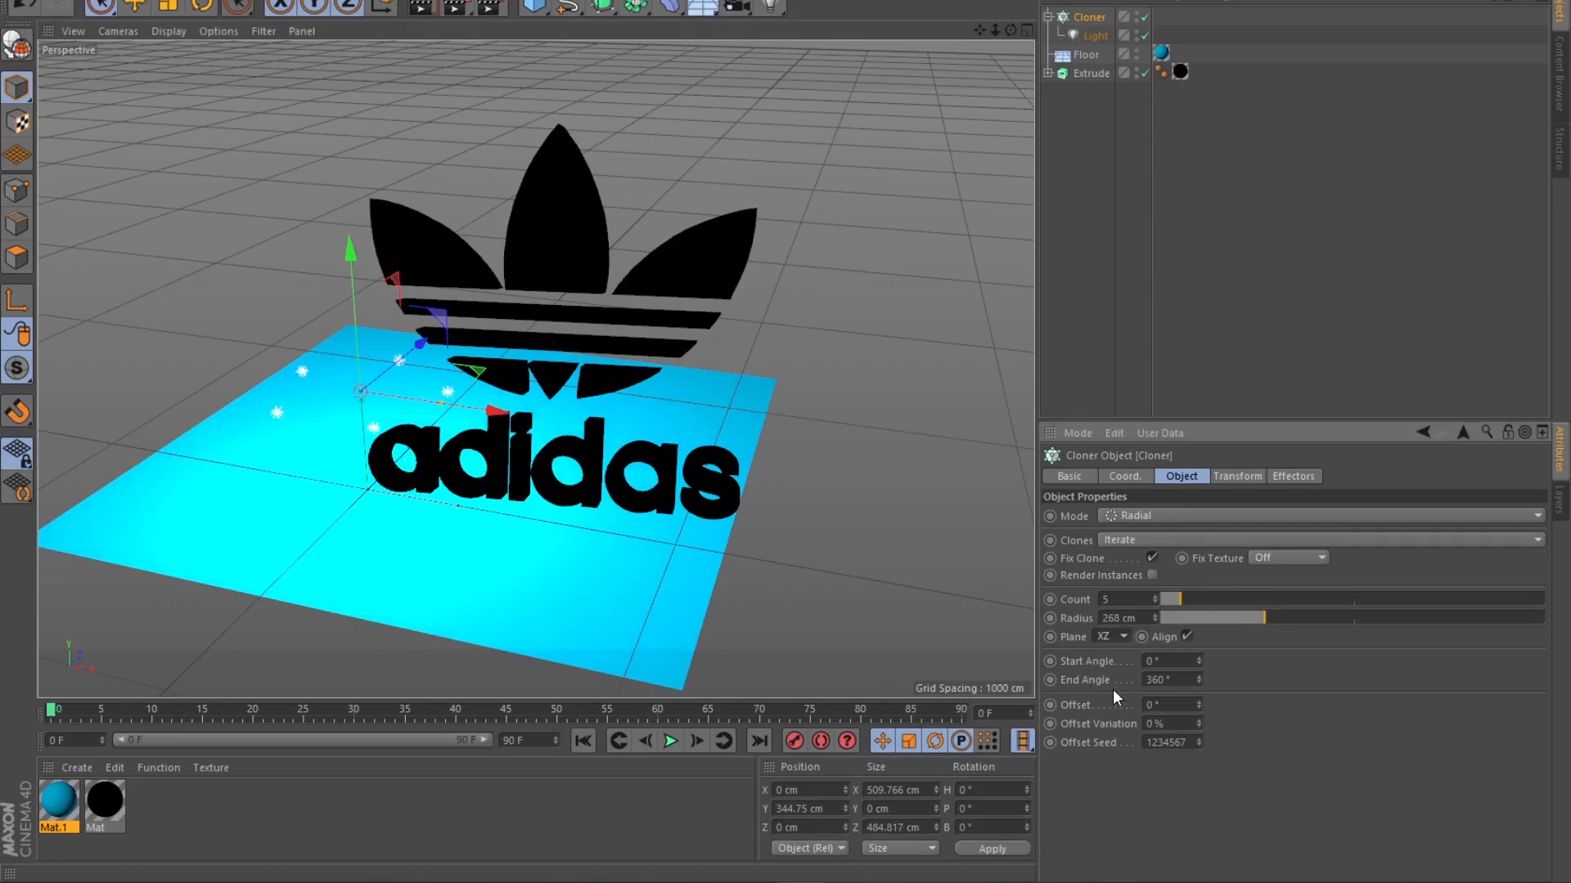
click(1124, 637)
click(1106, 672)
click(1119, 635)
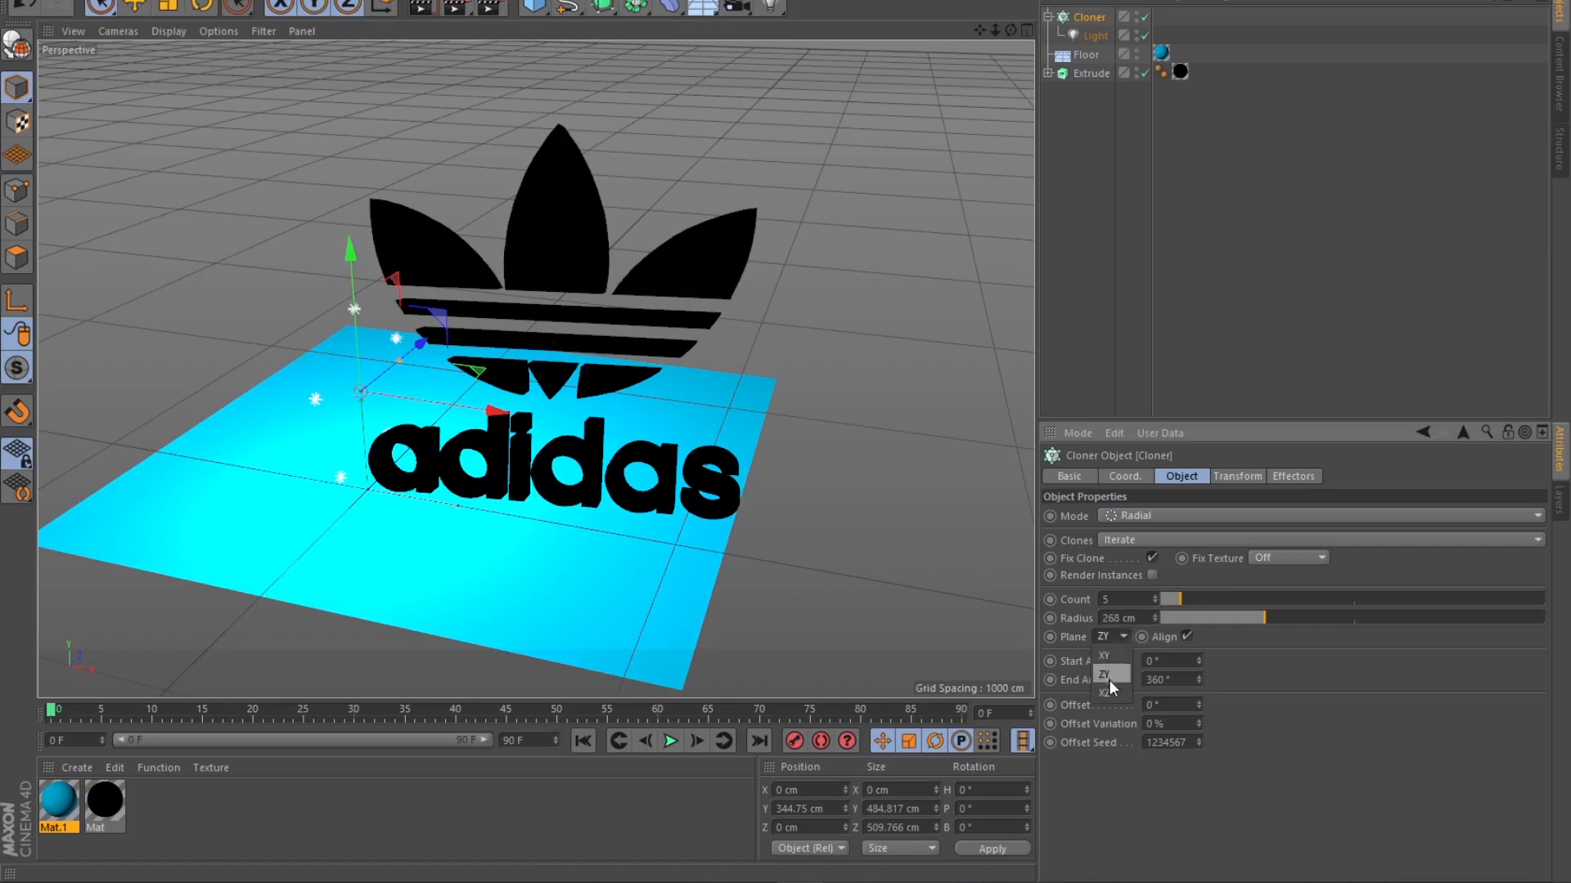
click(1111, 690)
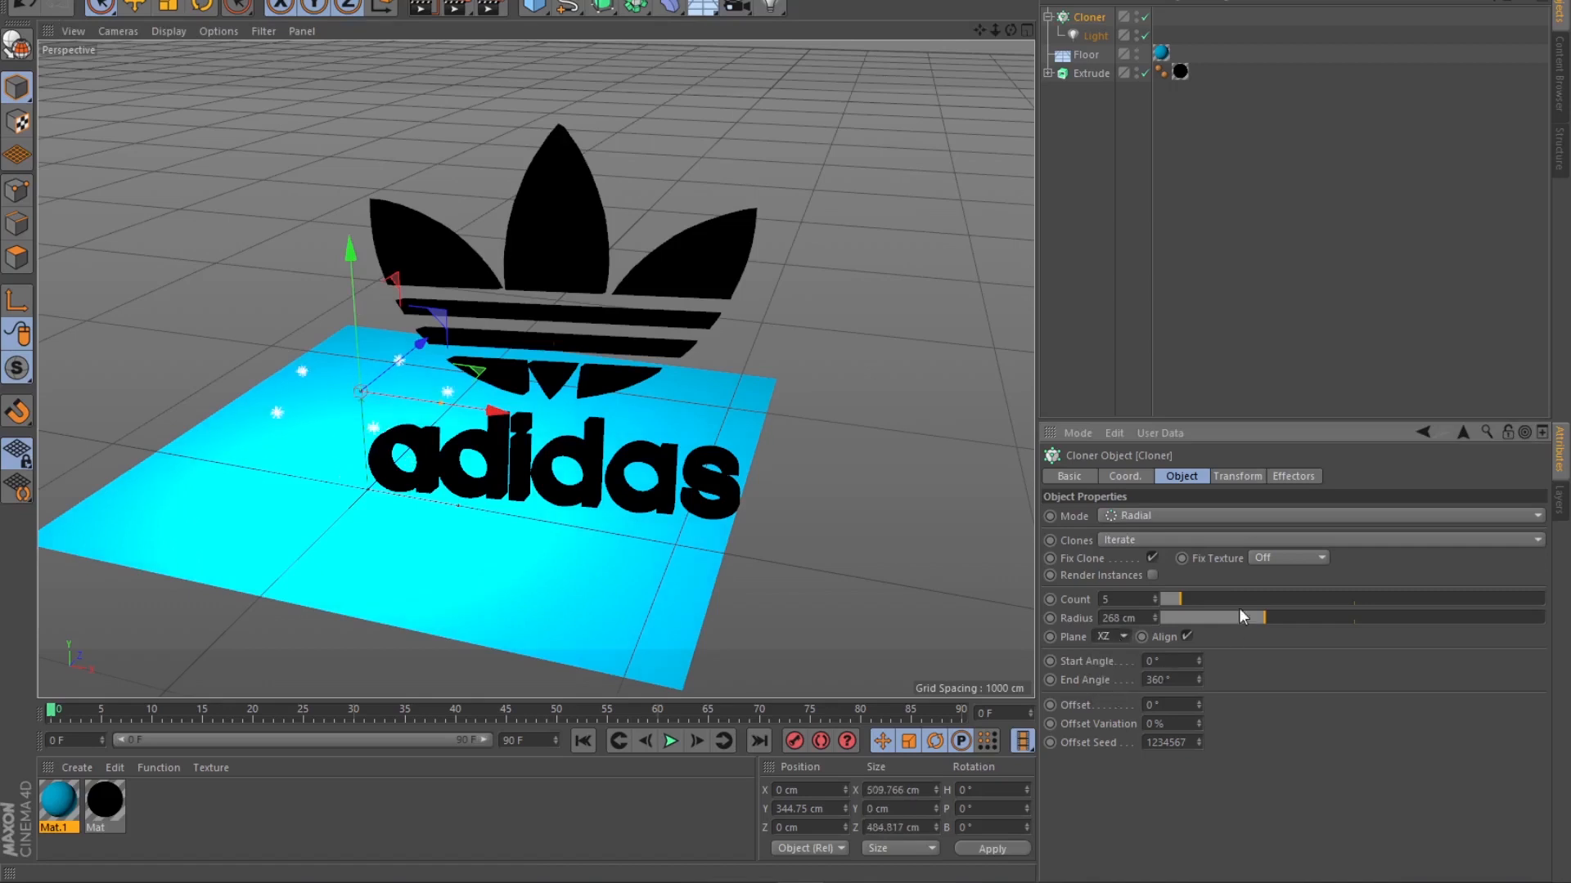
mouse_move(1268, 619)
mouse_down()
mouse_move(1446, 617)
mouse_move(1425, 616)
mouse_up()
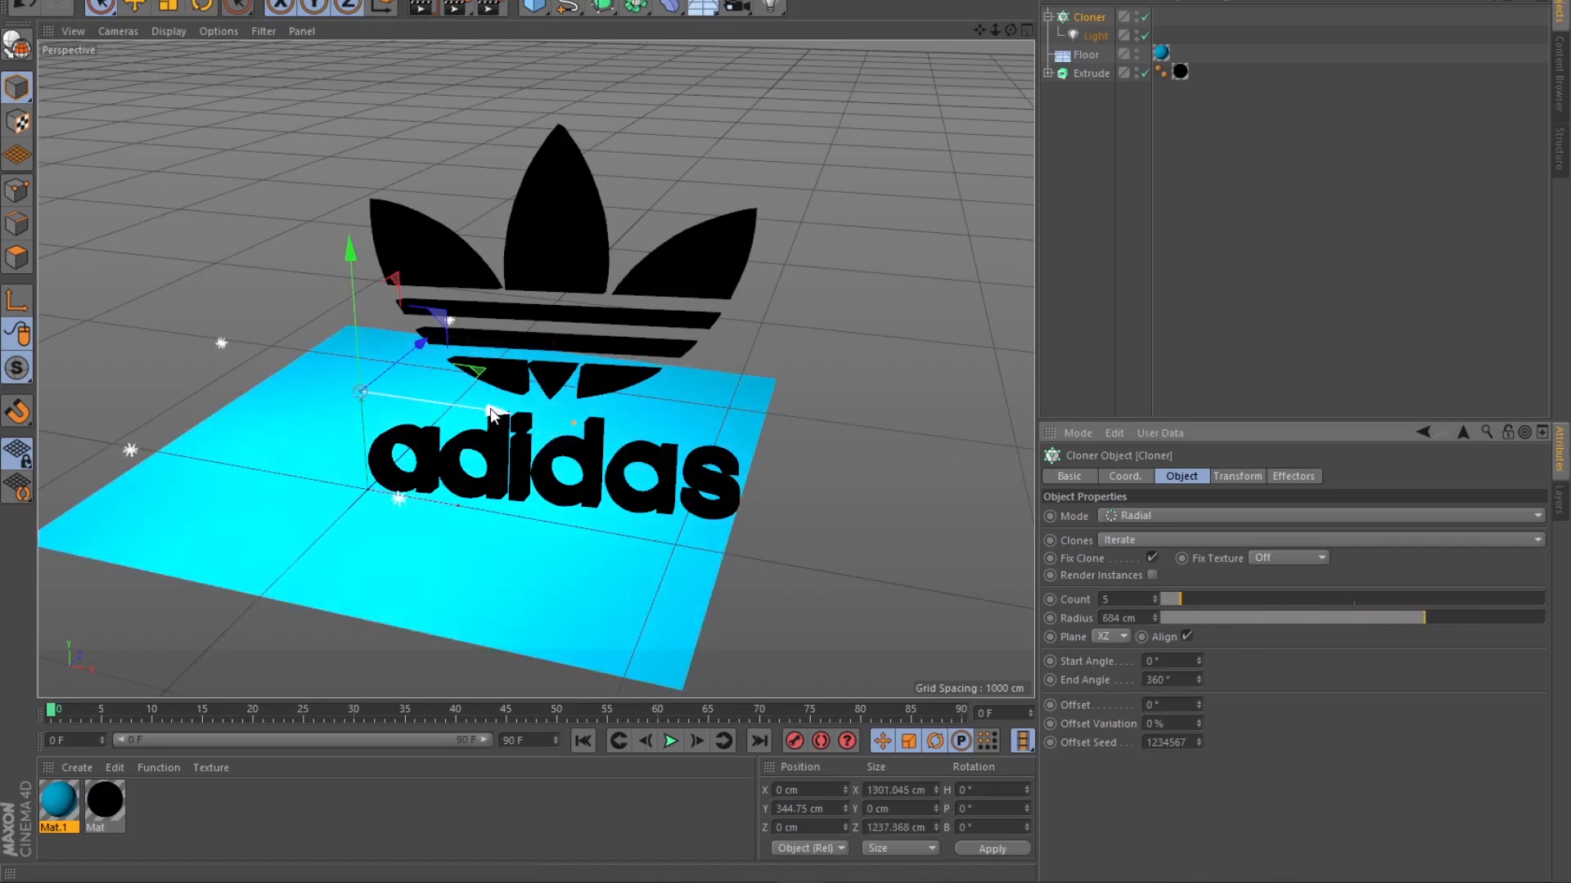
Move the Cloner above the logo, to about X 629, Y 1026, Z 163 cm.
drag(496, 411, 703, 429)
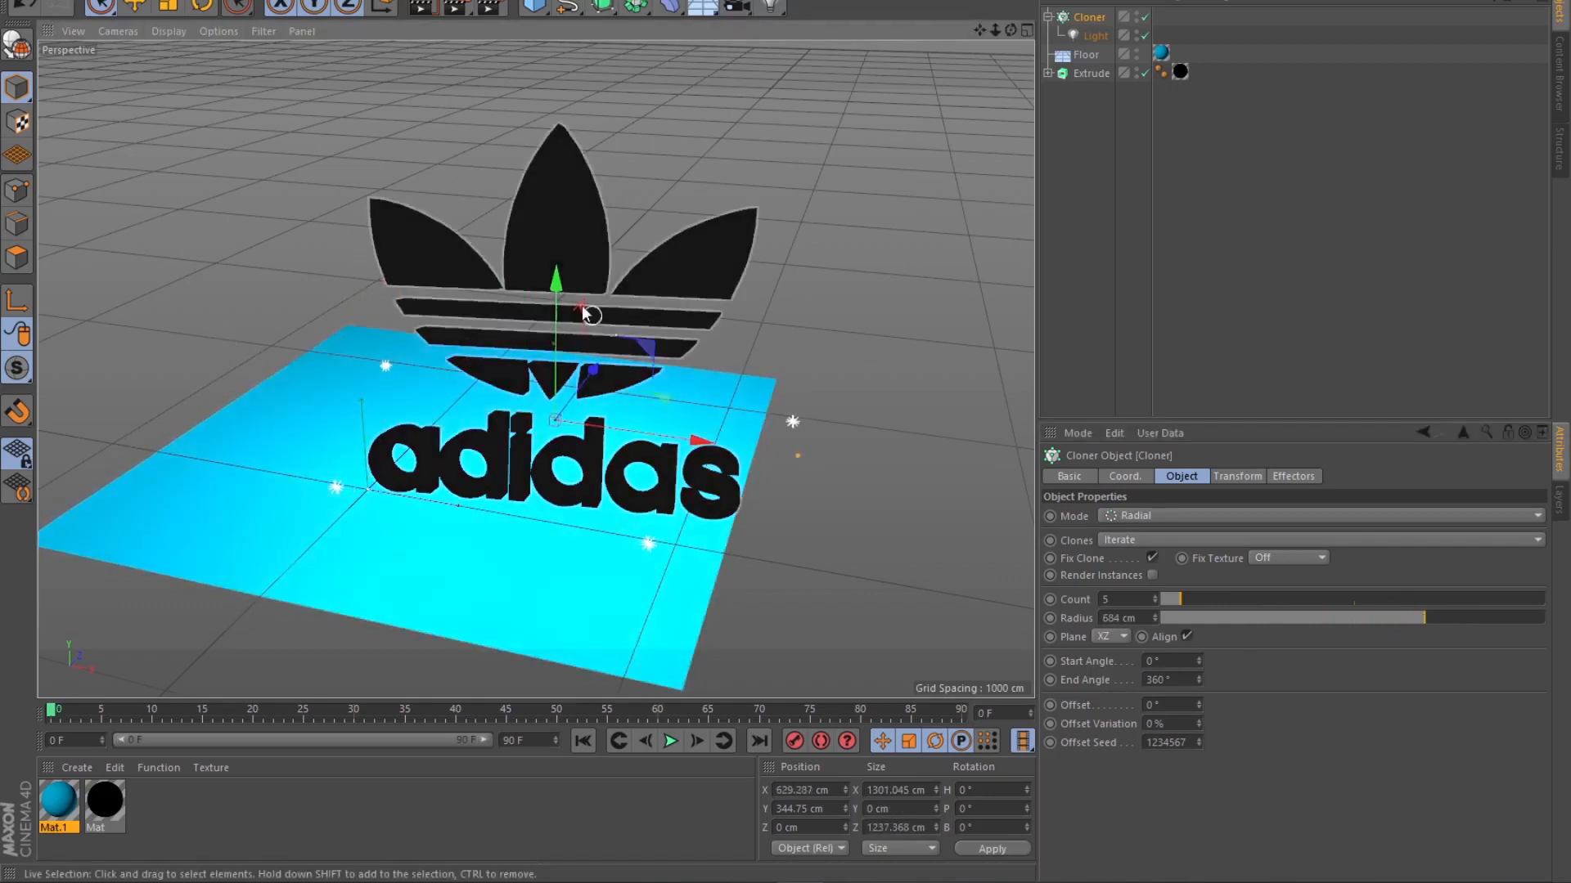
drag(557, 282, 538, 56)
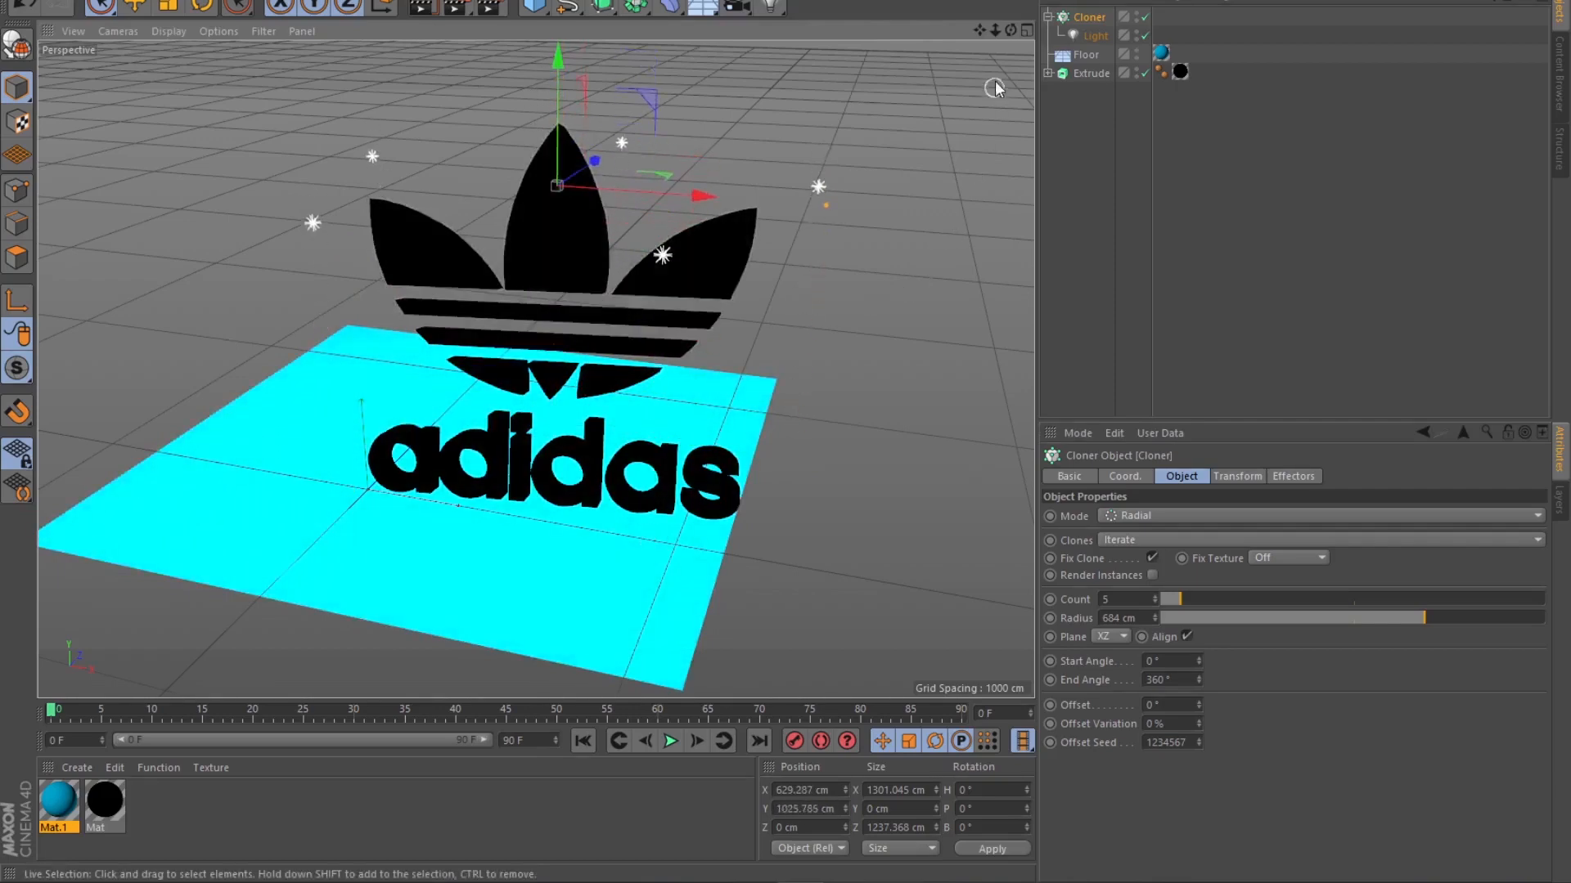
drag(1010, 30, 711, 45)
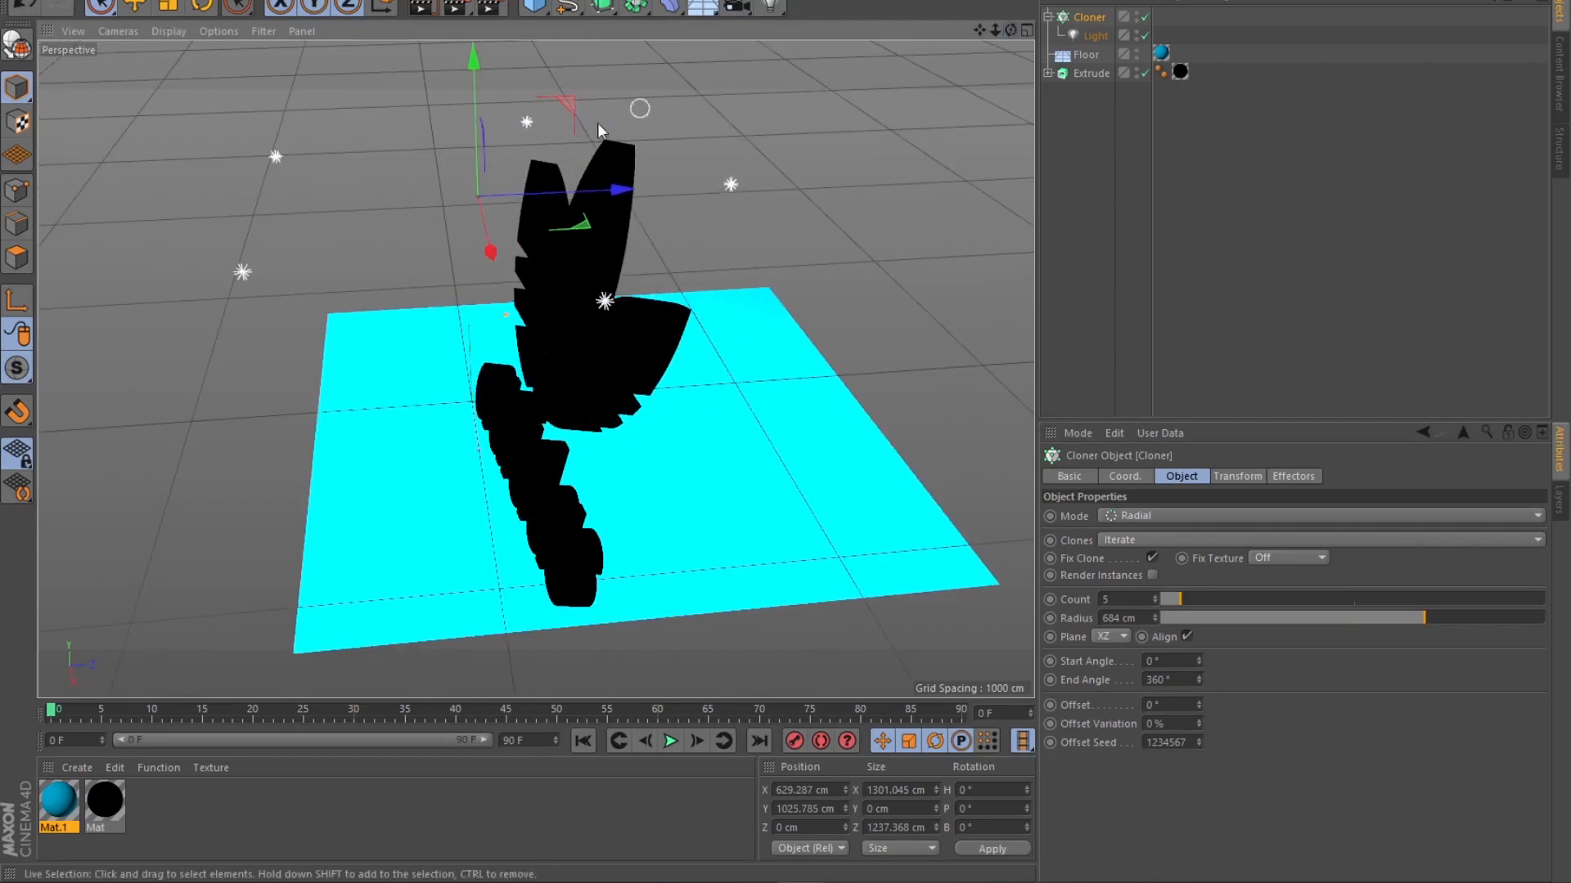
drag(613, 191, 681, 189)
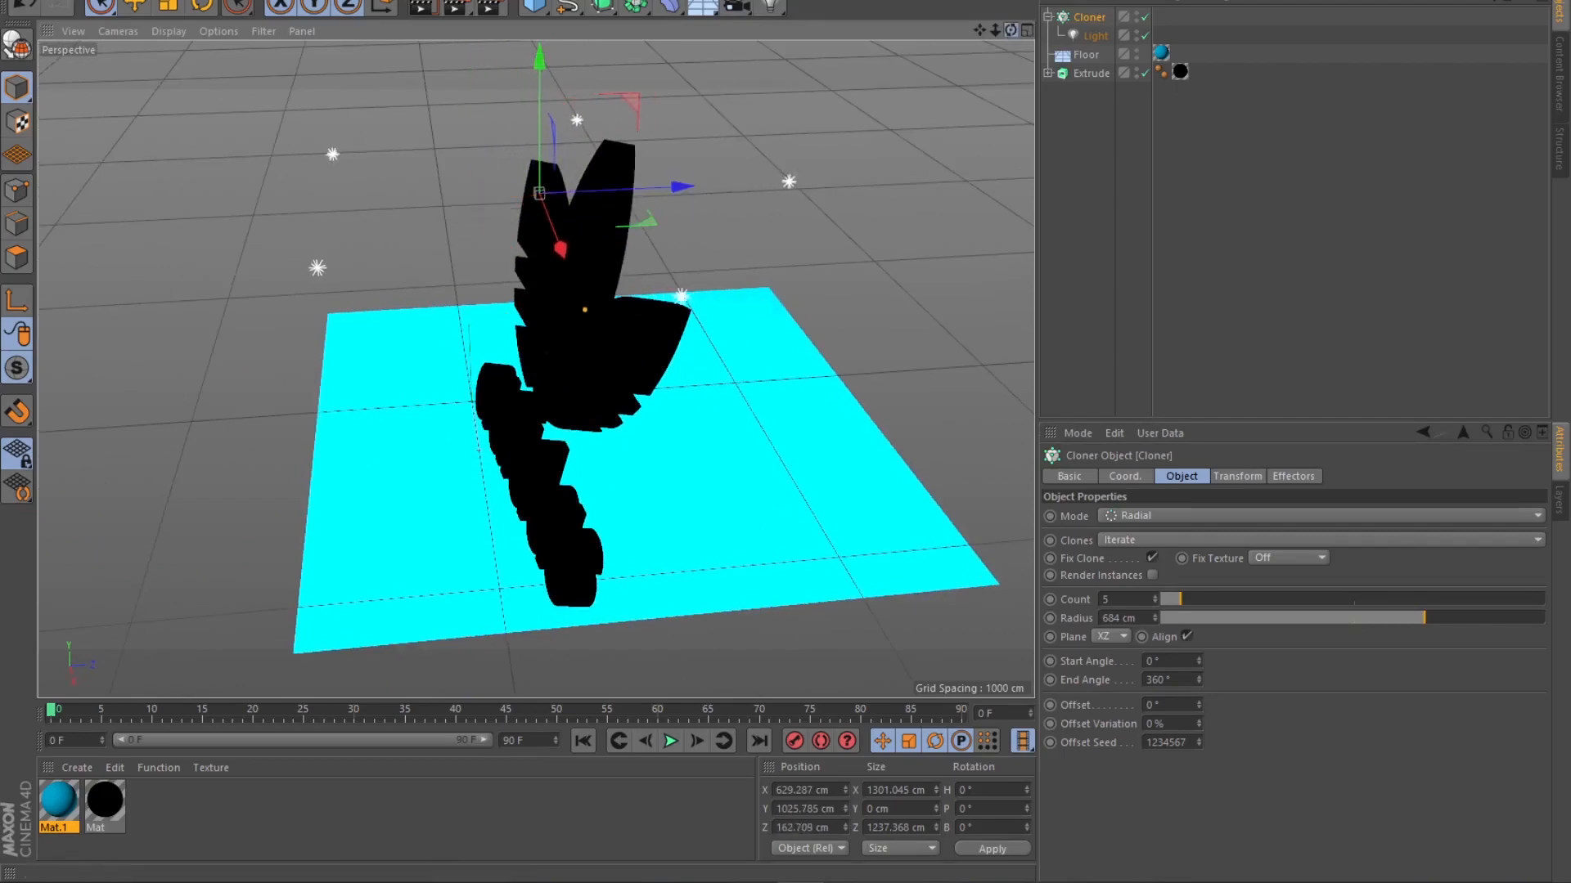
drag(1011, 31, 907, 49)
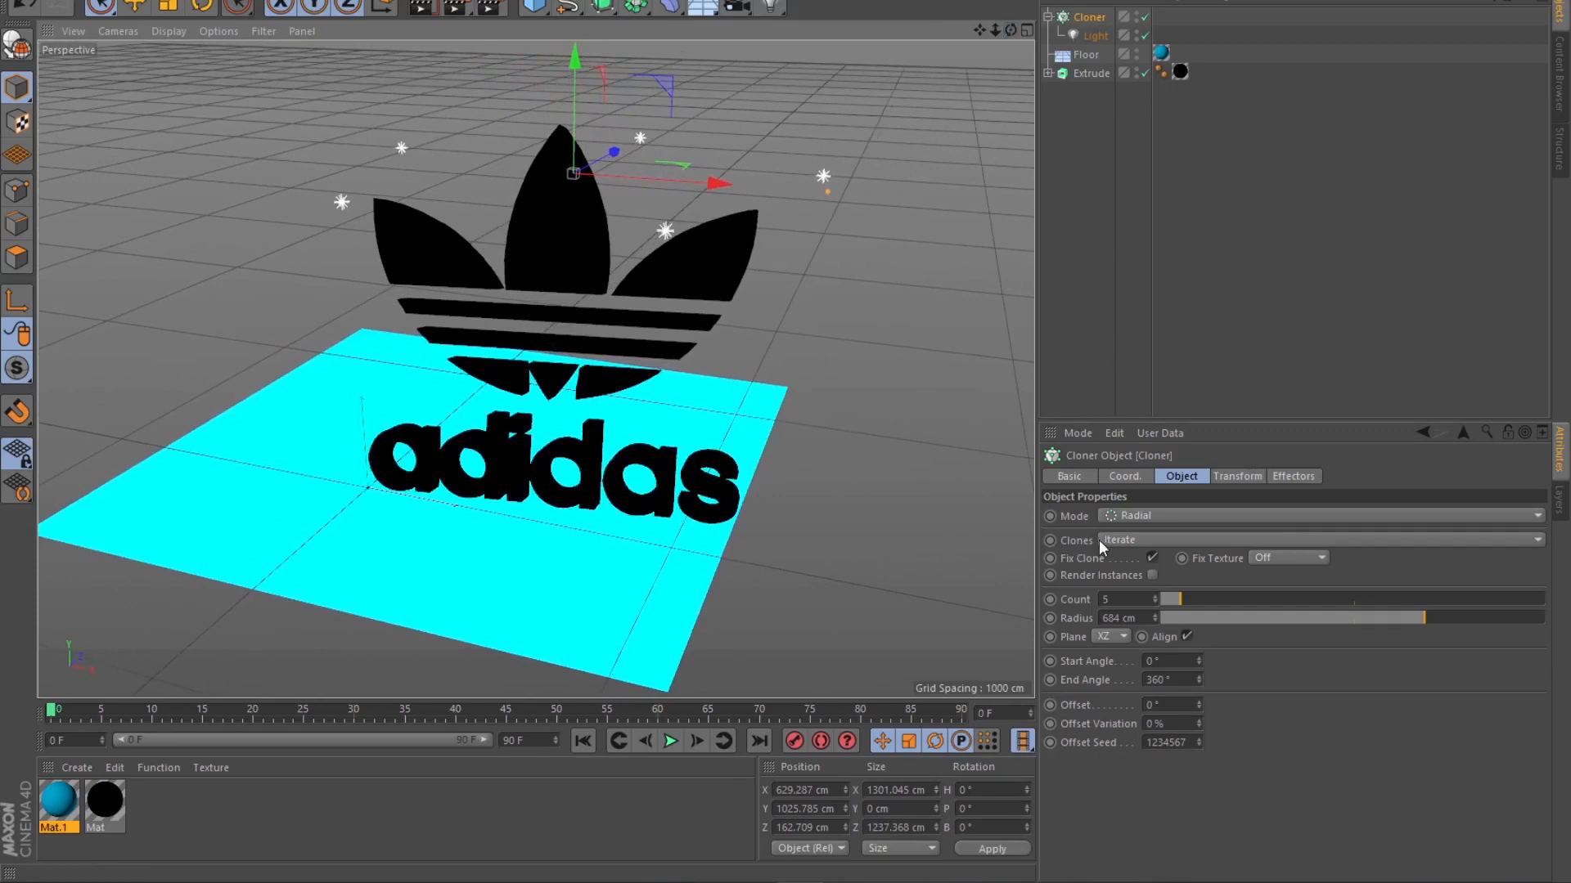
Set the Light's shadow to Shadow Maps (Soft) and test-render the view.
click(1093, 34)
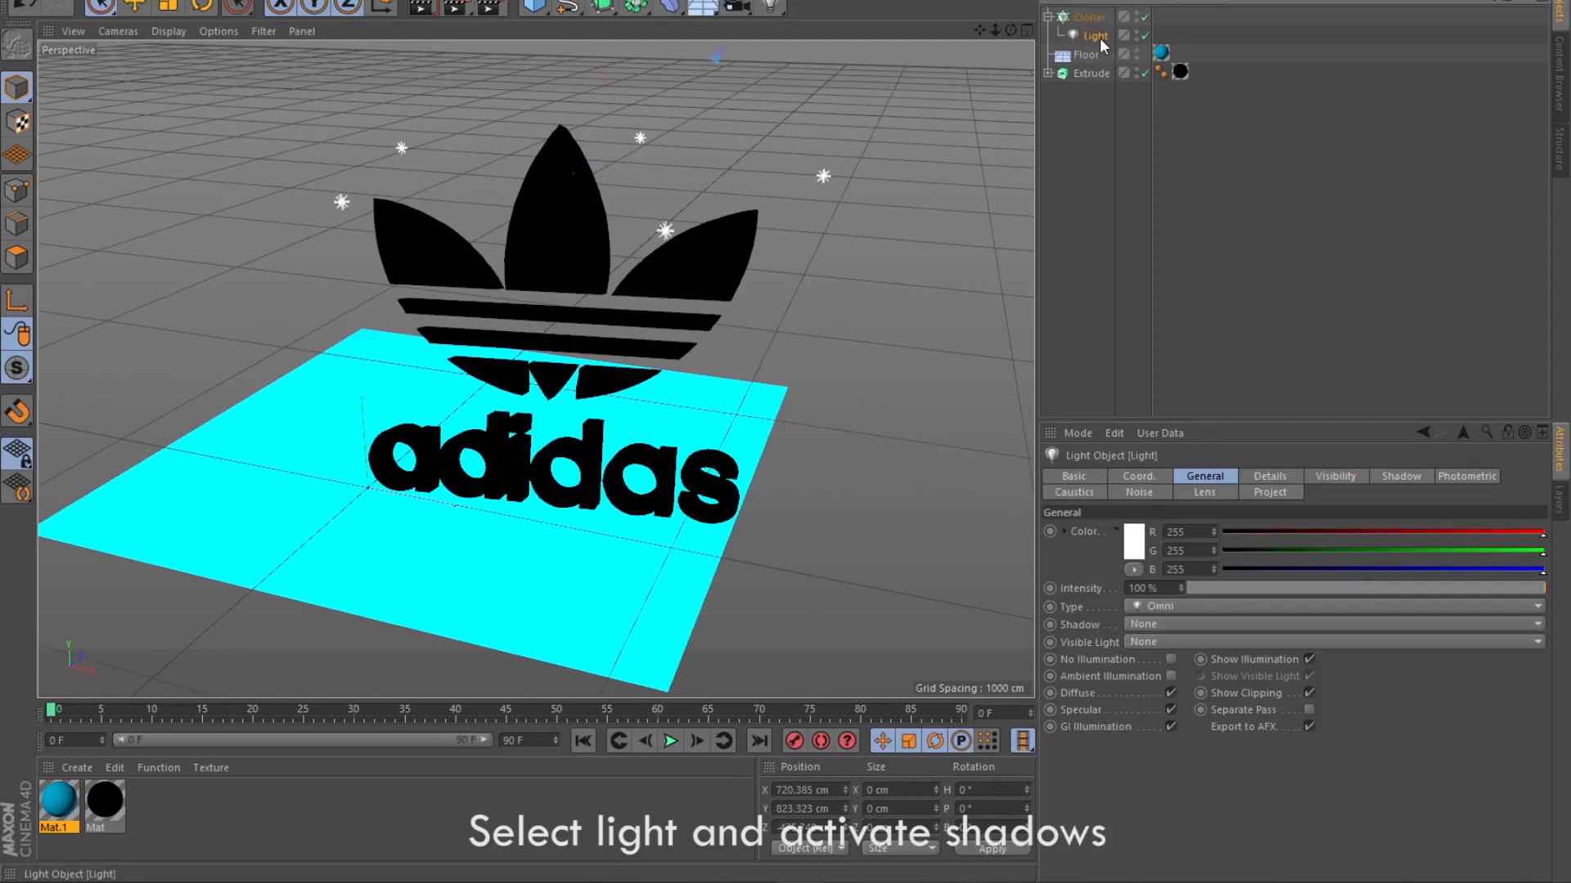
click(1160, 625)
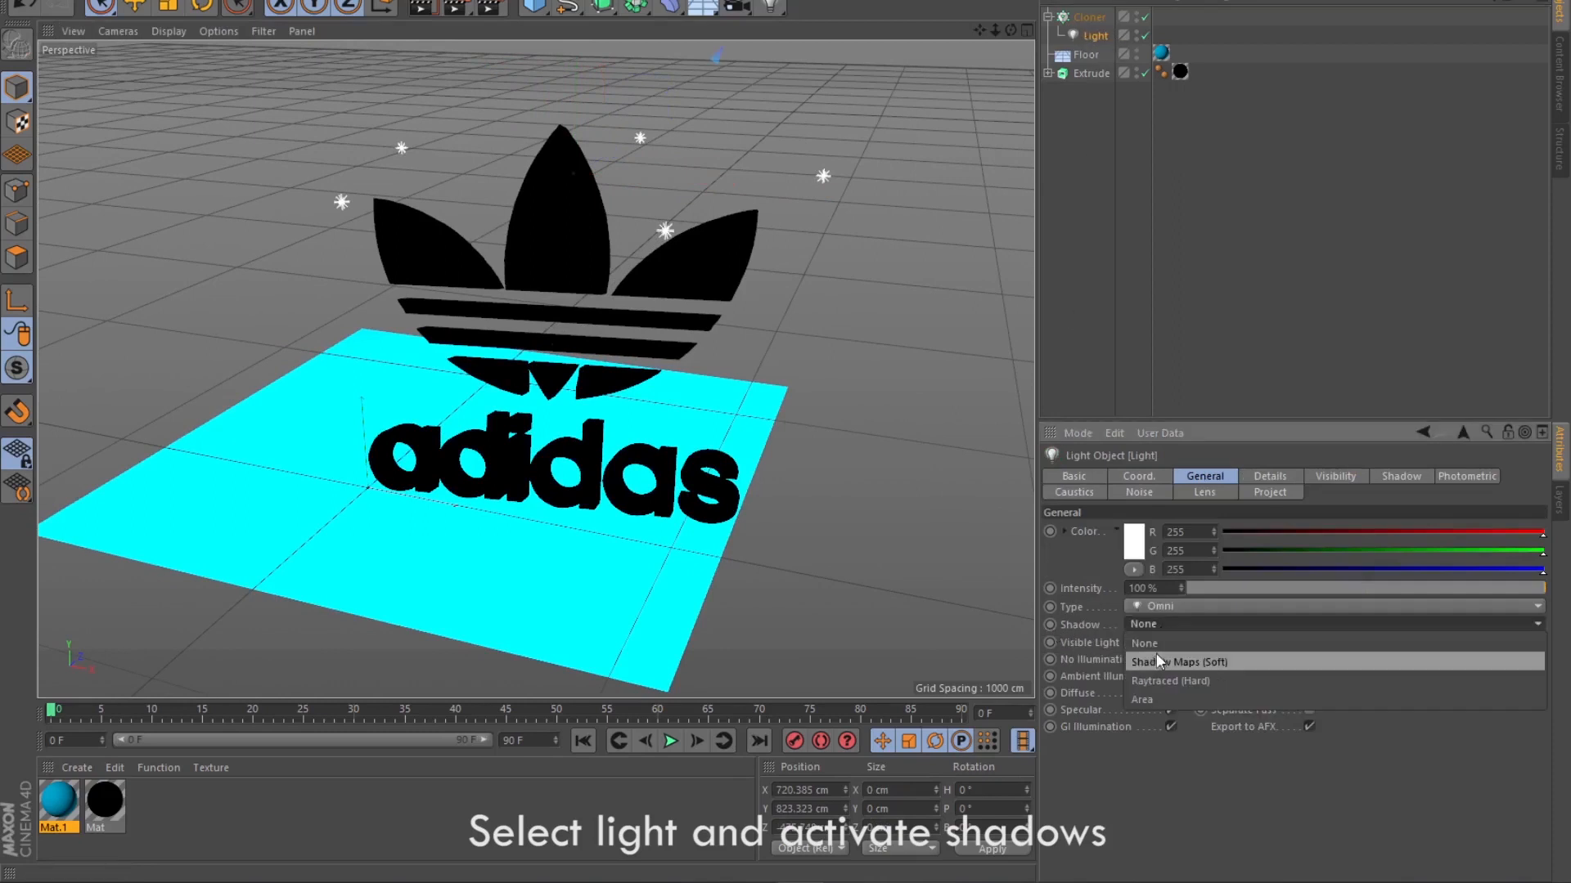
click(1179, 661)
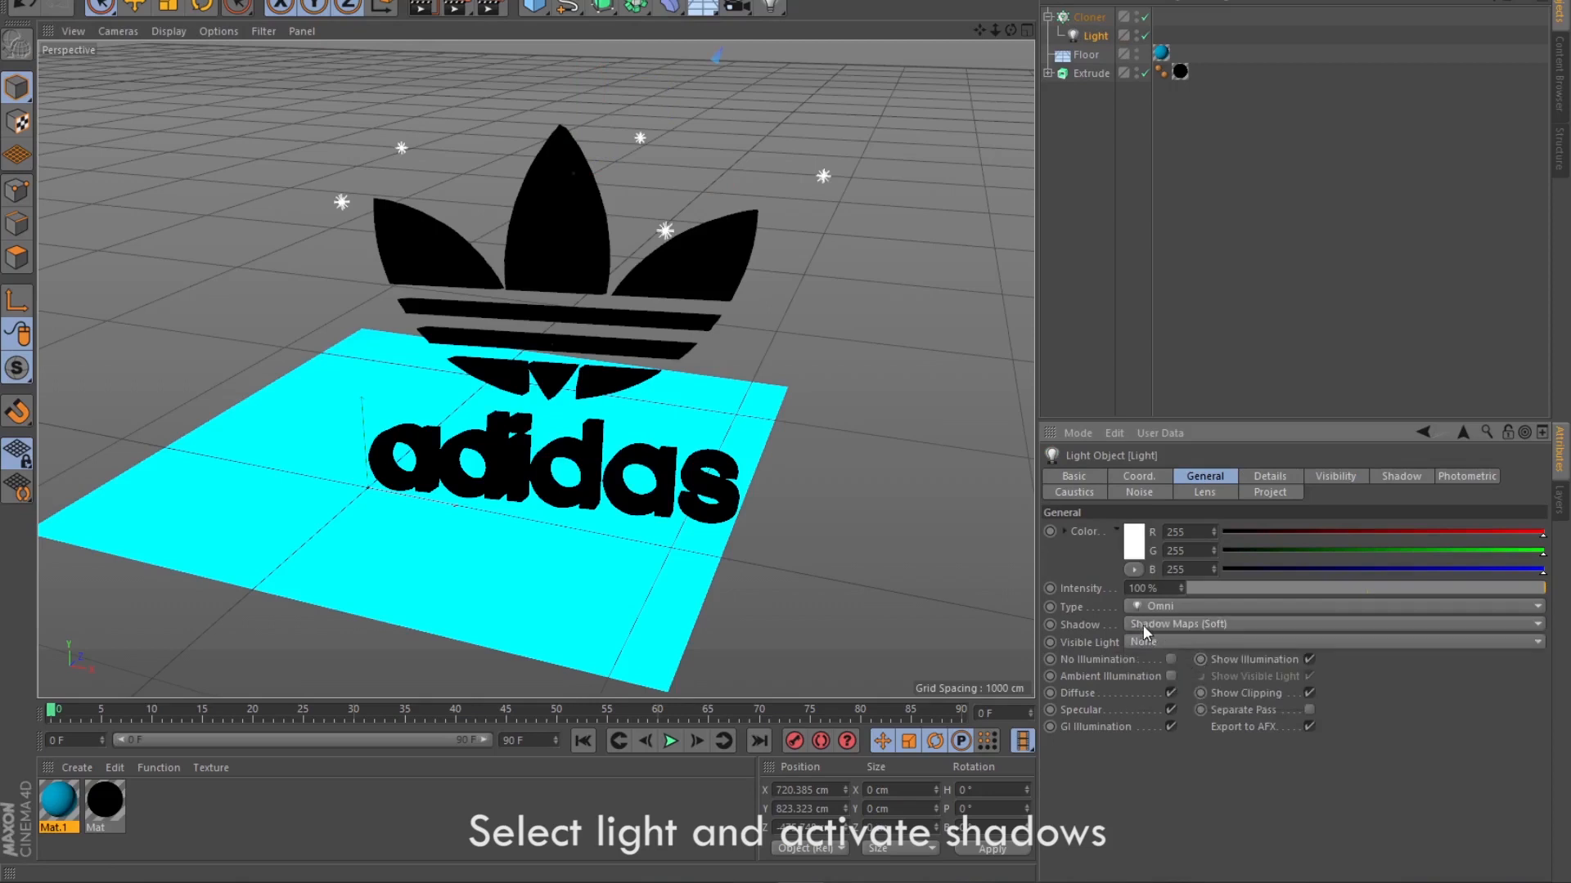
click(432, 16)
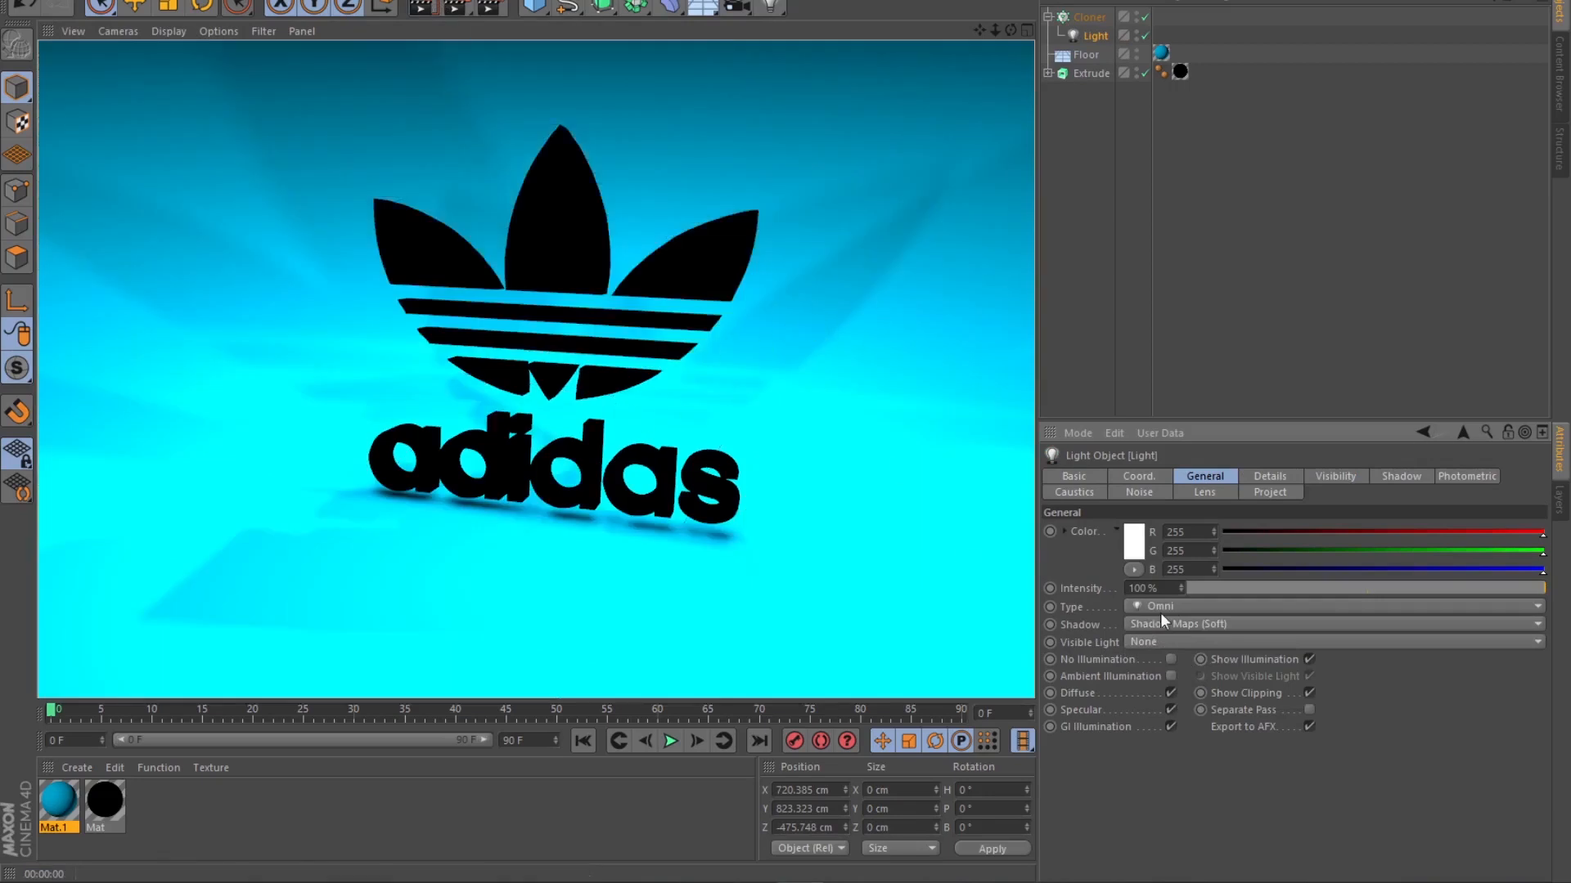
Compare test renders with the Light's shadow set to None and set back to Shadow Maps (Soft).
click(1182, 626)
click(1156, 641)
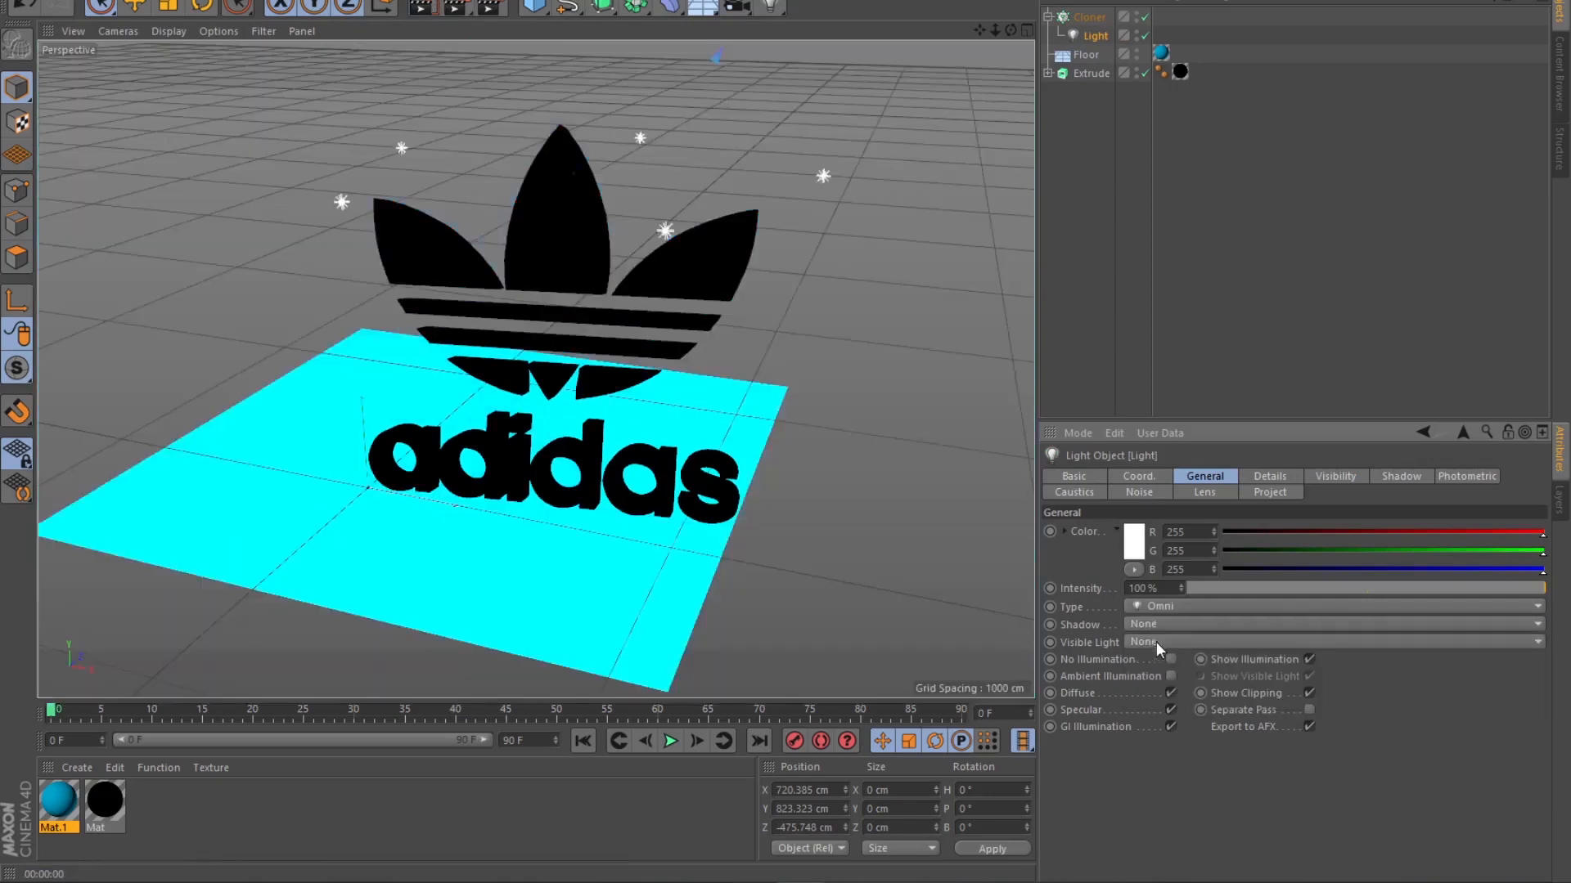
click(421, 8)
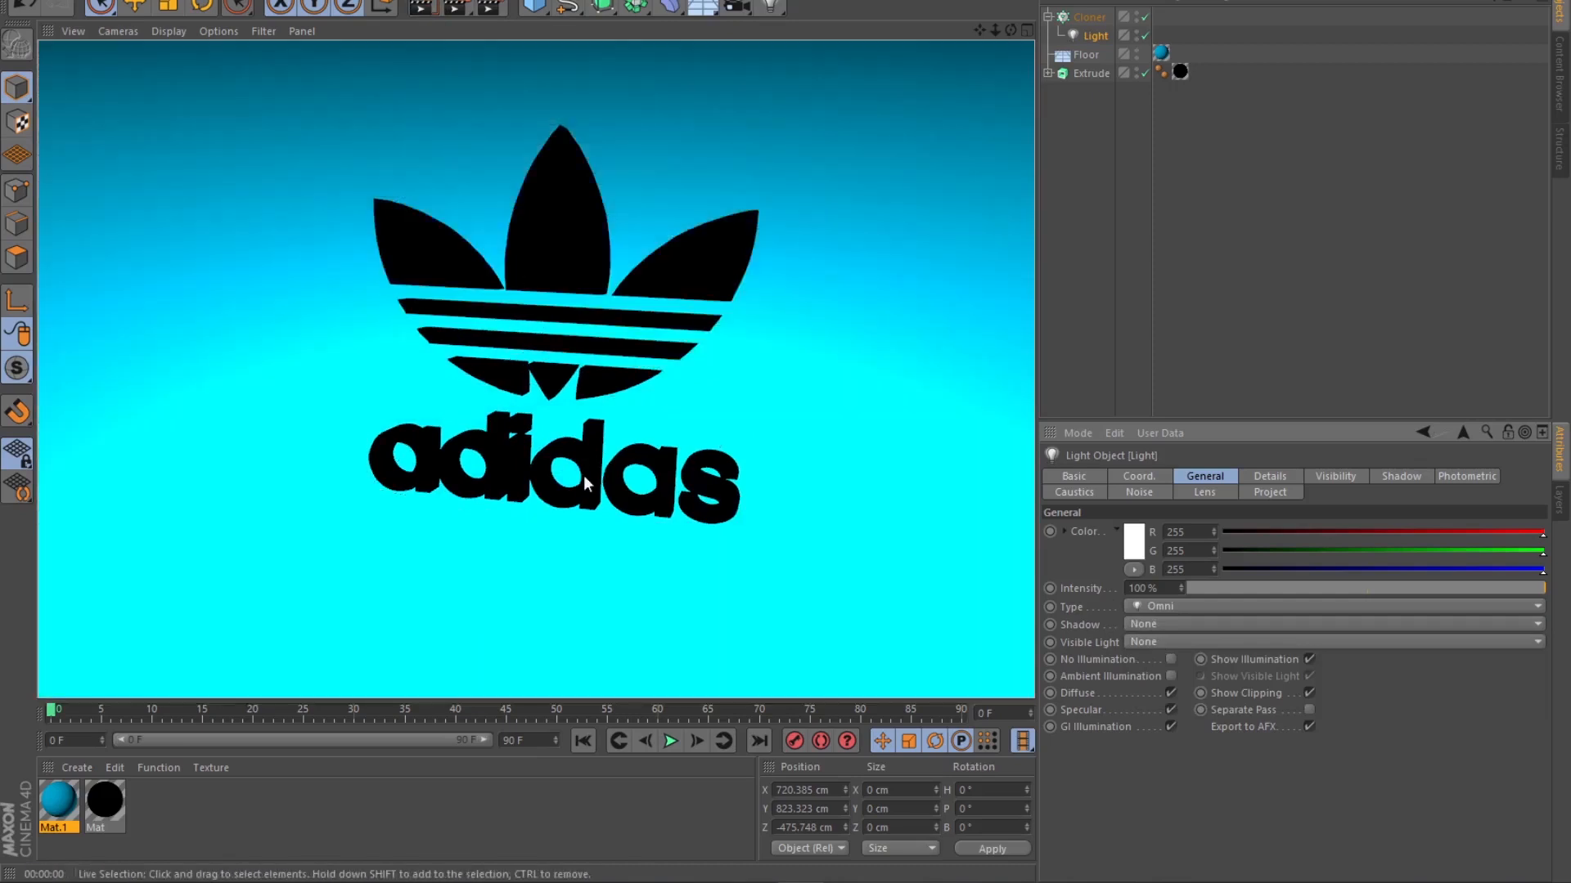
click(1150, 625)
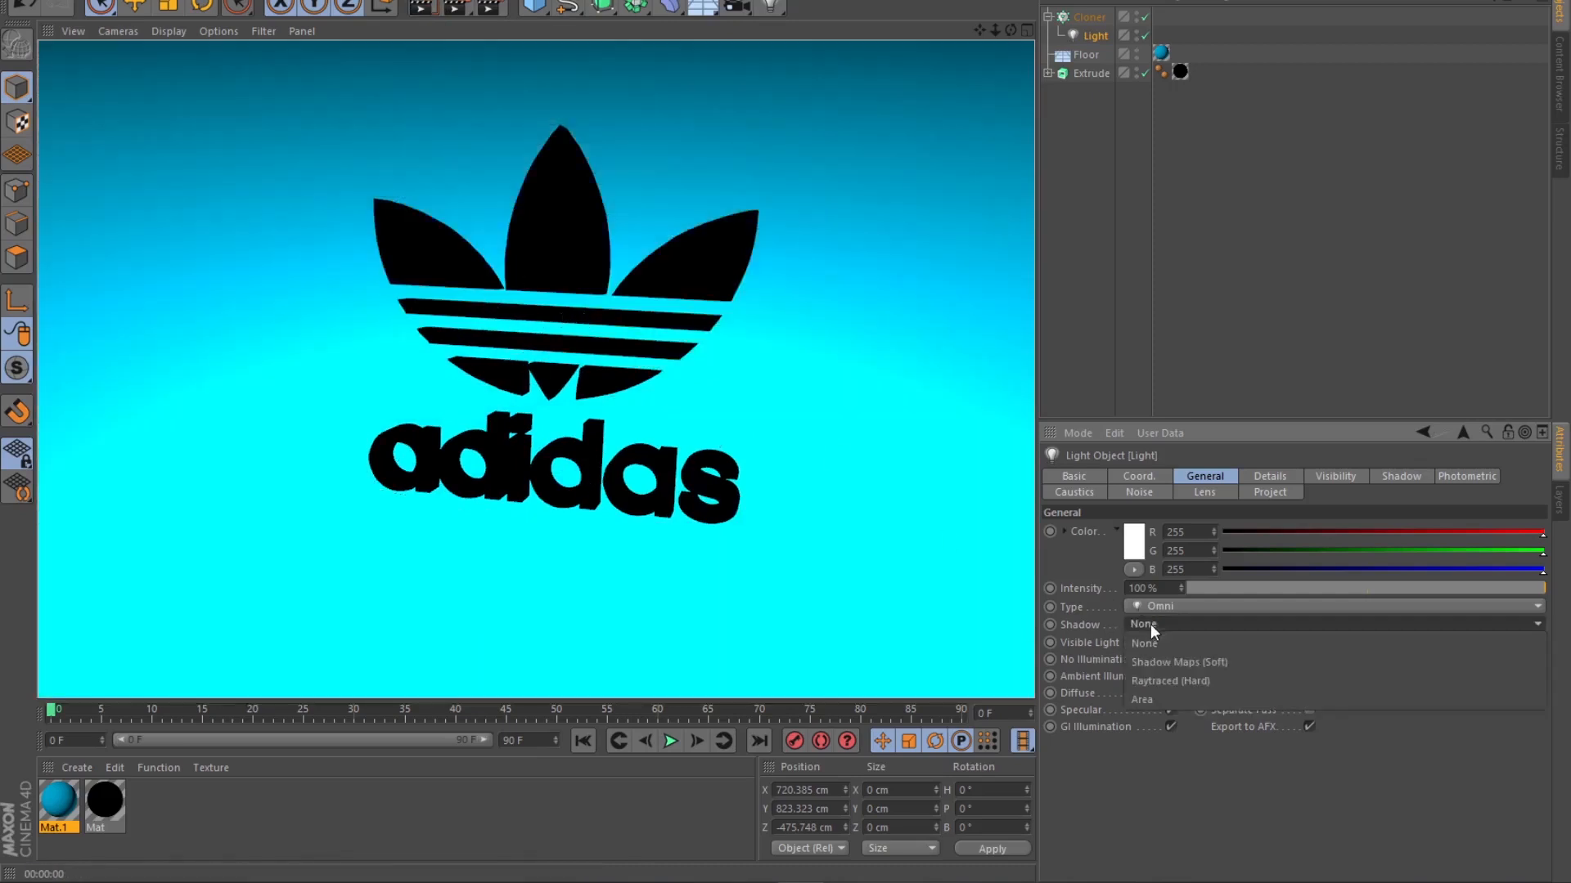
click(1176, 663)
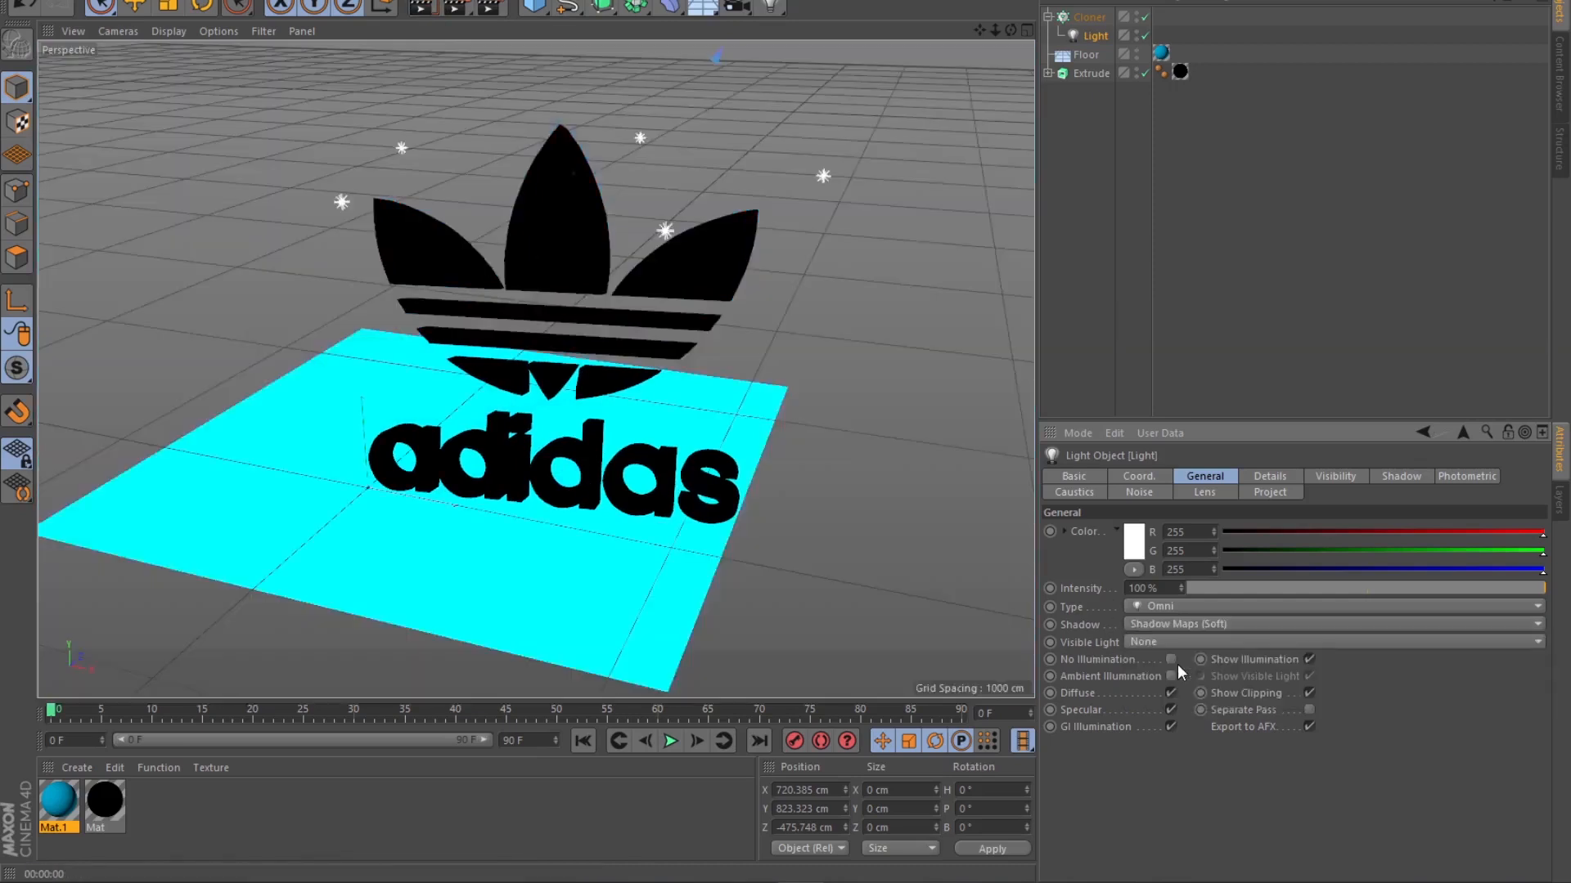
click(432, 6)
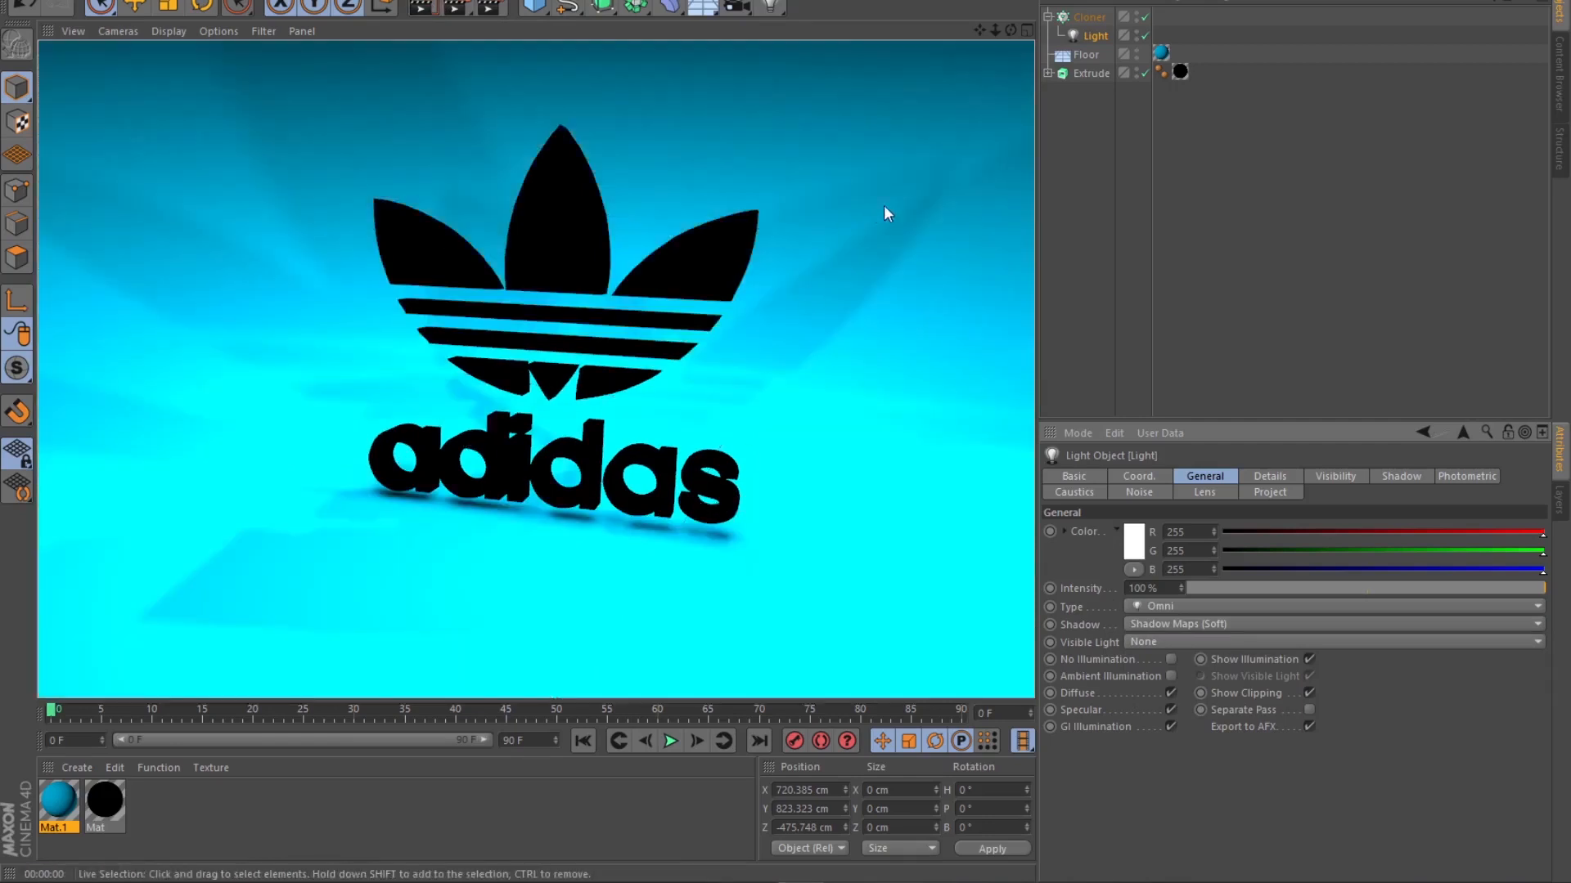
Move the Cloner to about Y 1207, Z 713 cm and test-render how the shadows fall.
click(1083, 17)
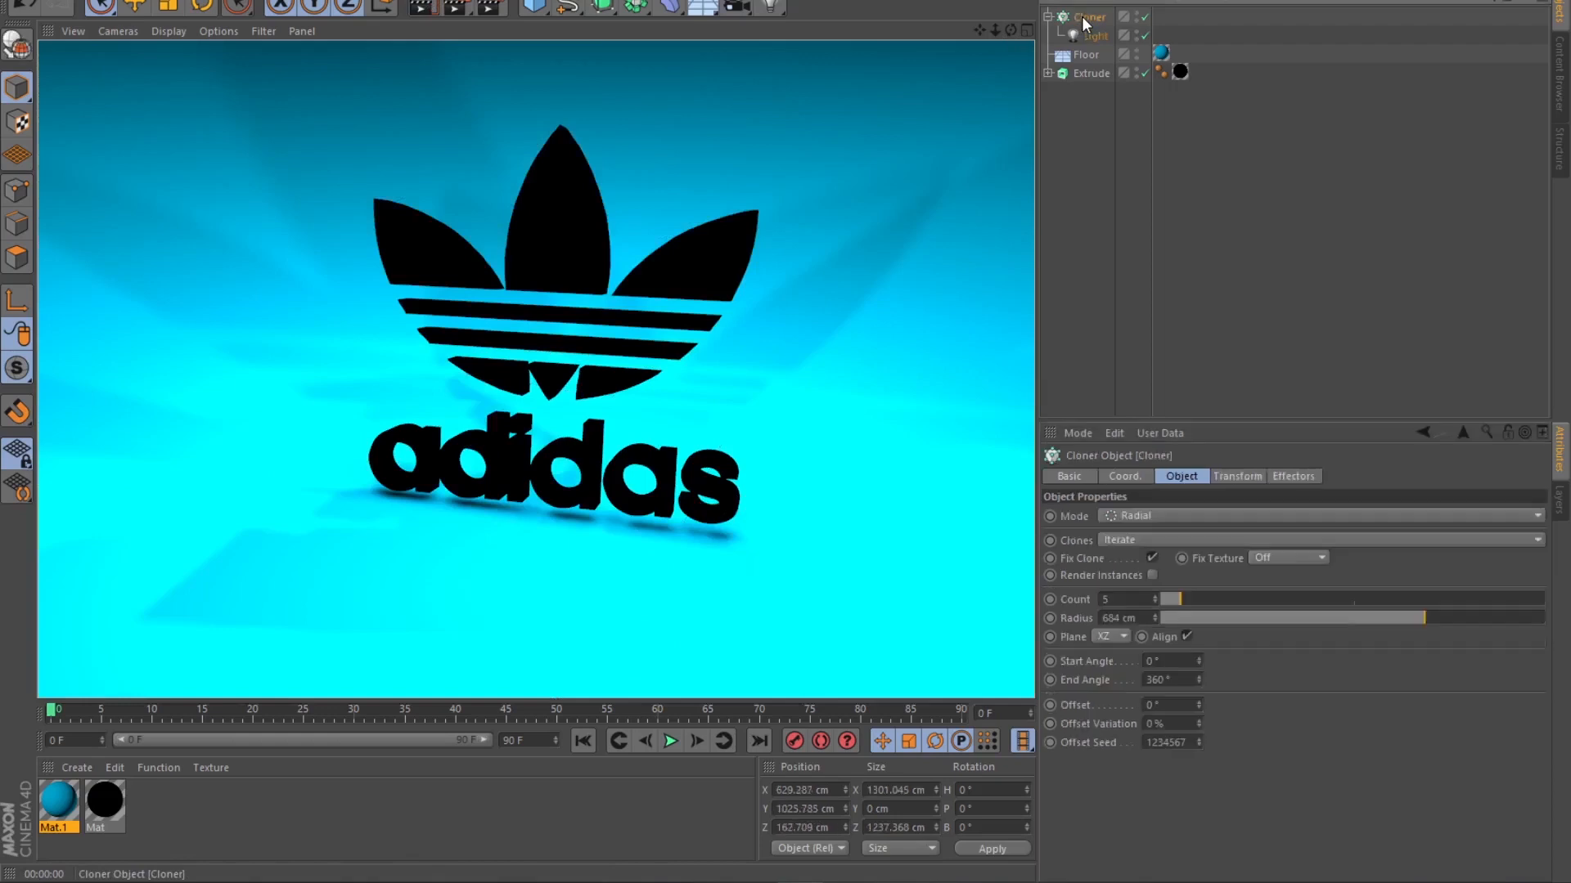
drag(582, 62, 578, 51)
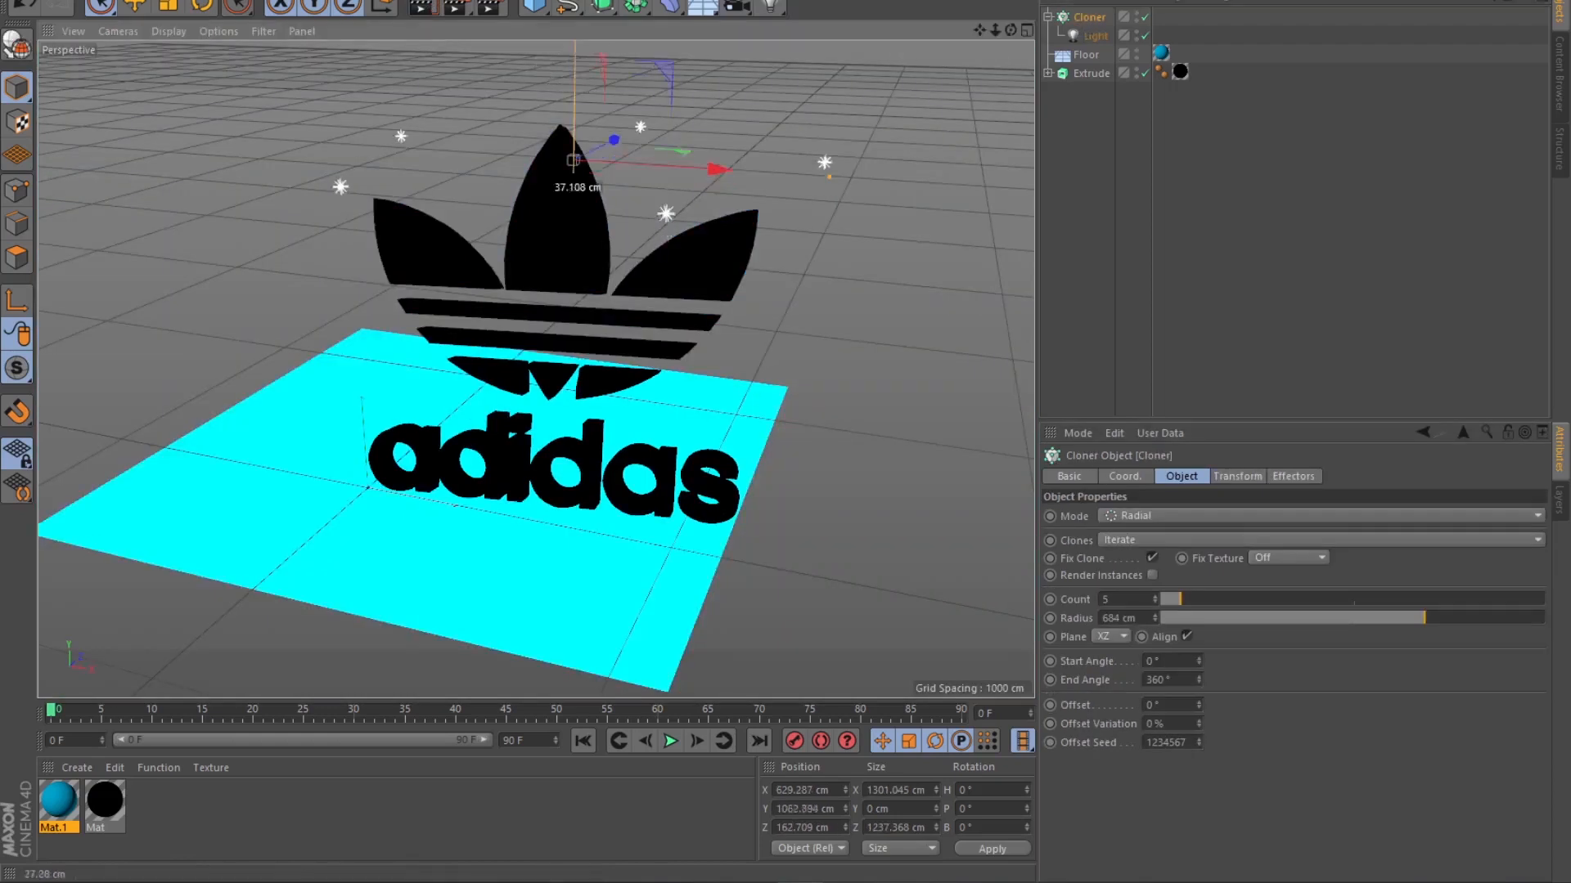
drag(573, 160, 534, 121)
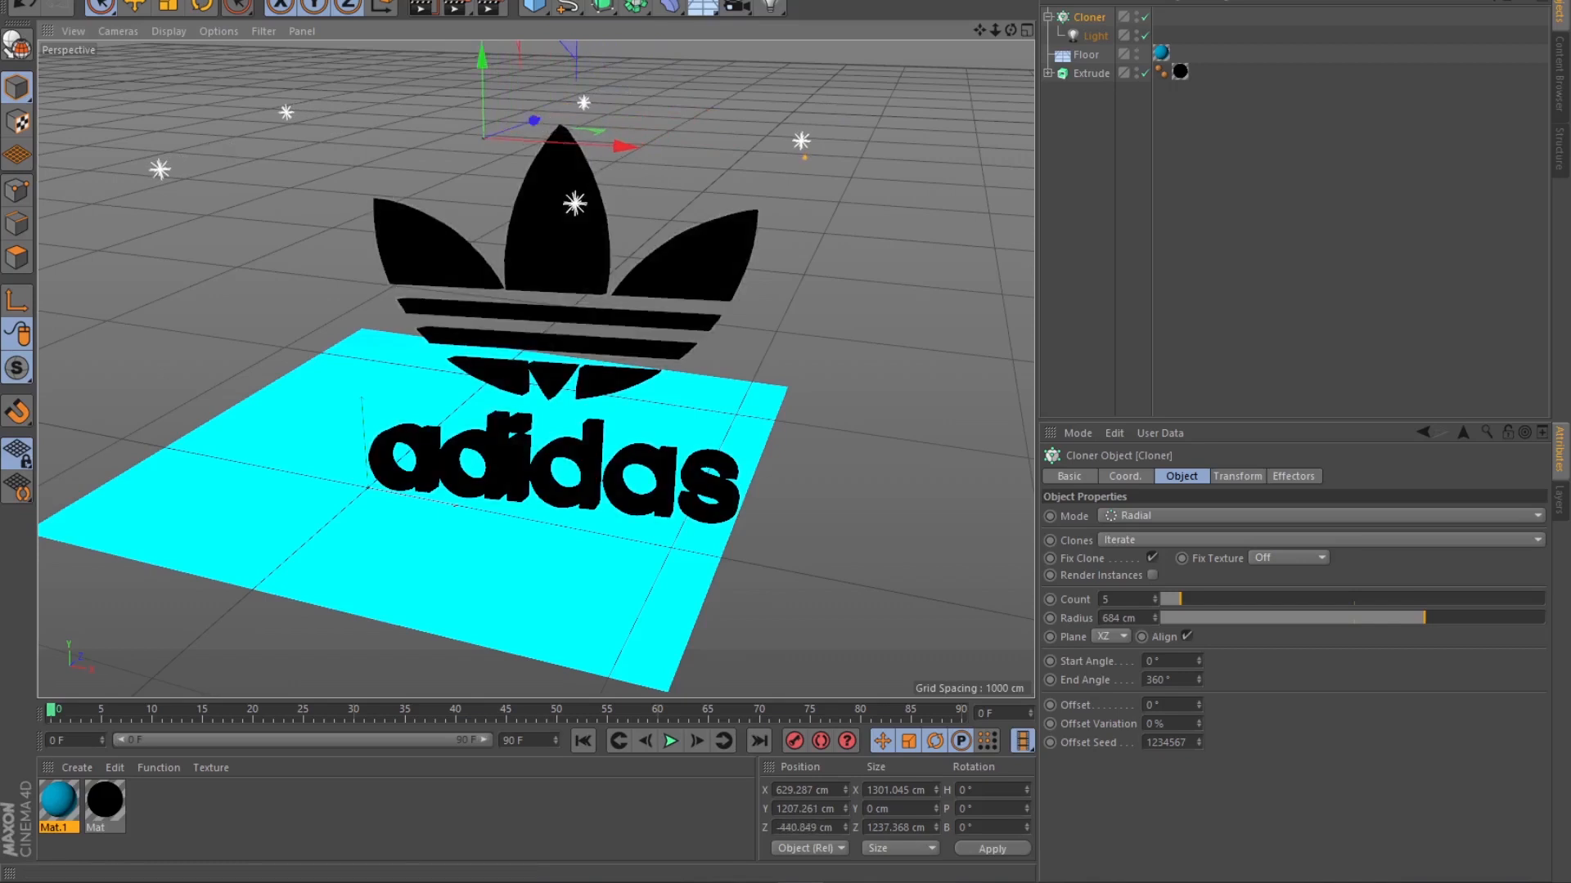
click(423, 7)
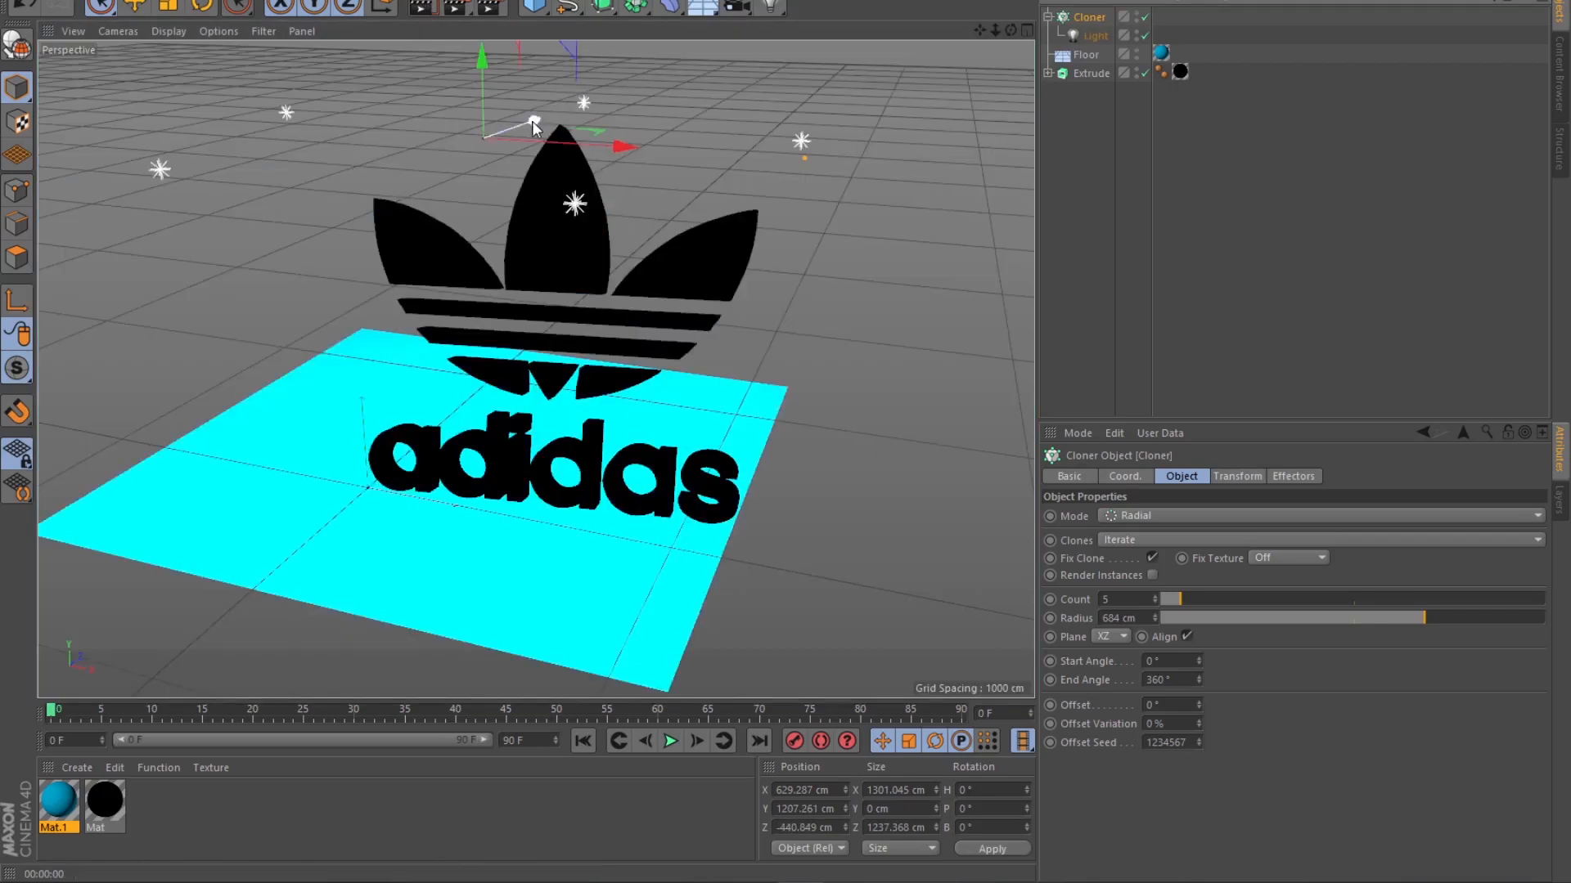
drag(532, 121, 672, 82)
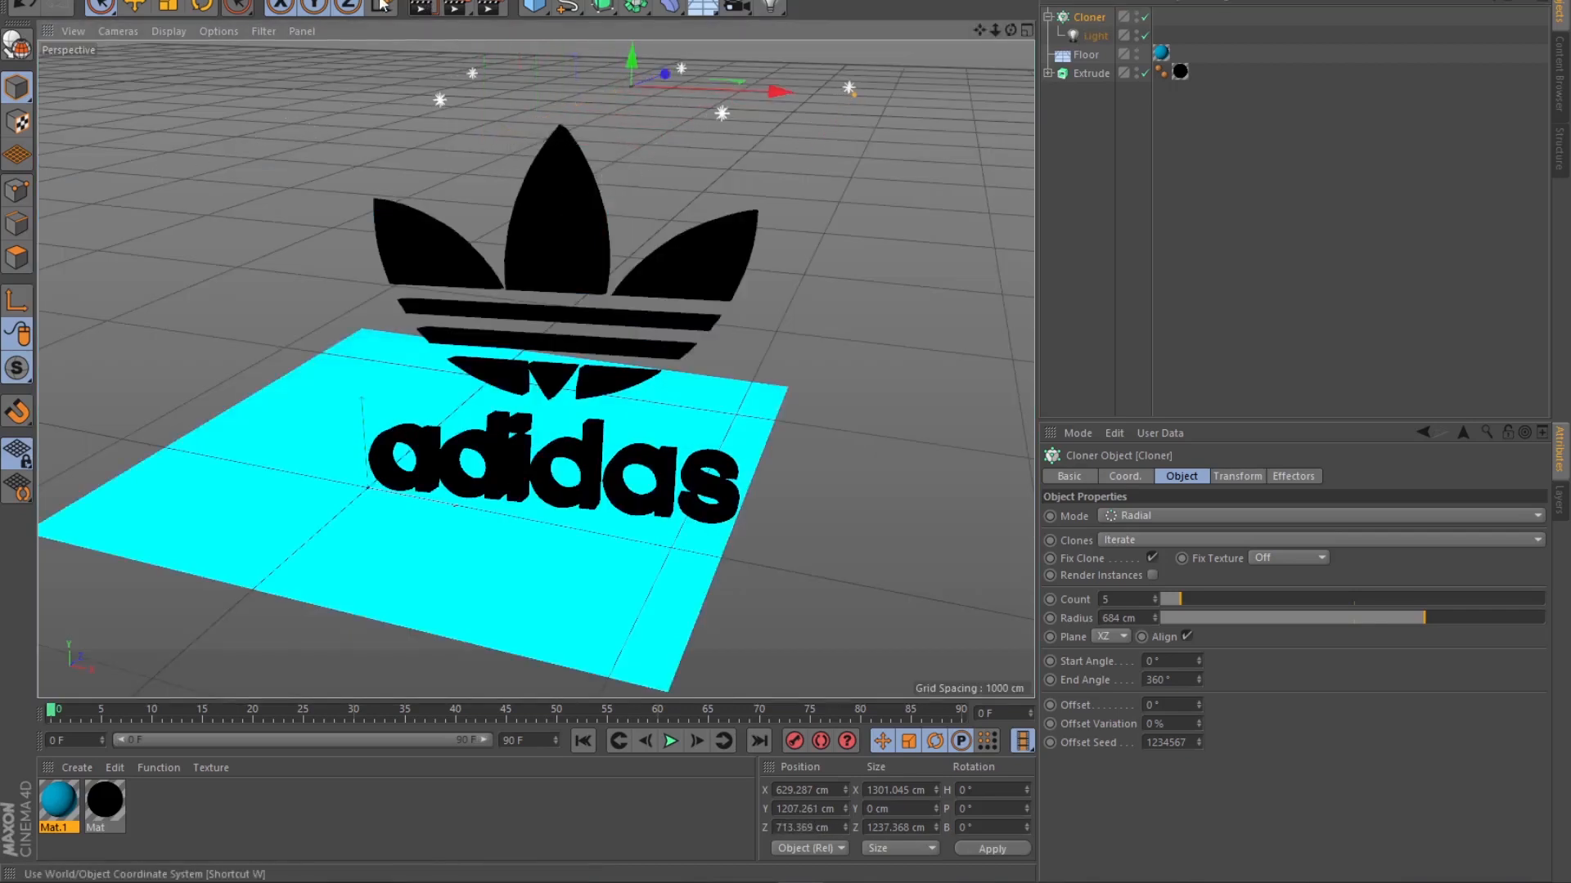
click(421, 7)
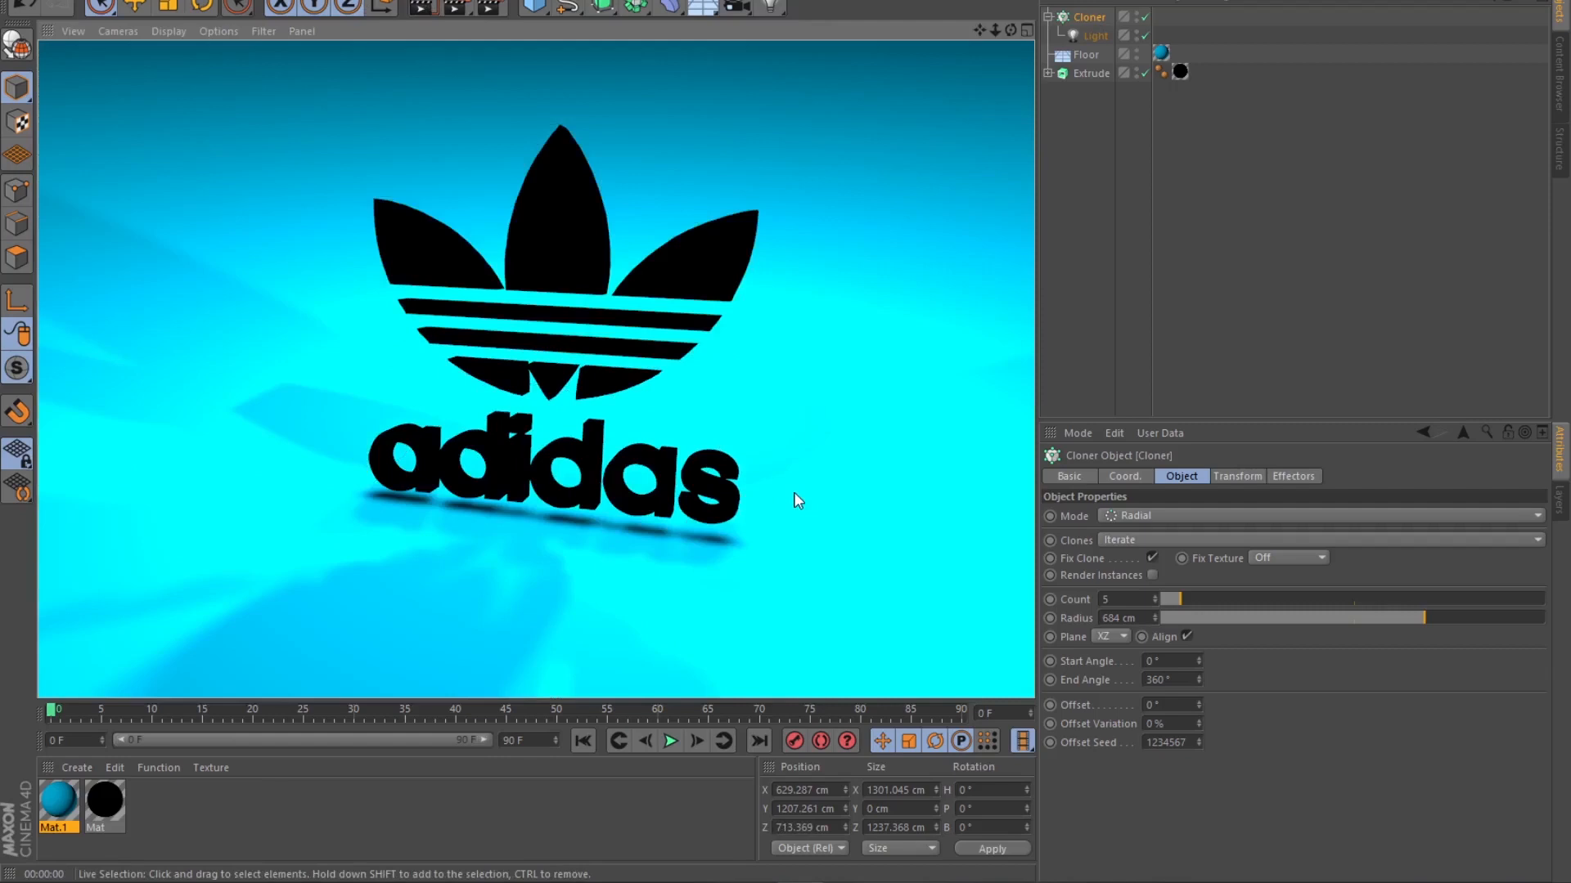
Move the Cloner to about Y 1299, Z -160 cm and test-render the view.
click(1085, 18)
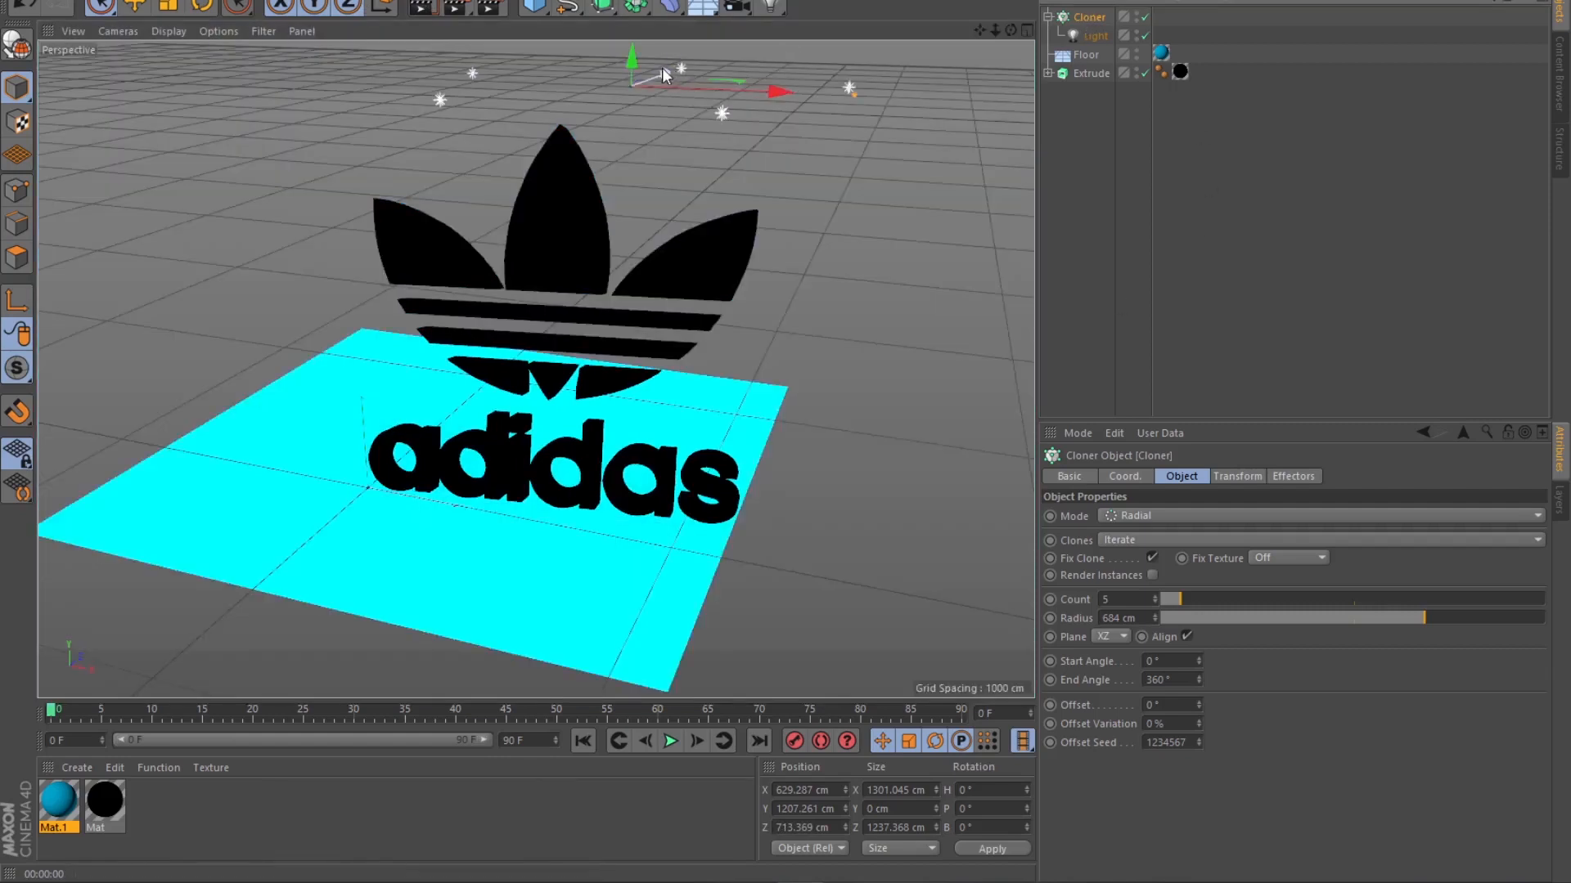
drag(662, 68, 587, 121)
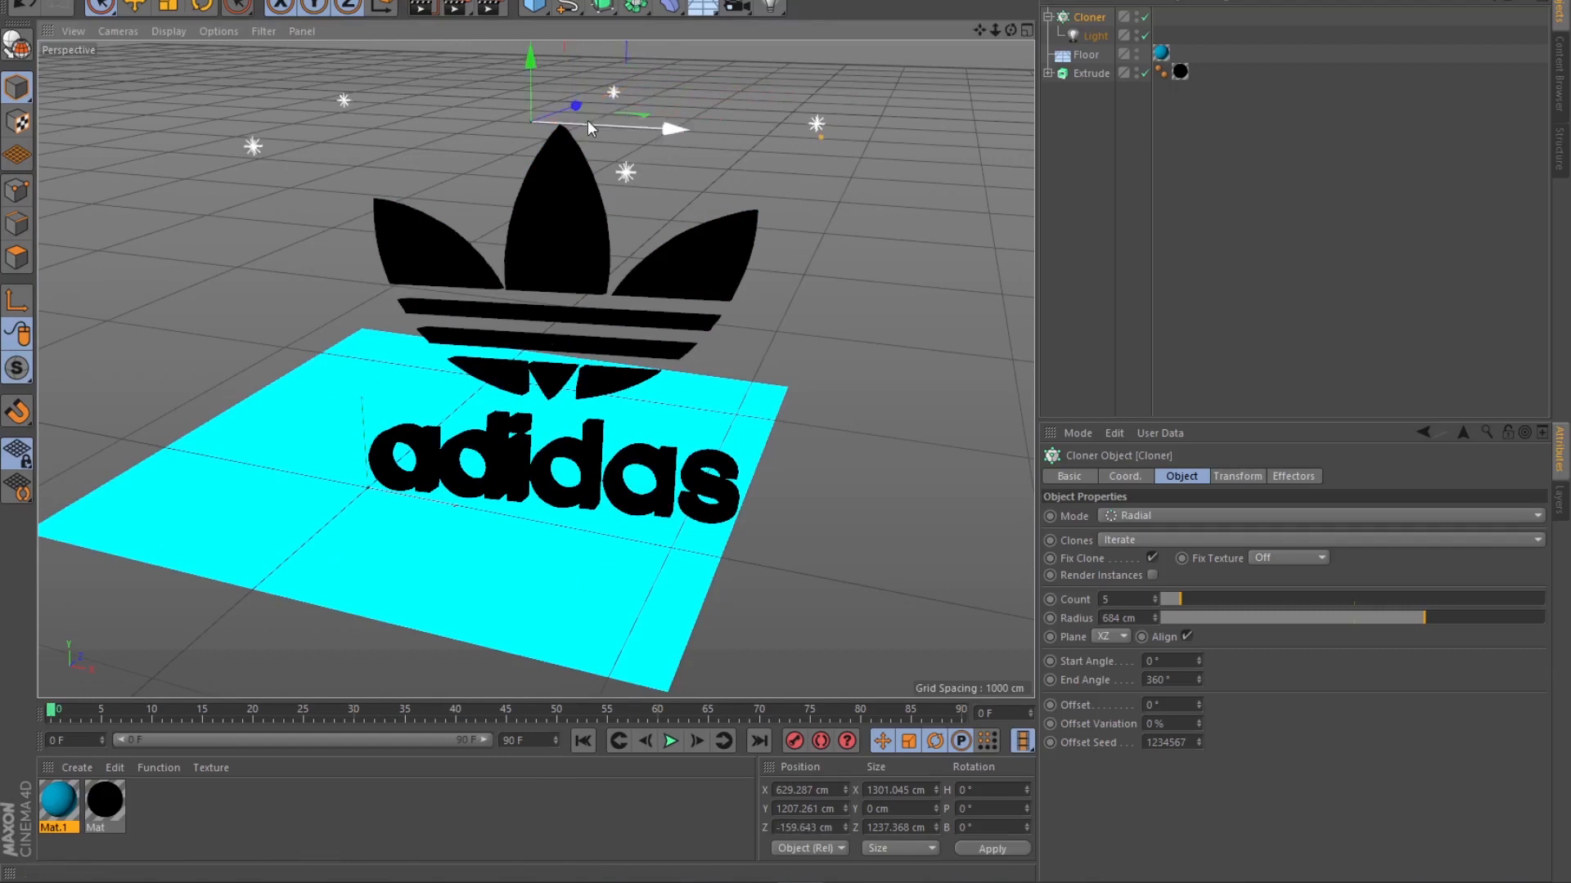
drag(527, 51, 528, 13)
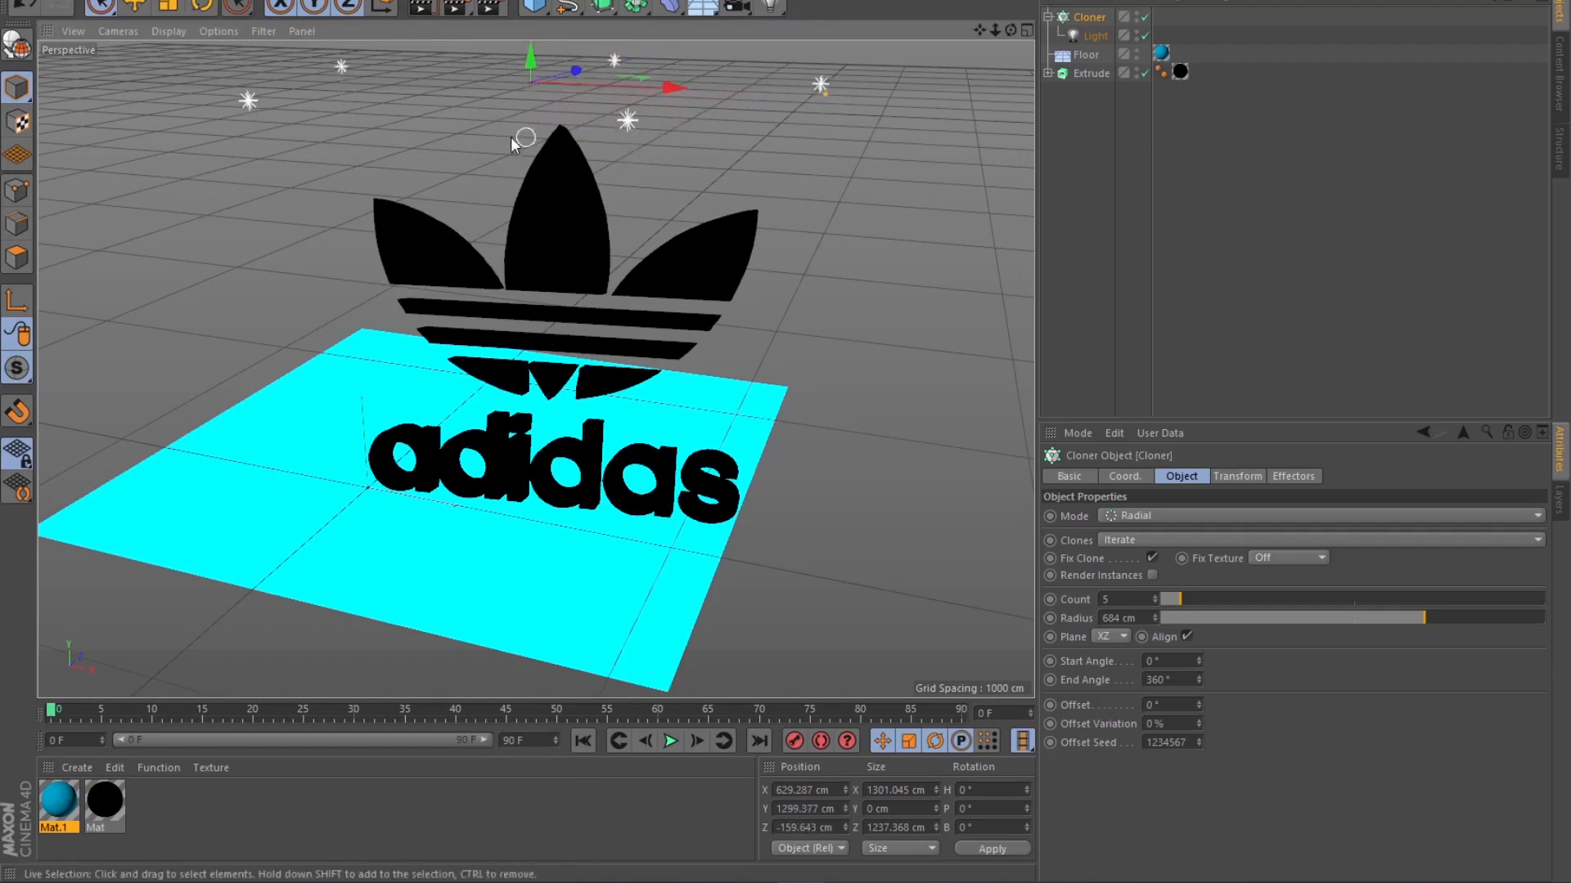
key(ctrl+r)
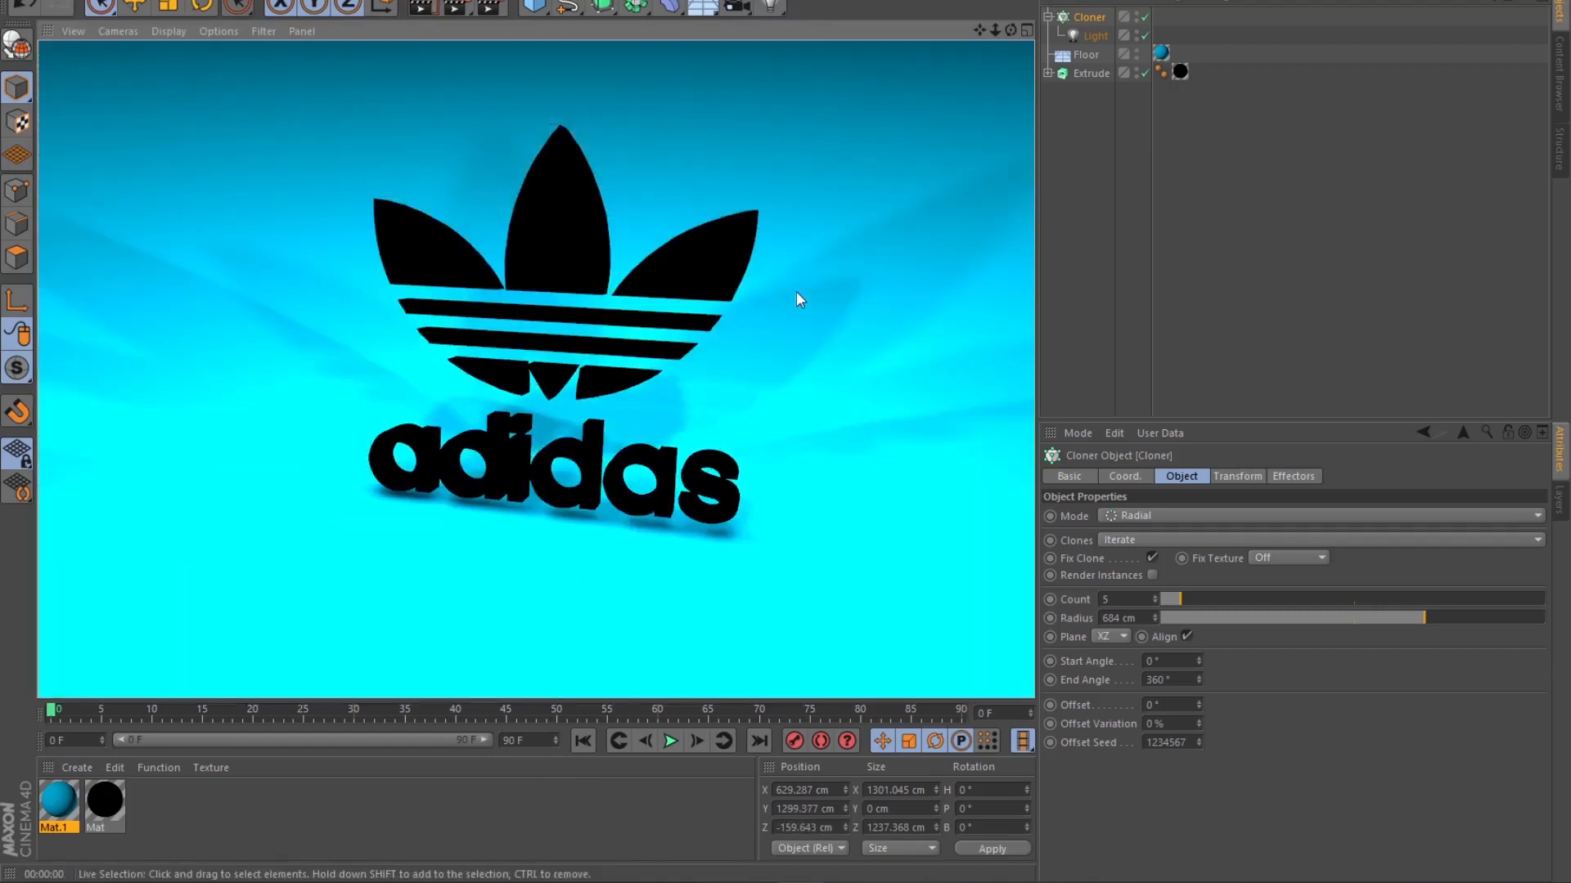
Move the Cloner to about Y 1889, Z 136 cm and widen its radius to 1000 cm.
drag(1010, 30, 949, 73)
drag(564, 83, 678, 82)
drag(996, 29, 924, 36)
drag(535, 60, 536, 3)
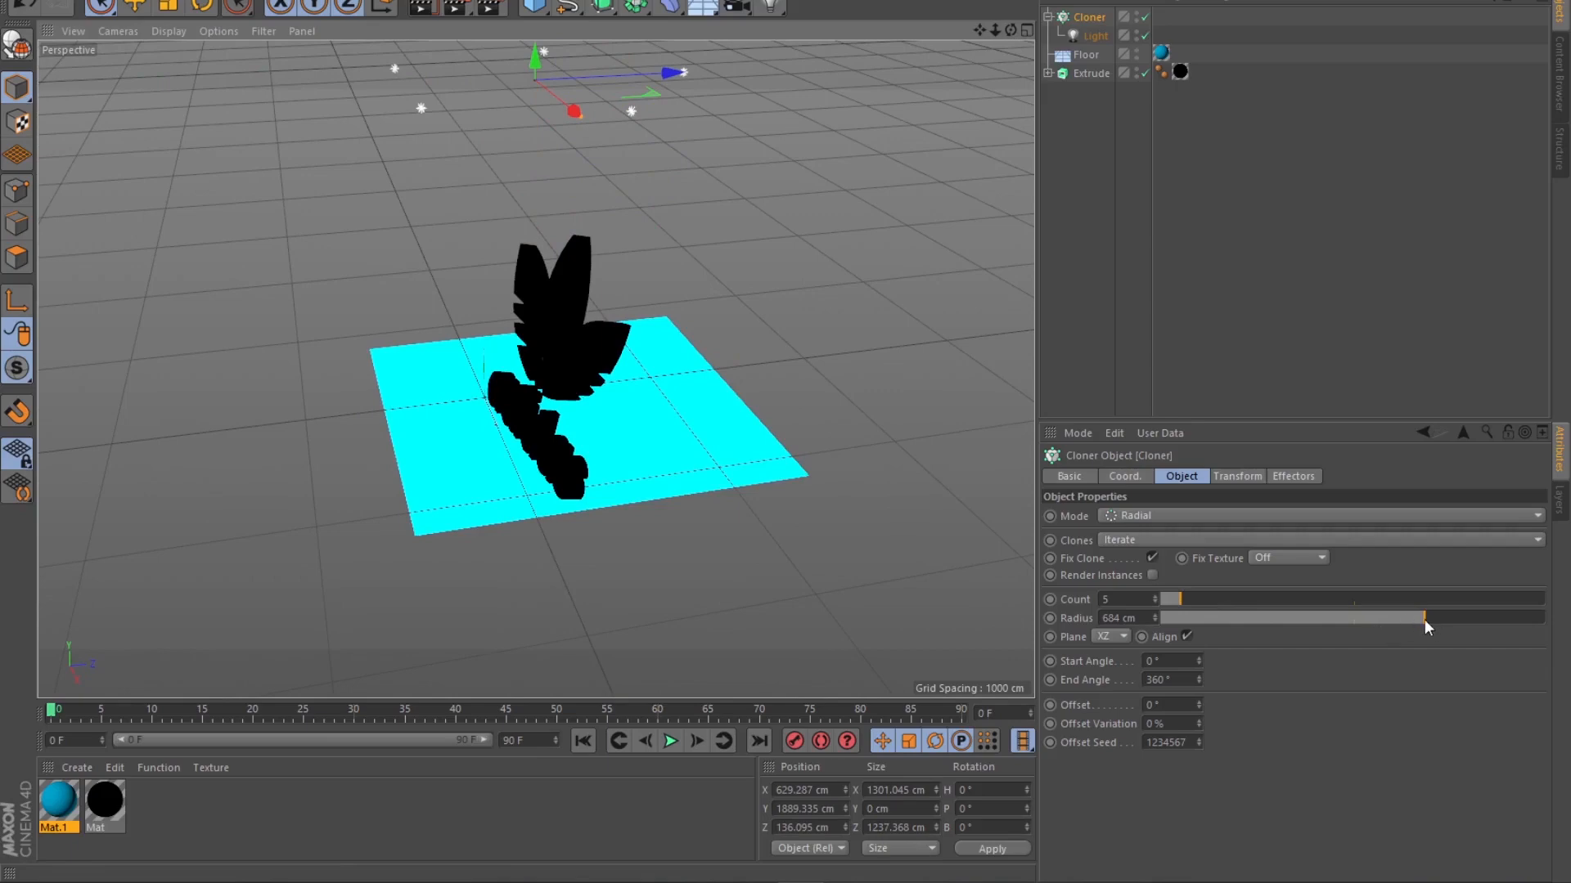
drag(1425, 620, 1546, 607)
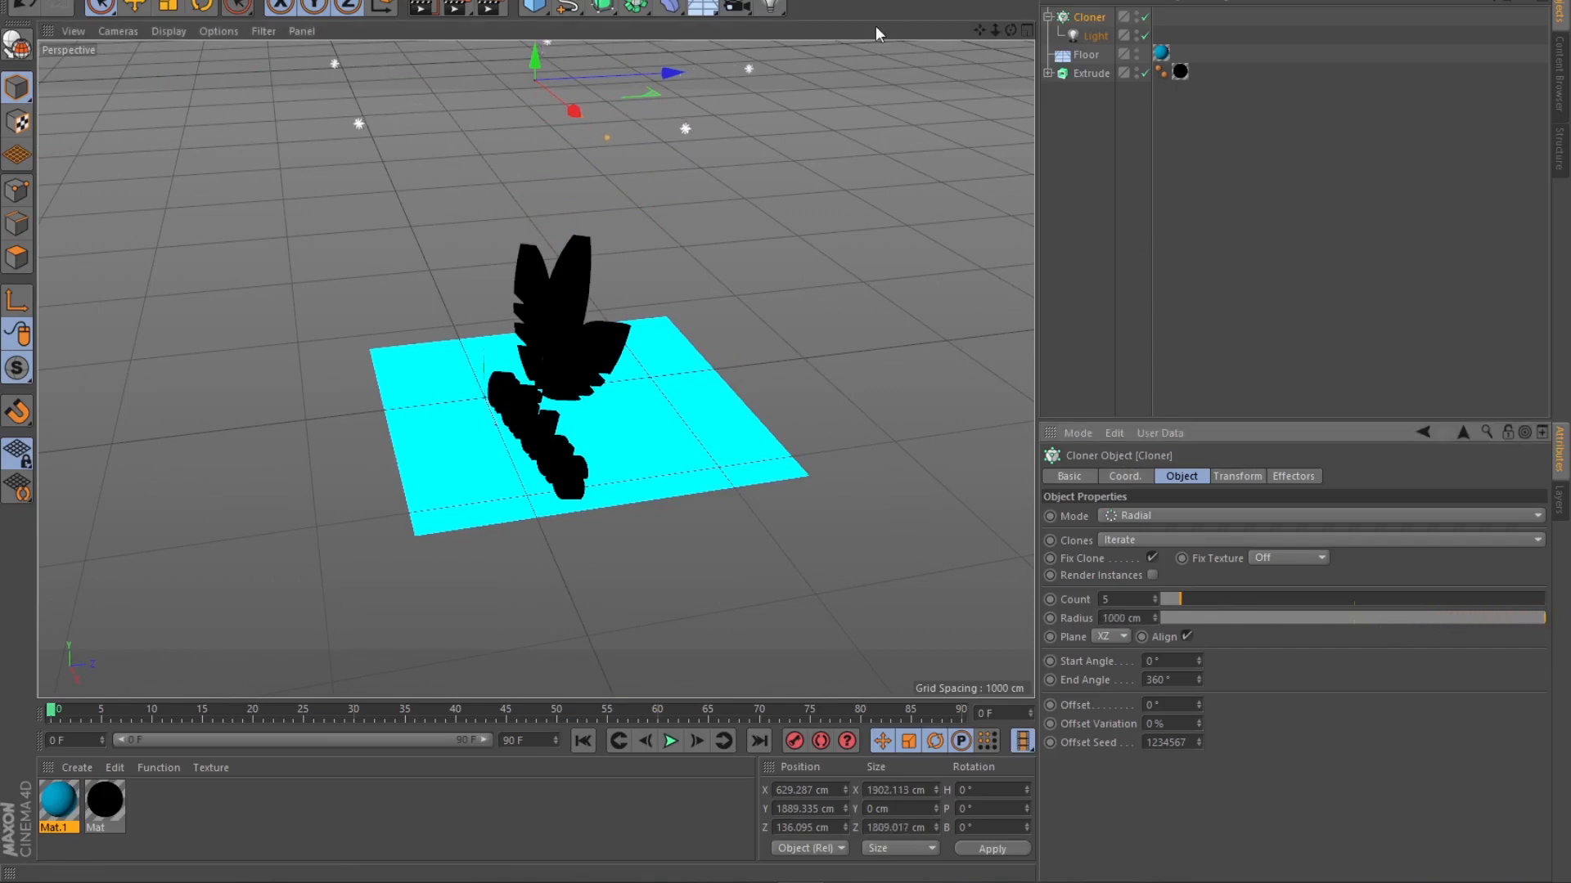
Test-render the logo and its shadows from two slightly different front angles.
drag(1008, 33, 961, 32)
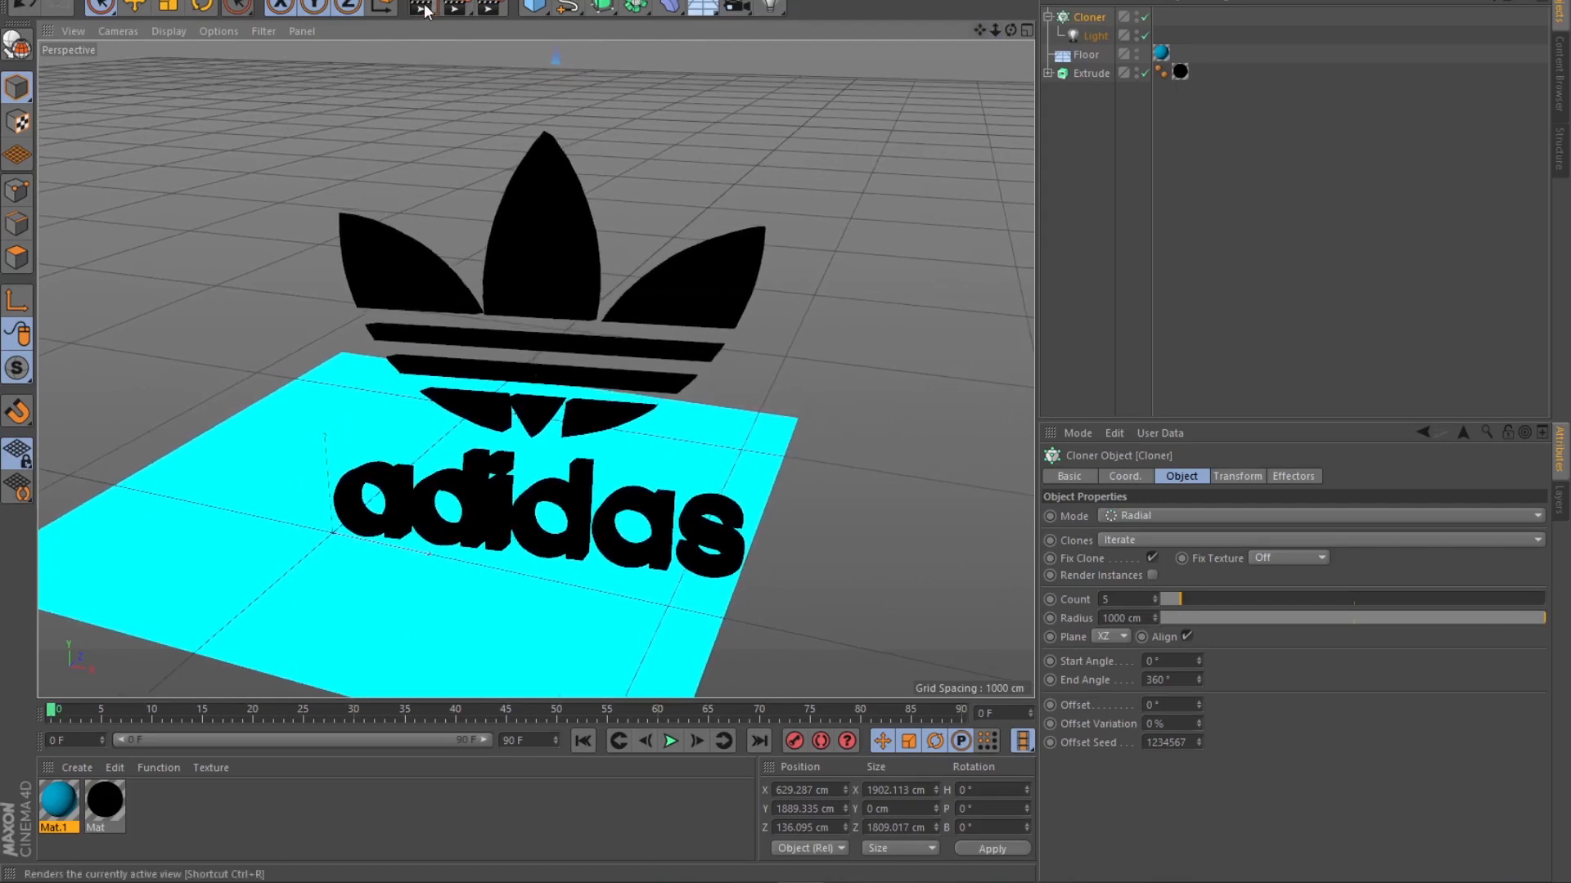
click(423, 6)
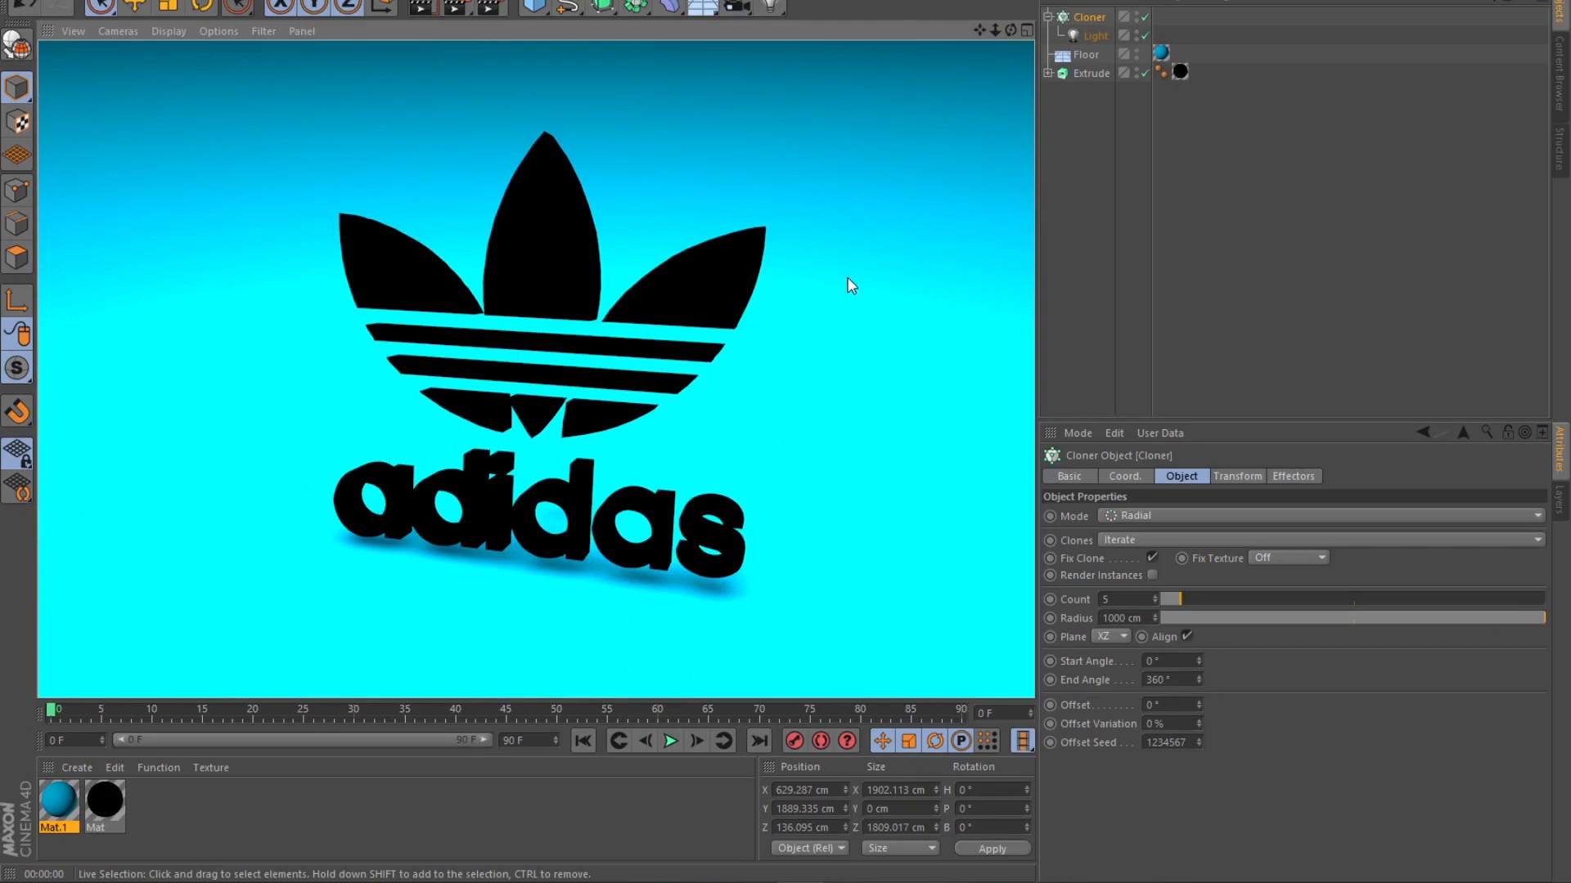
drag(1011, 27, 1012, 33)
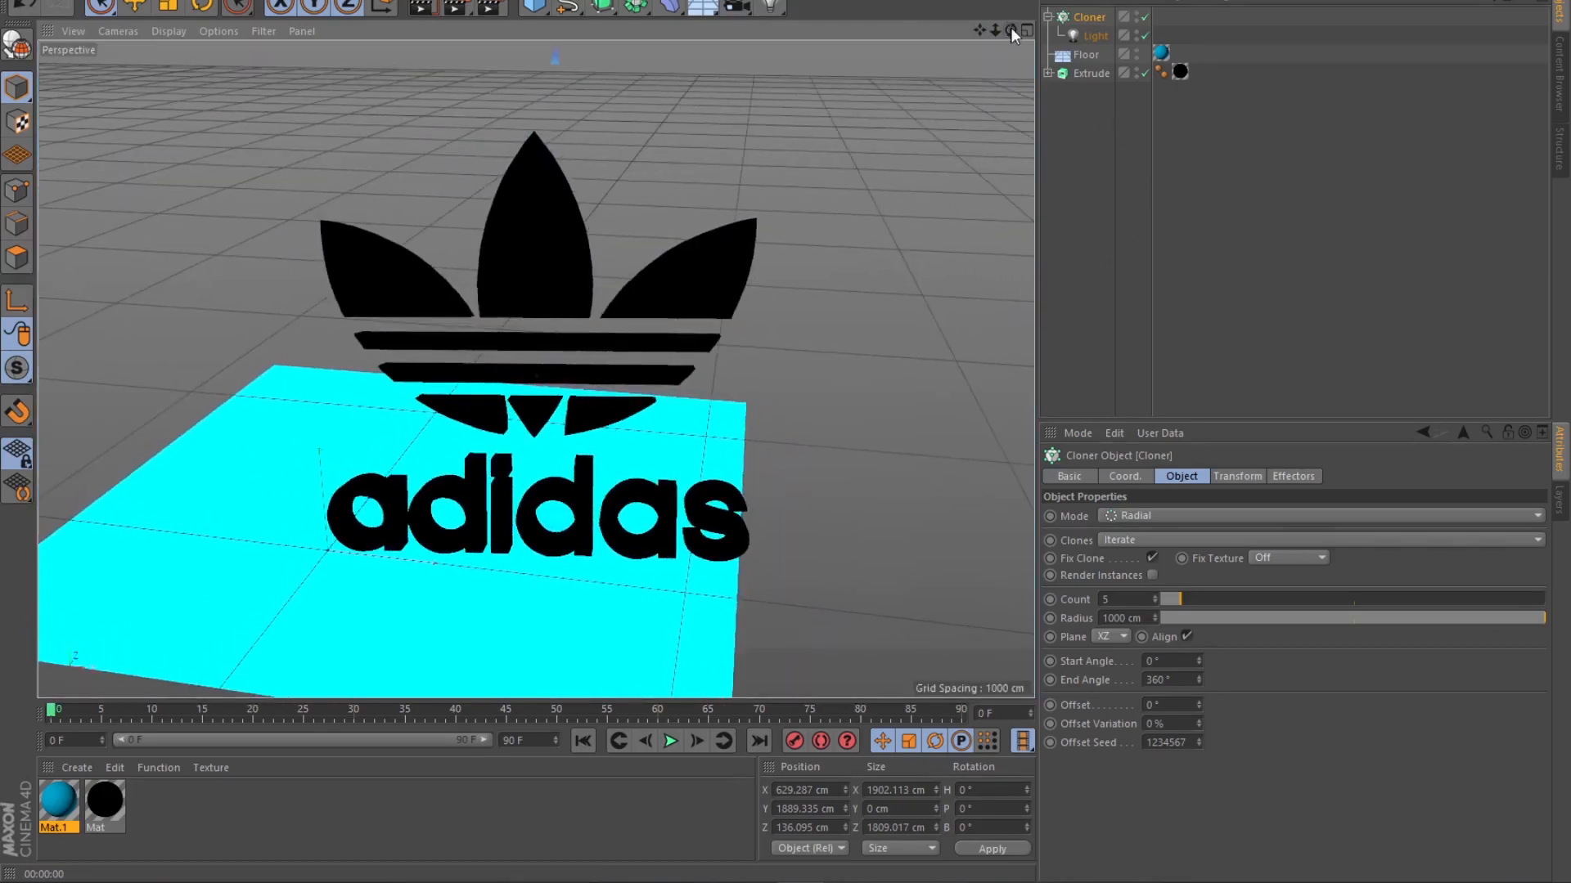
click(427, 8)
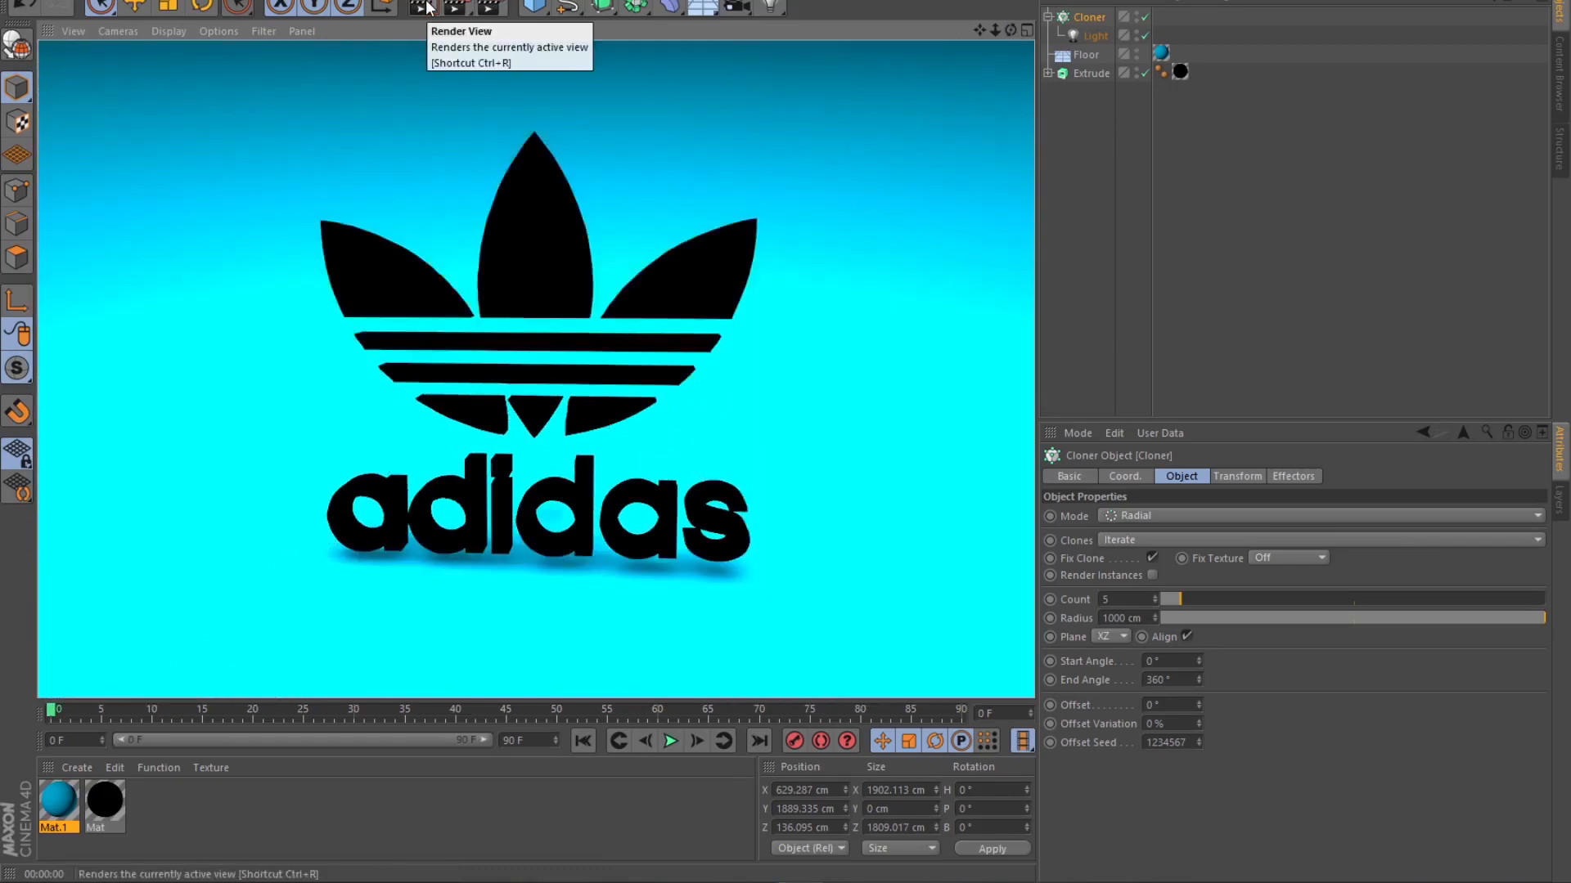
drag(1012, 31, 1014, 35)
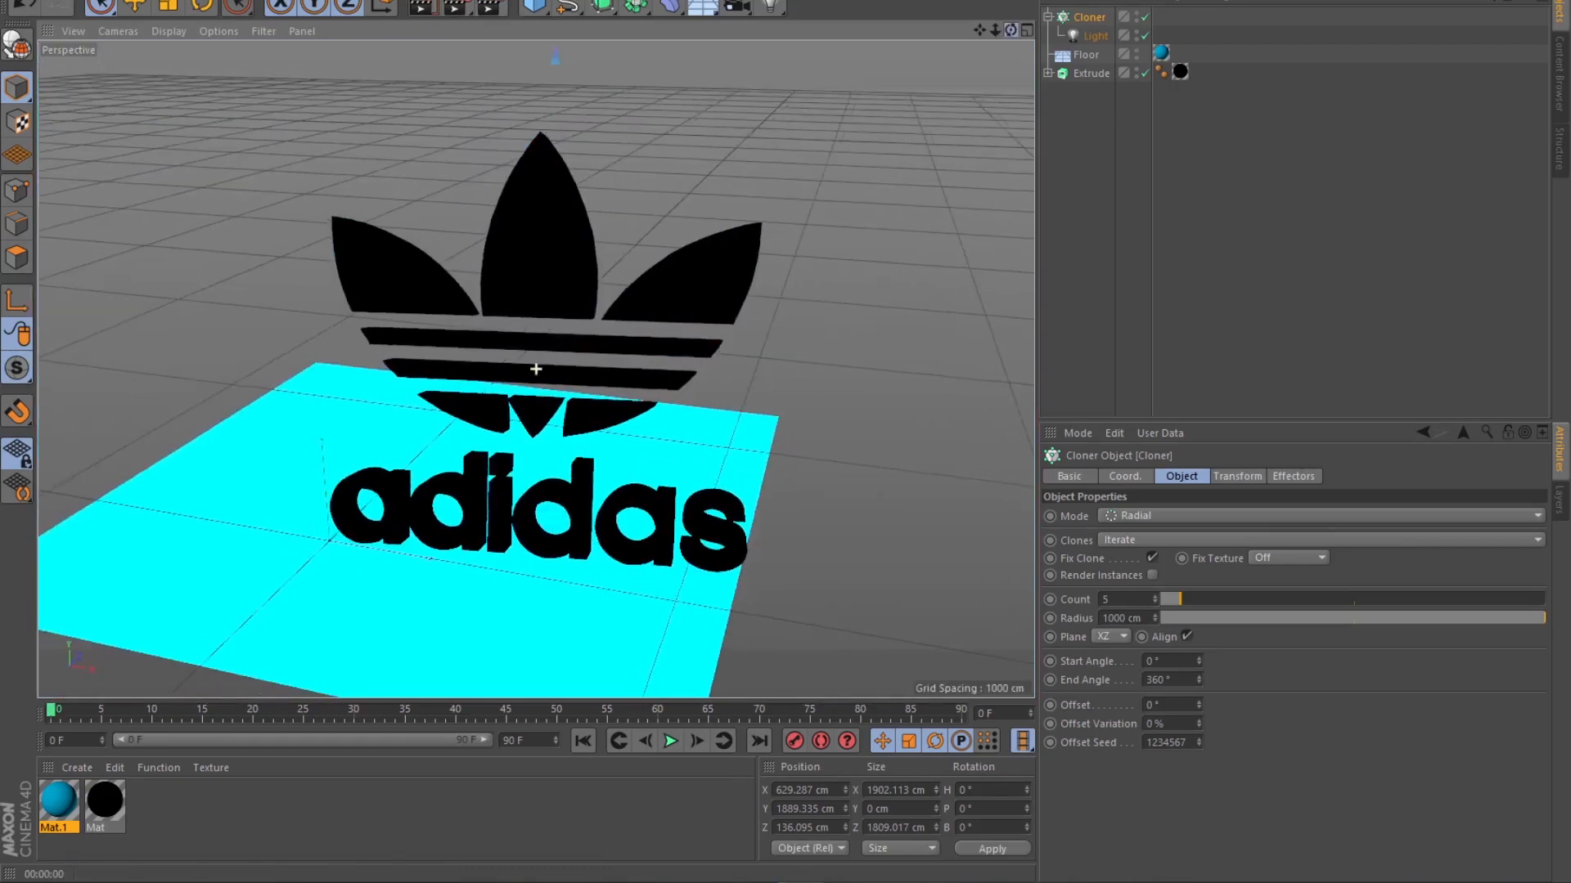
Create a new material and set its color to pure white (RGB 255, 255, 255).
click(77, 767)
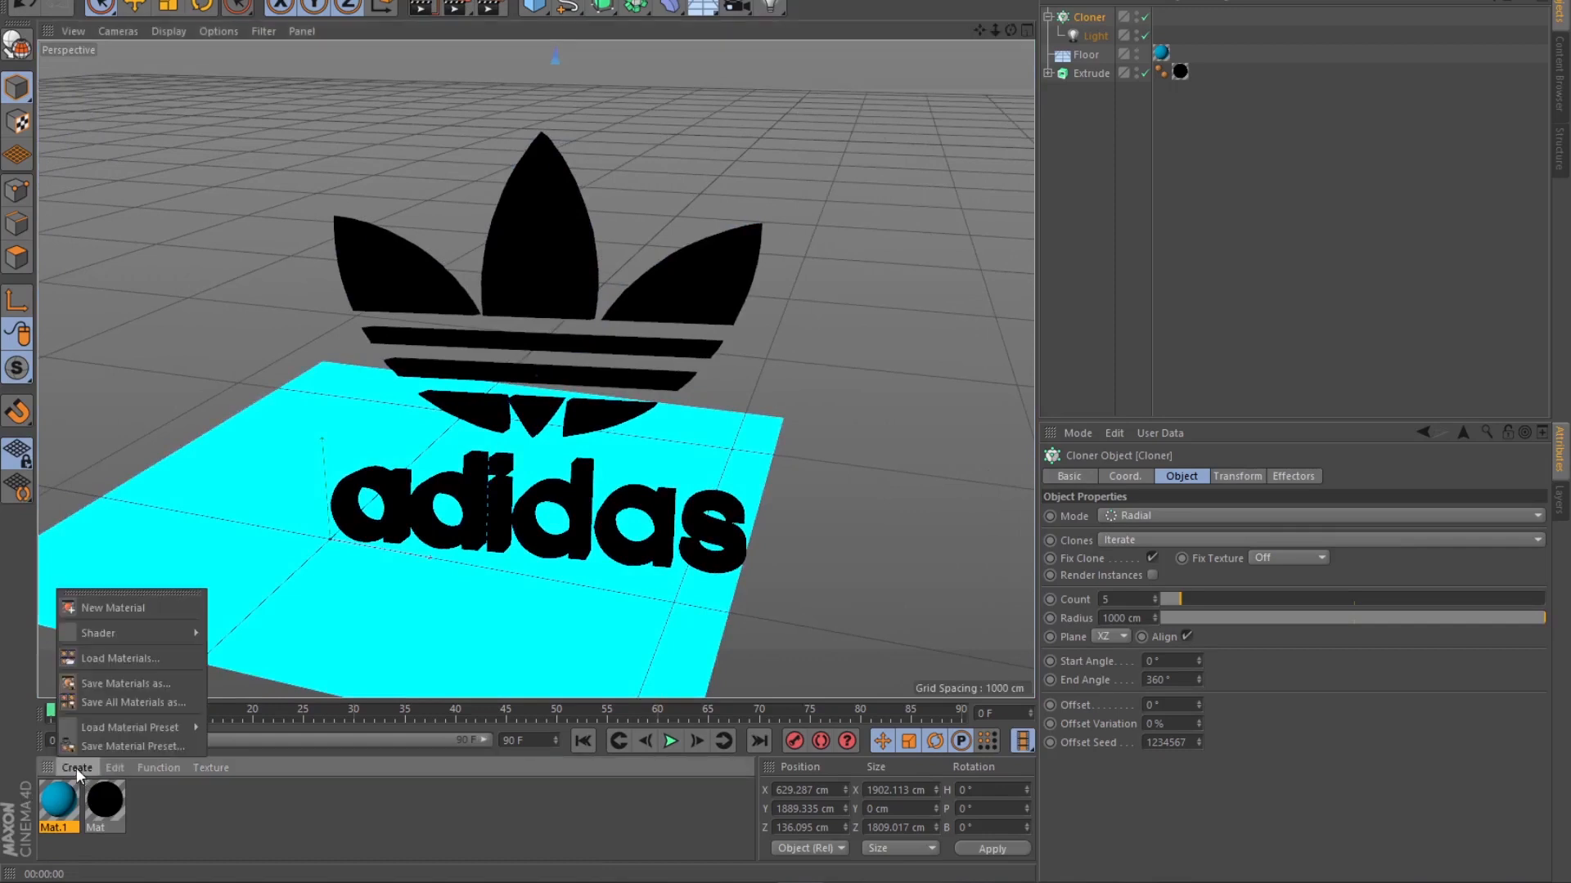
click(113, 606)
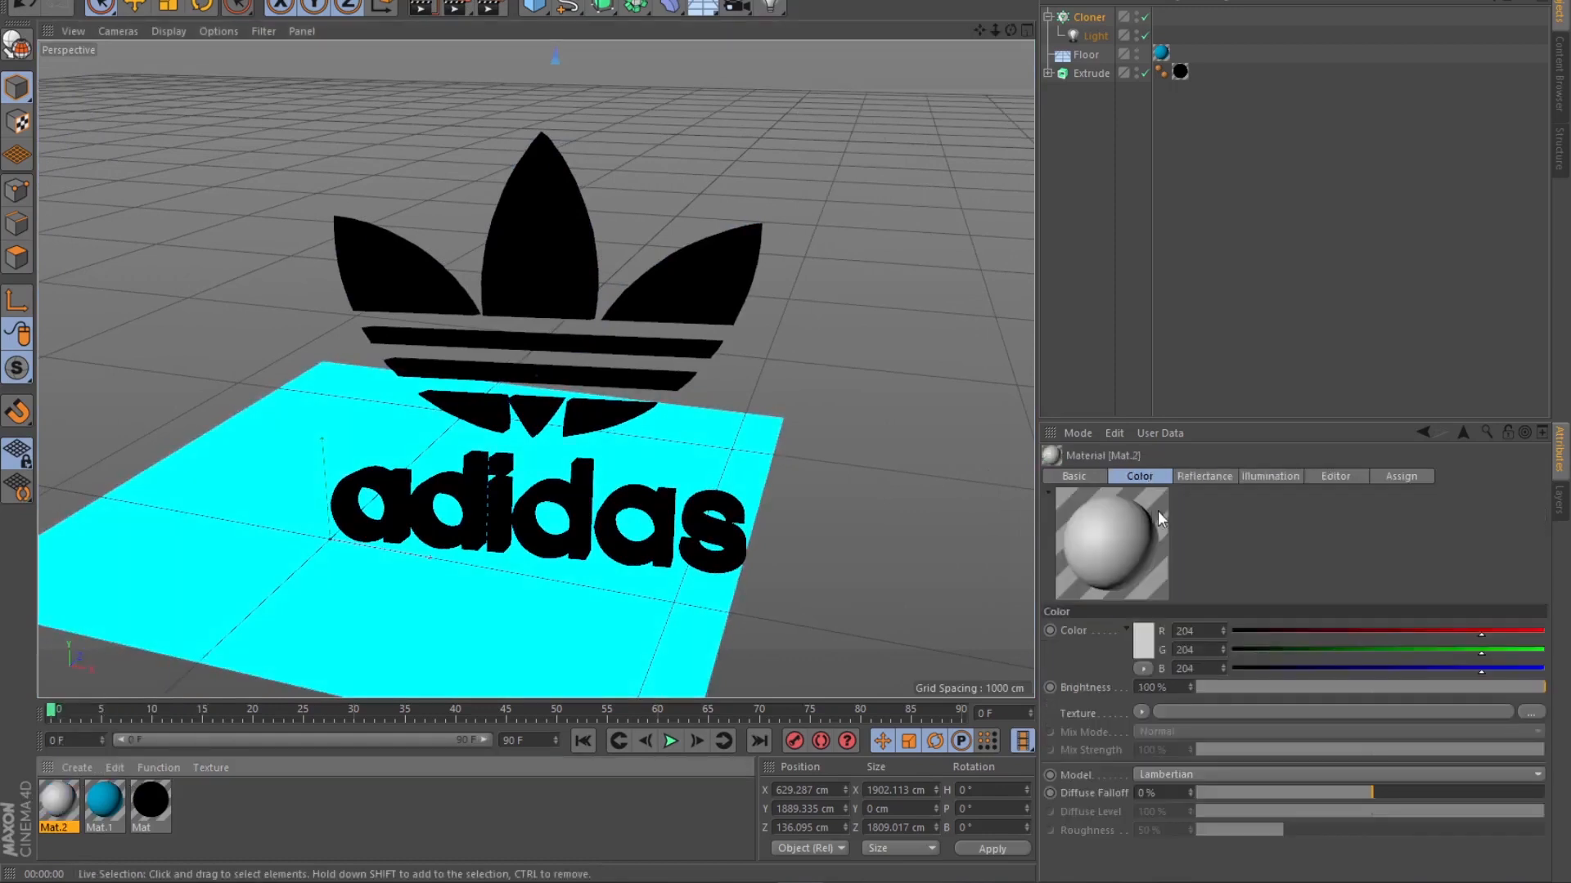
click(1142, 650)
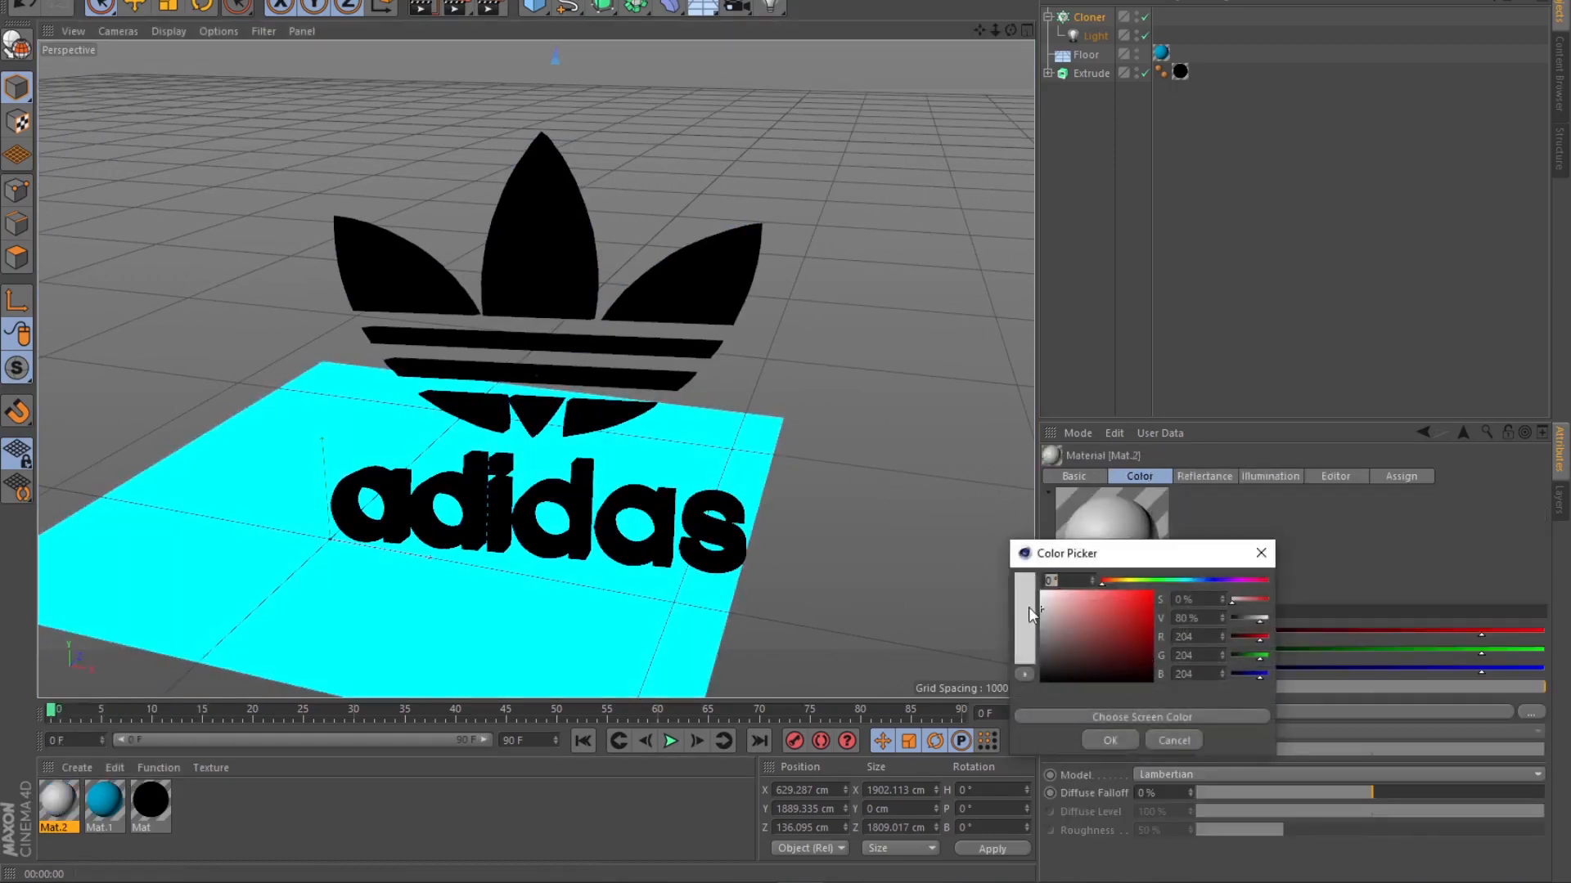
drag(1042, 606, 1039, 587)
click(1109, 740)
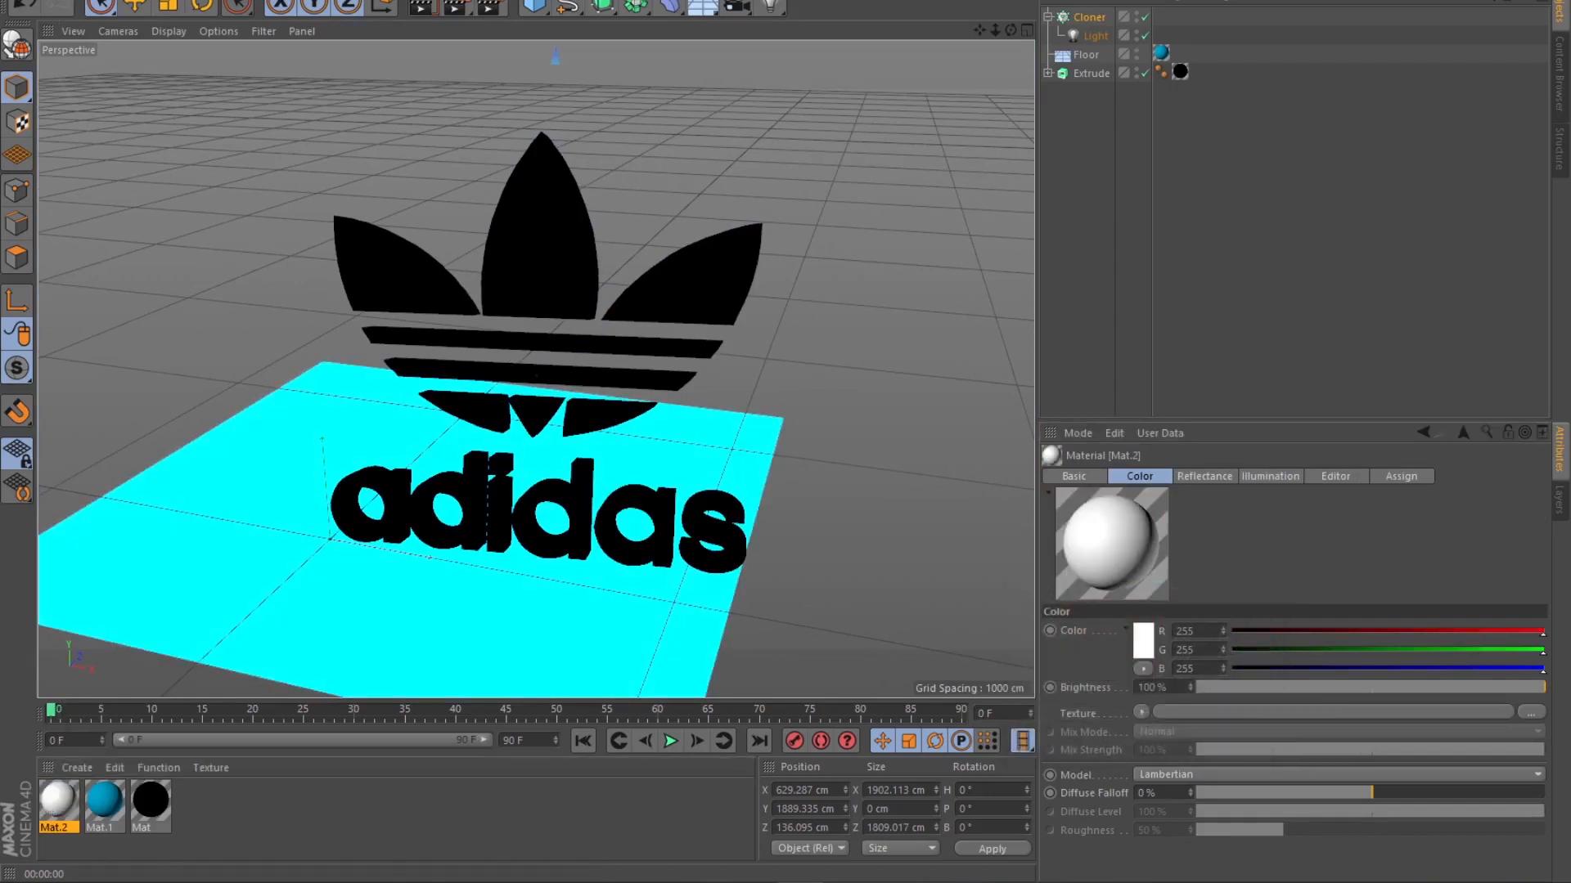
Turn off Reflectance on the new white material, keeping its color at pure white.
drag(485, 308, 415, 175)
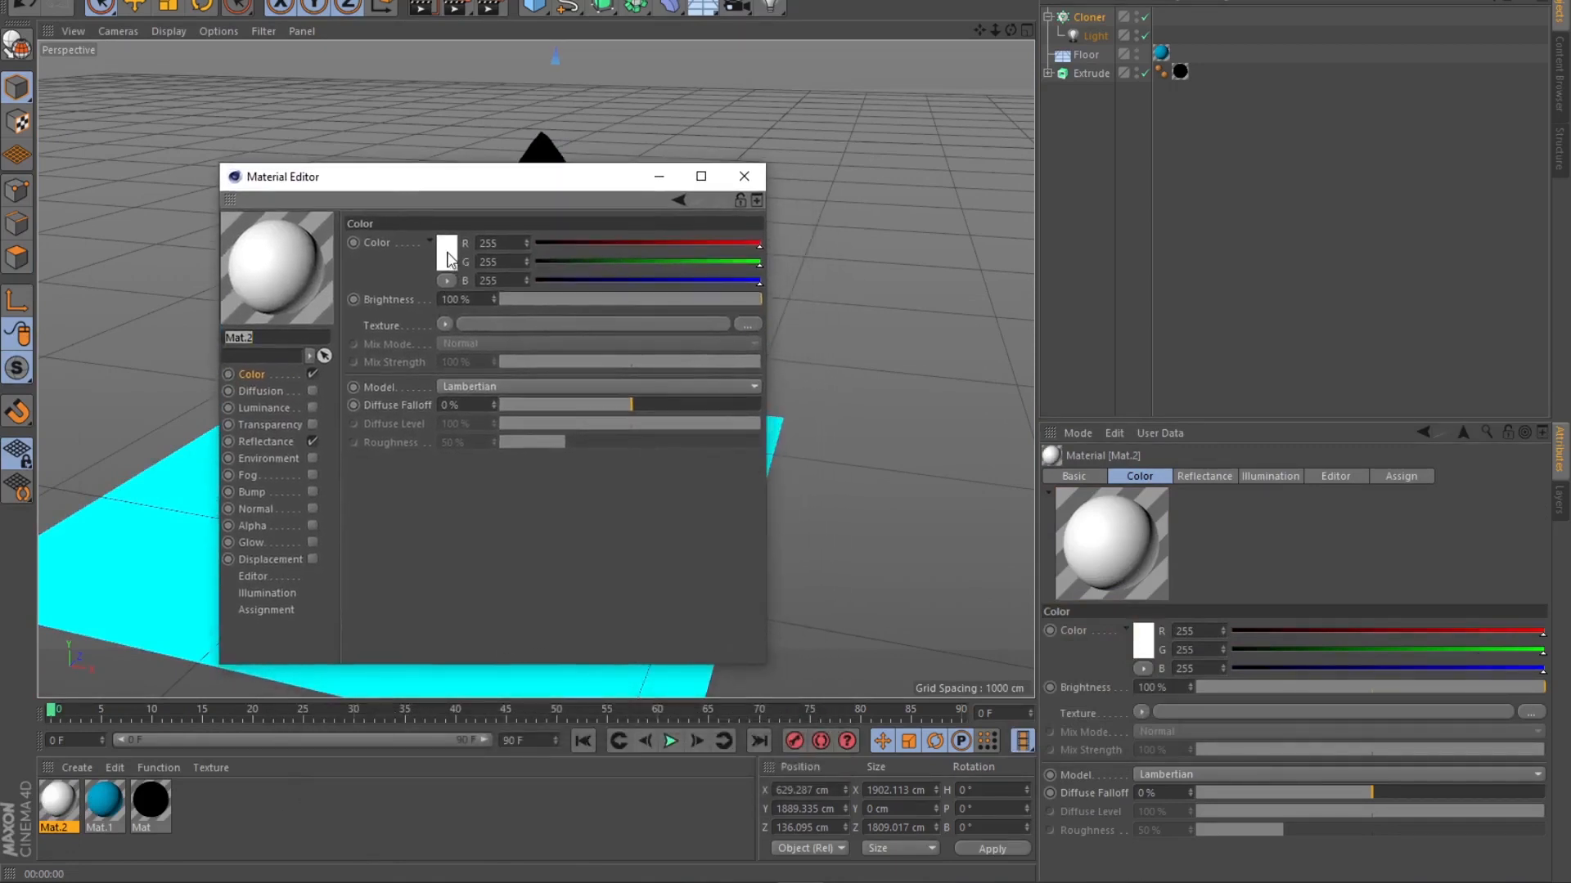
click(313, 441)
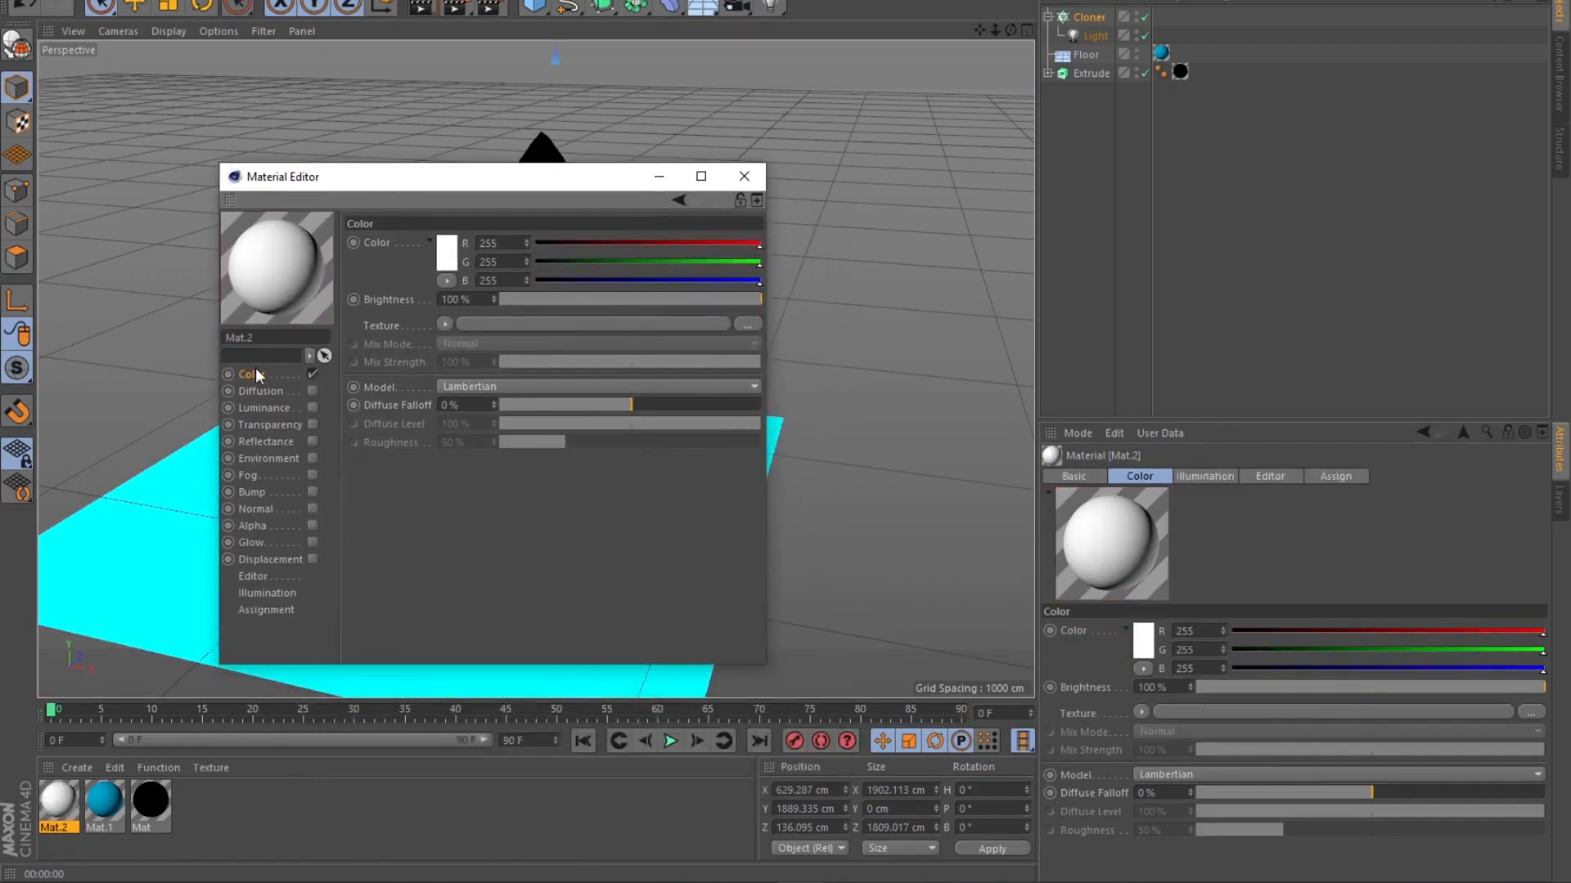
click(452, 249)
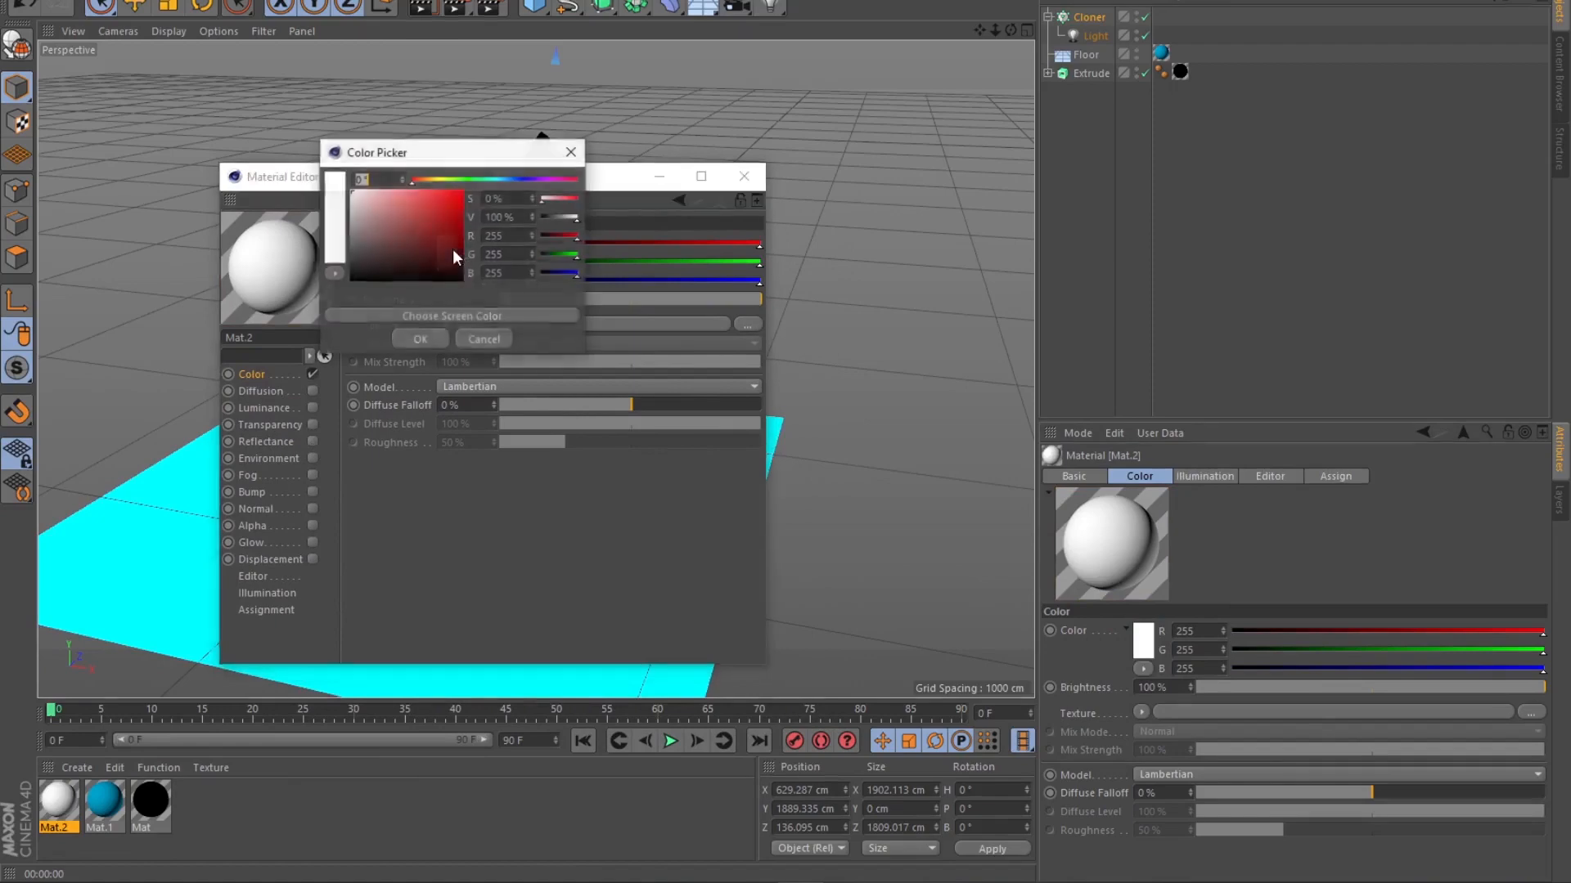
click(351, 191)
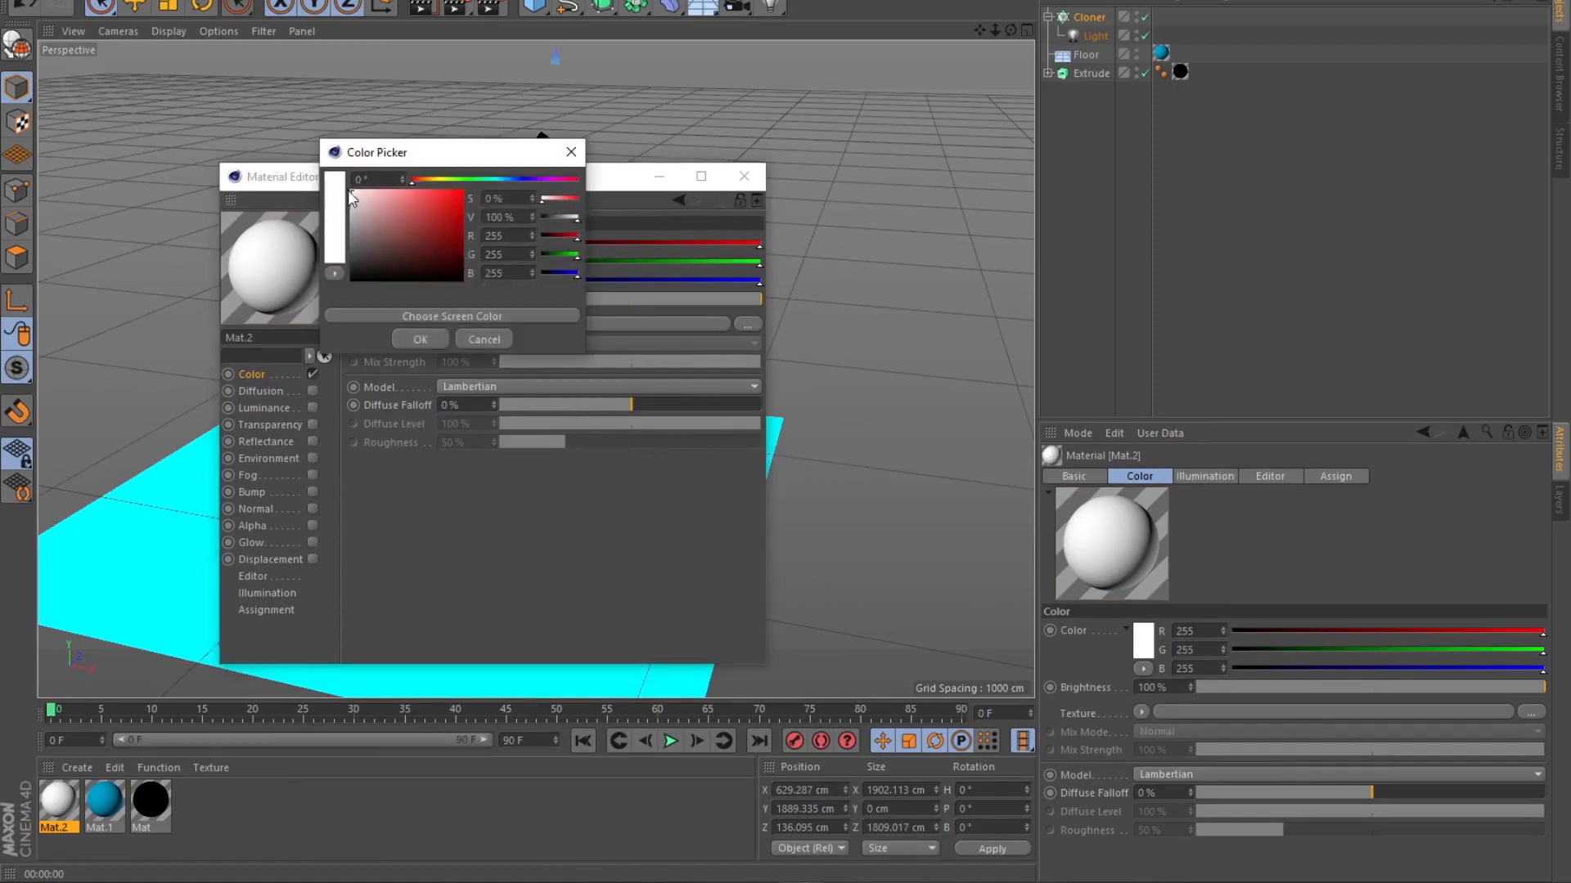
click(419, 338)
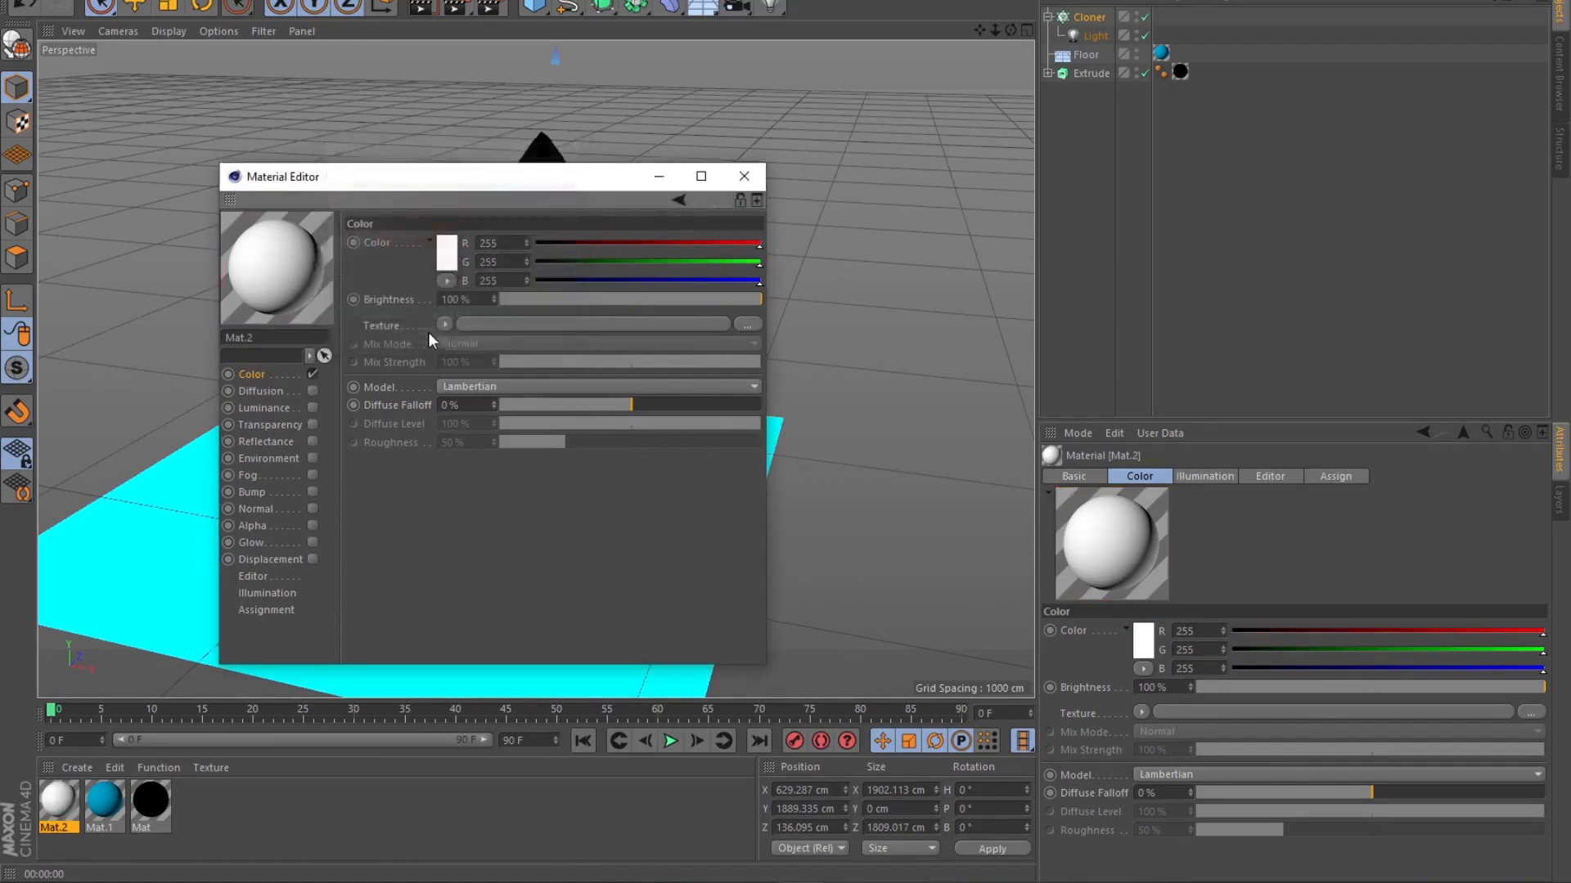
click(744, 176)
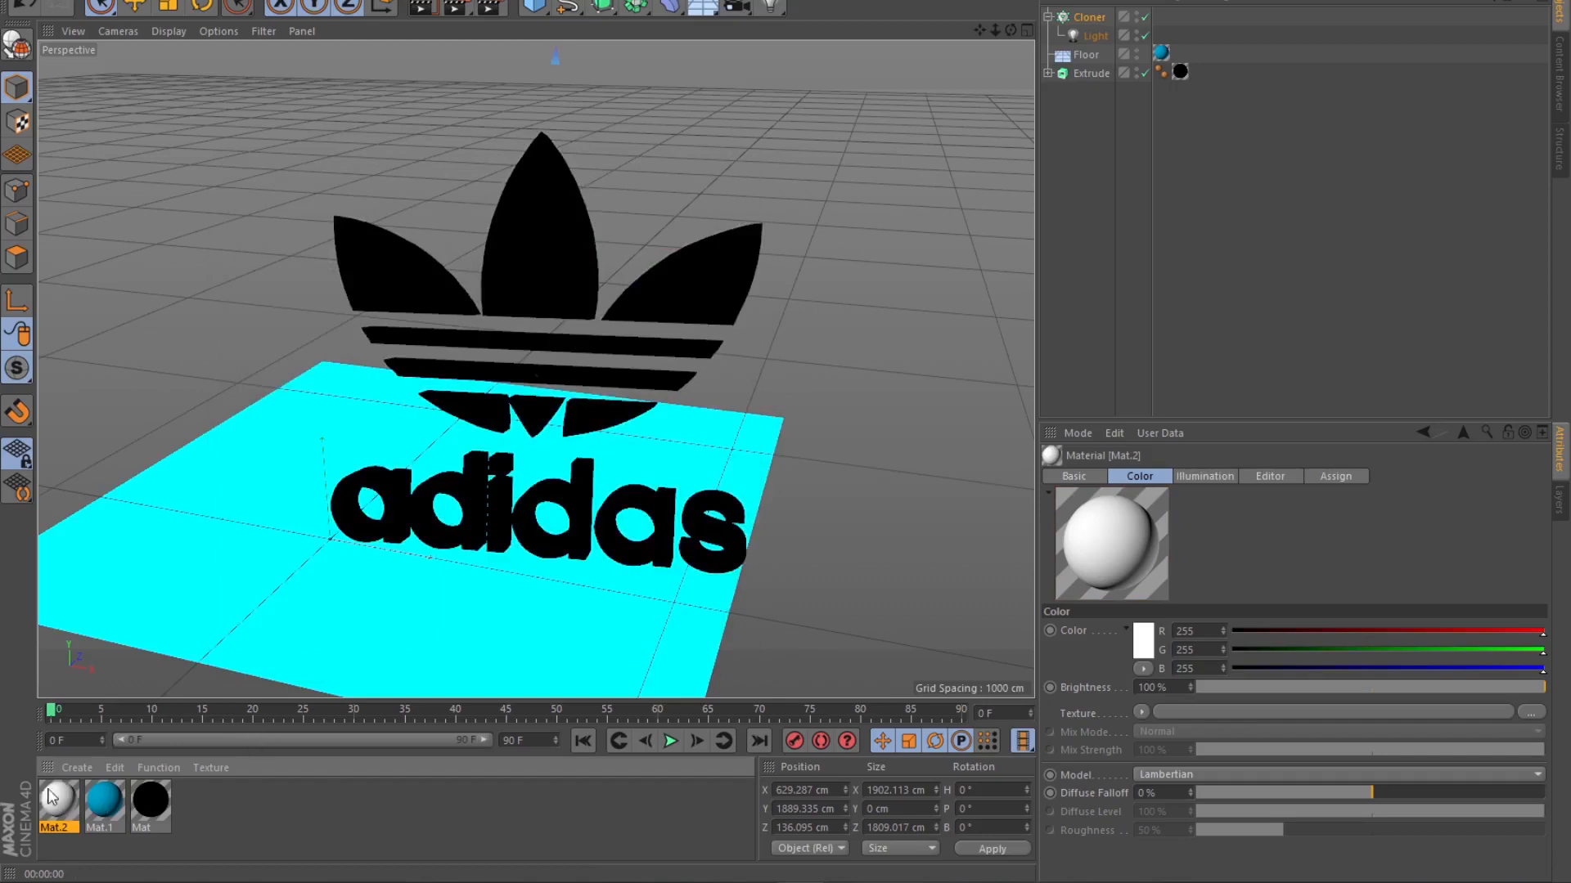
Replace the black material on the Extrude object with the white Mat.2 and test-render the view.
drag(1196, 274, 1102, 72)
drag(1180, 69, 1180, 72)
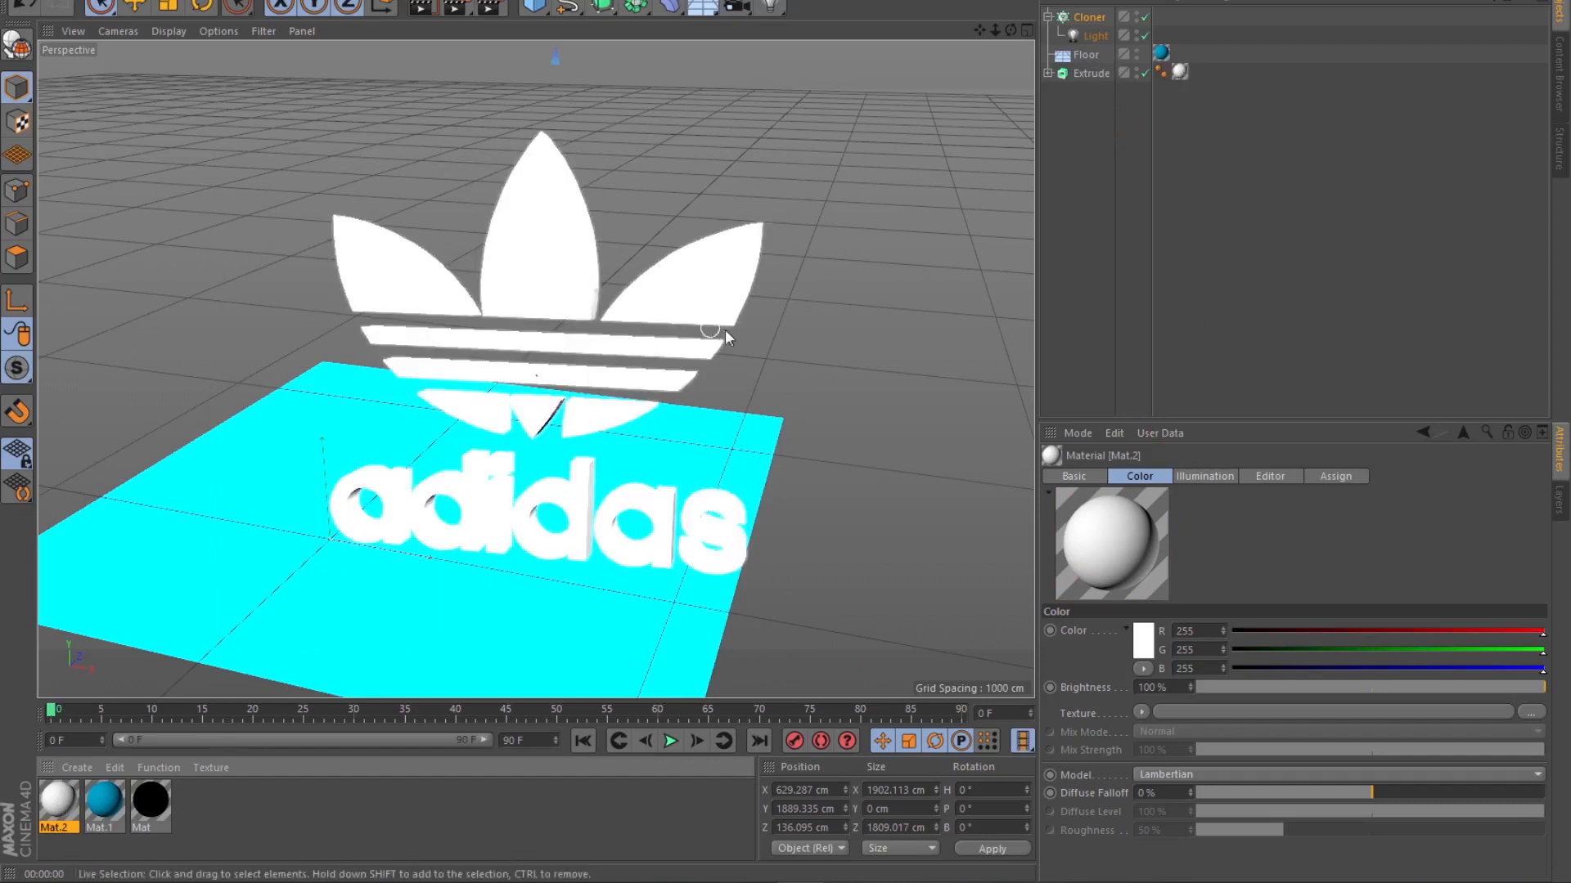
click(421, 8)
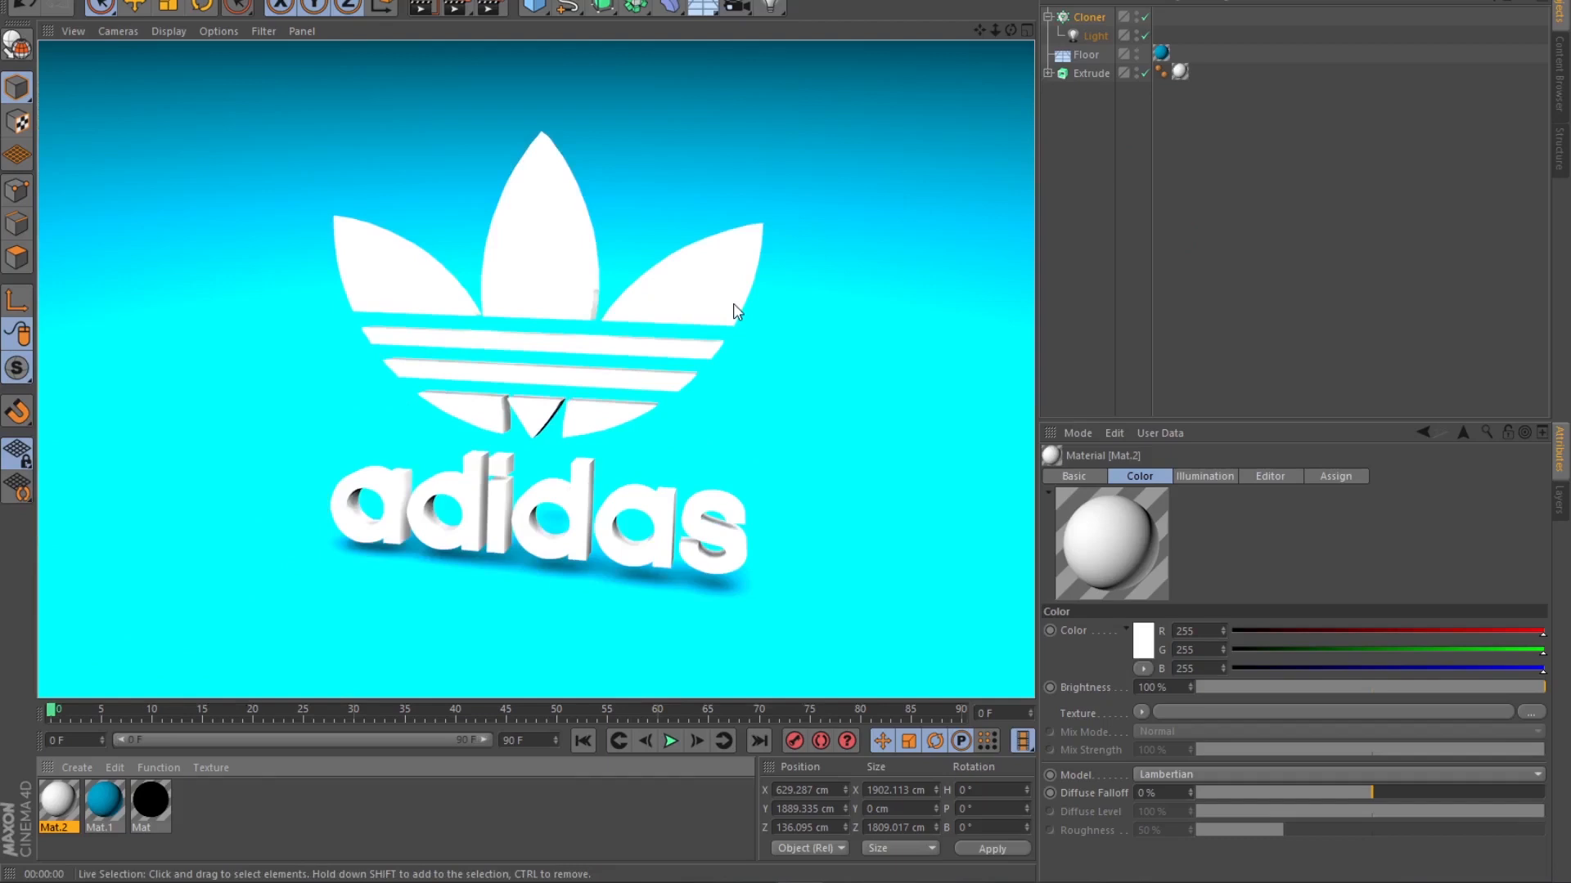
Reduce the Light's intensity to 71% and test-render the view.
click(1097, 36)
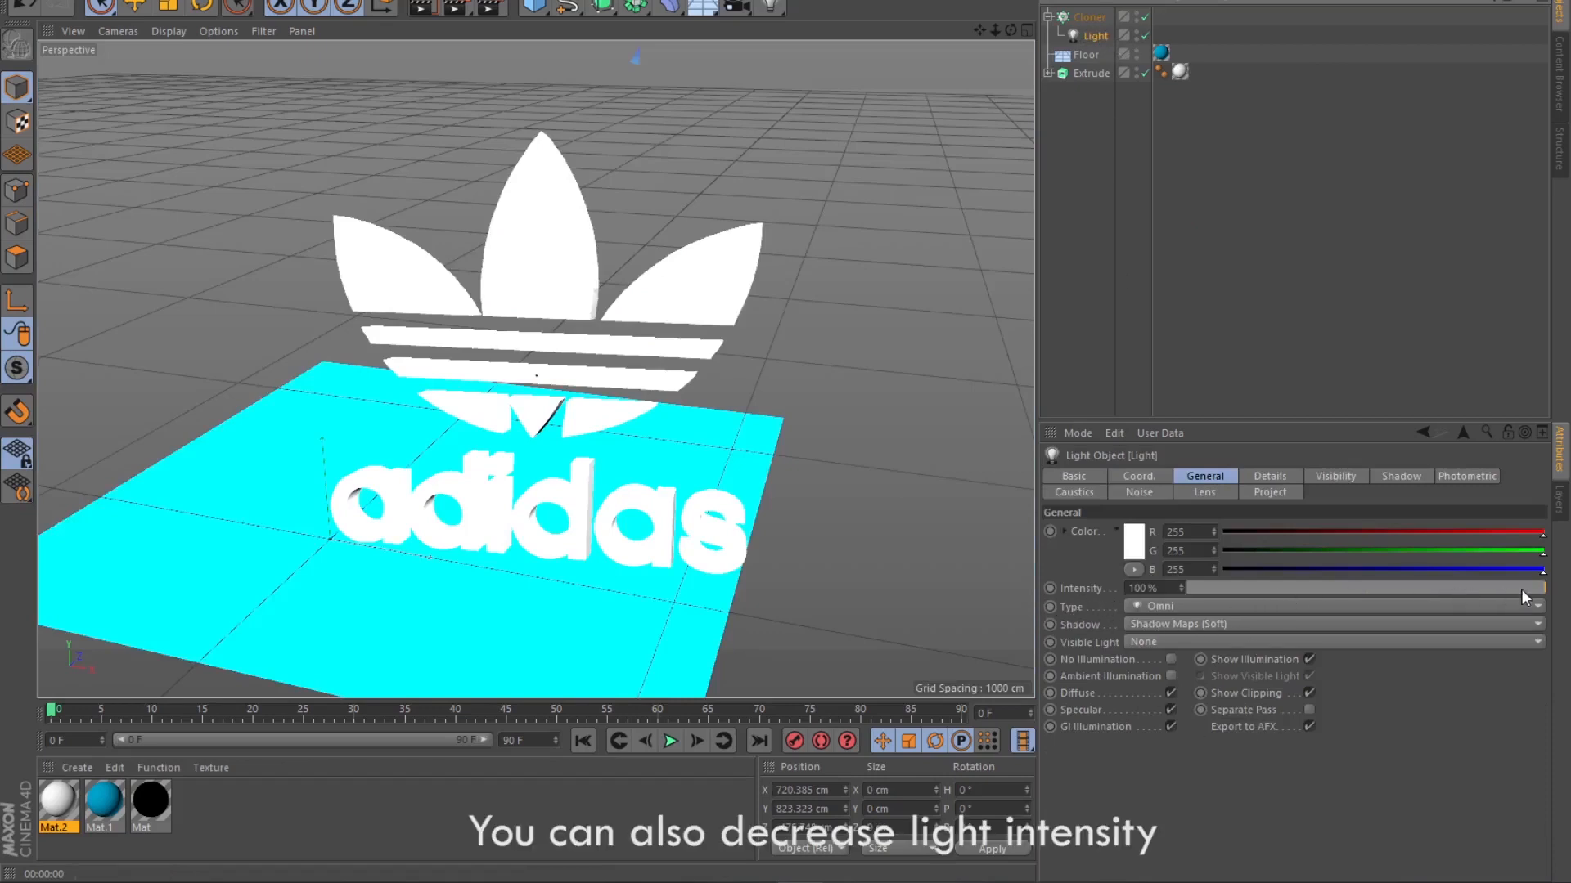
drag(1537, 588, 1443, 588)
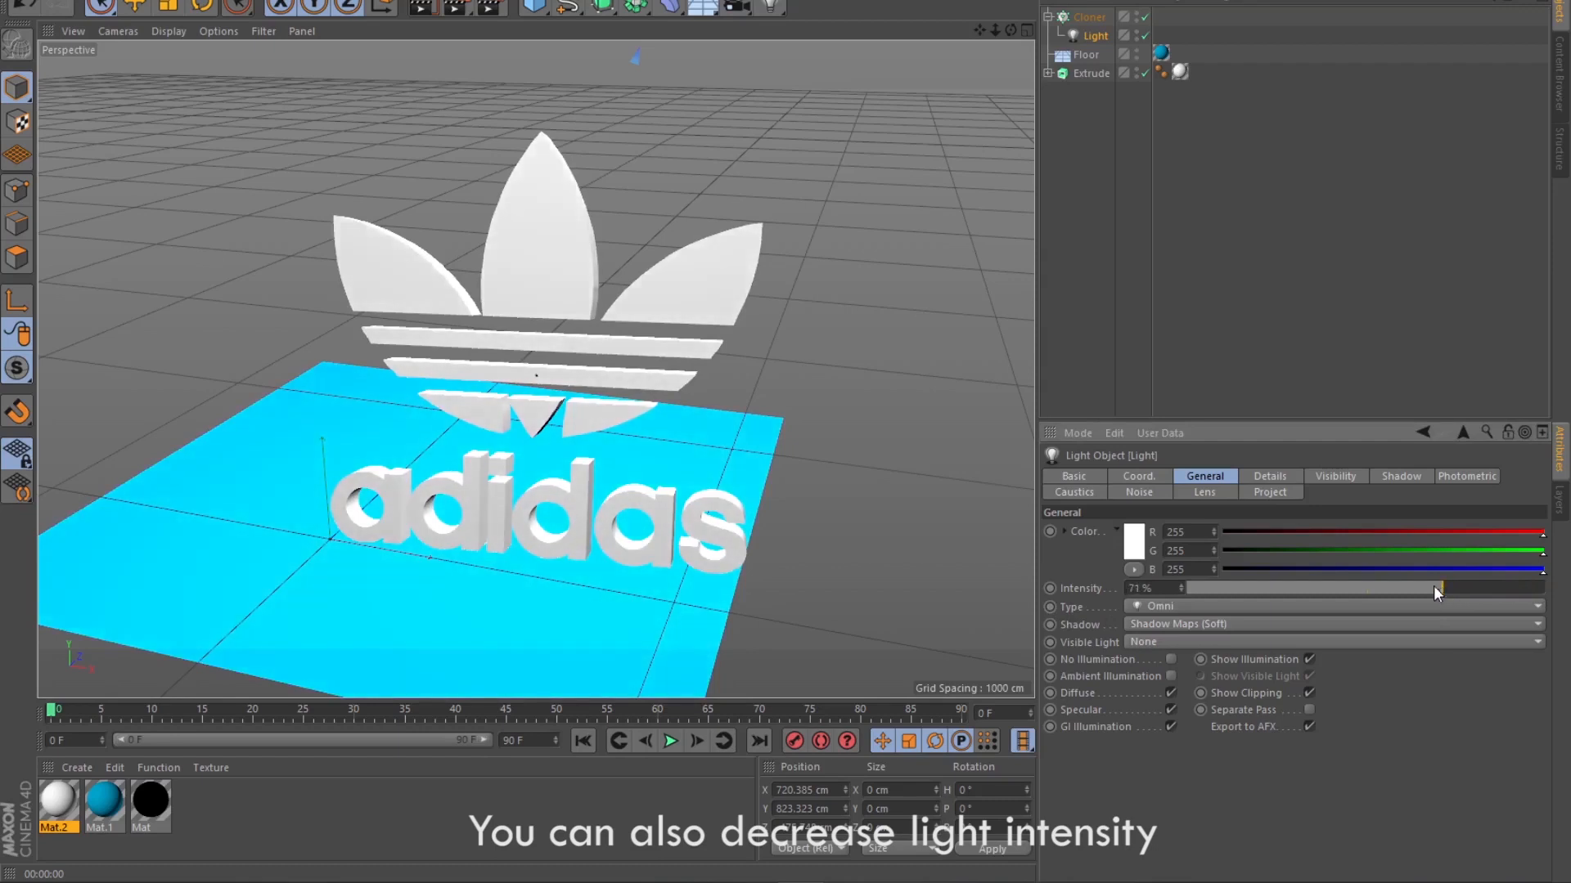
click(423, 8)
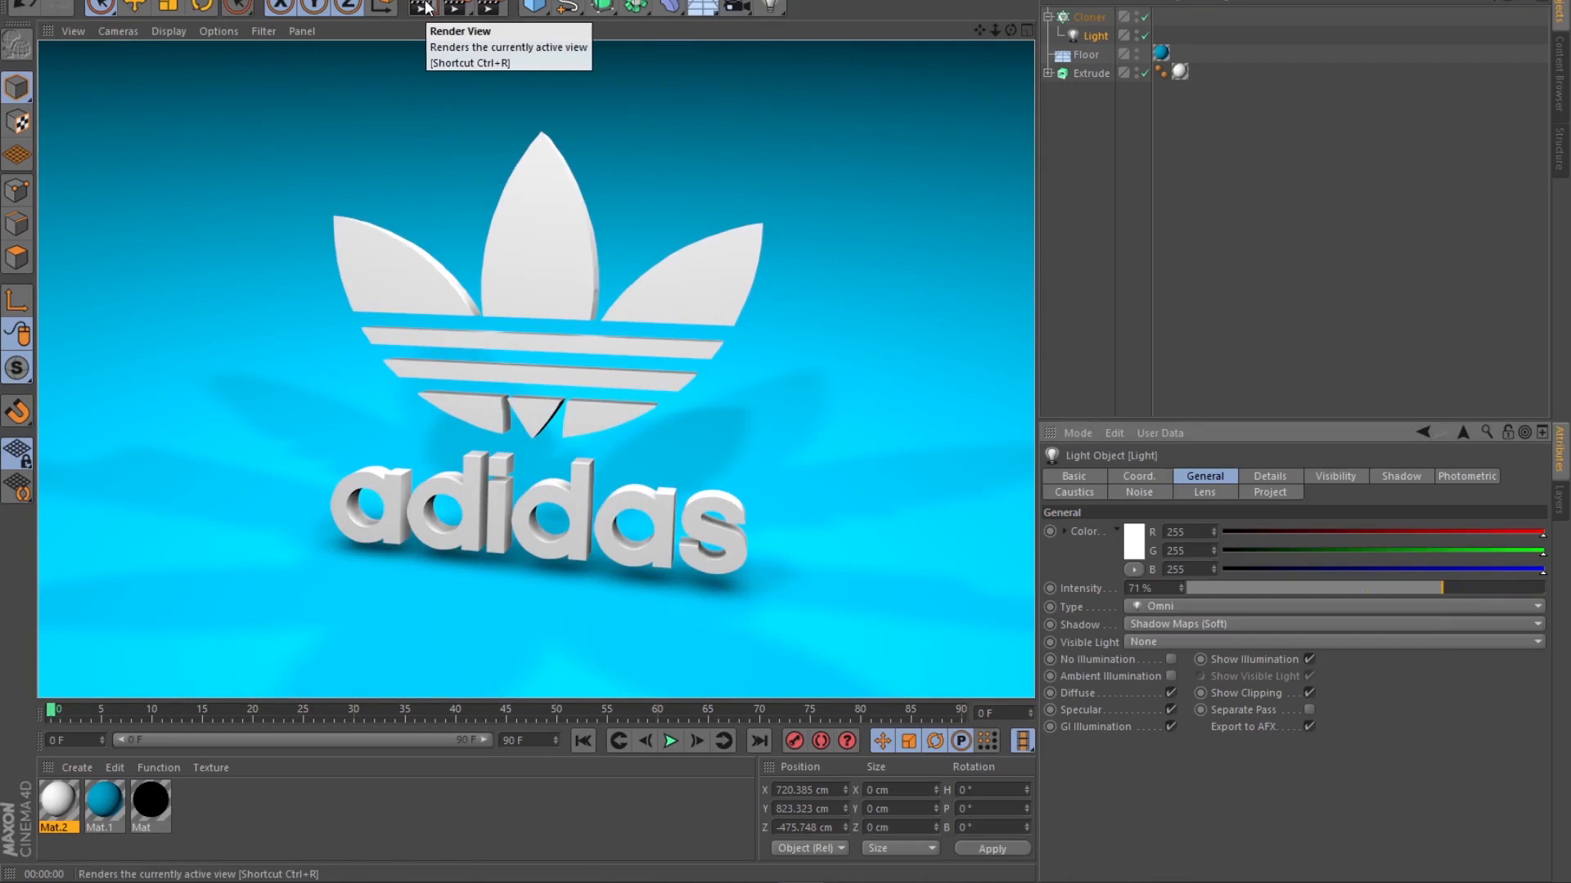
Raise the Floor to about Y 13 cm and test-render it at normal and closer range.
click(1083, 56)
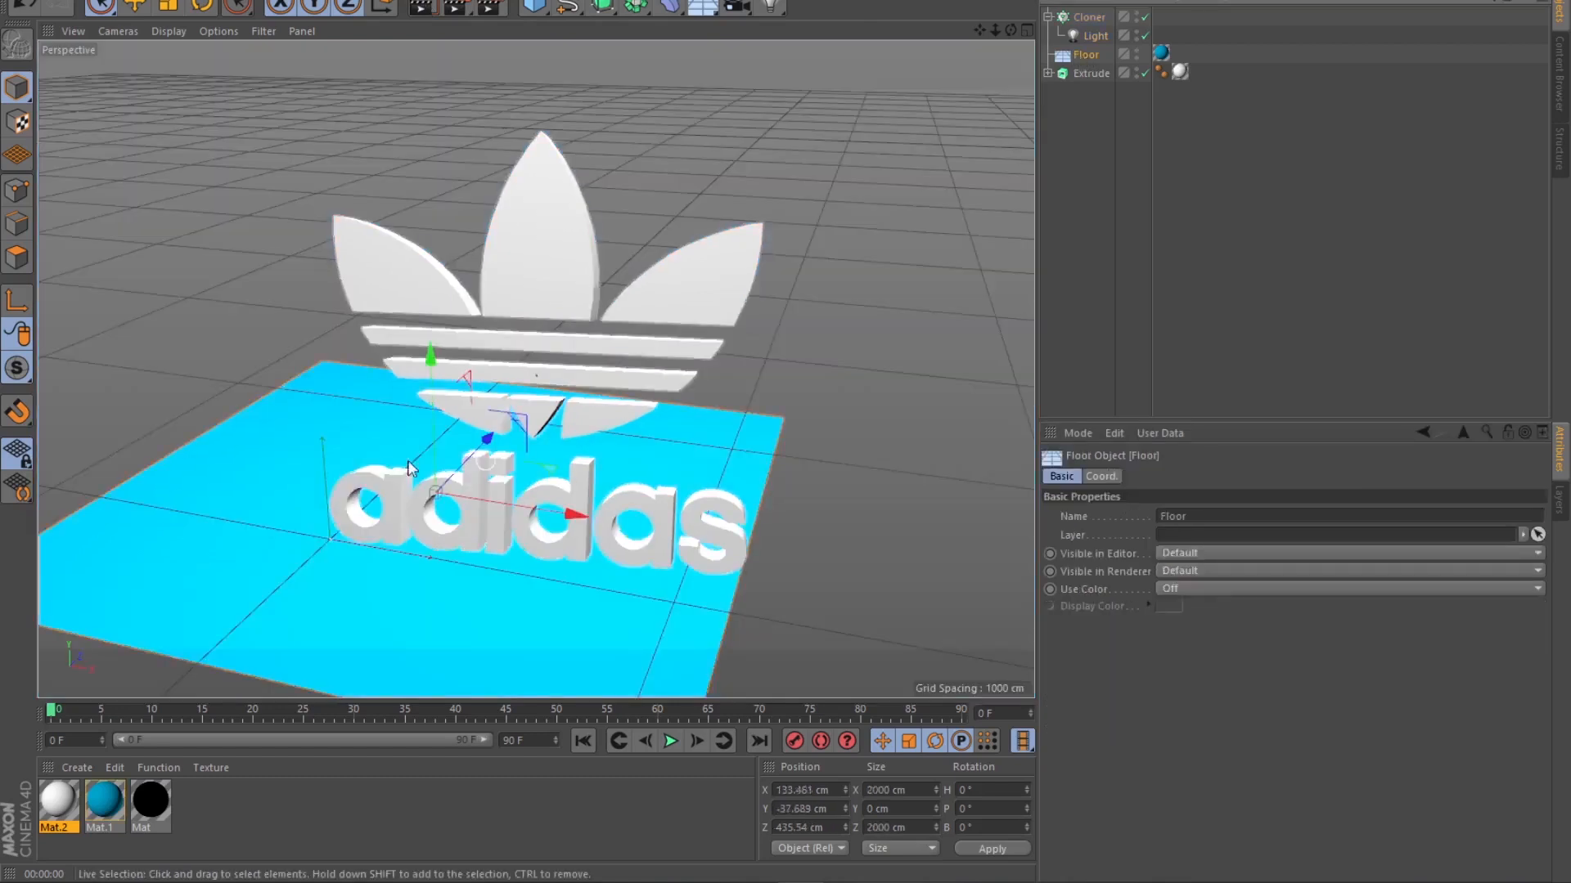
drag(430, 358, 429, 337)
click(421, 10)
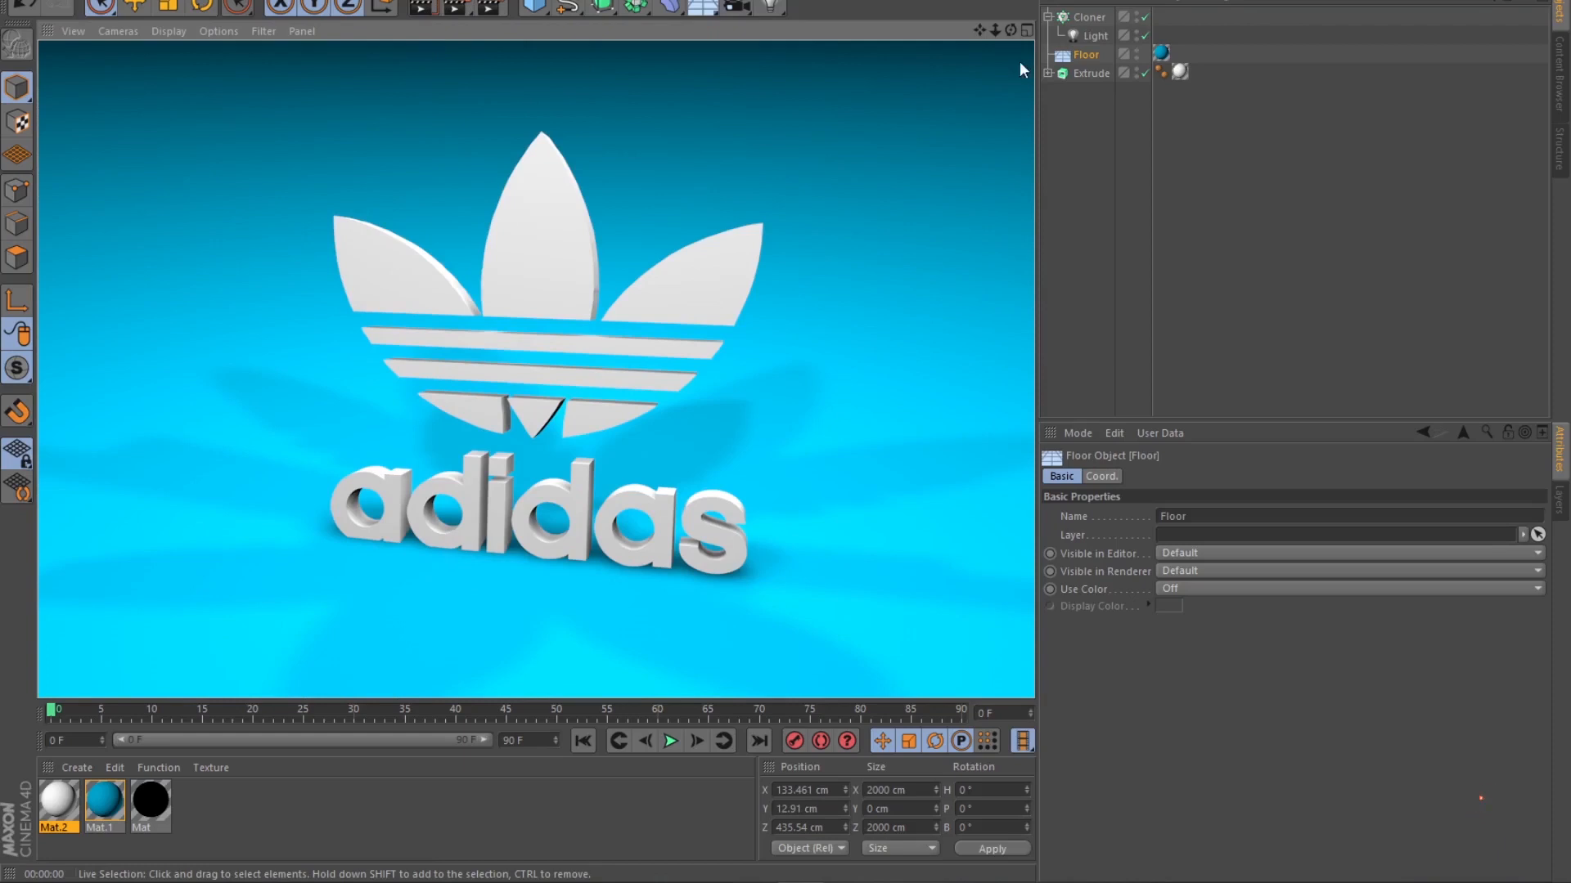
mouse_move(995, 29)
mouse_down()
mouse_move(1018, 29)
mouse_move(979, 27)
mouse_move(975, 7)
mouse_up()
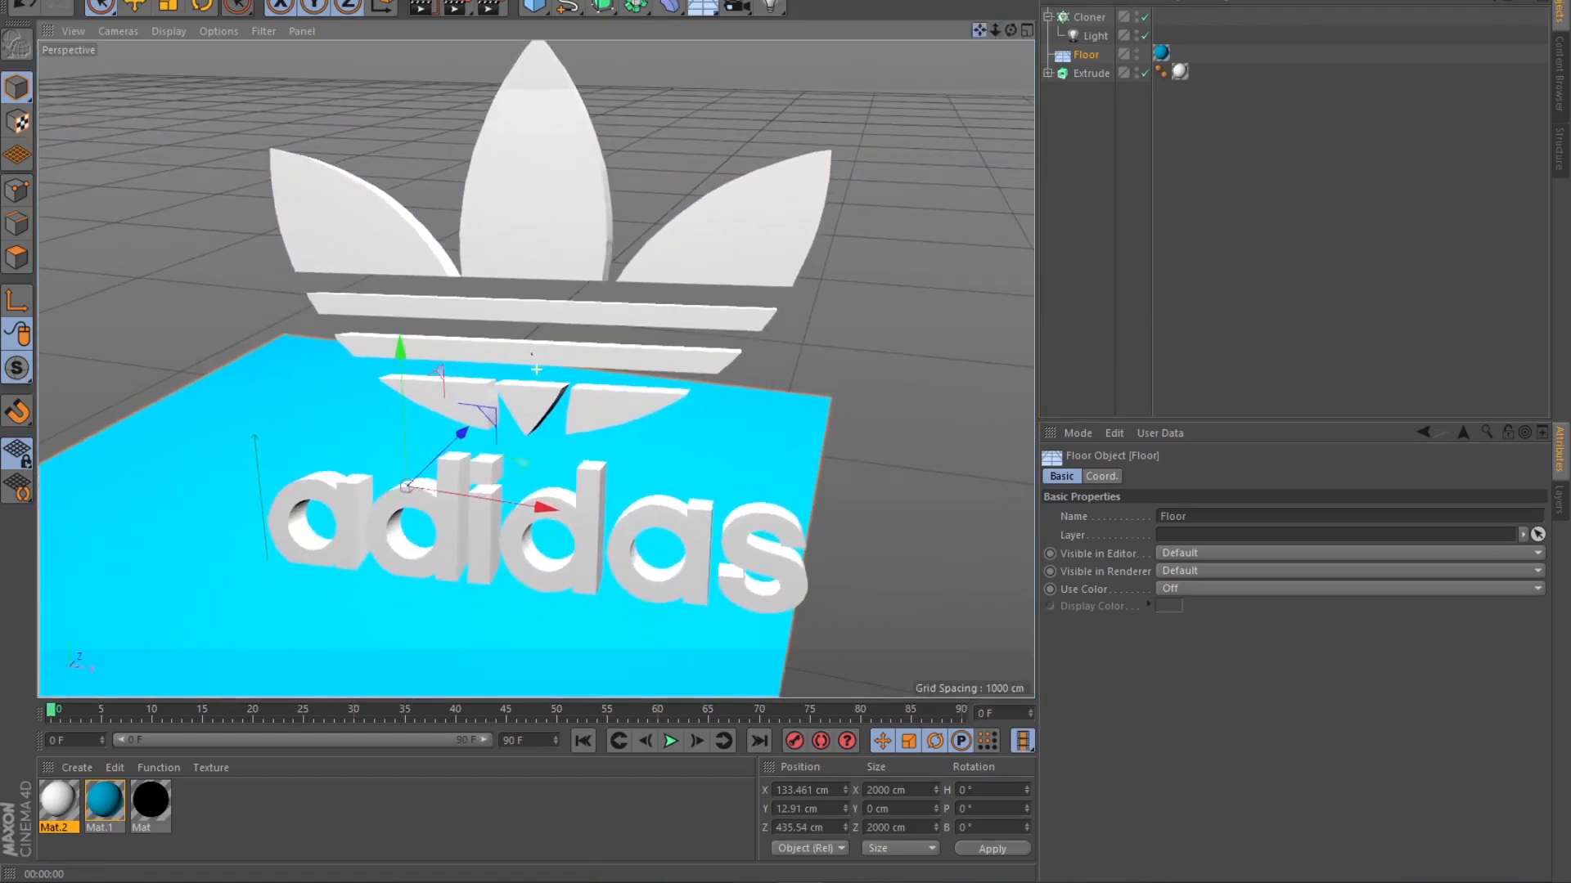
click(423, 6)
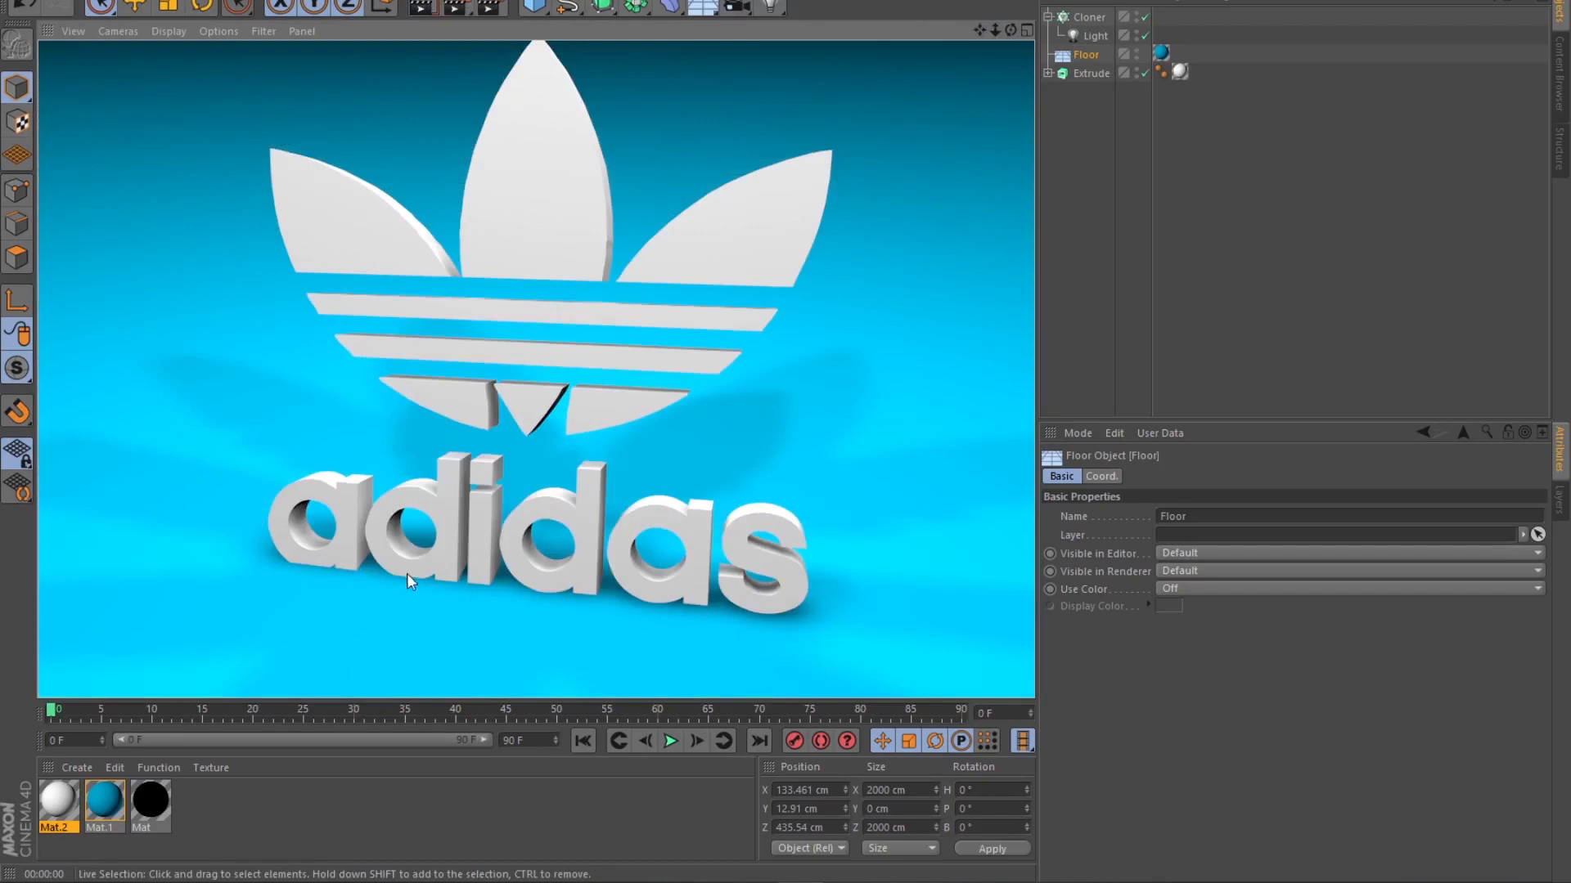
Lower the Floor to about Y -209 cm so it sits below the lettering, and test-render the result.
click(1086, 55)
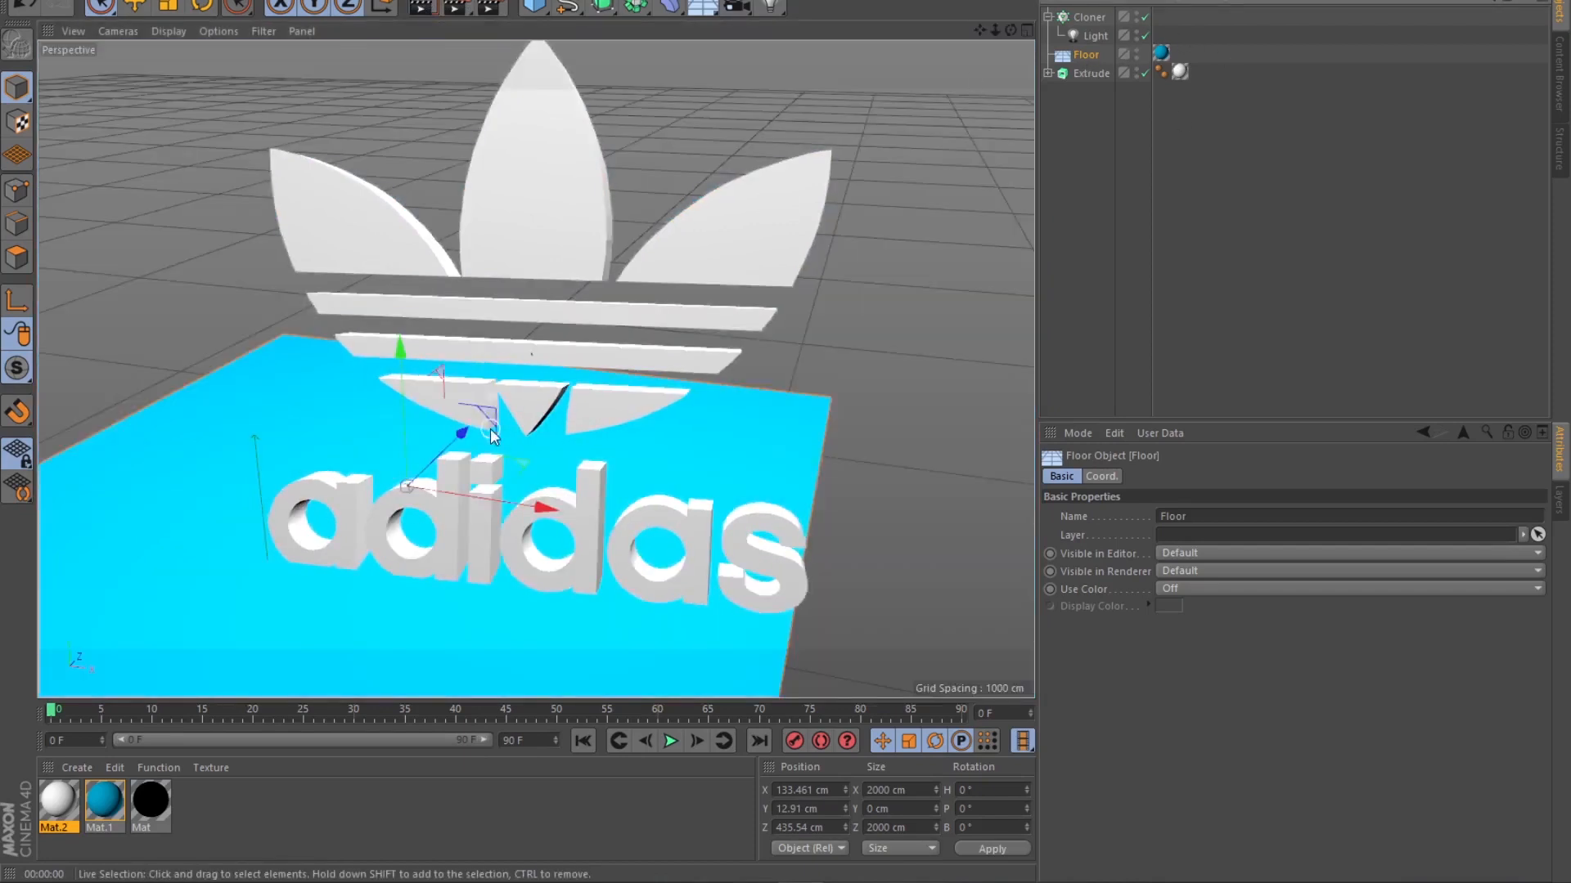
drag(404, 351, 394, 431)
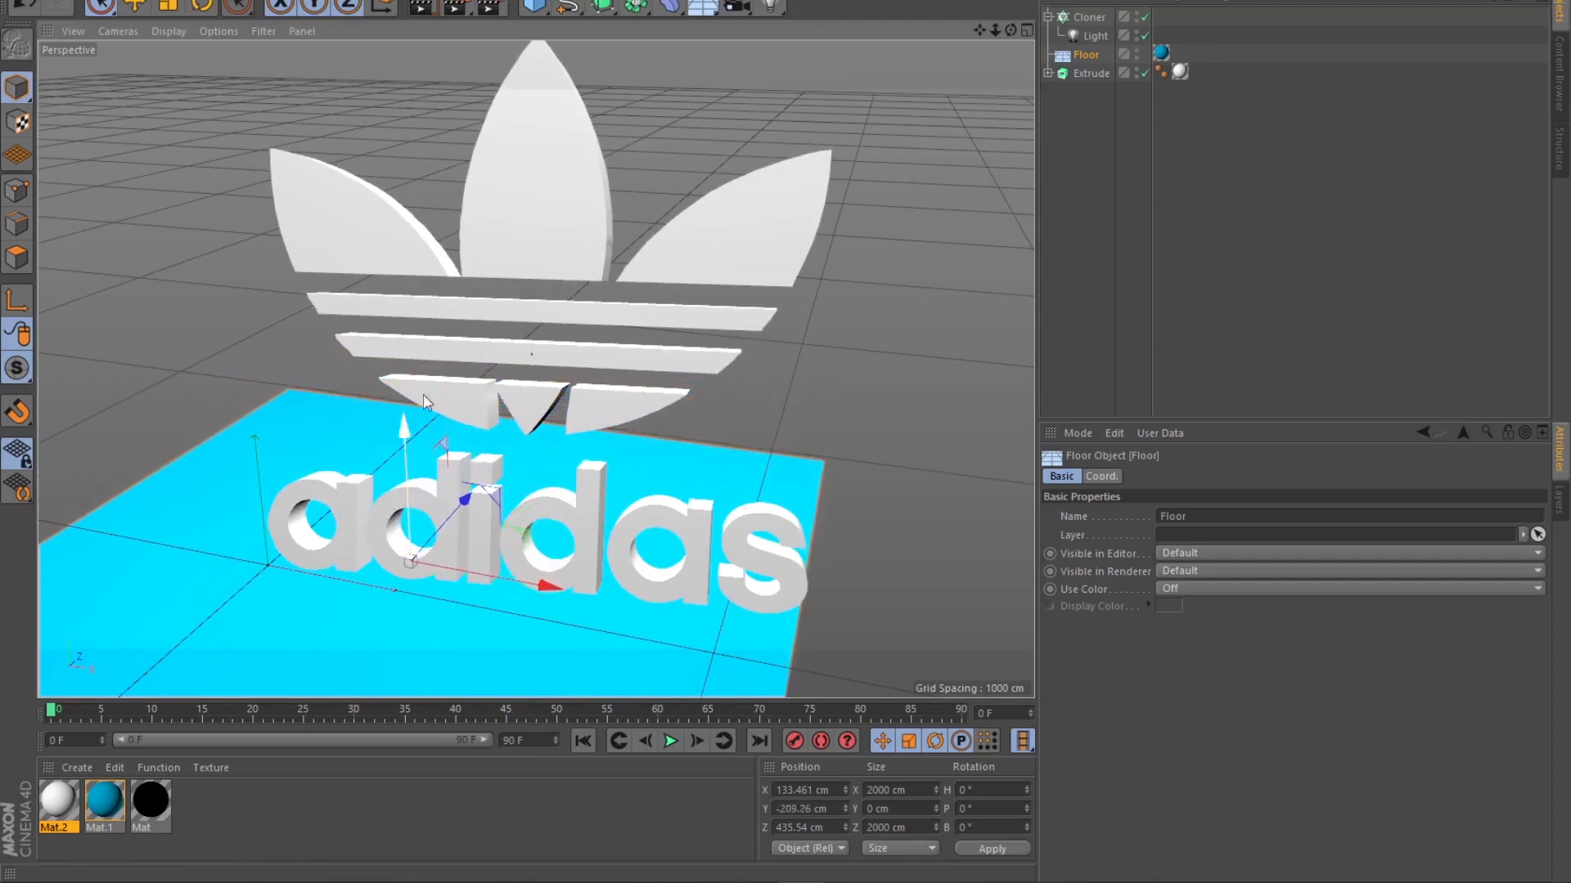
click(422, 7)
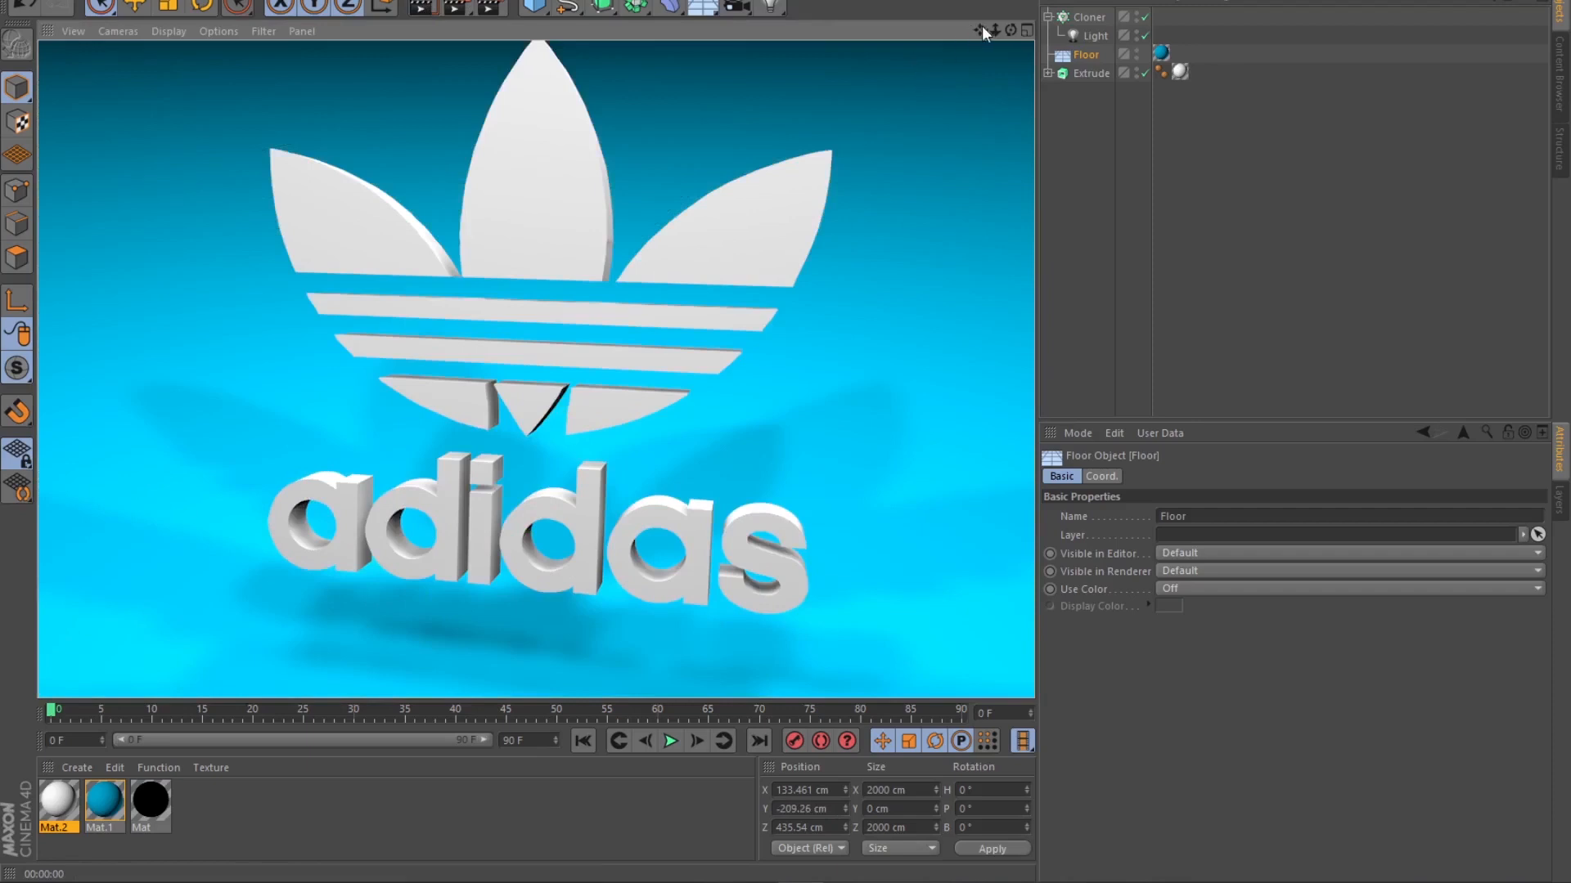
drag(995, 30, 949, 30)
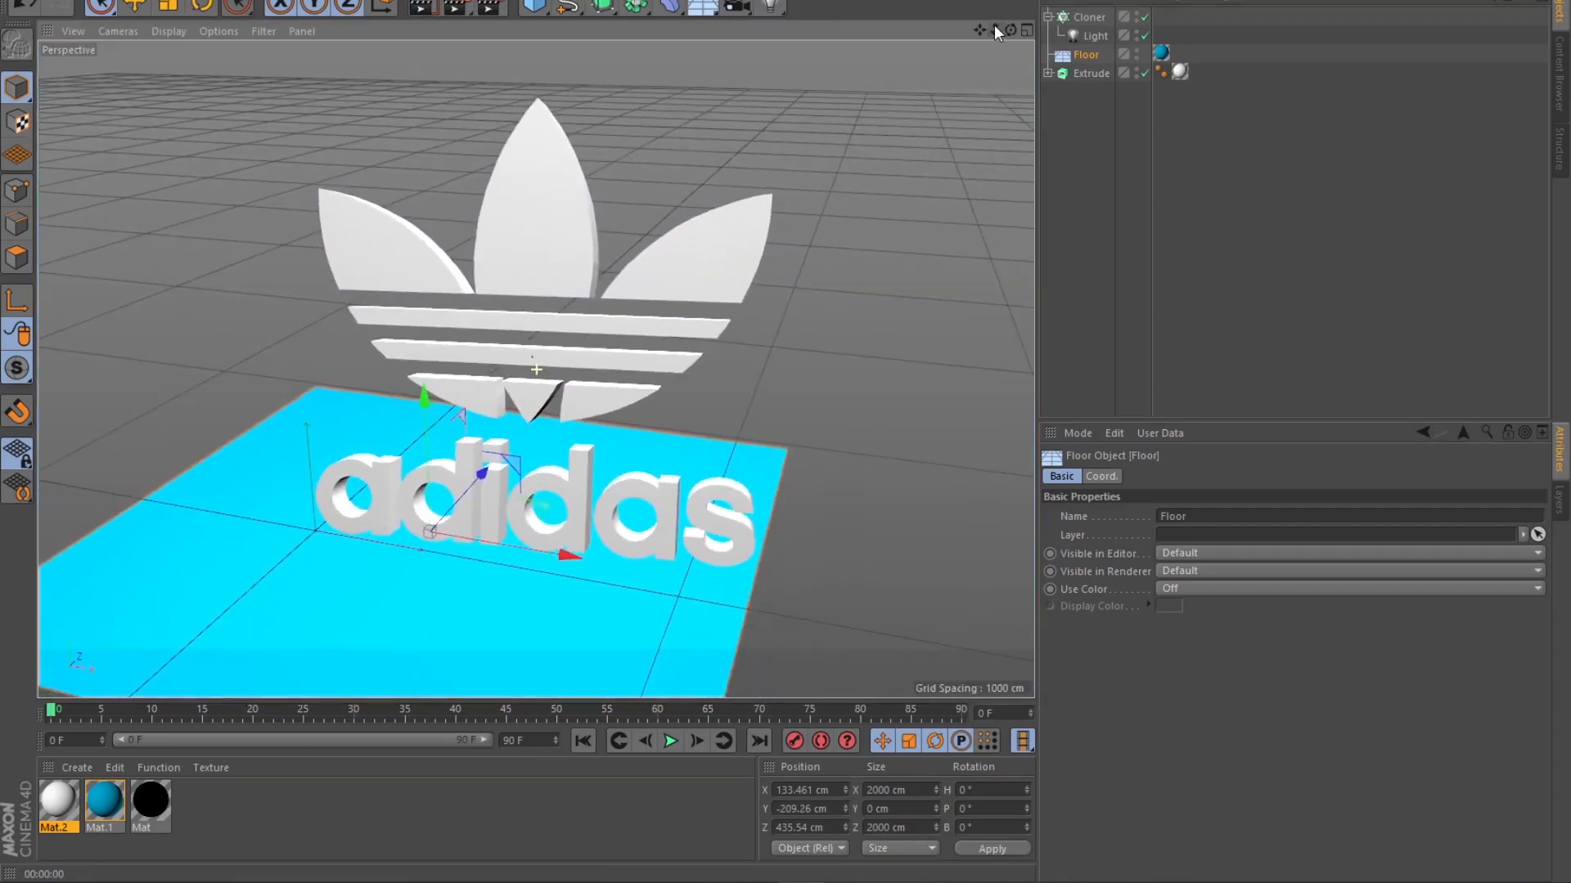
click(422, 8)
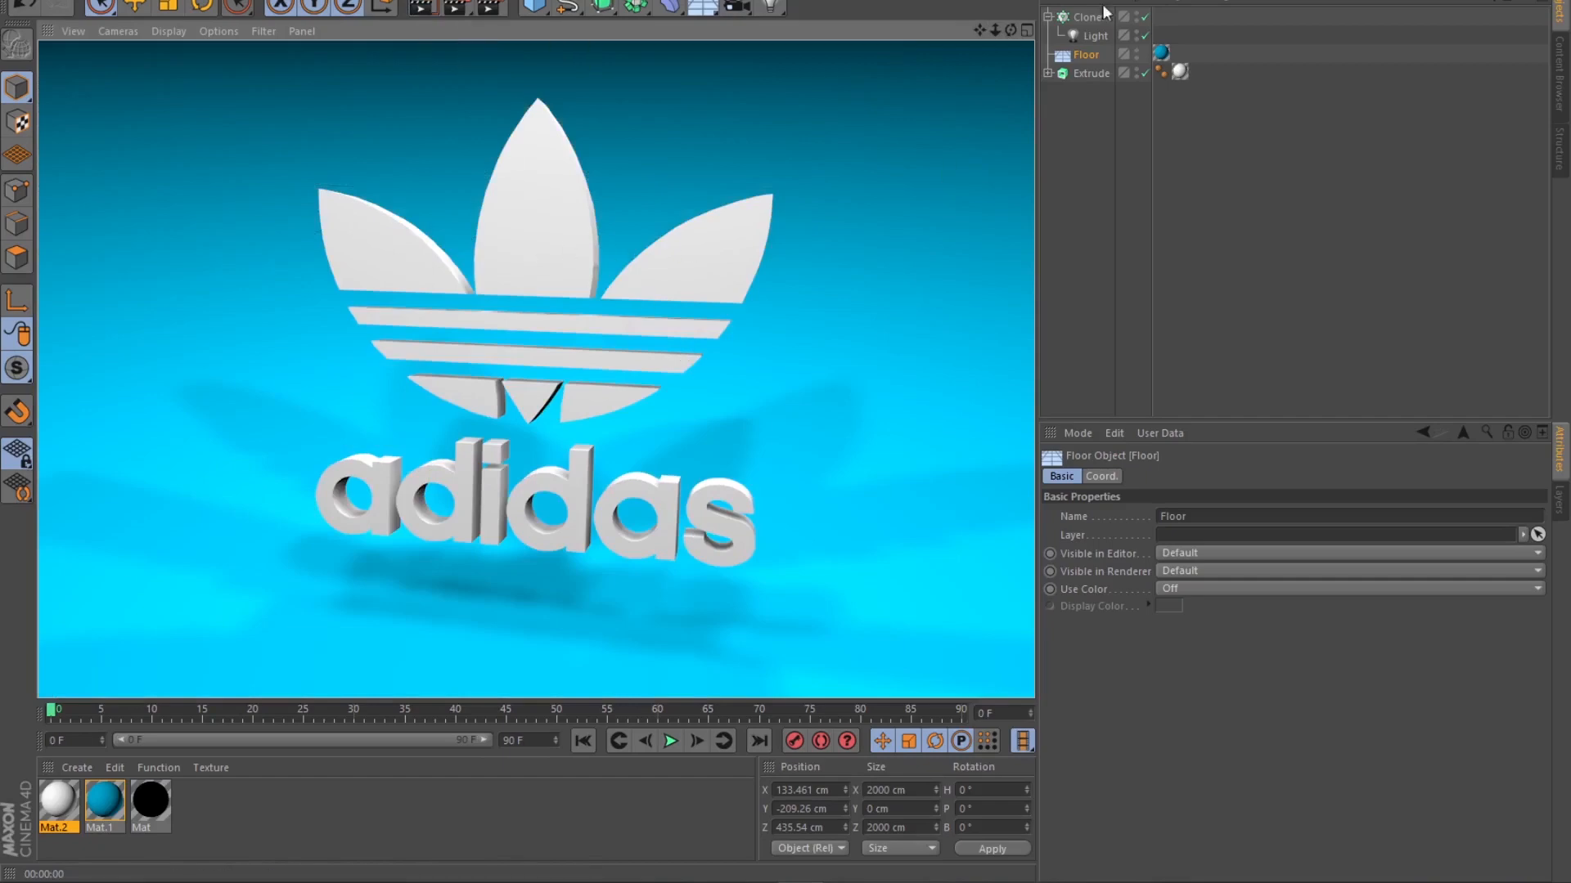
Test-render the scene from behind, from above and from a nearly frontal view of the logo.
drag(1010, 31, 826, 43)
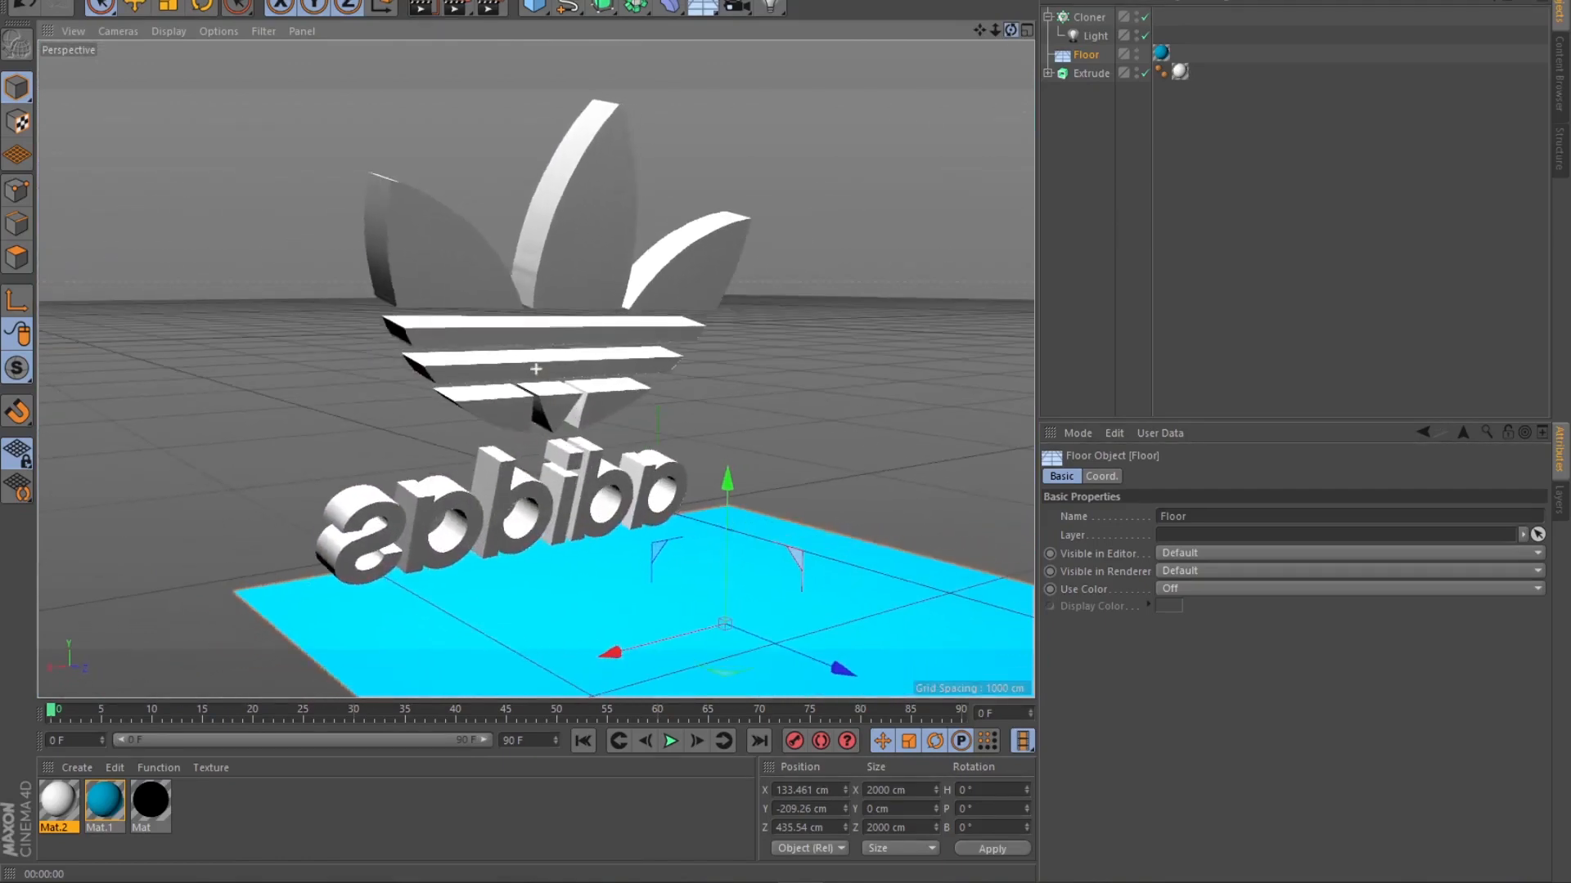
click(422, 8)
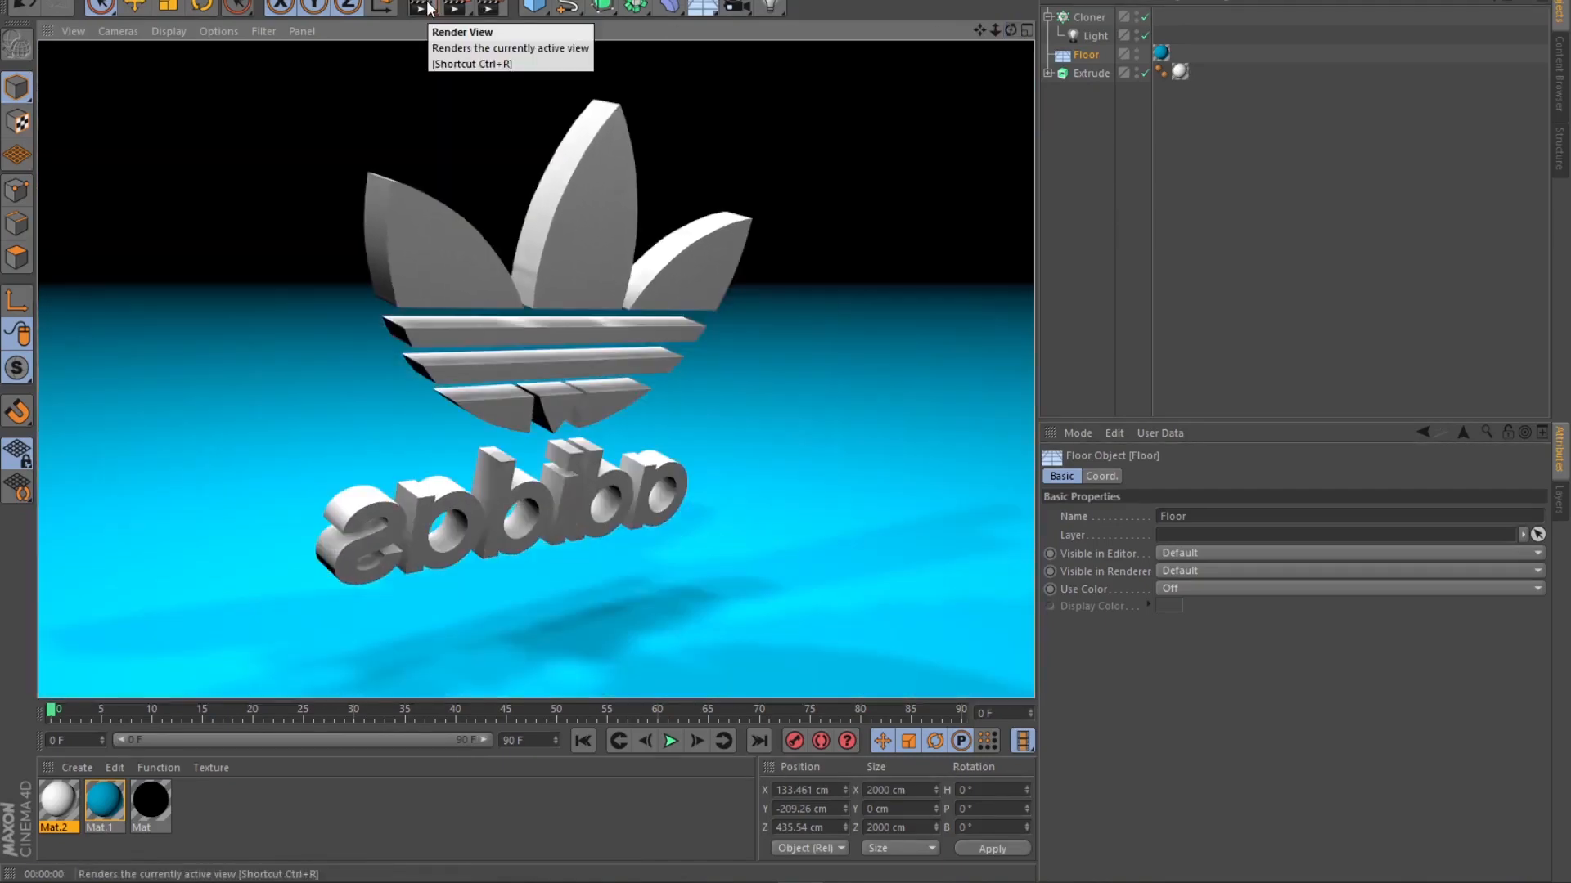
click(493, 244)
drag(1009, 30, 853, 94)
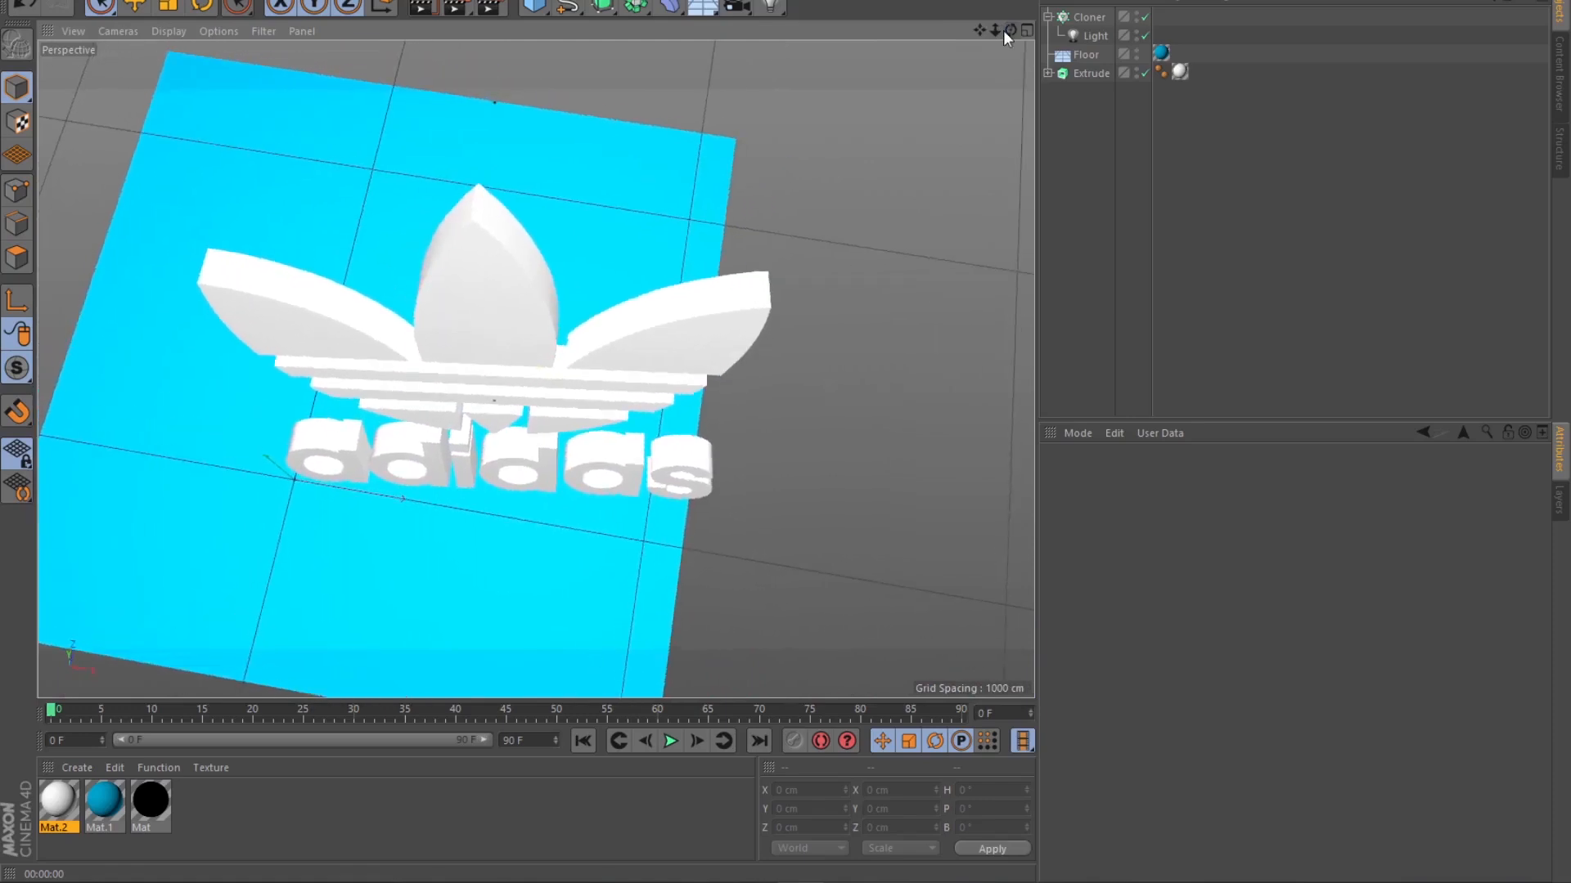
click(423, 7)
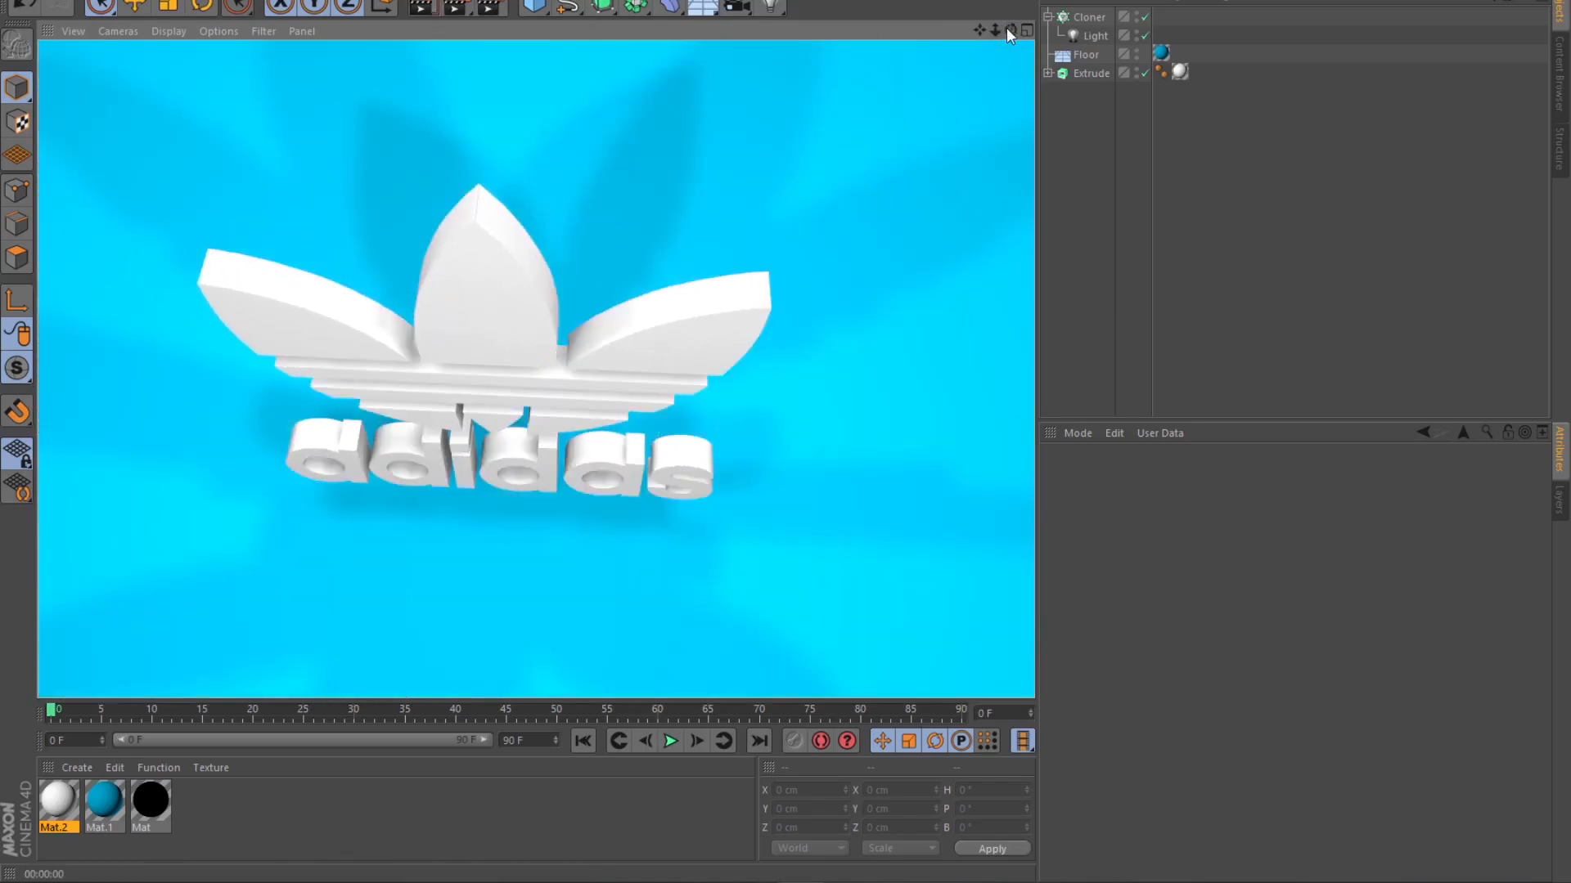
drag(1010, 29, 991, 204)
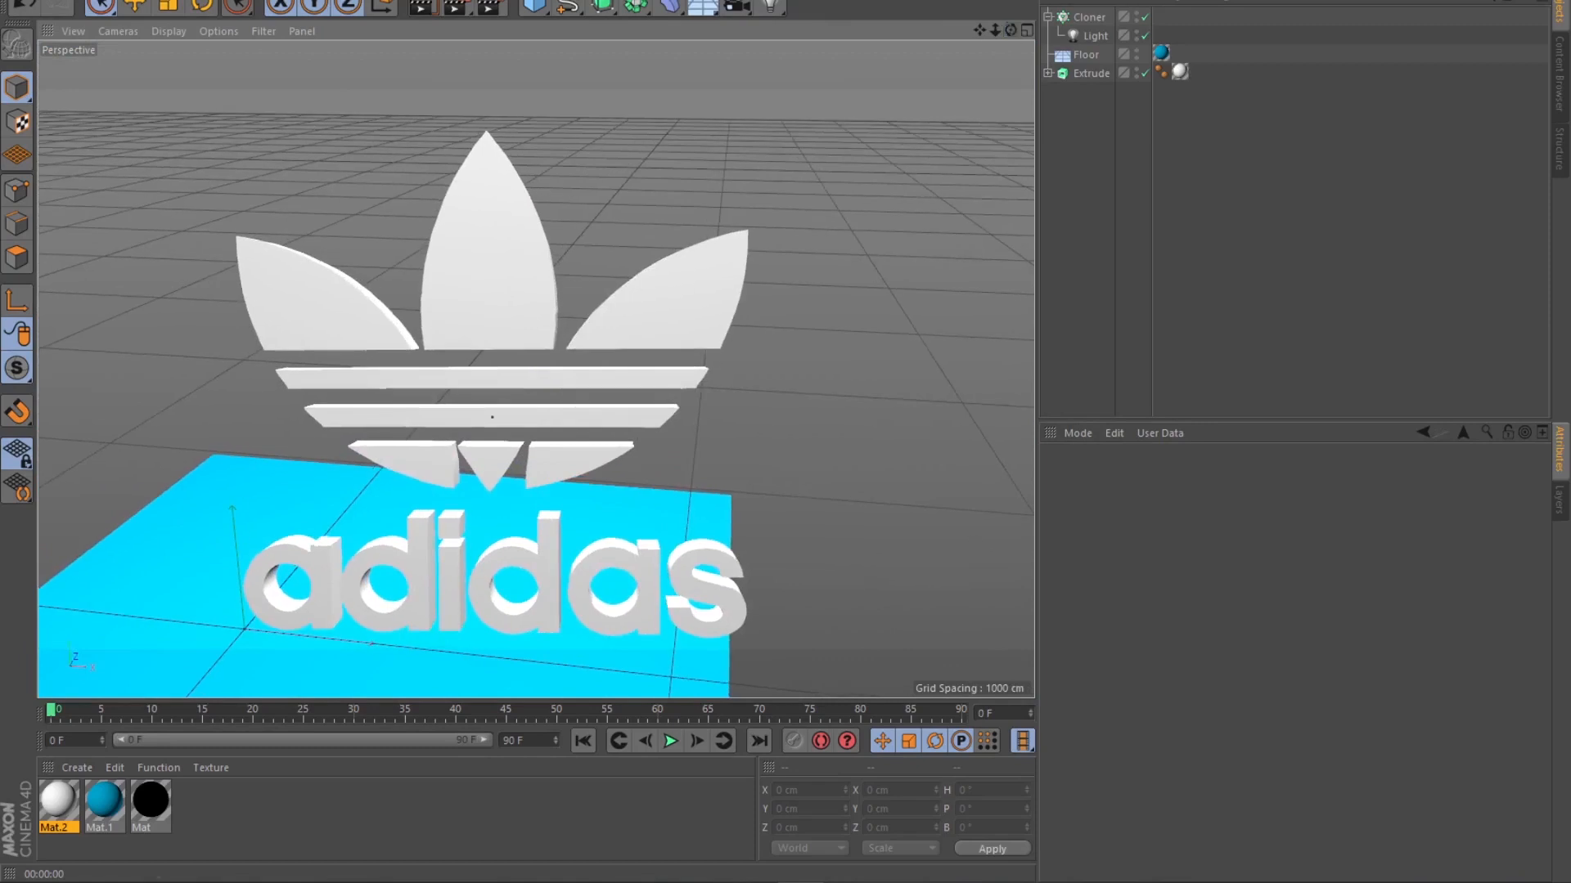
key(ctrl+r)
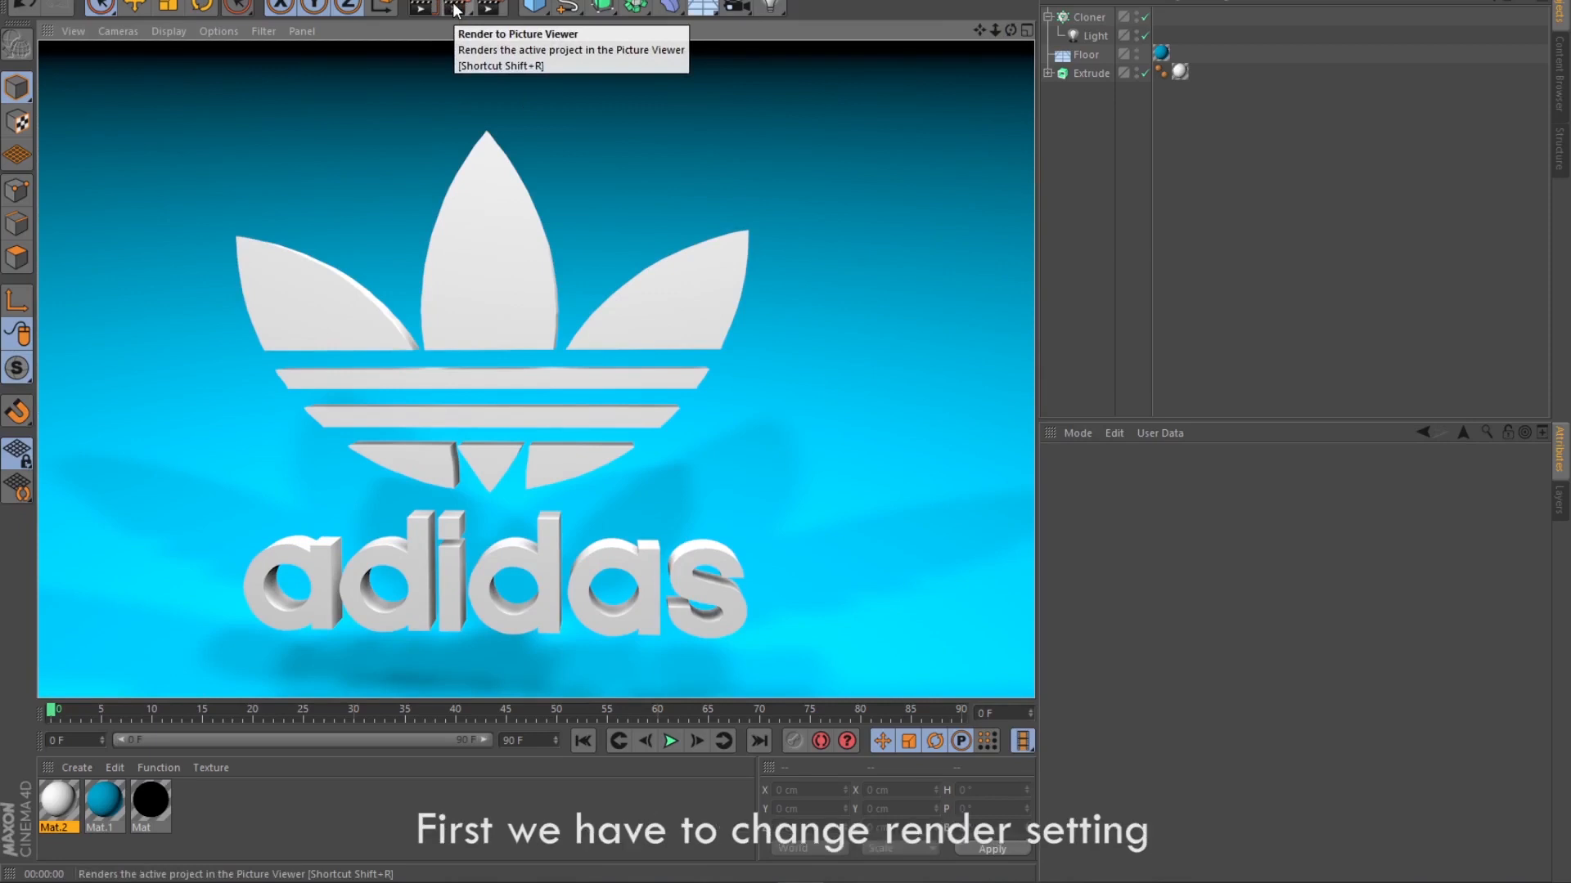
Keep the render output's frame range on Current Frame and set the saved image format to JPEG.
click(499, 8)
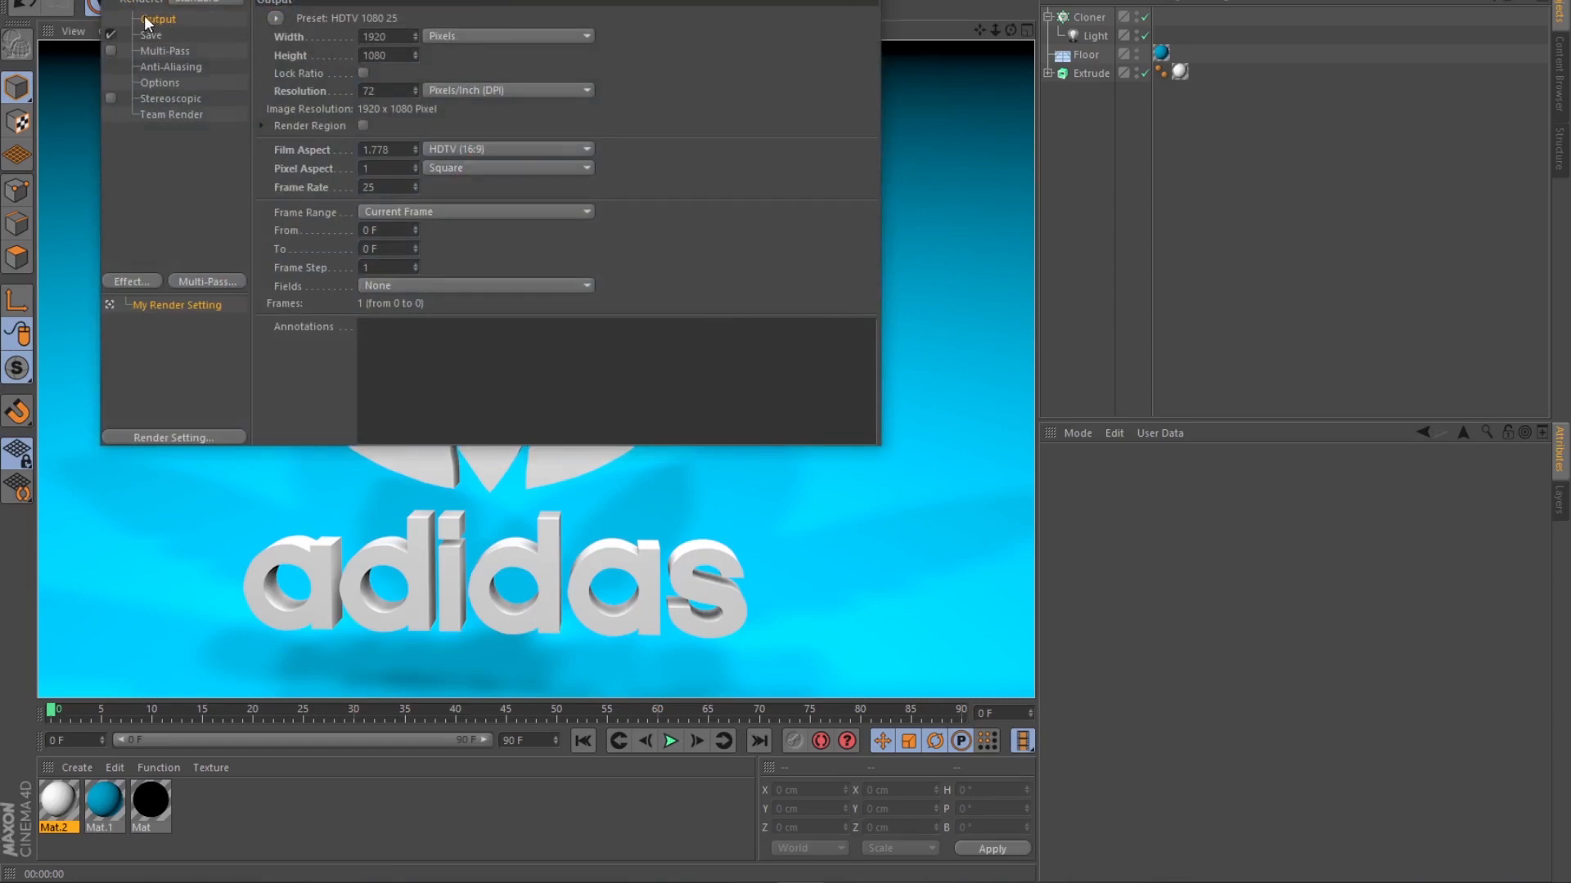
click(390, 212)
click(393, 213)
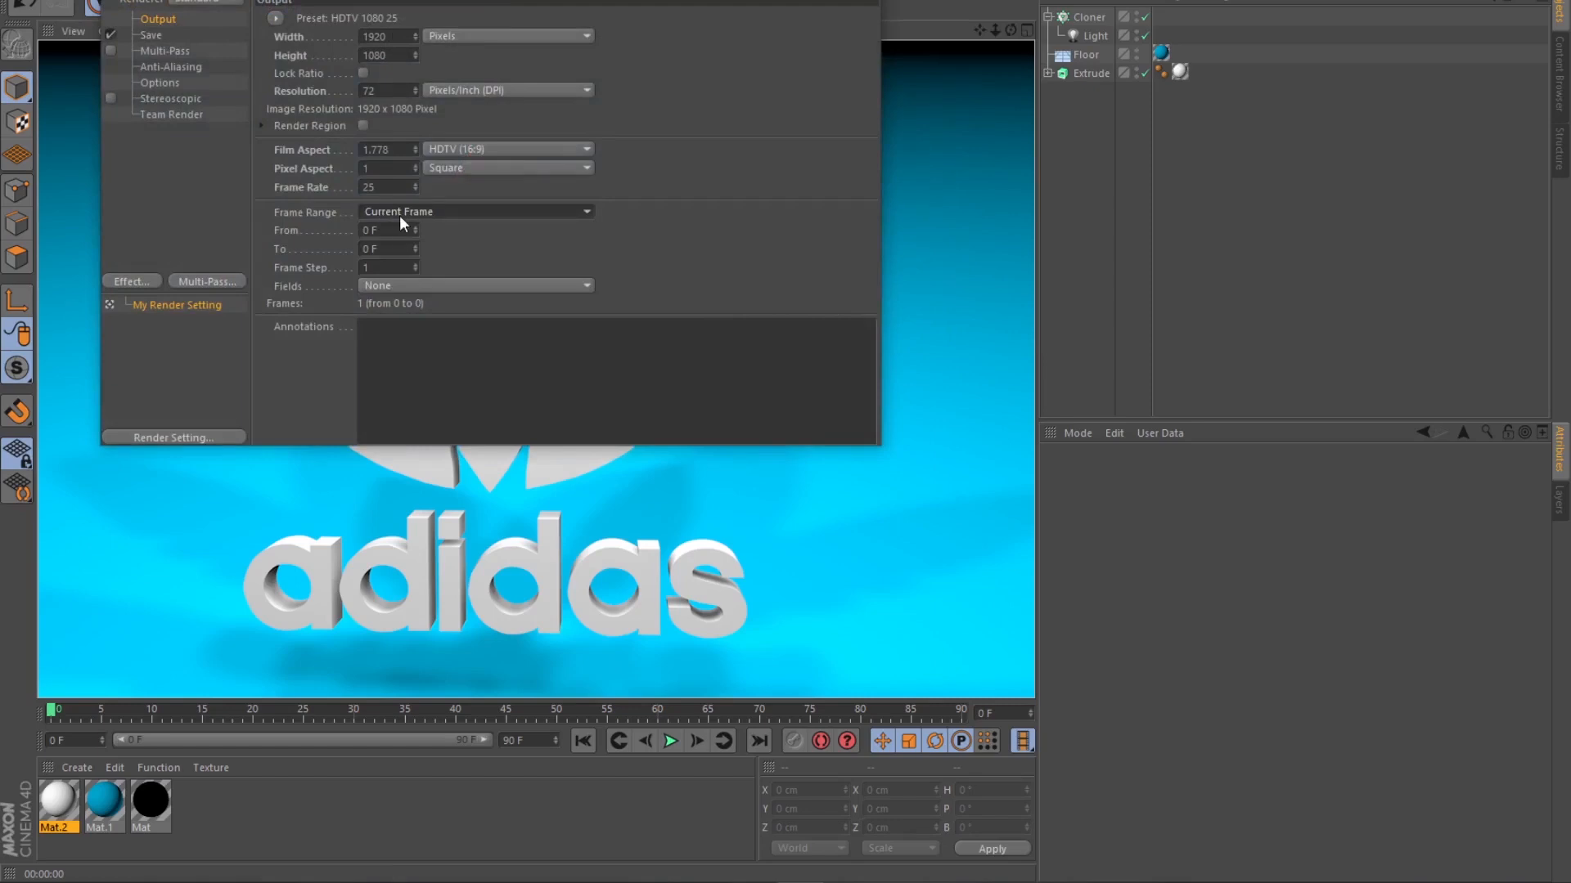
click(150, 36)
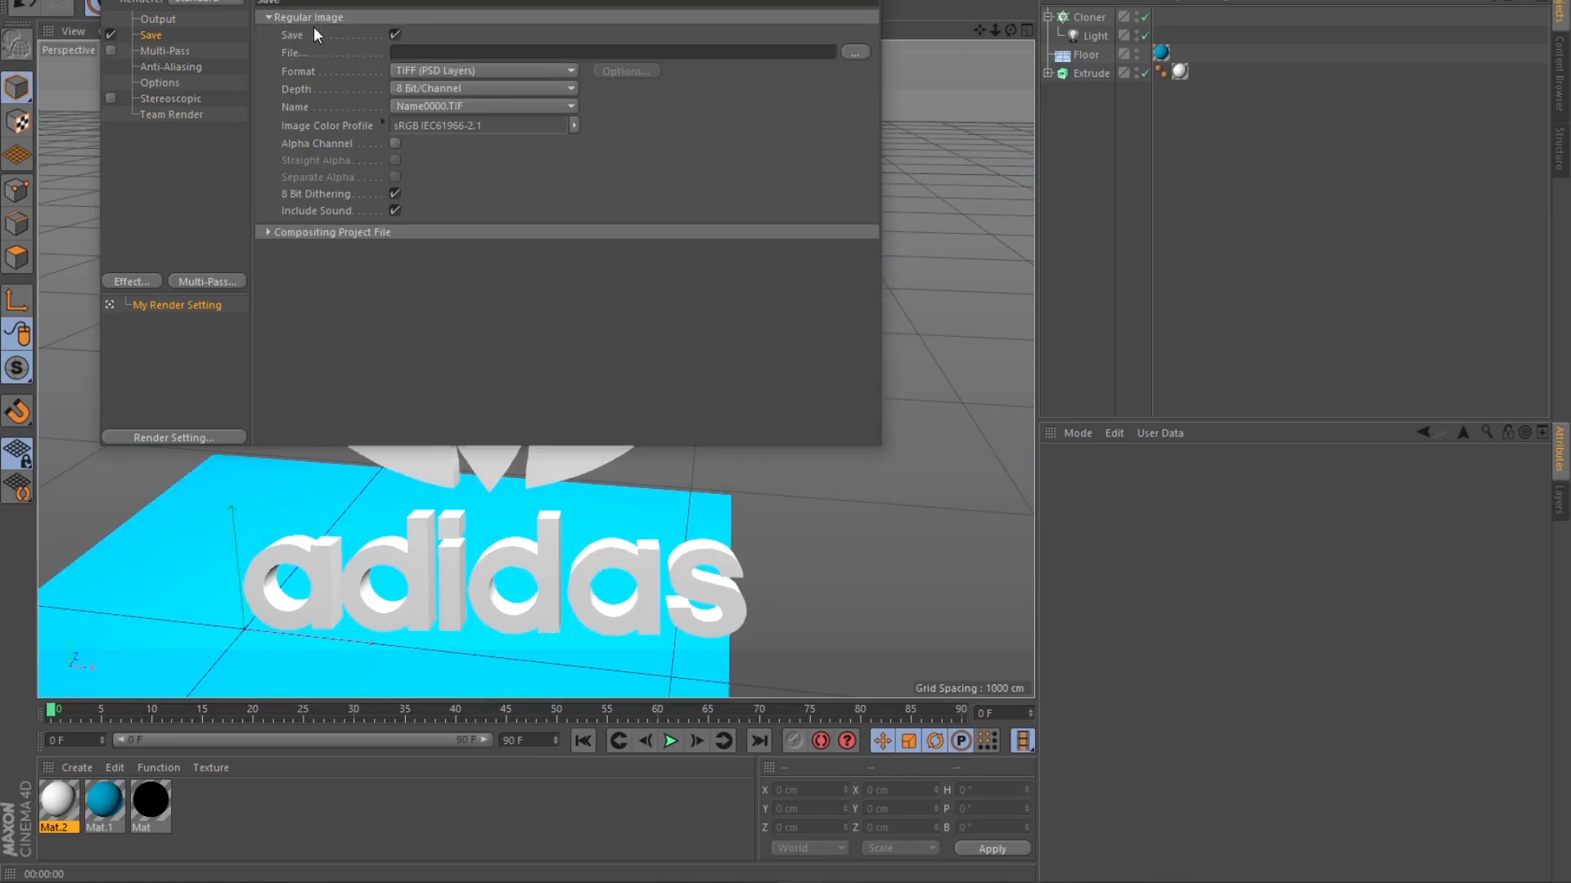
click(466, 70)
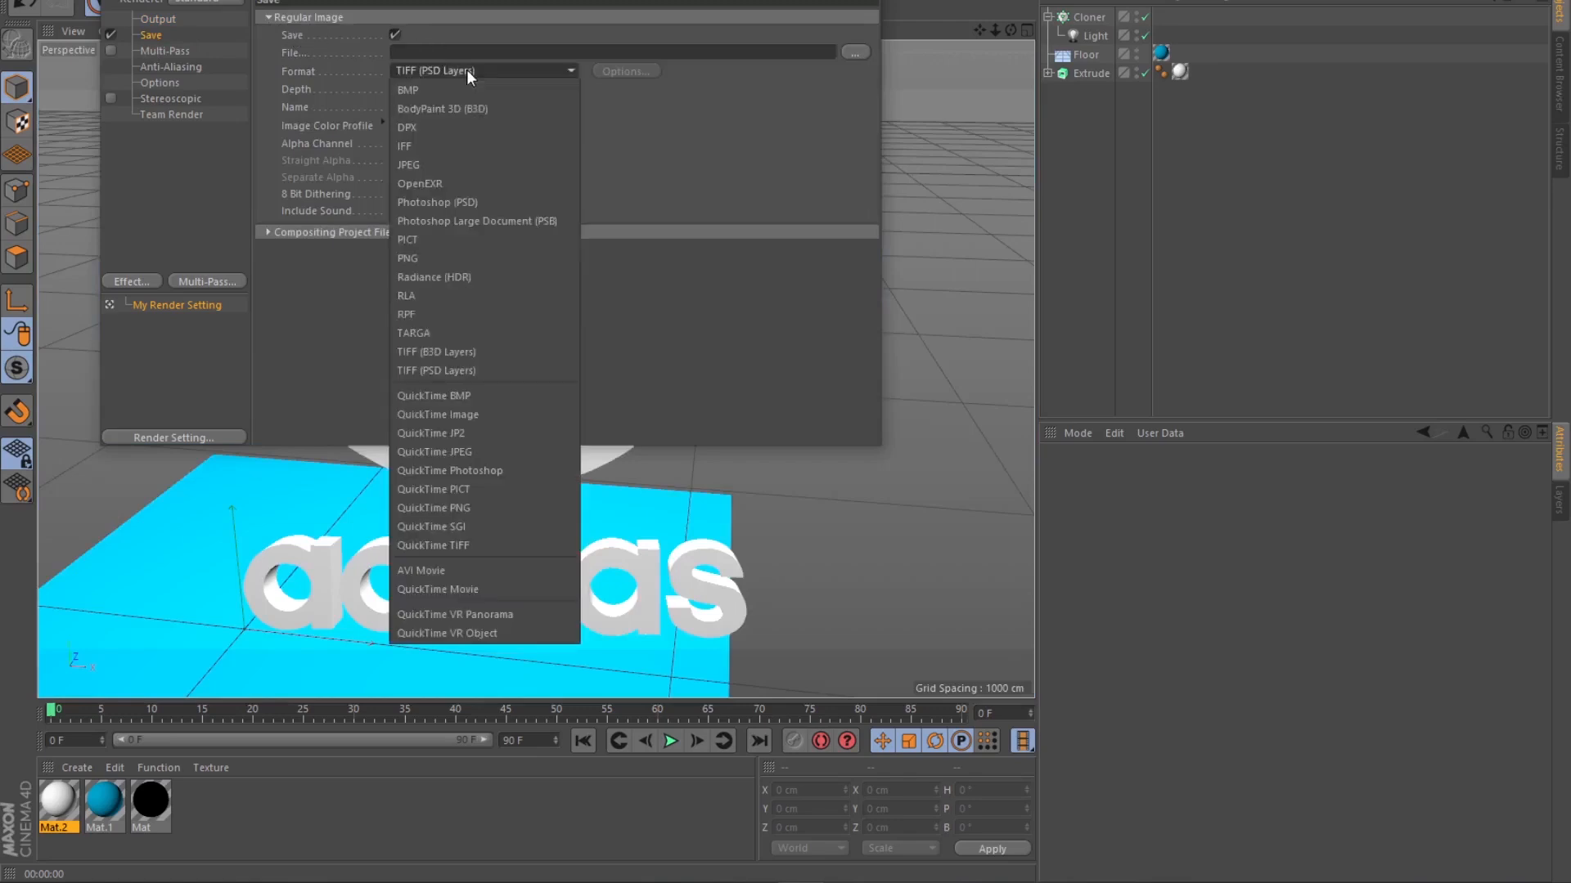
click(454, 164)
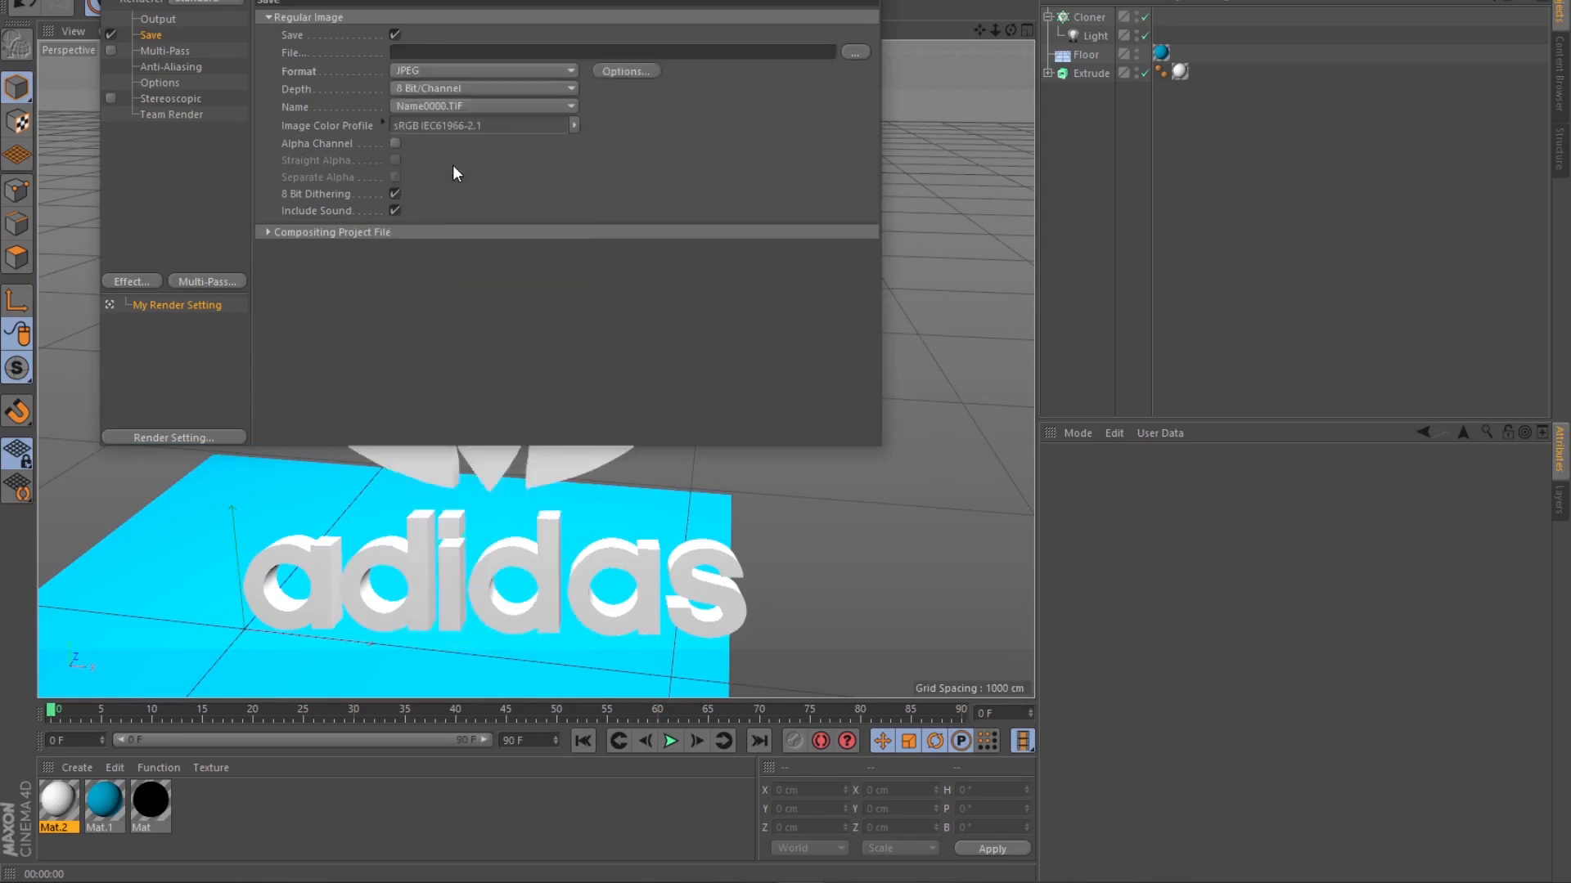
Set the render's save location to New folder with the file name "Adidas 3D logo".
click(856, 53)
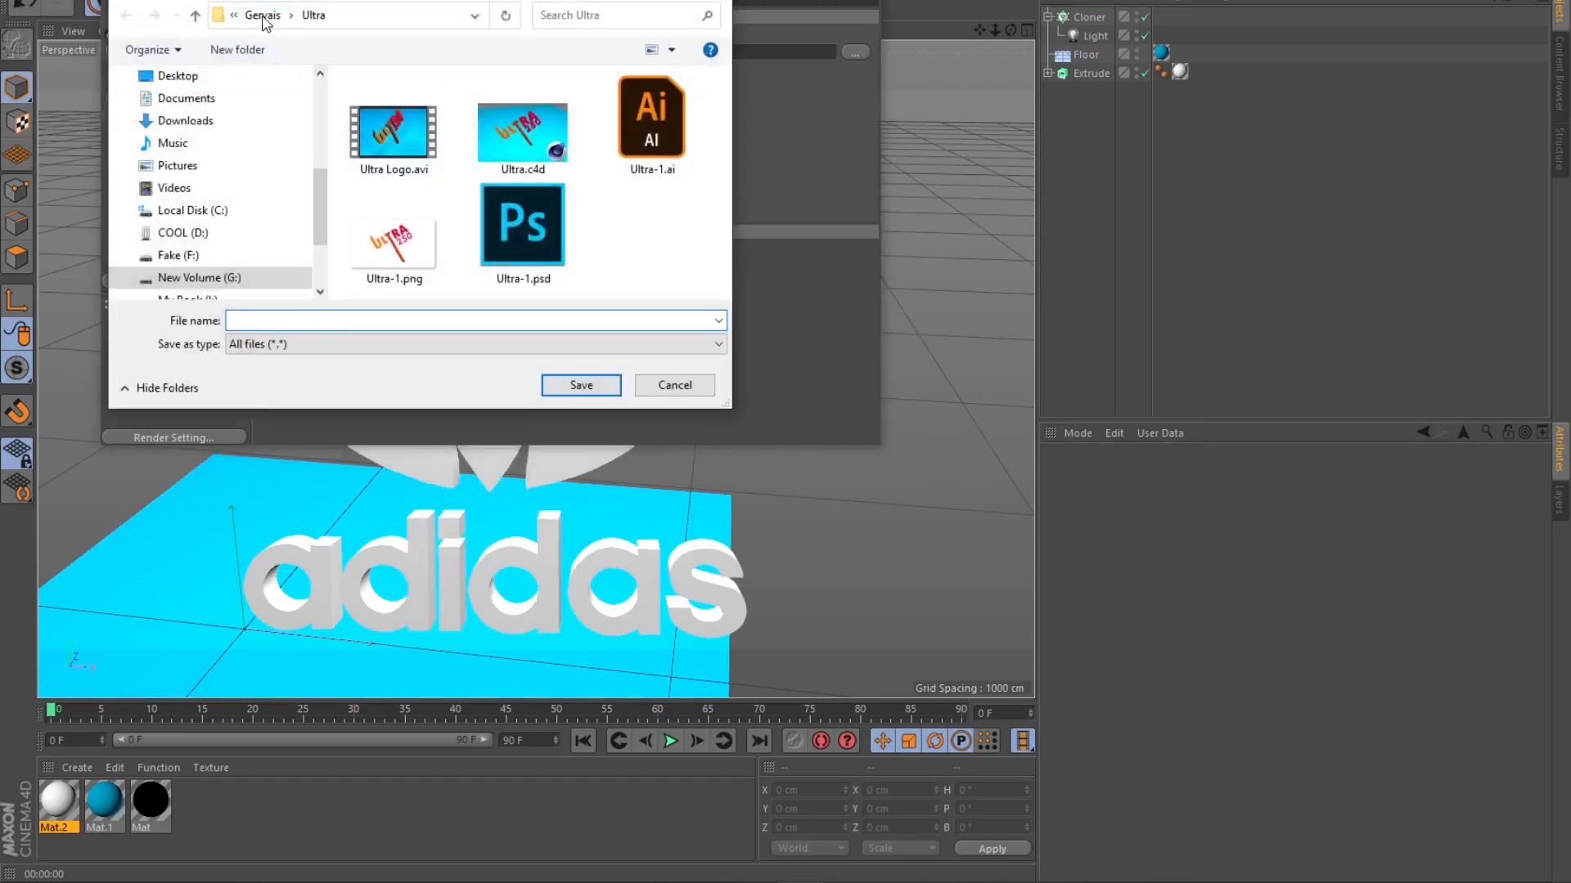
click(263, 17)
double_click(498, 244)
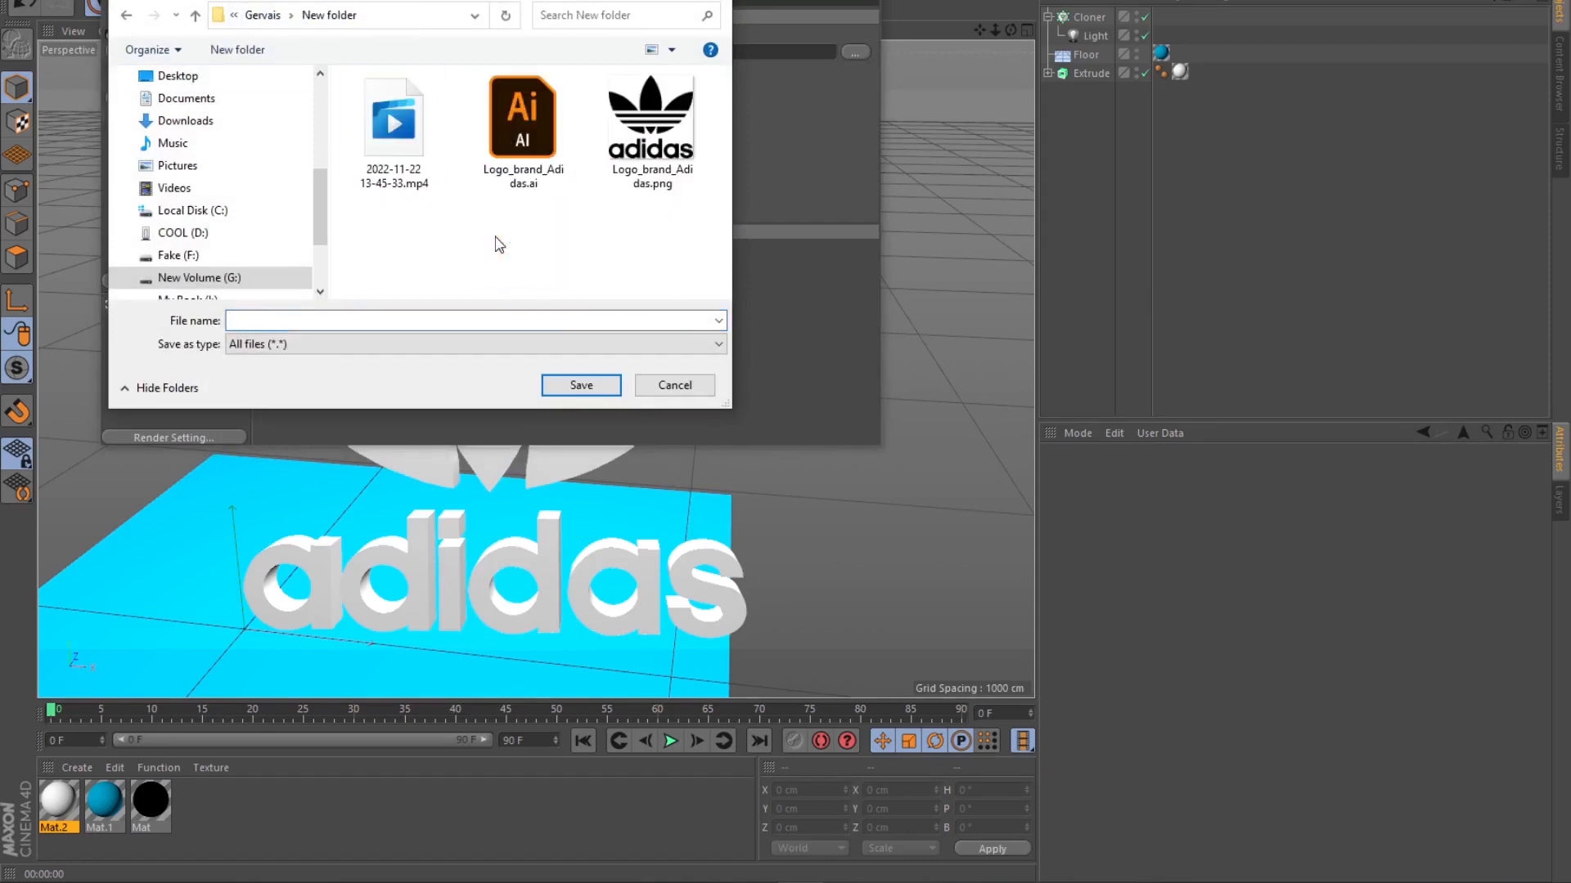
click(287, 321)
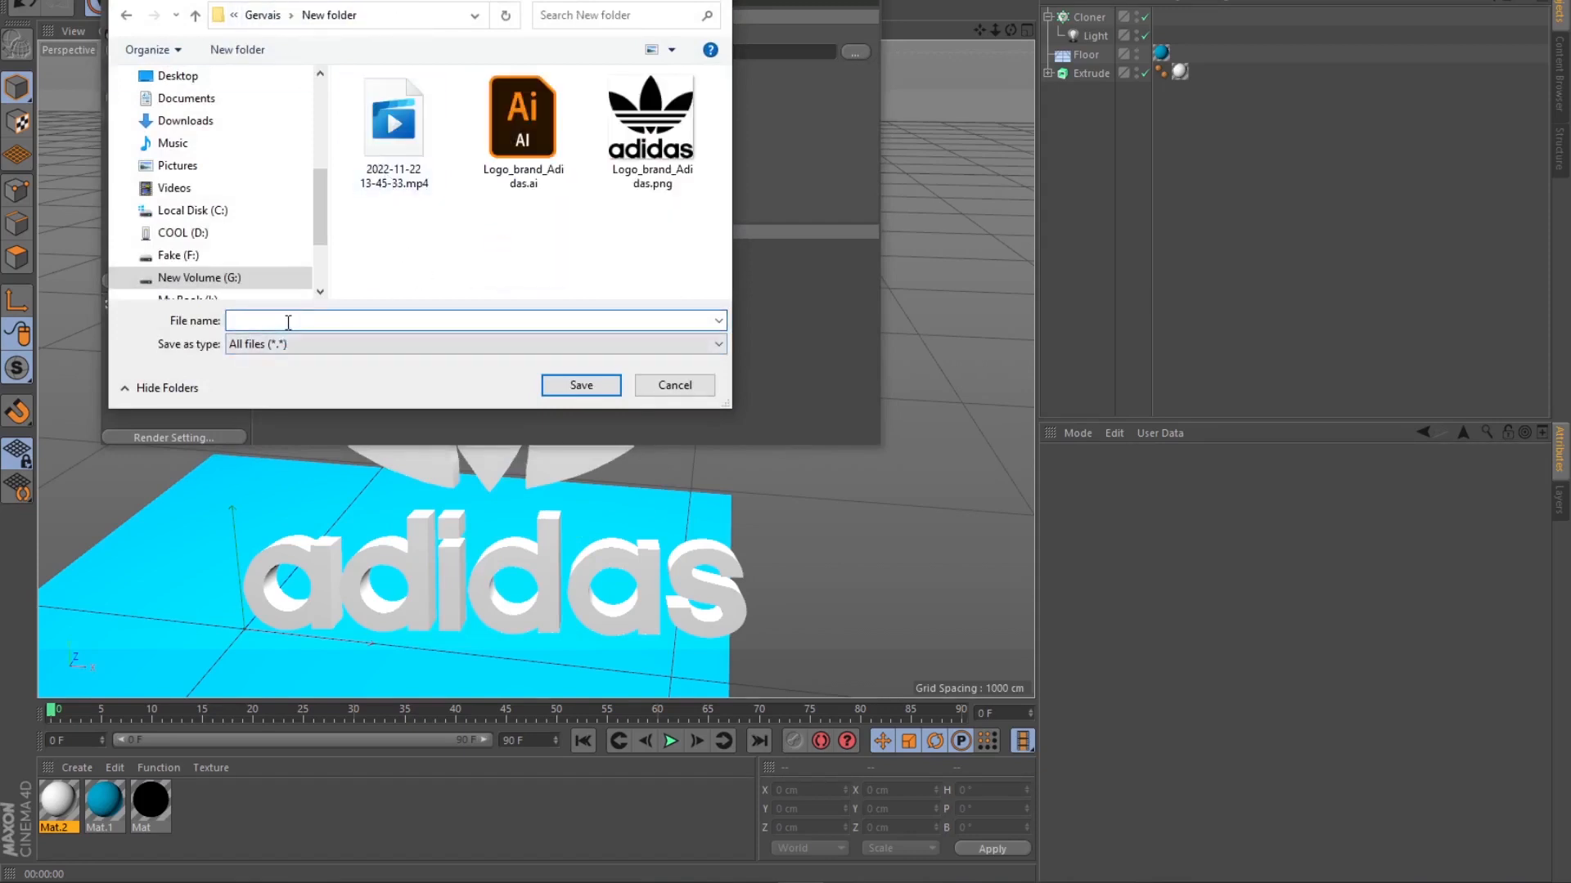
text(Adidasa)
key(BackSpace)
text(logo)
key(Left)
text(3D)
click(600, 390)
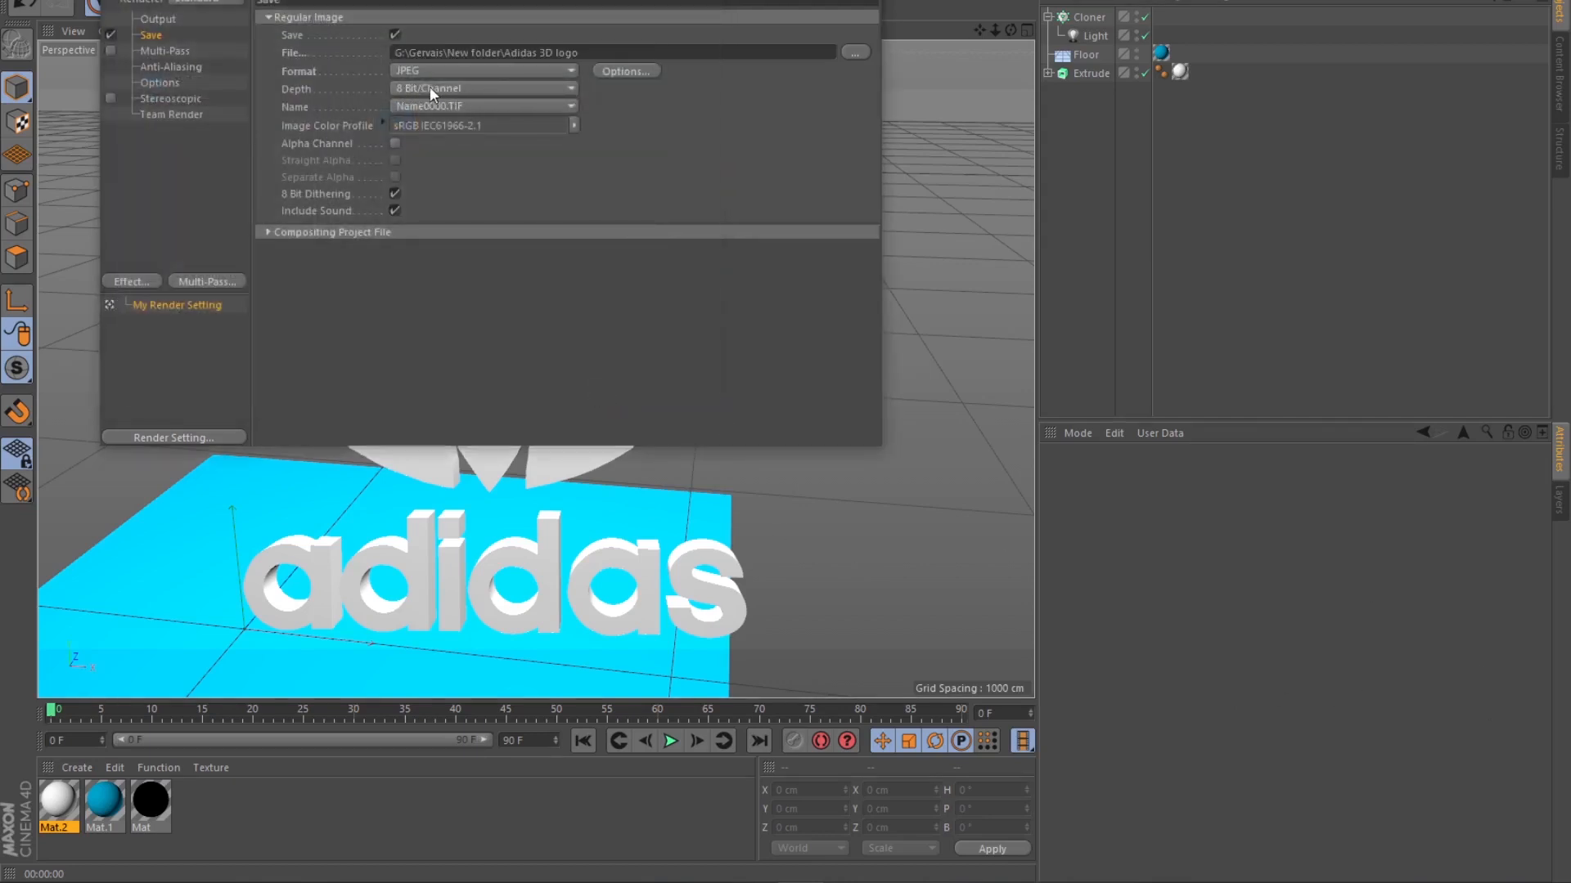
Close the render settings, render the current frame to the Picture Viewer and inspect the whole image at 37% zoom.
click(157, 19)
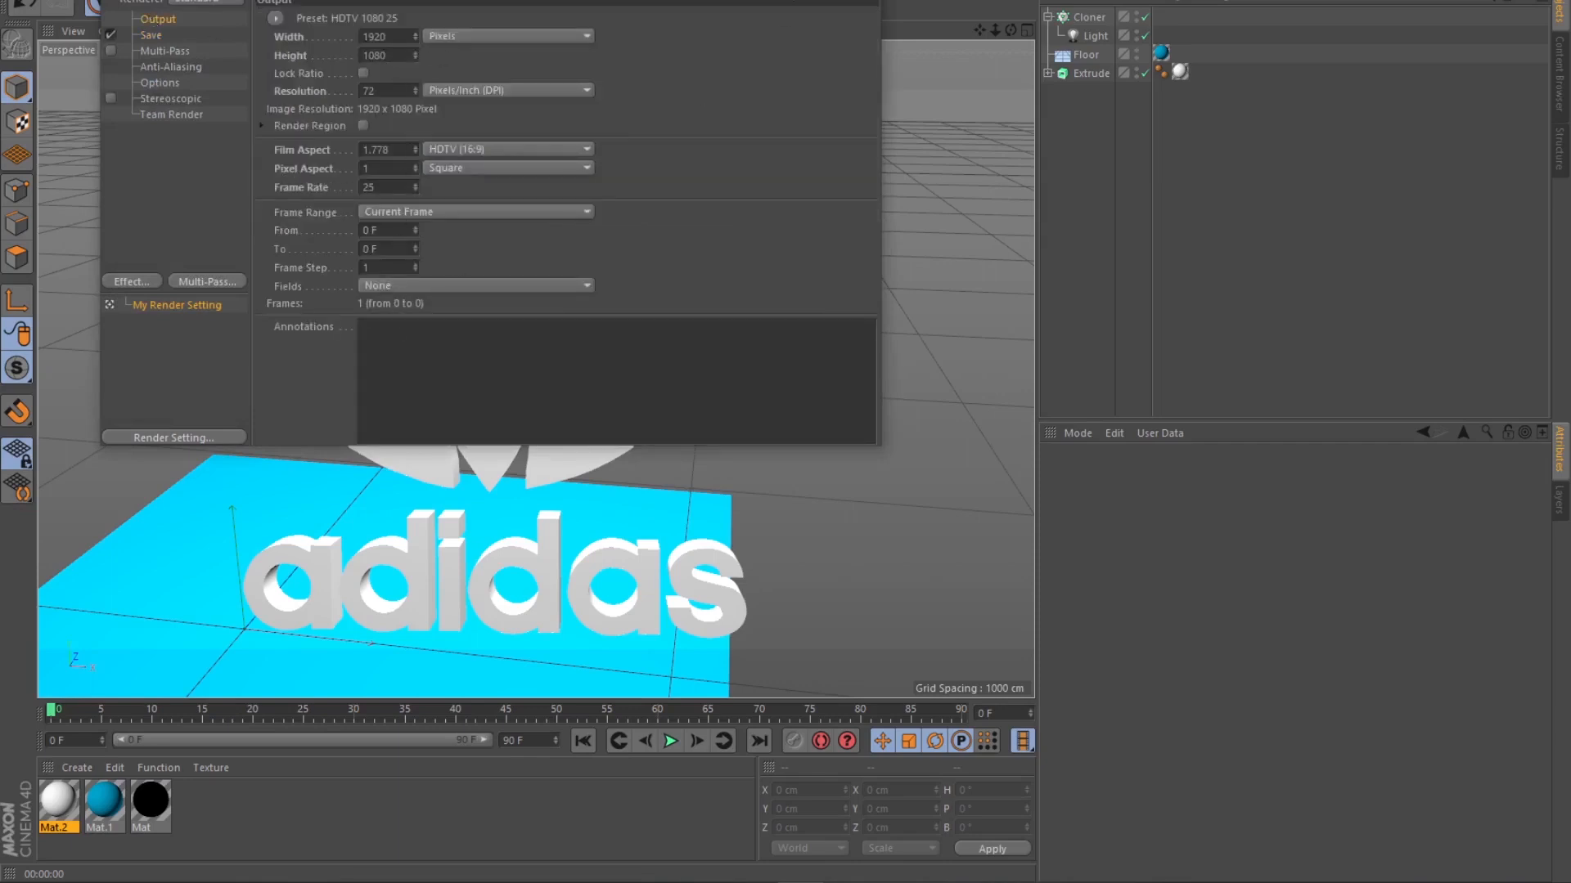
drag(697, 0, 712, 82)
click(866, 82)
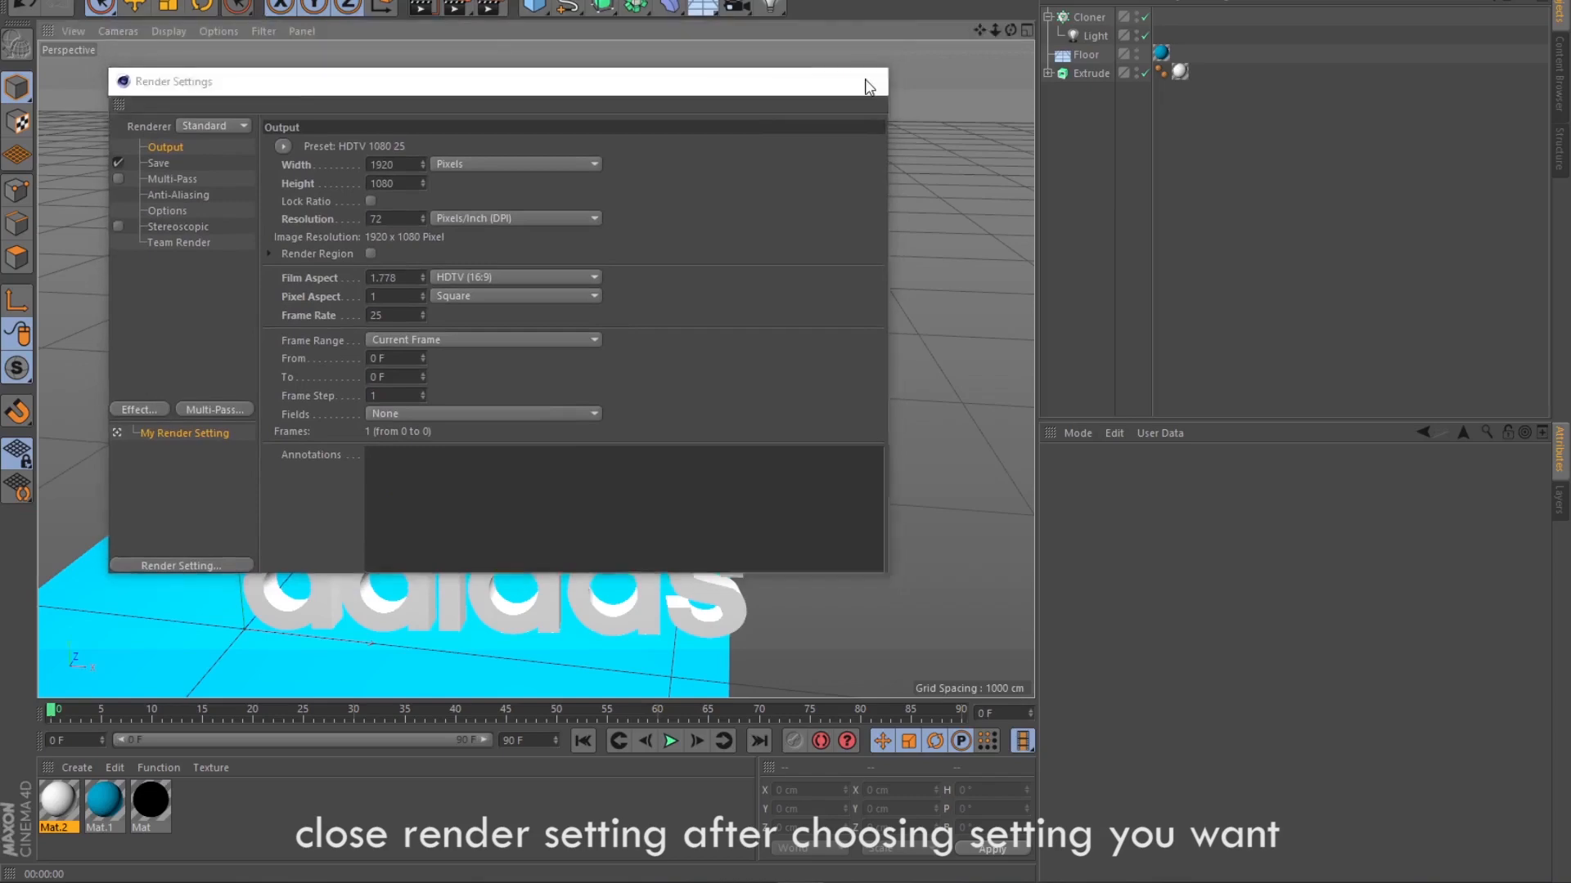
click(463, 9)
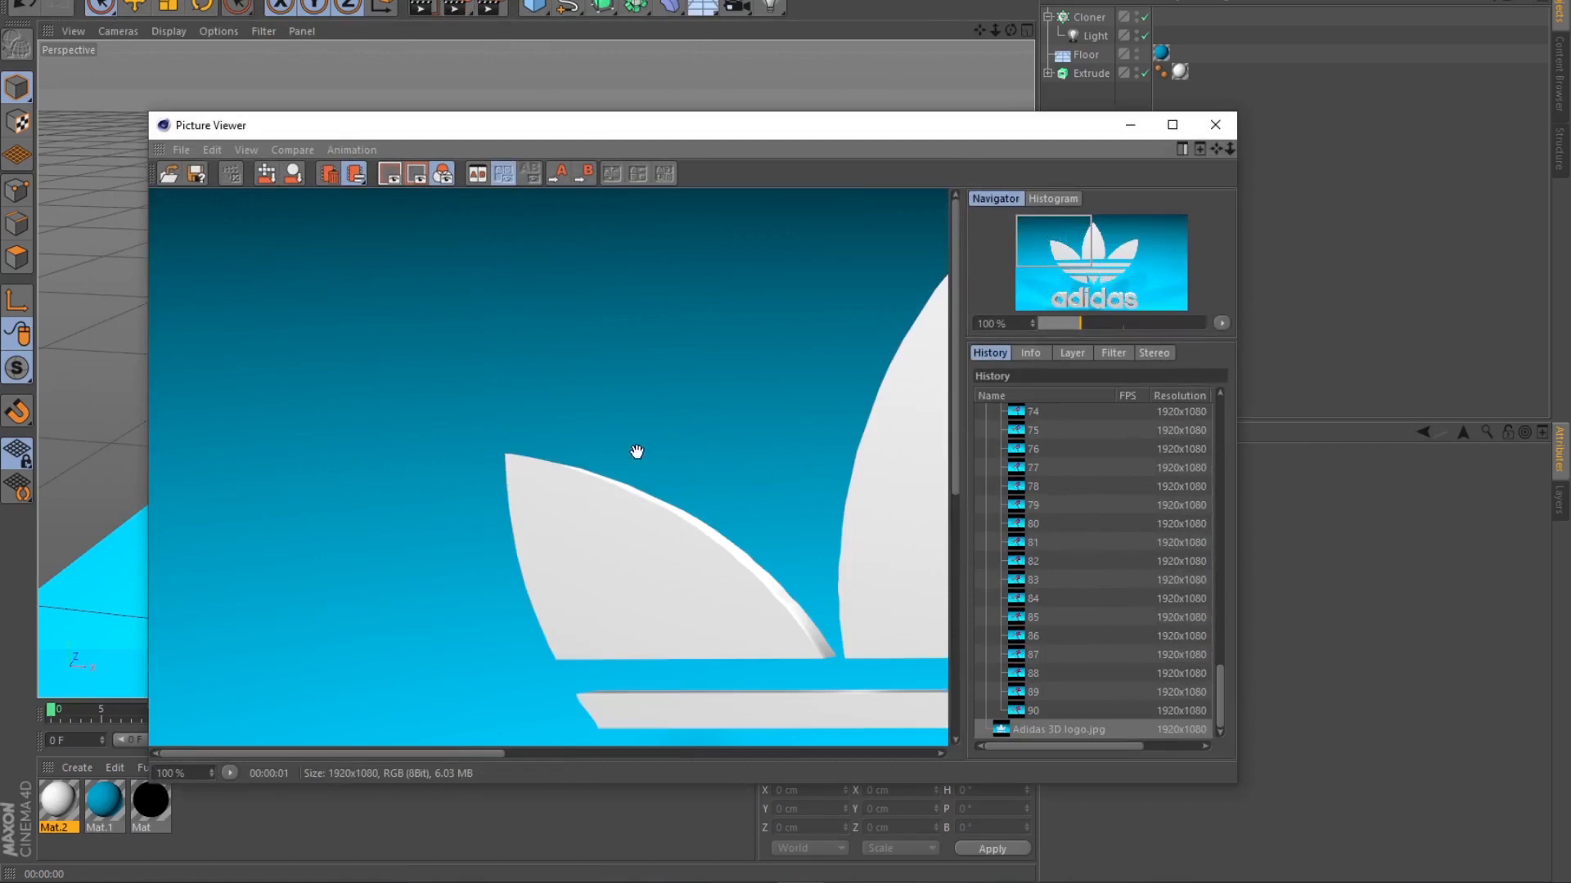
drag(1079, 324, 1065, 322)
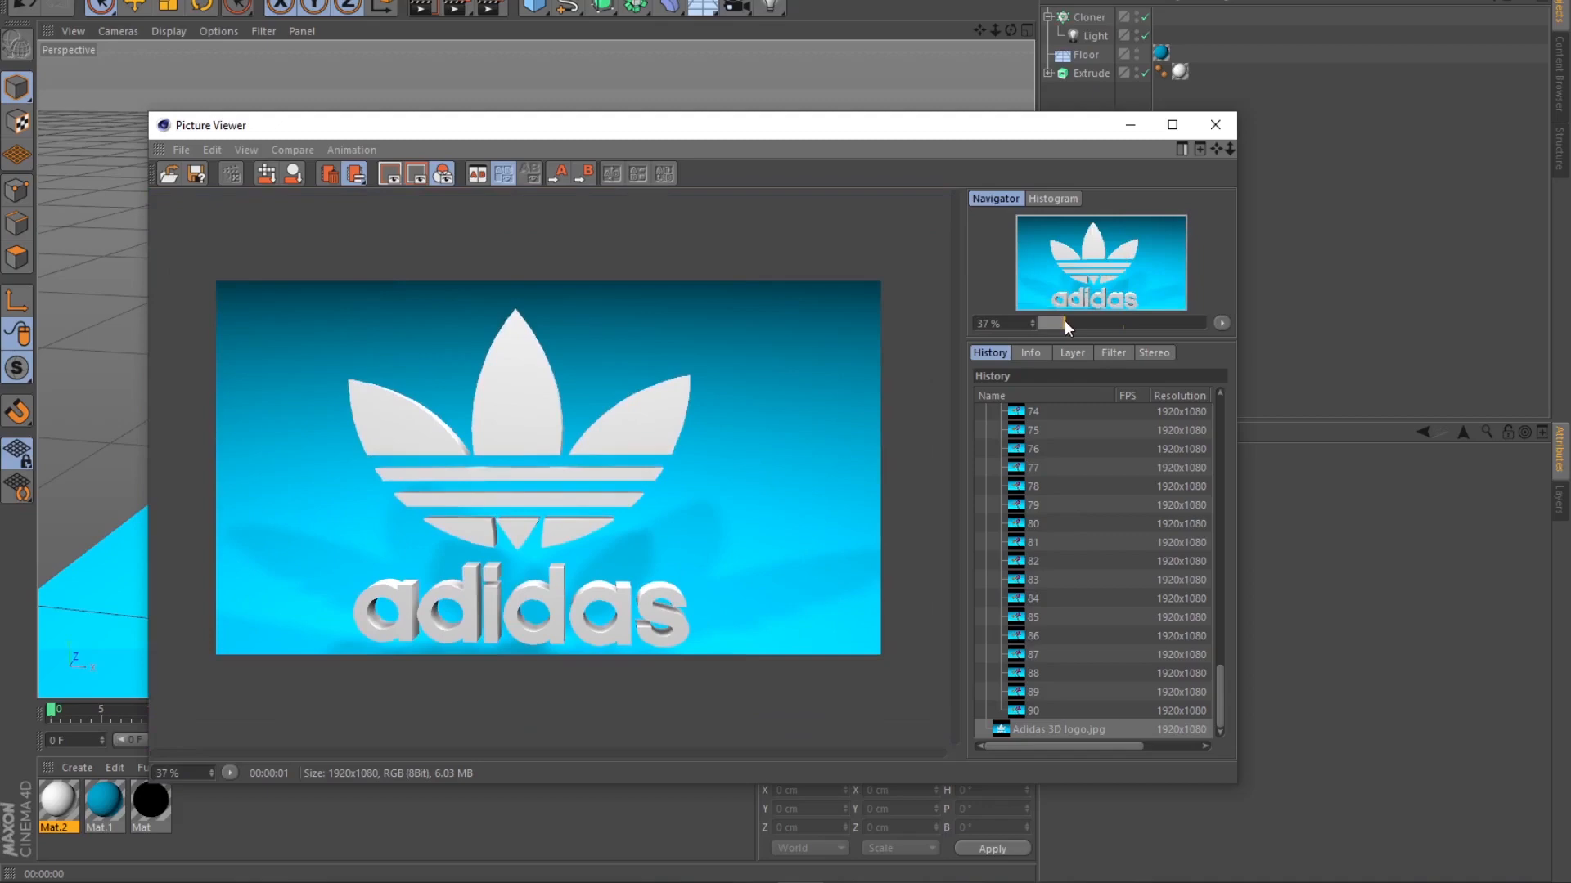
click(1215, 125)
Render the logo from a slightly higher angle to the Picture Viewer, with the output file renamed "Adidas 3D logo 2".
drag(1011, 30, 1029, 84)
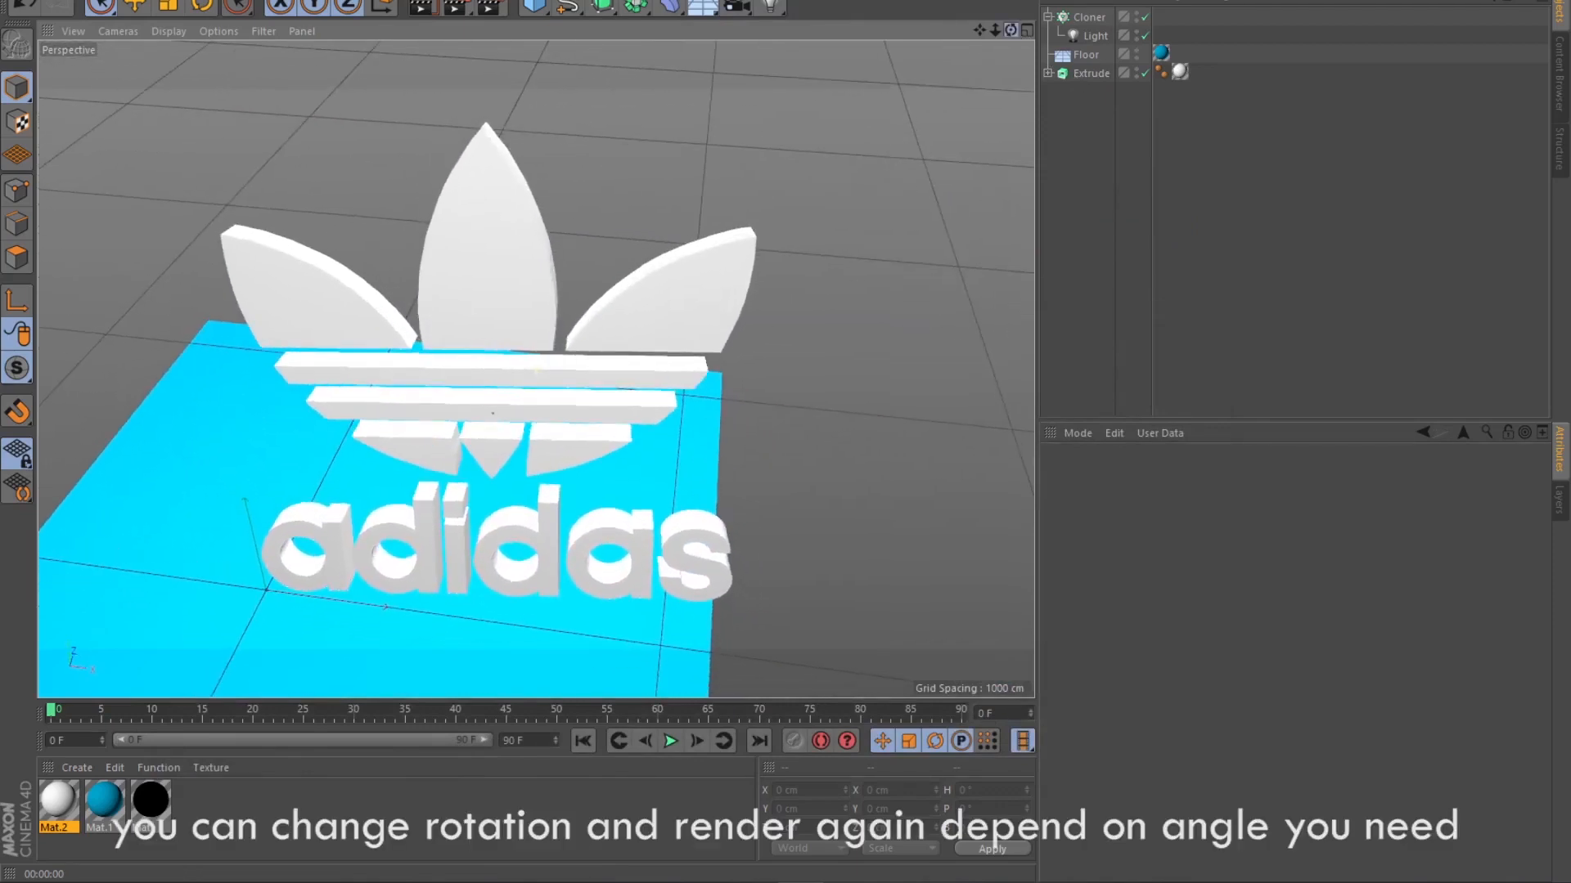
click(489, 6)
click(159, 164)
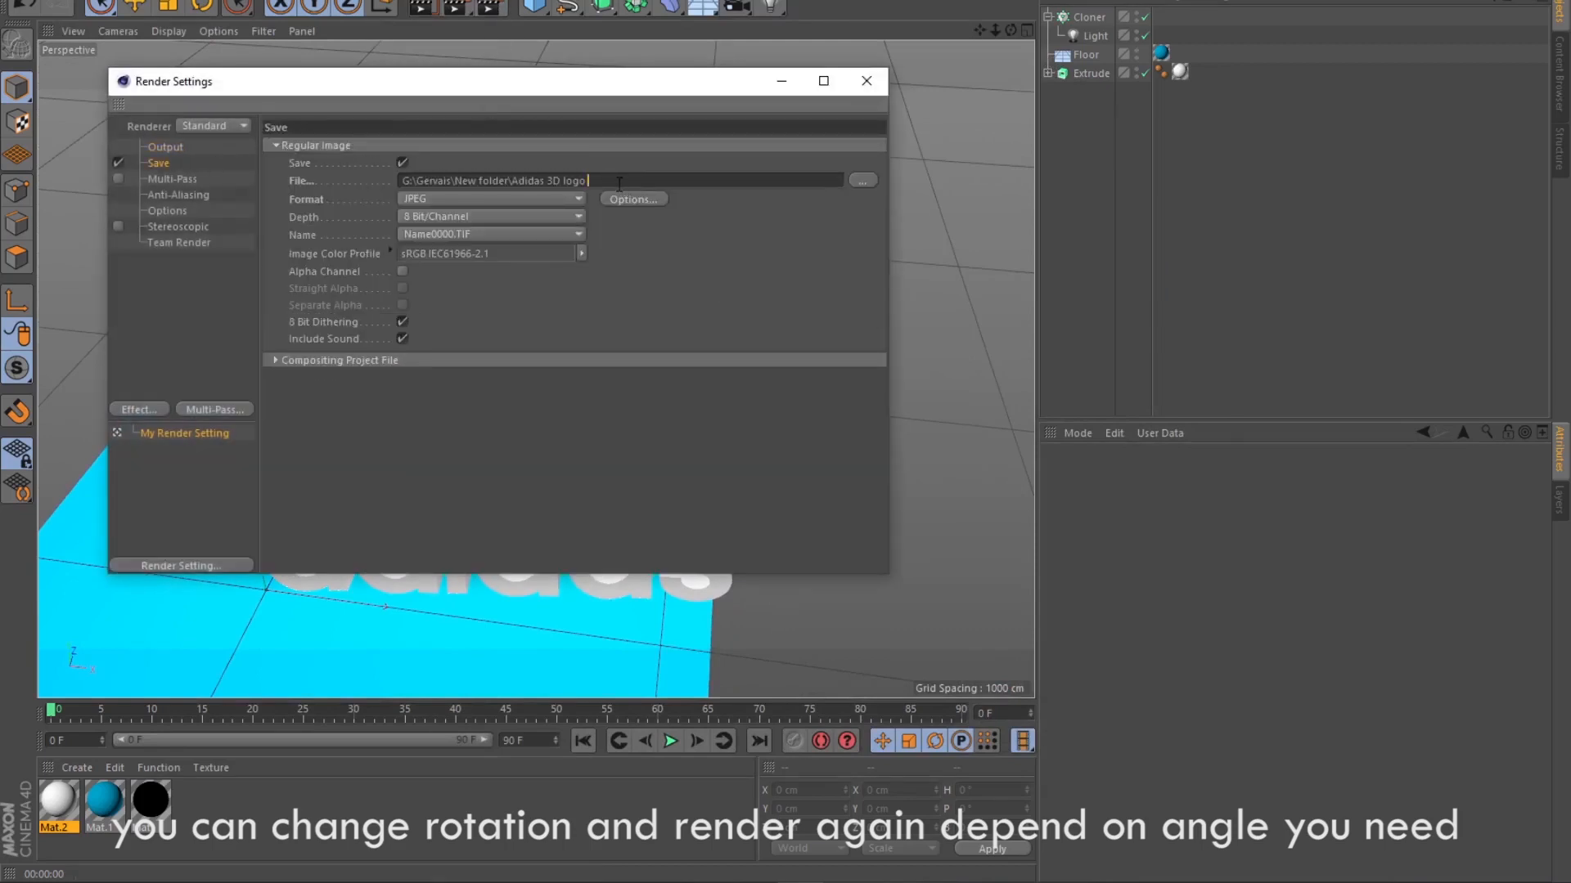
click(866, 80)
click(454, 6)
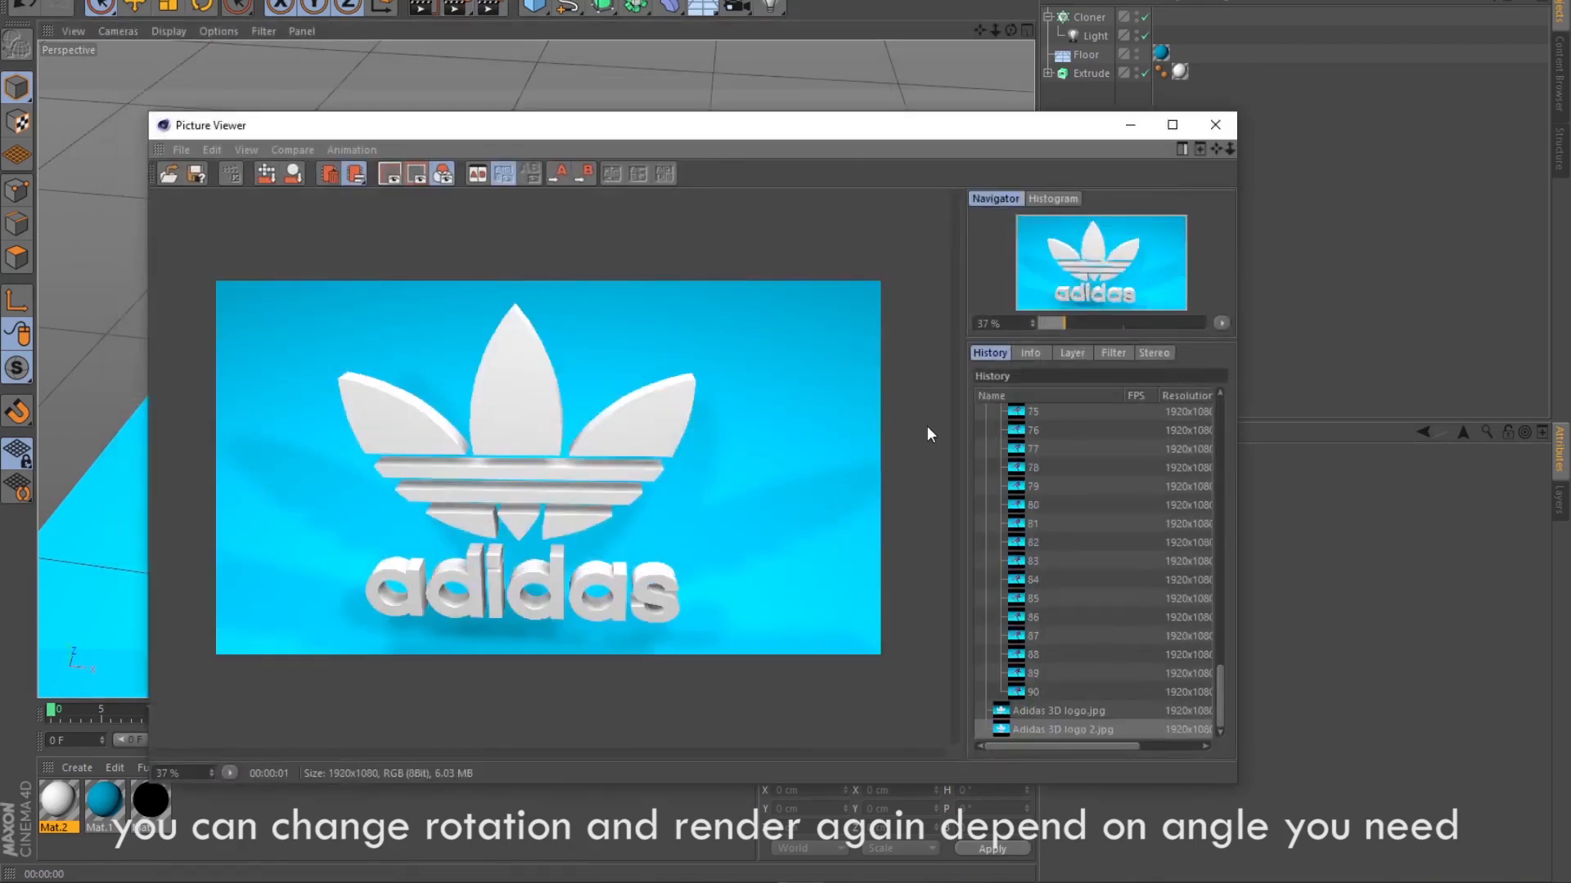
click(1215, 124)
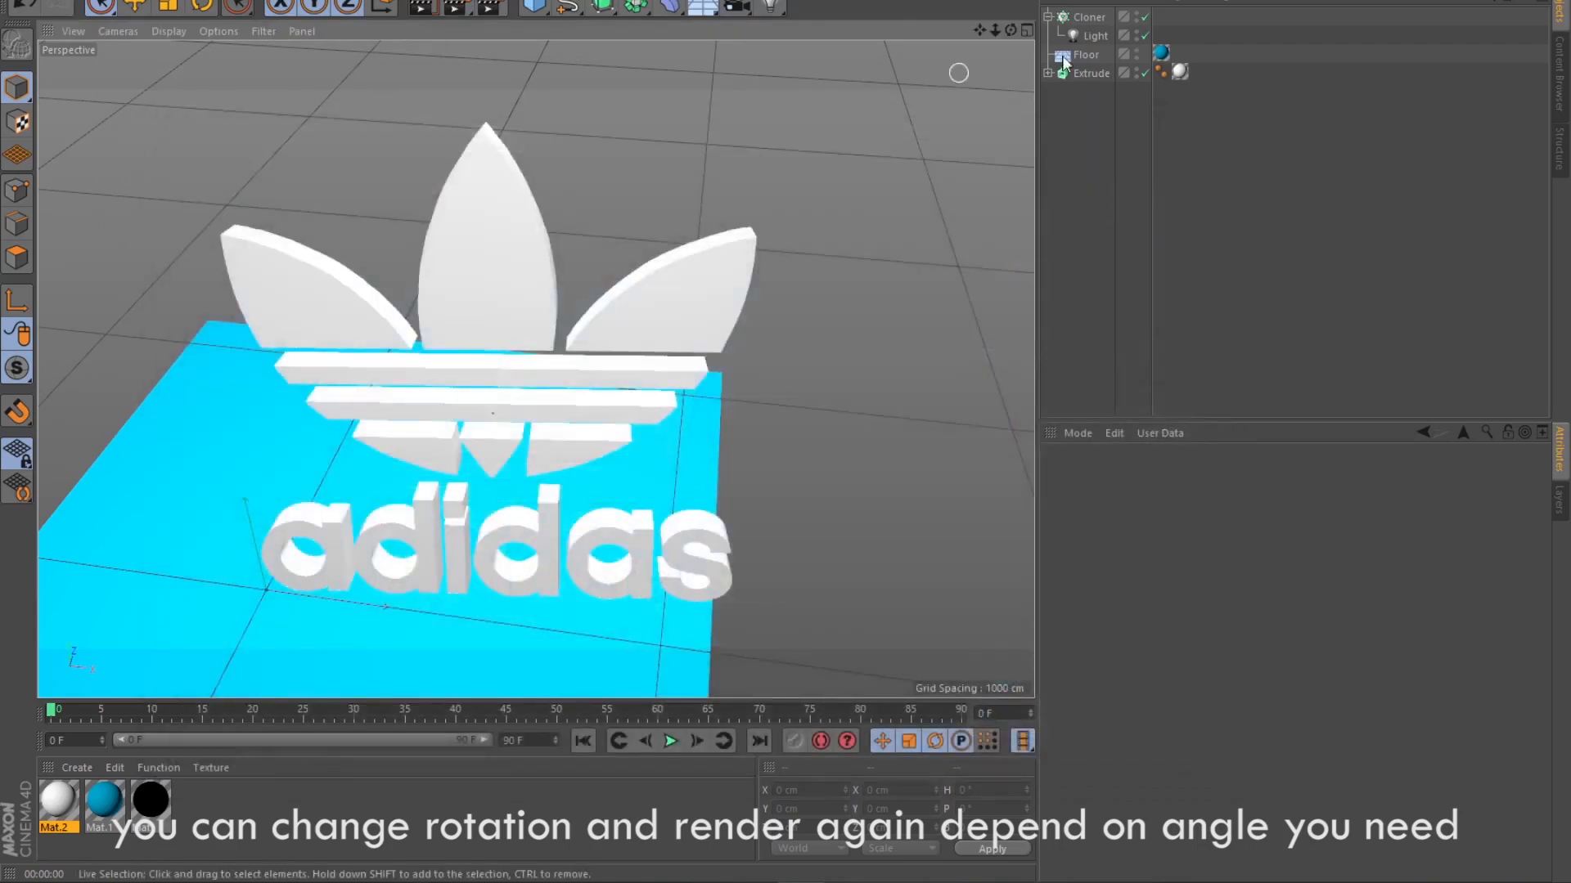
Render the logo from a steeper, diagonally turned angle to the Picture Viewer, with the output file renamed "Adidas 3D logo 3".
drag(1011, 31, 962, 14)
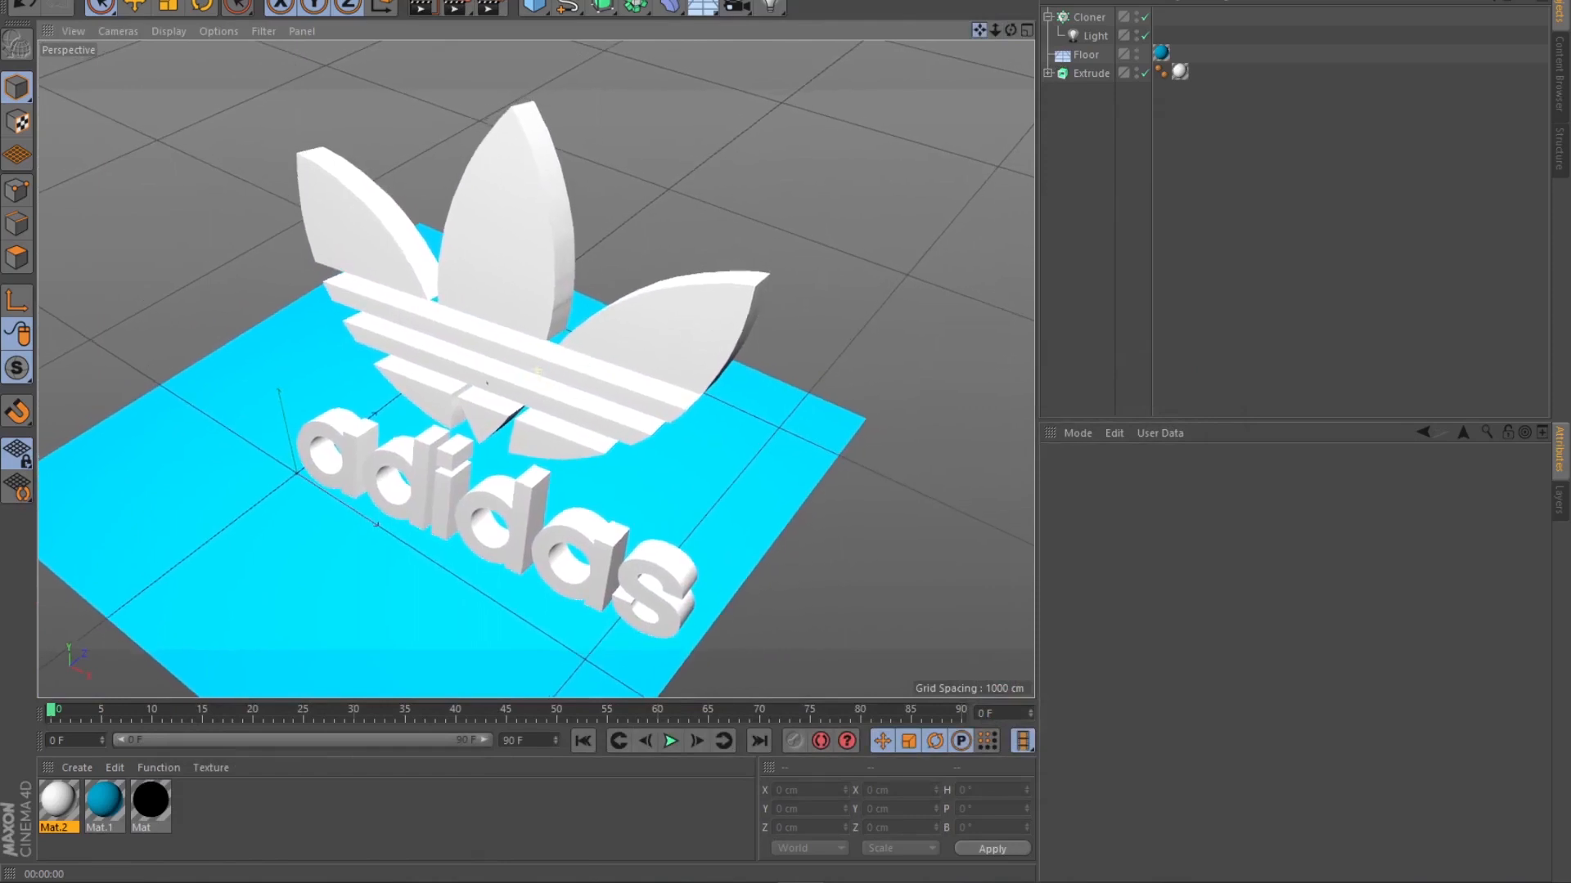
click(488, 8)
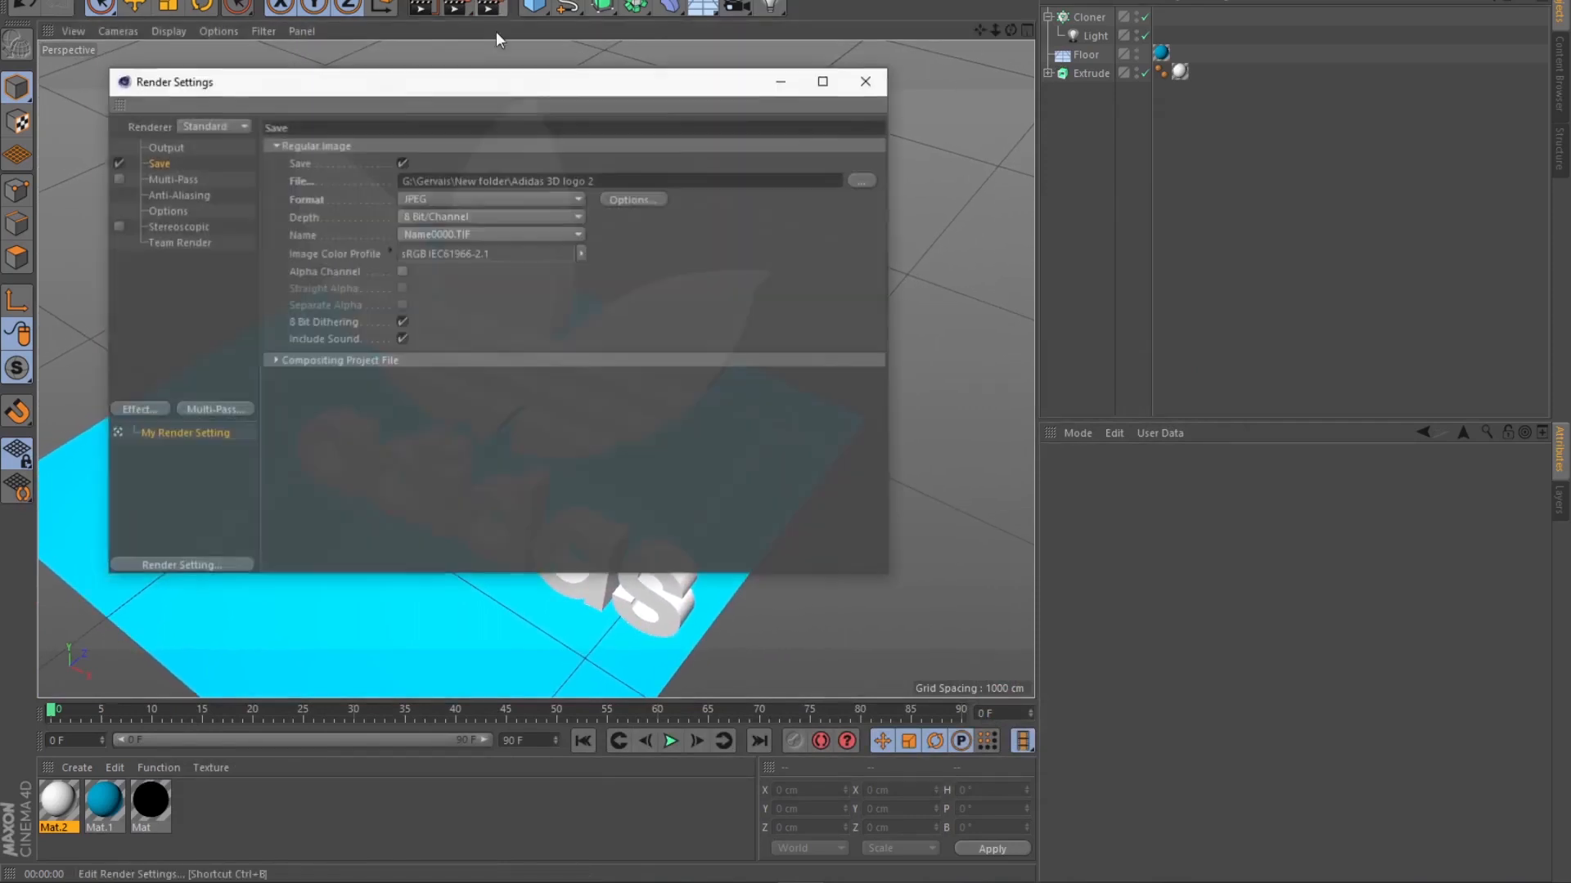
click(866, 80)
click(457, 6)
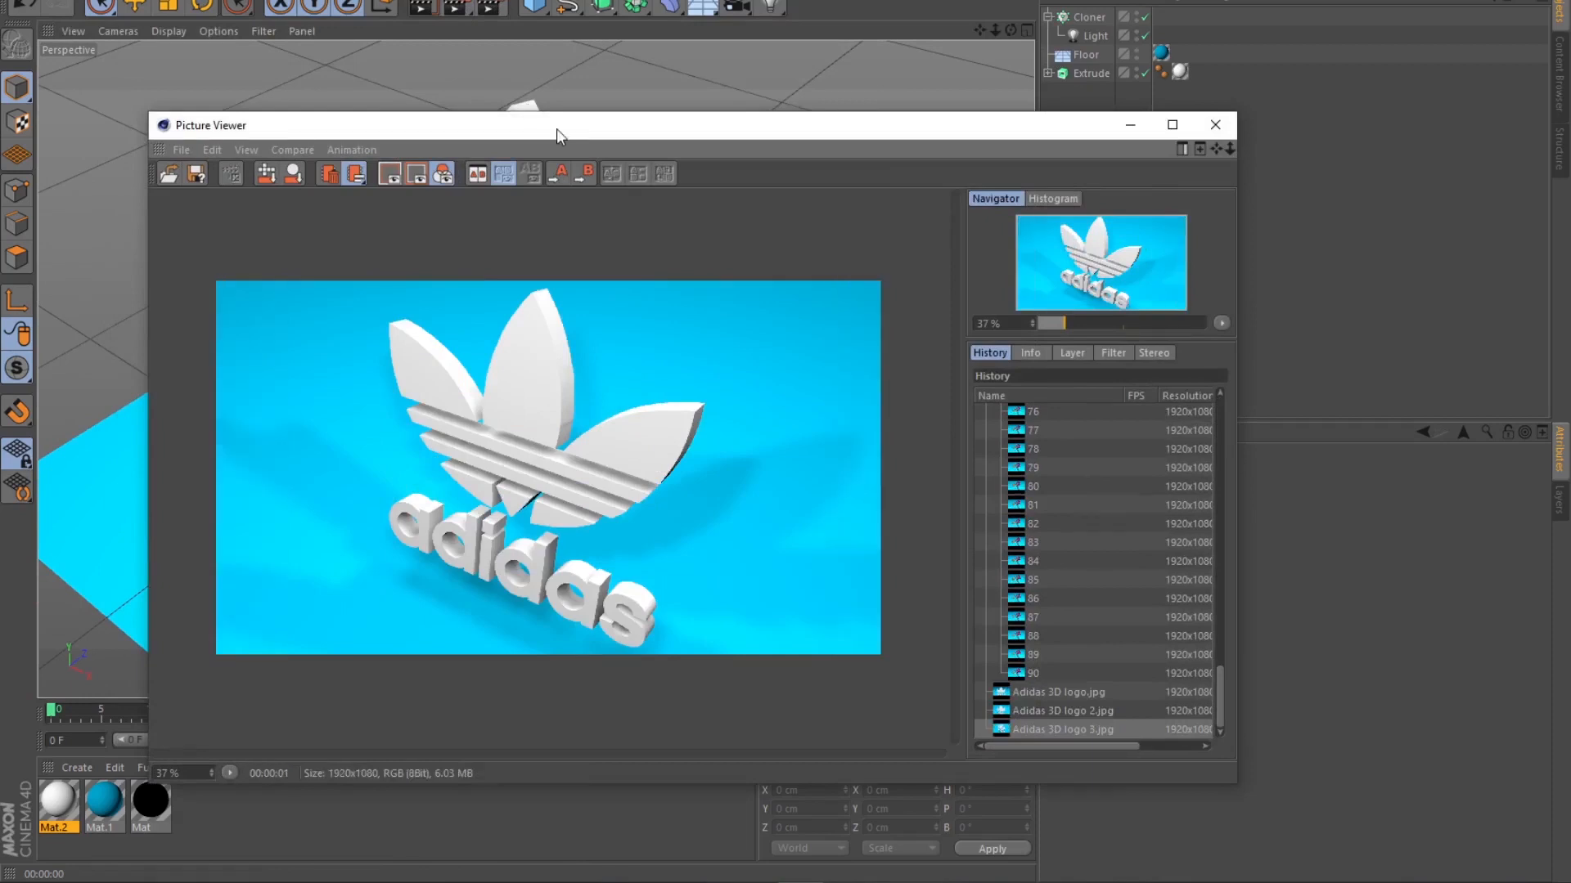
click(1215, 125)
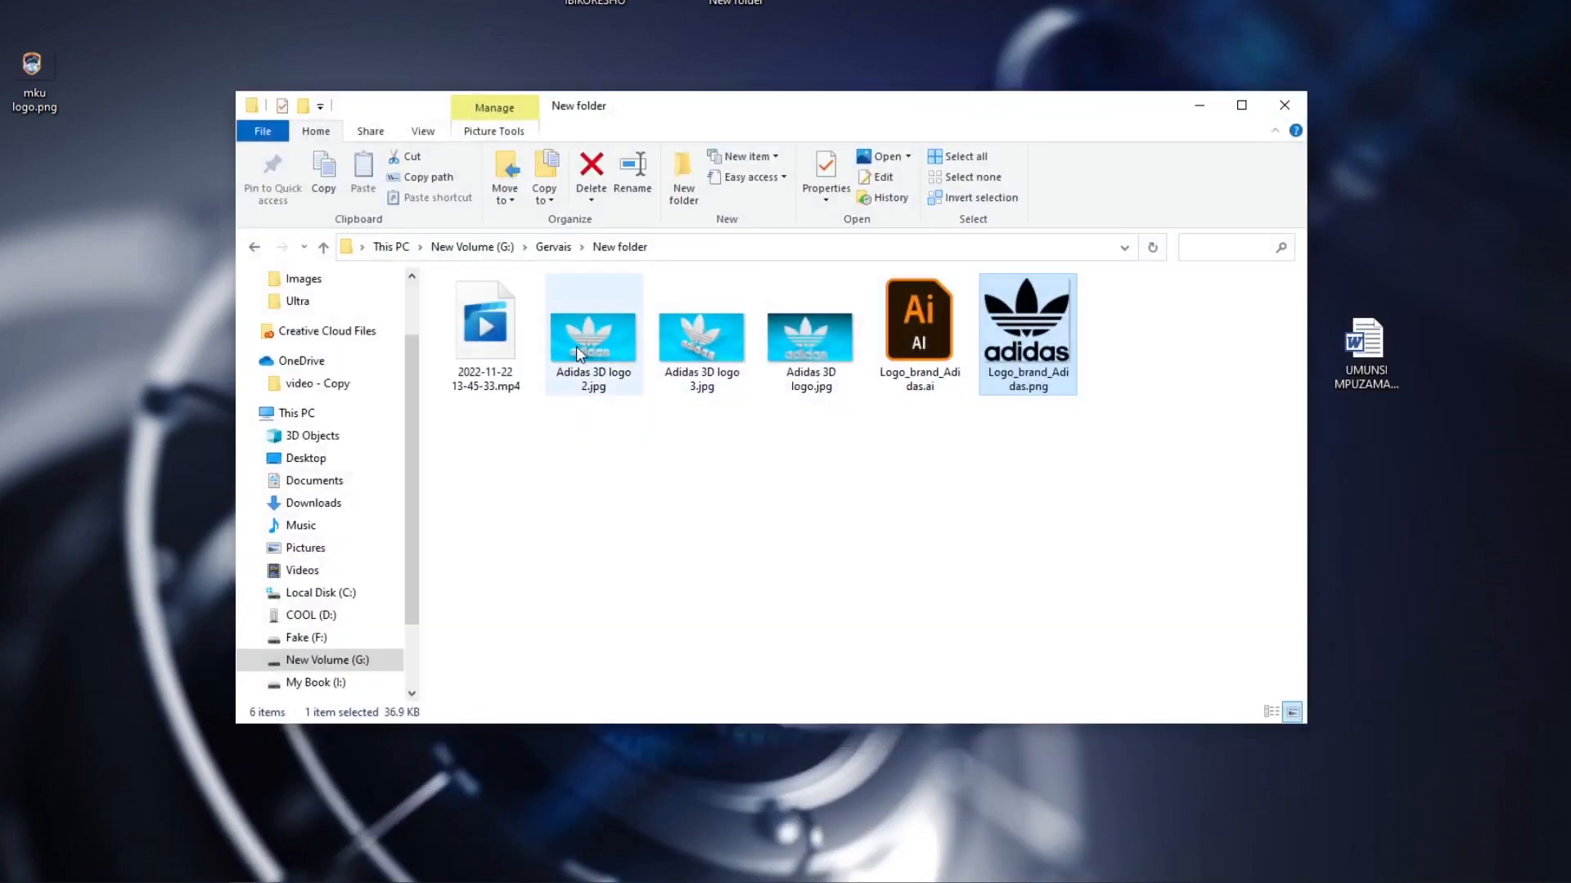
Switch to File Explorer, open "Adidas 3D logo 3.jpg" in Photos and browse the folder's images to compare the renders with the original logo.
click(576, 346)
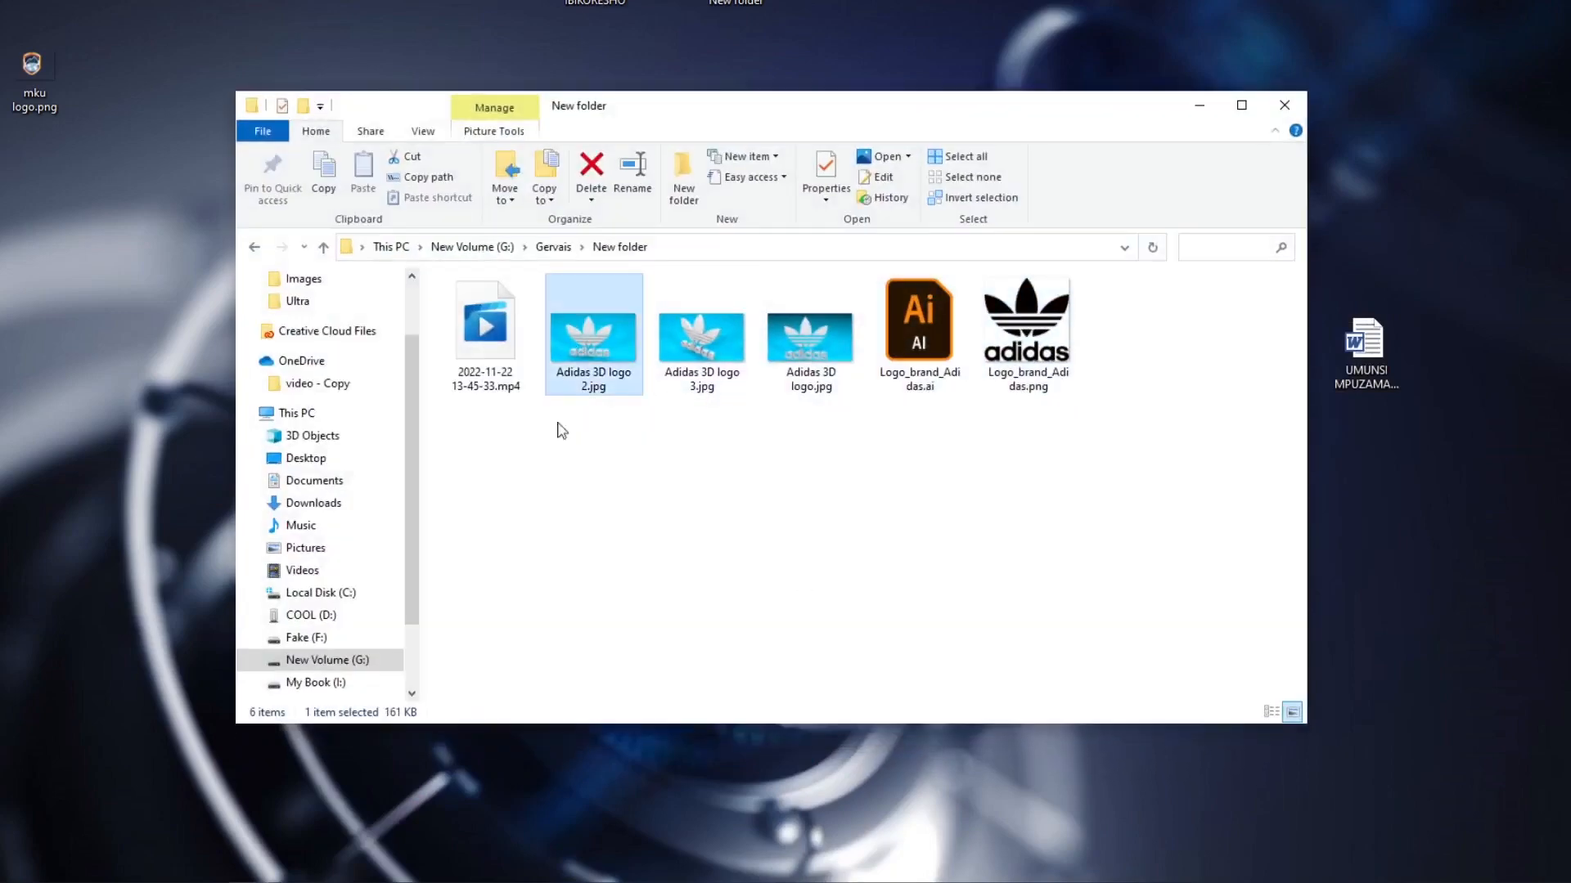
click(708, 344)
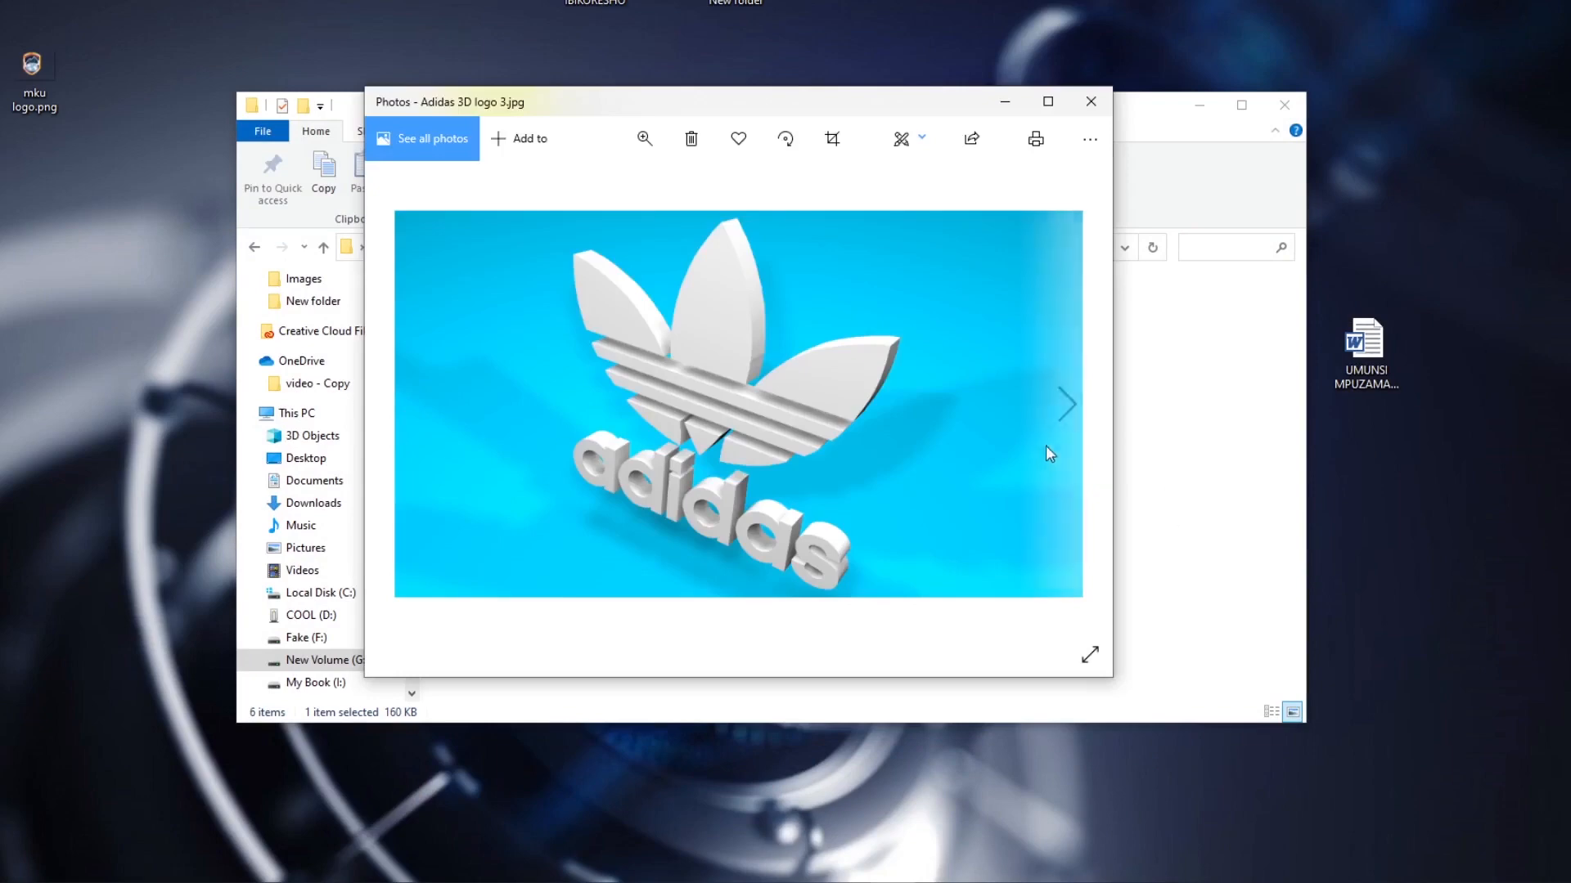
click(1066, 406)
click(1067, 406)
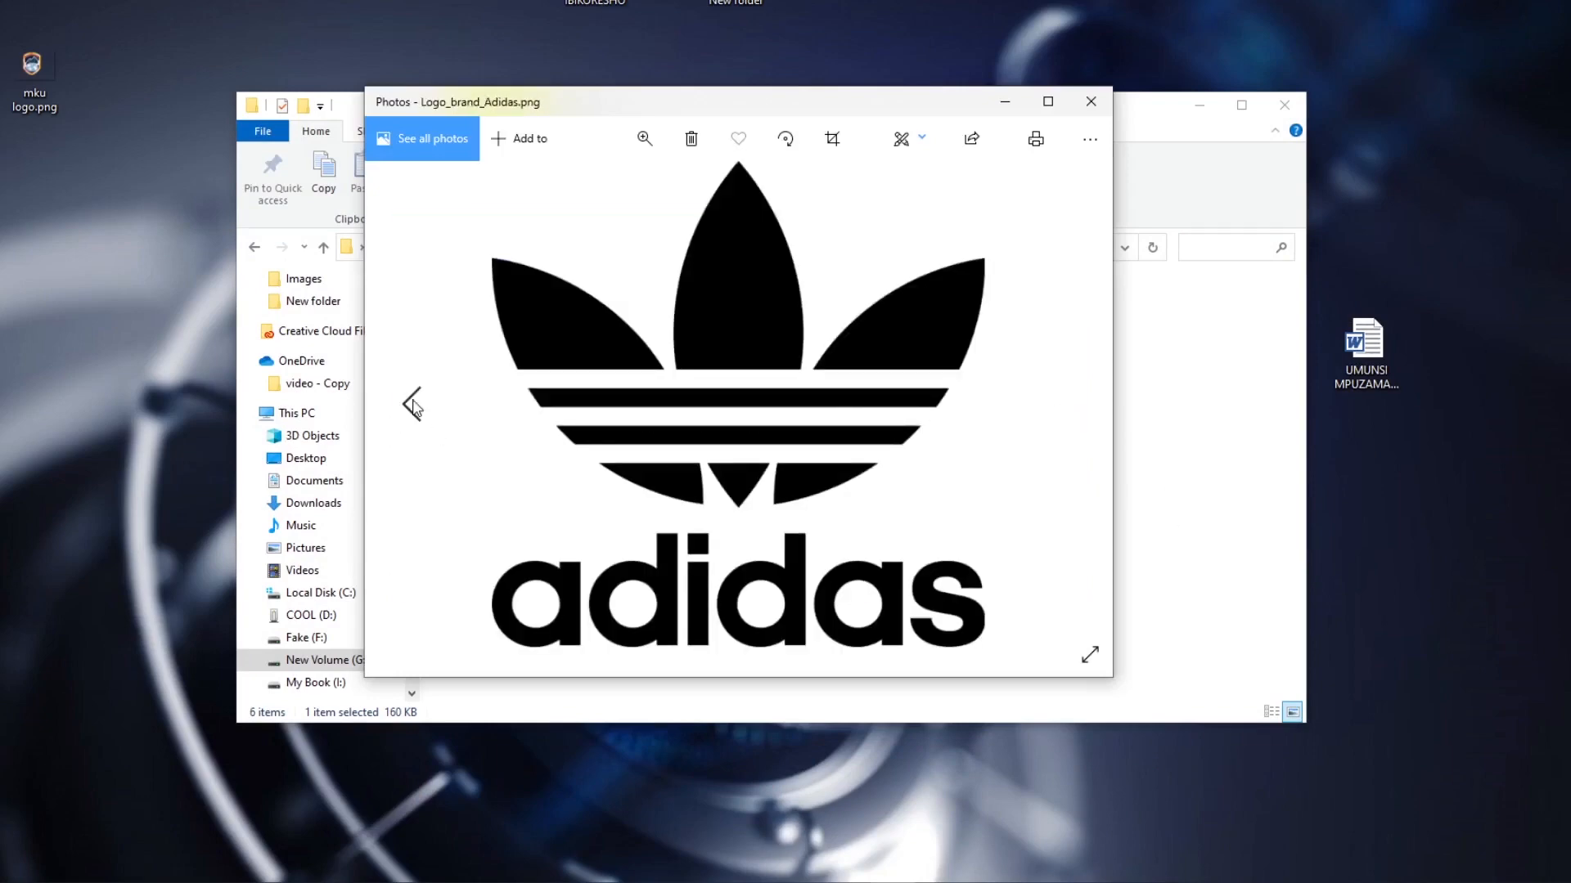
click(412, 405)
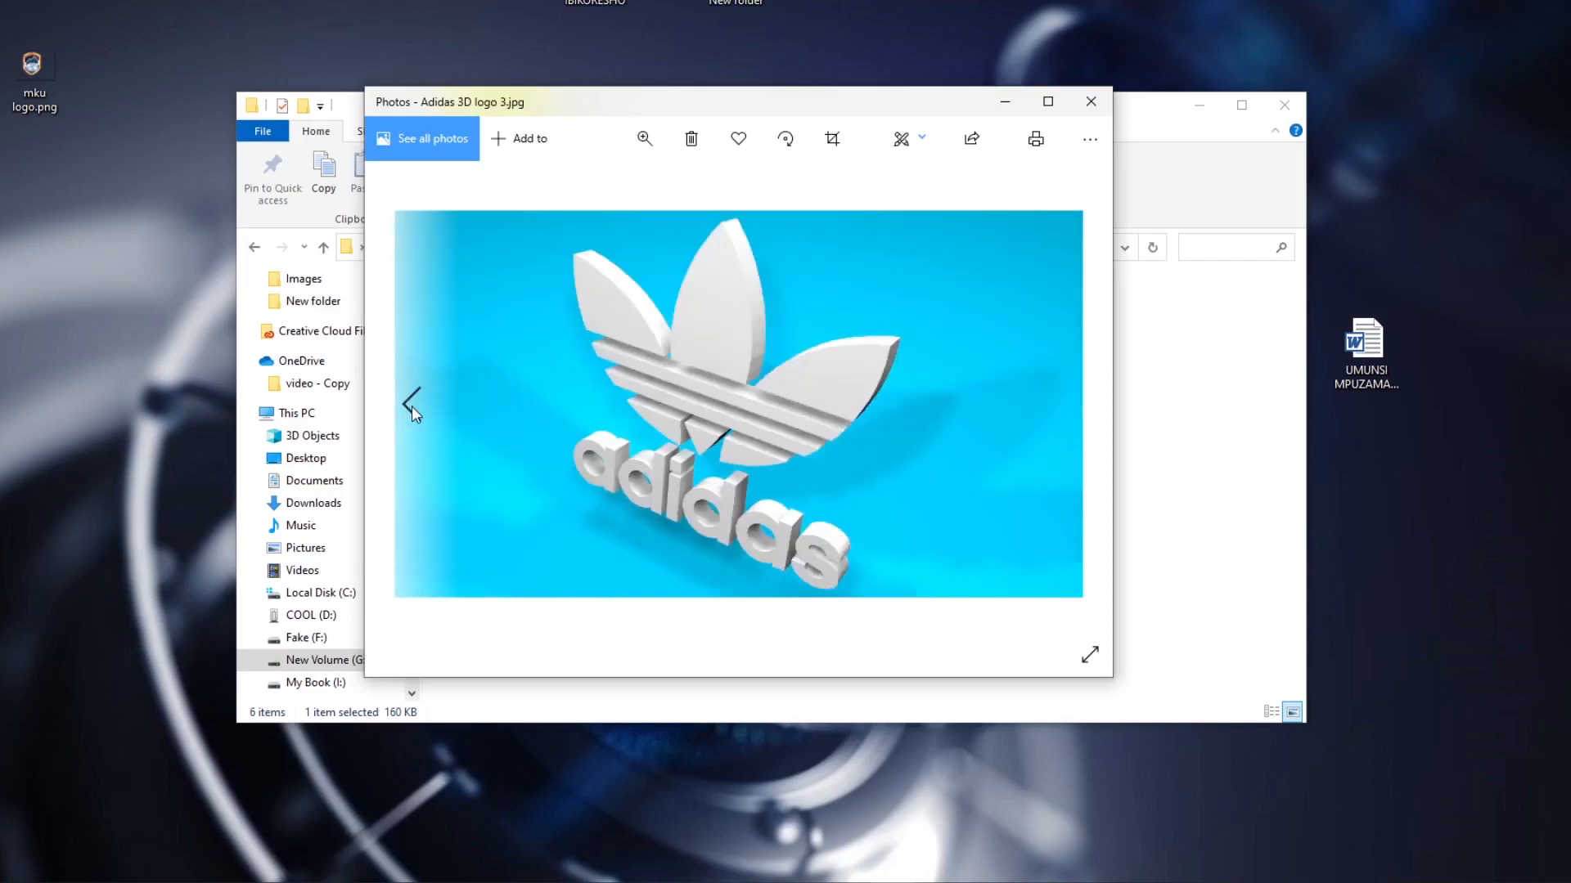